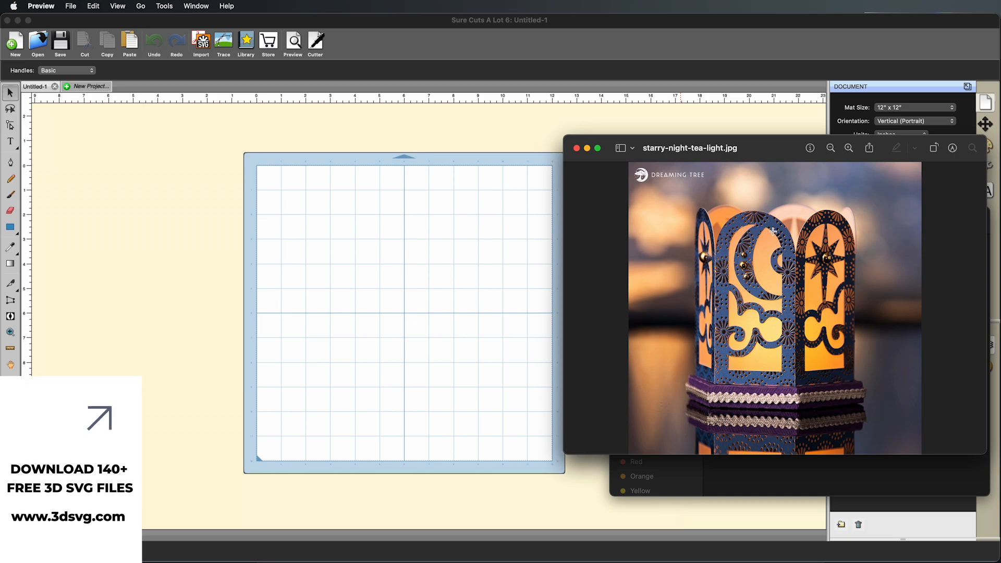
# - Import base_amethyst.svg, main_pattern.svg, panels_white_vellum.svg and panels_white.svg from the SVG folder into the Sure Cuts A Lot project
pyautogui.click(577, 149)
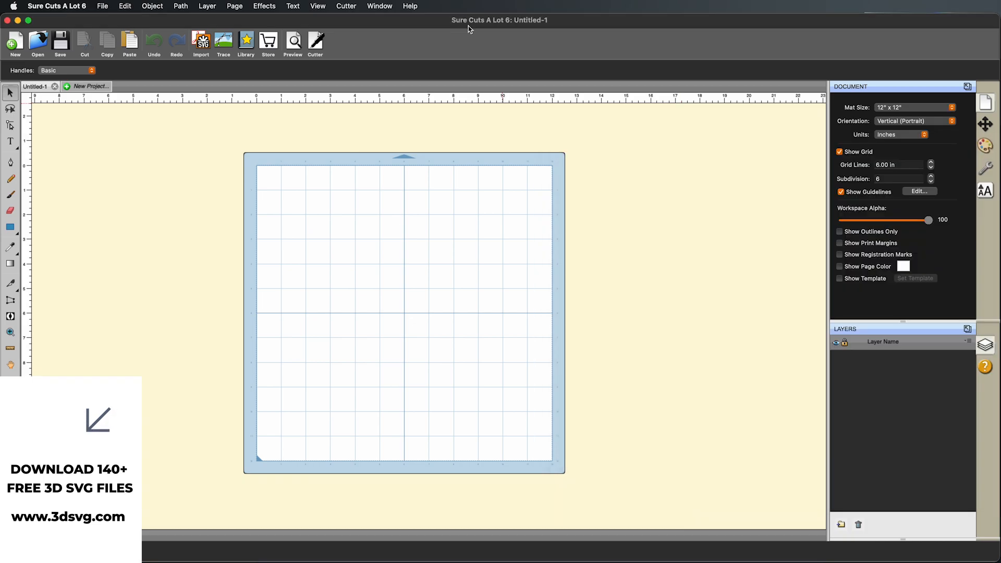
pyautogui.press('super+Tab')
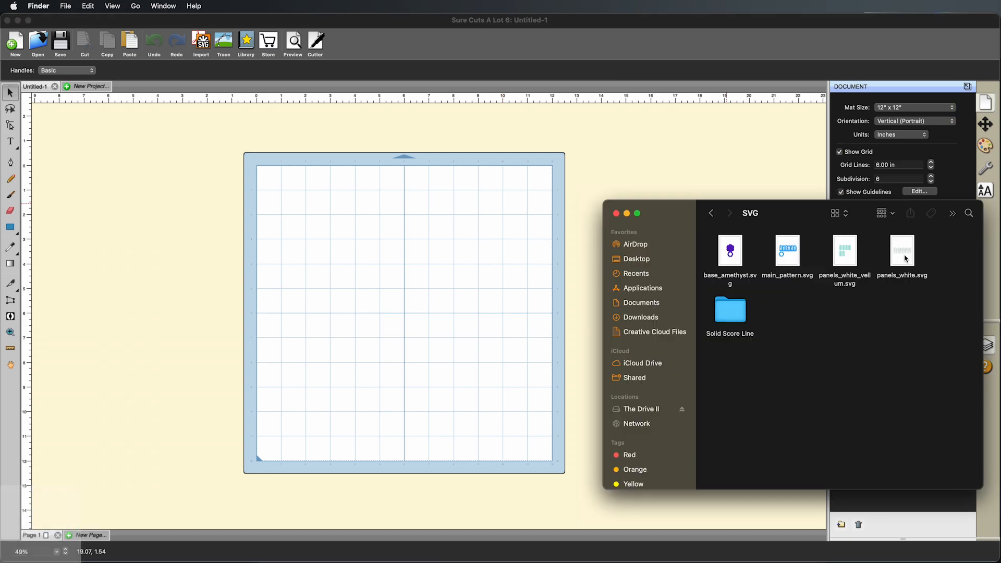
pyautogui.click(713, 215)
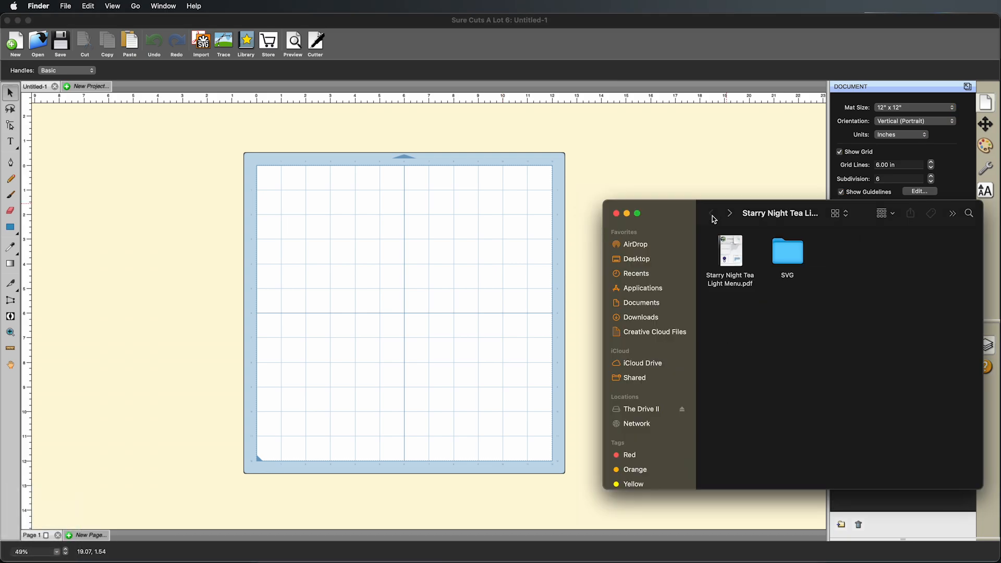
pyautogui.doubleClick(789, 252)
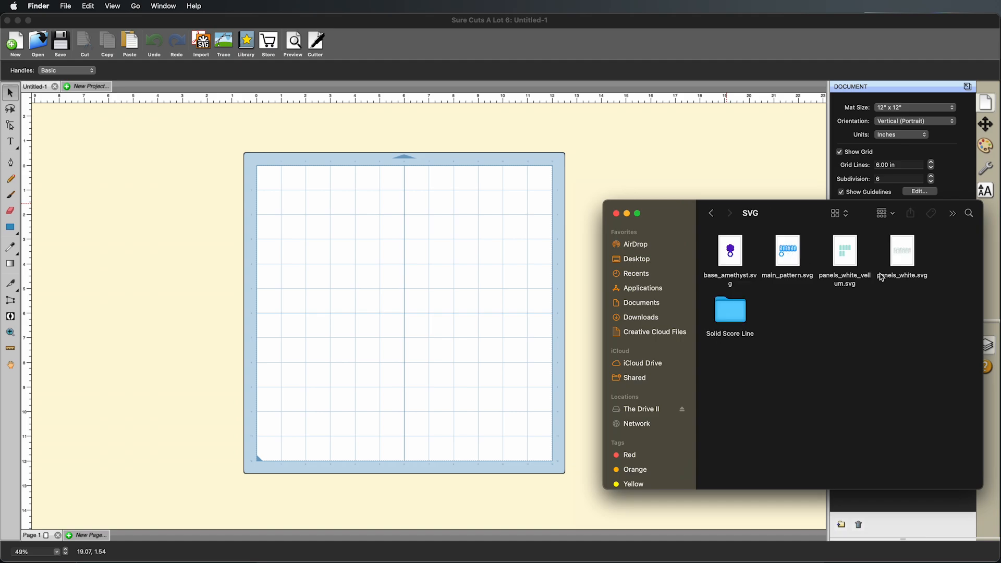
pyautogui.moveTo(940, 259); pyautogui.dragTo(333, 215)
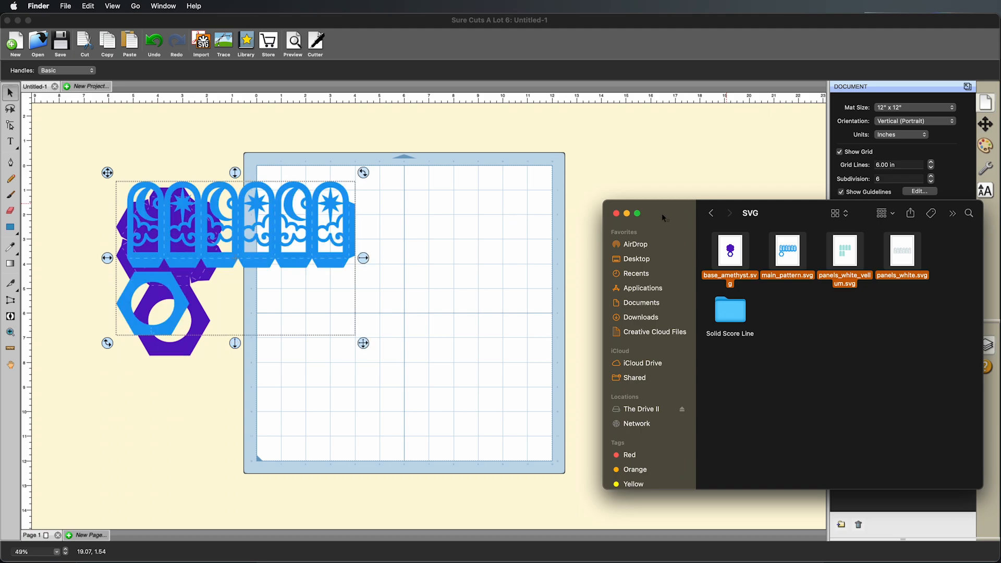
pyautogui.click(627, 213)
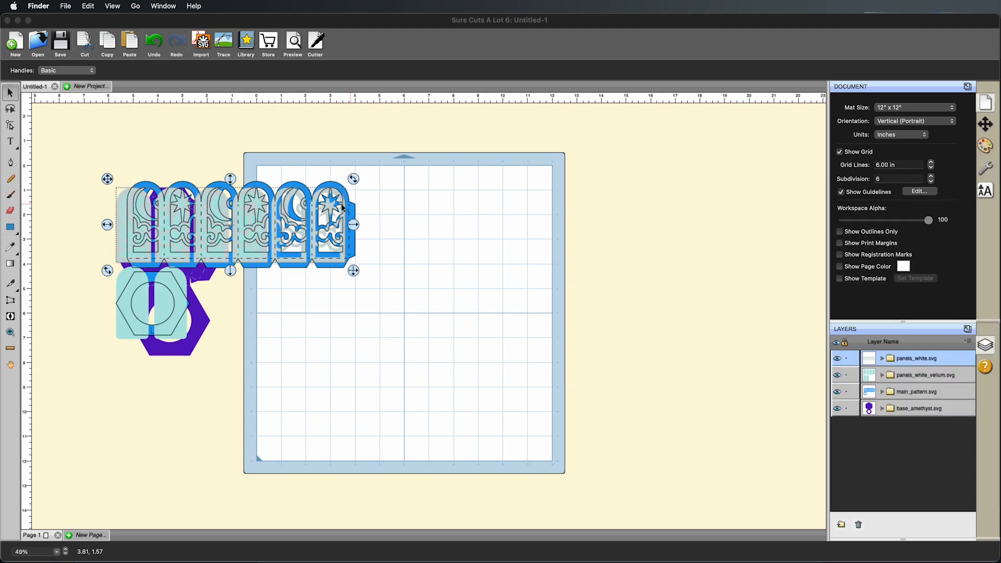
# - Spread the imported designs apart around the mat and place the blue main pattern on the lower half of the mat
pyautogui.moveTo(347, 203); pyautogui.dragTo(608, 202)
pyautogui.moveTo(347, 200); pyautogui.dragTo(810, 303)
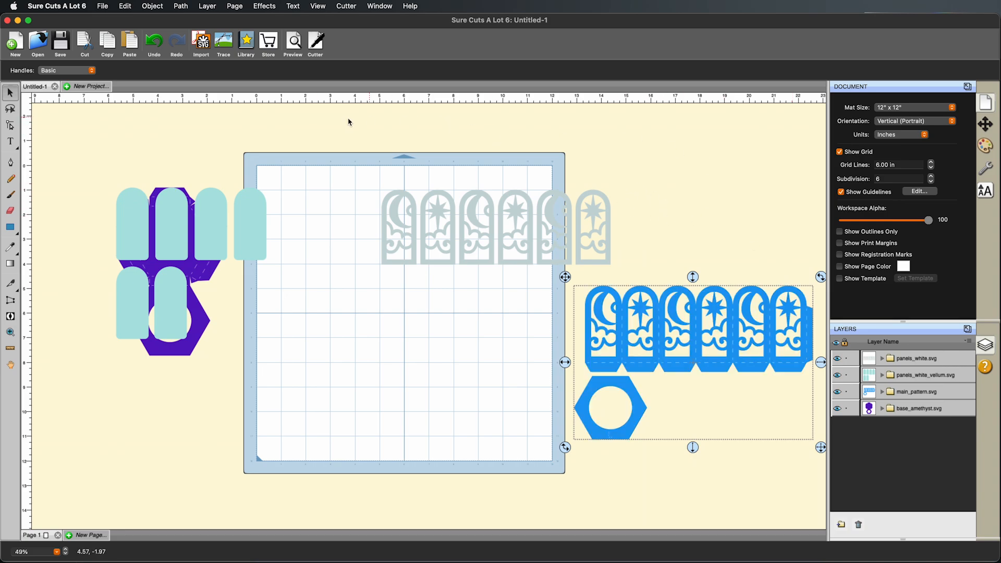
pyautogui.moveTo(464, 206); pyautogui.dragTo(662, 213)
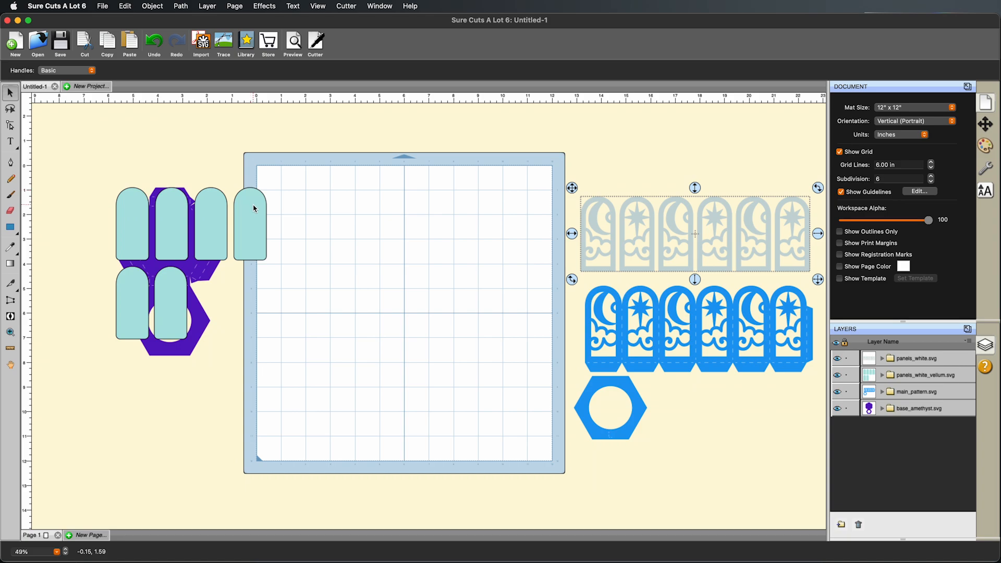
pyautogui.moveTo(252, 201); pyautogui.dragTo(203, 128)
pyautogui.moveTo(192, 251); pyautogui.dragTo(189, 349)
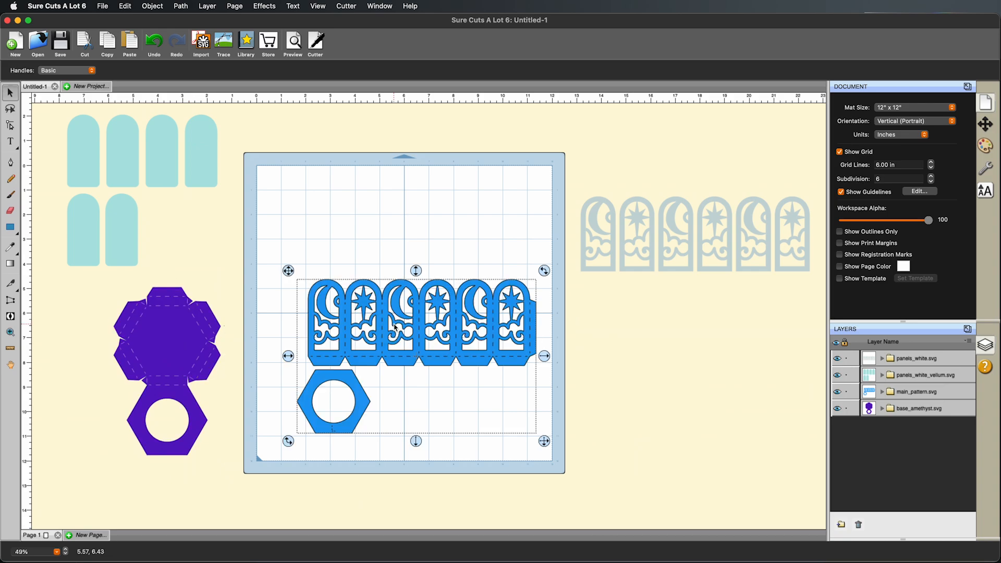
pyautogui.moveTo(420, 321); pyautogui.dragTo(416, 318)
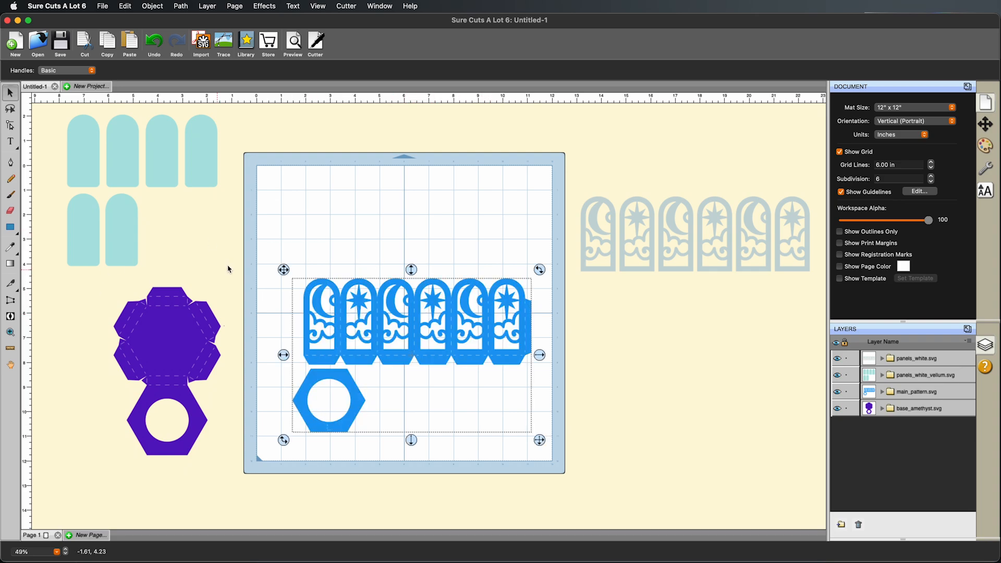
# - Examine the main pattern on the mat at several zoom levels
pyautogui.click(10, 333)
pyautogui.click(398, 335)
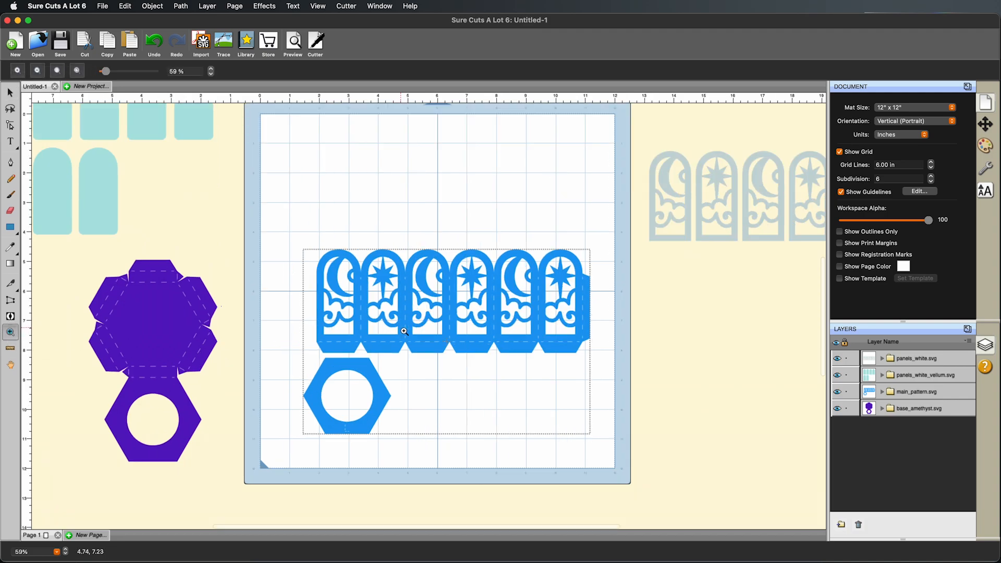
pyautogui.click(405, 331)
pyautogui.click(409, 328)
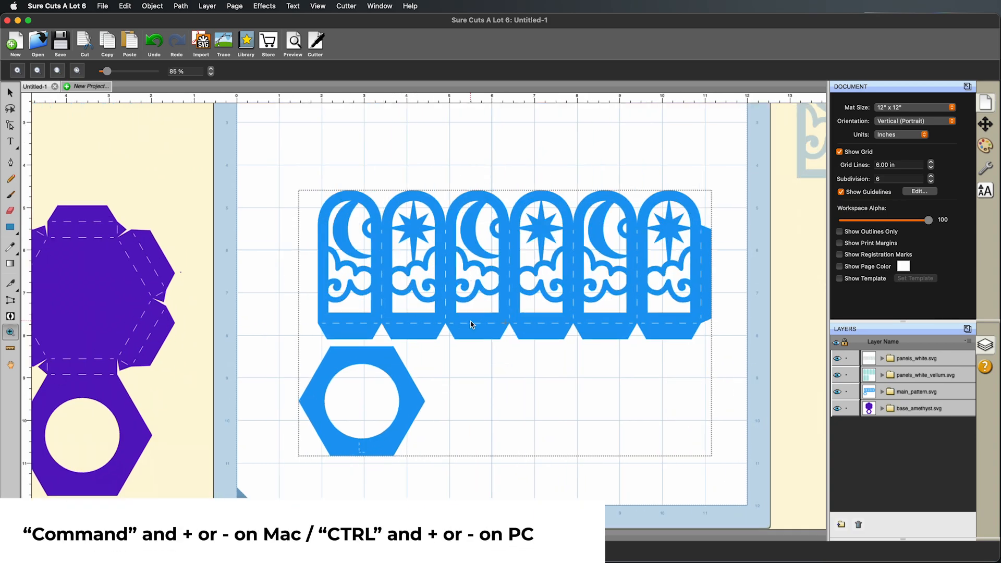
pyautogui.press('super+plus')
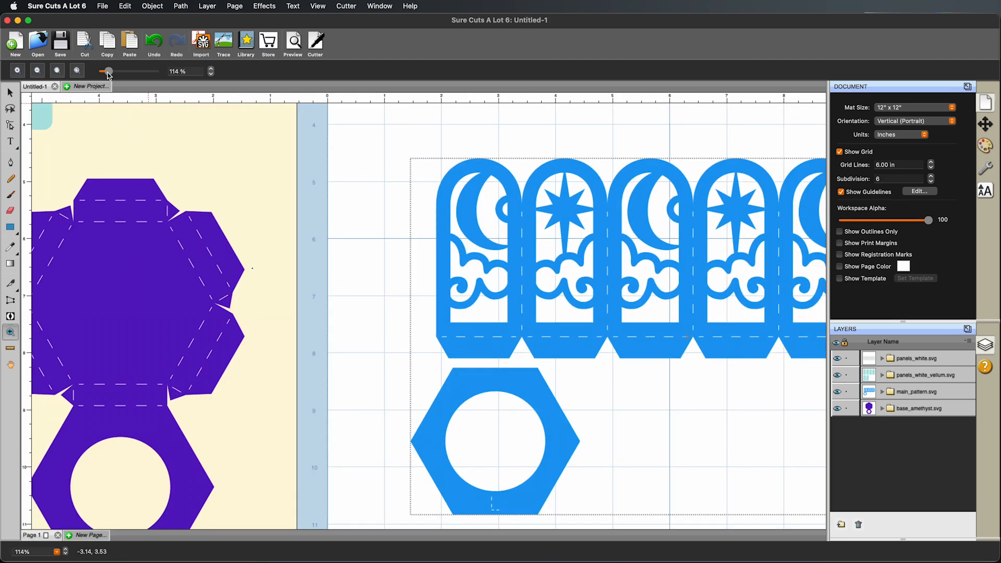
pyautogui.moveTo(107, 72)
pyautogui.mouseDown()
pyautogui.moveTo(99, 73)
pyautogui.moveTo(108, 75)
pyautogui.mouseUp()
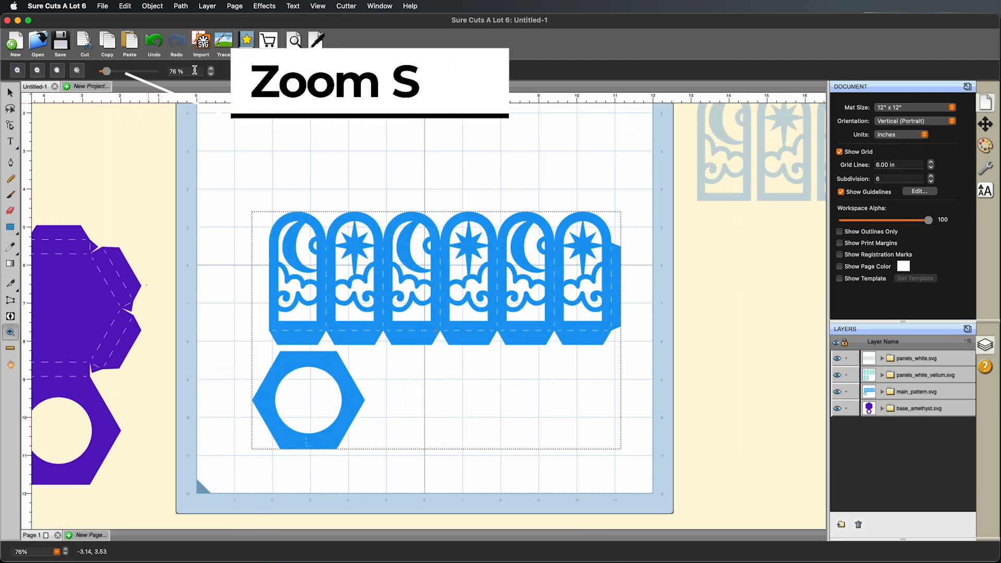
pyautogui.click(212, 73)
pyautogui.click(212, 73)
pyautogui.click(212, 69)
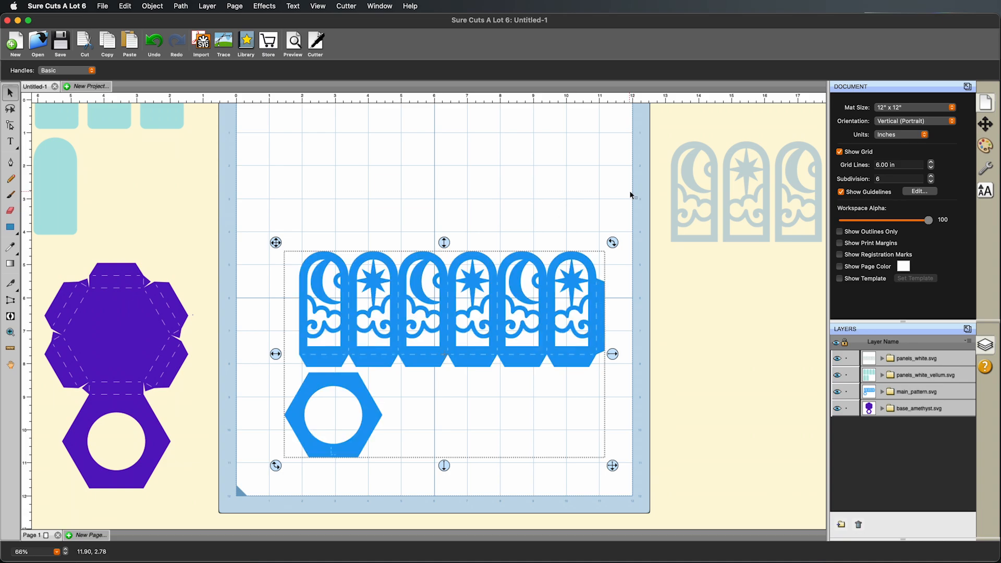
# - Move the white window panels onto the mat above the blue main pattern
pyautogui.moveTo(690, 180); pyautogui.dragTo(315, 167)
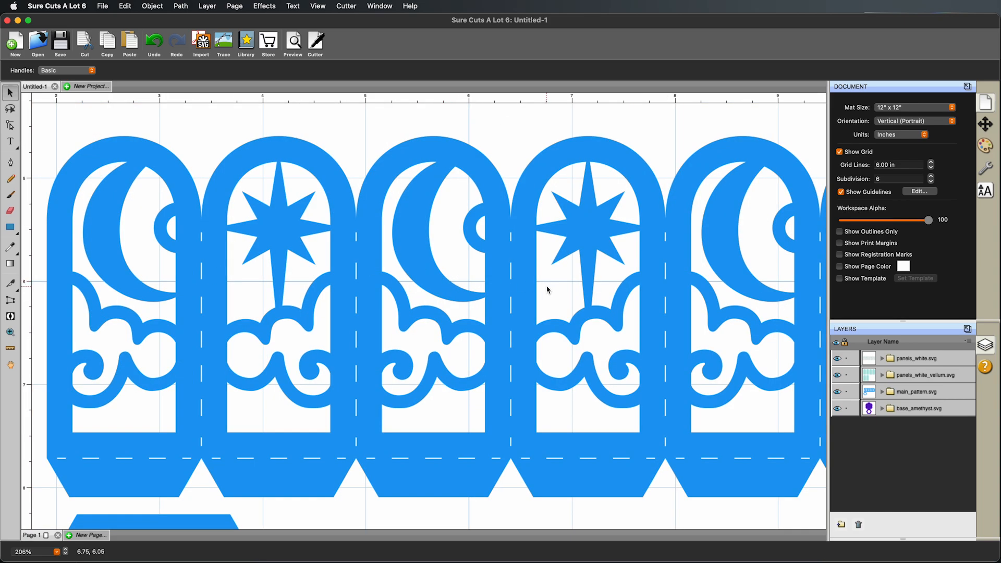
pyautogui.scroll(-1, 547, 290)
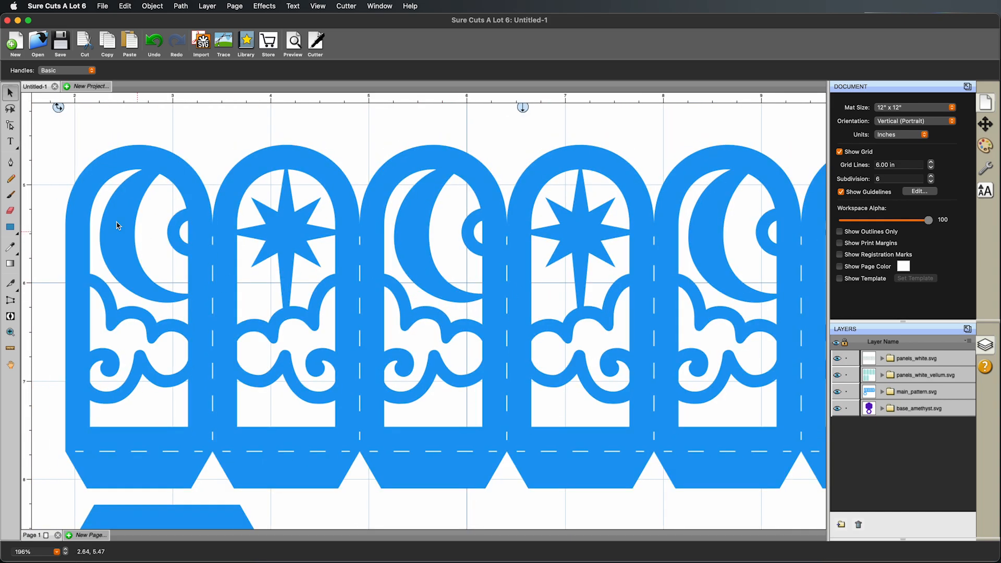
# - With the Draw tool, start a path along the bottom edge of the main pattern's third window opening, about 1 in long
pyautogui.click(11, 163)
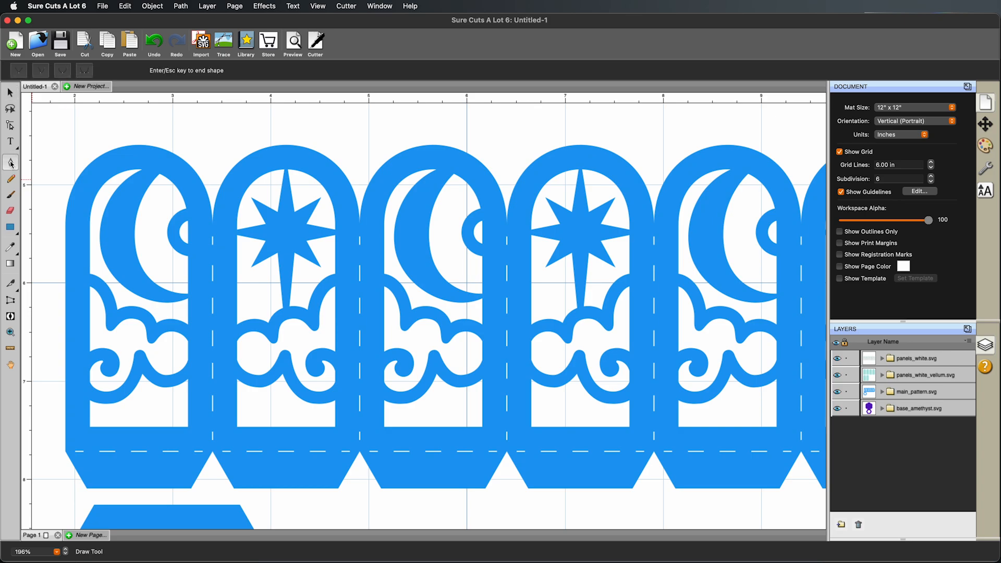
pyautogui.scroll(10, 229, 239)
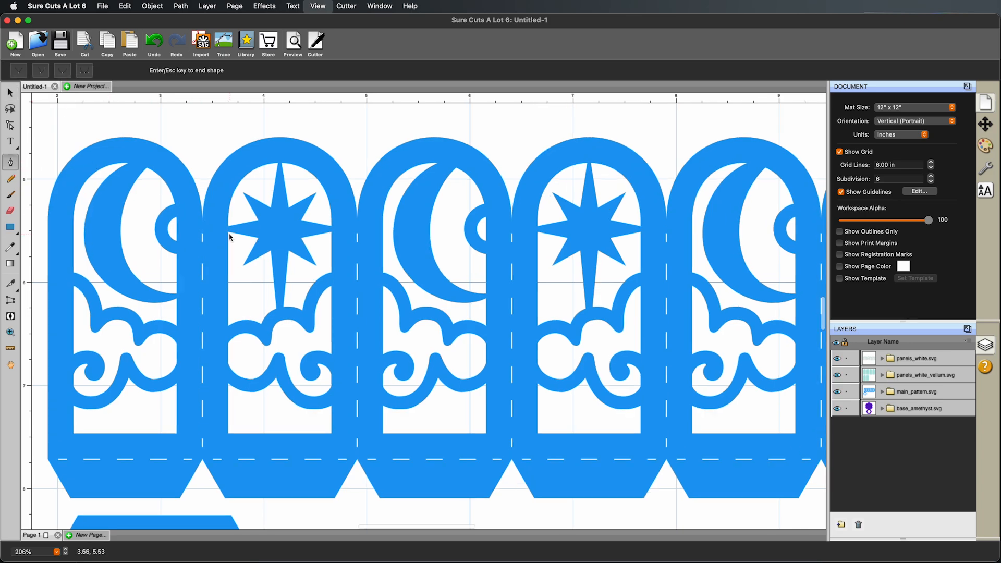
pyautogui.scroll(8, 229, 238)
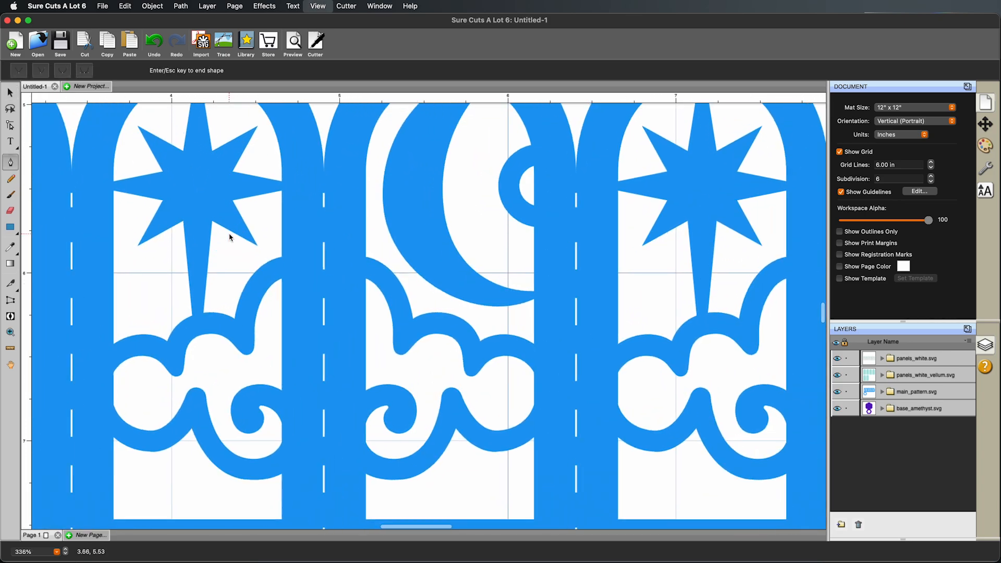
pyautogui.click(10, 93)
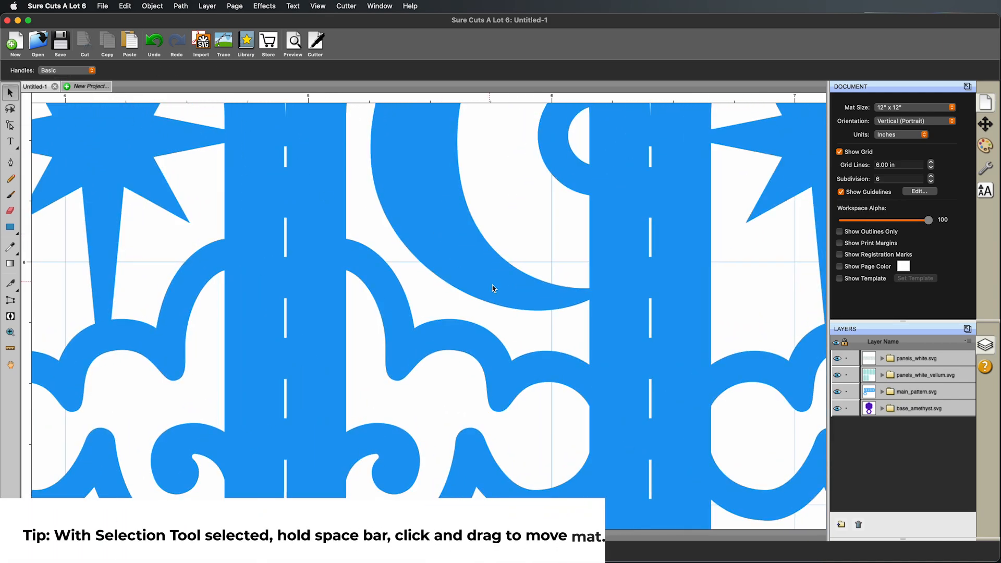
pyautogui.moveTo(510, 291); pyautogui.dragTo(507, 213)
pyautogui.moveTo(513, 360); pyautogui.dragTo(501, 384)
pyautogui.press('super+minus')
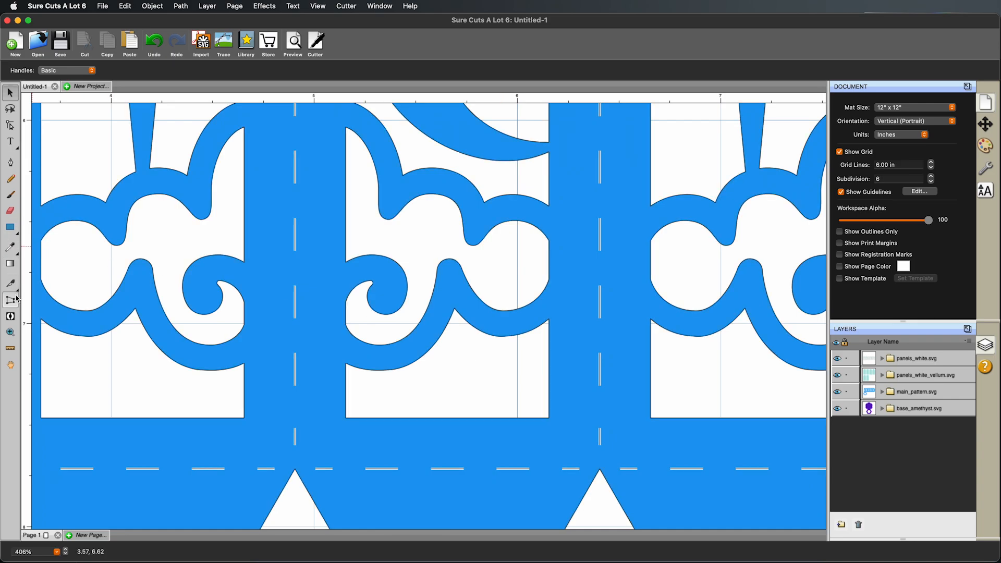
pyautogui.click(11, 164)
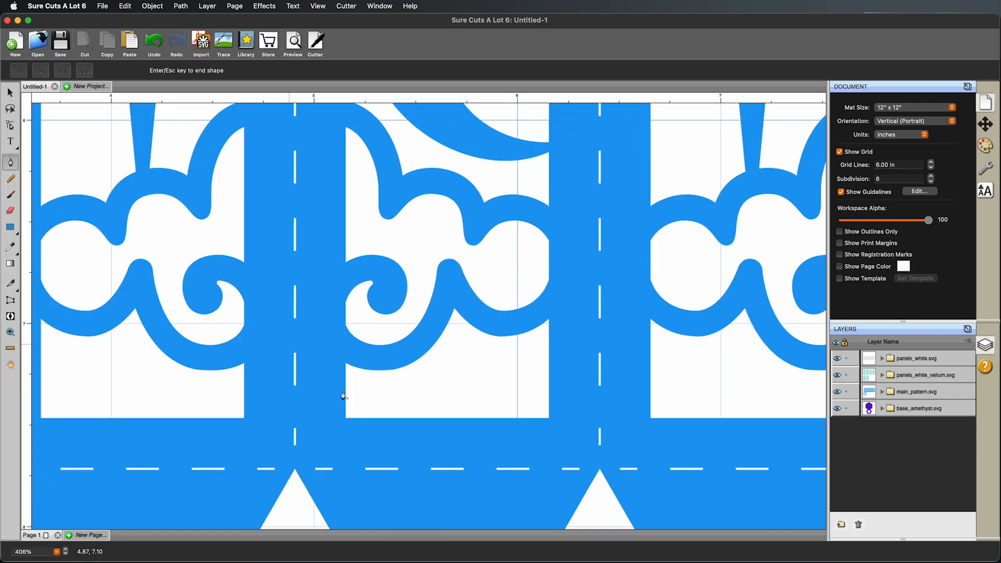
pyautogui.click(346, 423)
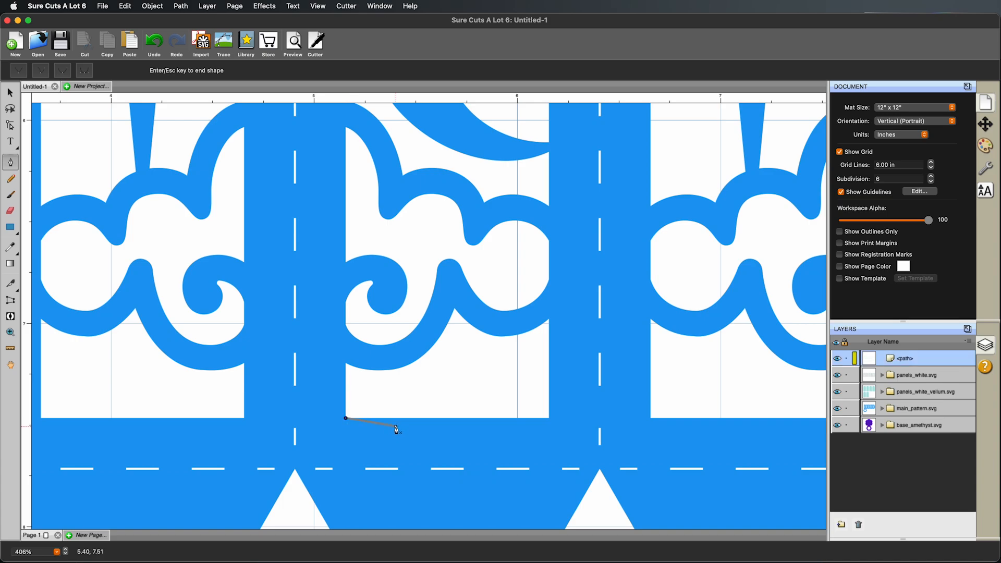
pyautogui.click(428, 364)
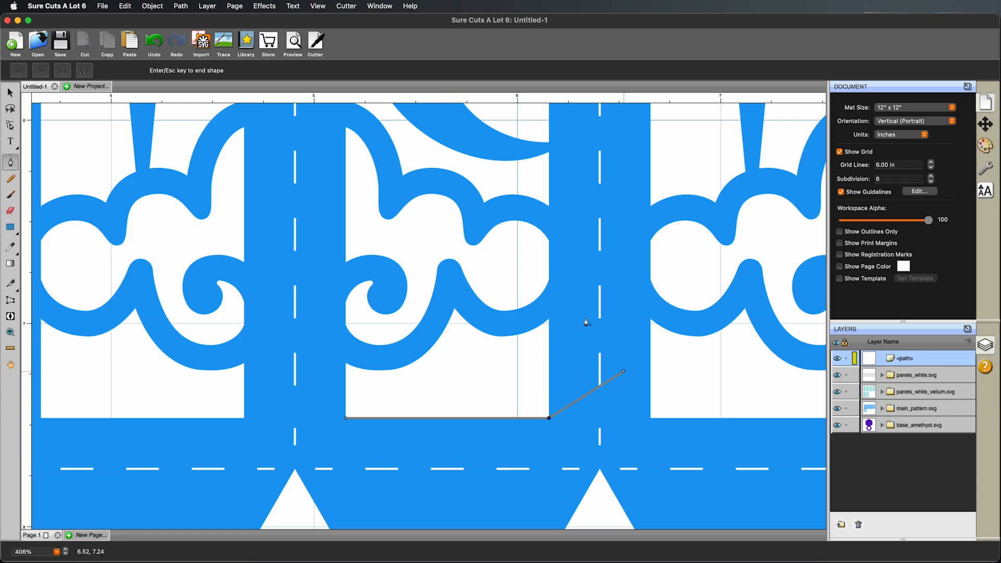
# - Continue the path straight up the right edge of the moon window to where the arch begins
pyautogui.scroll(5, 558, 230)
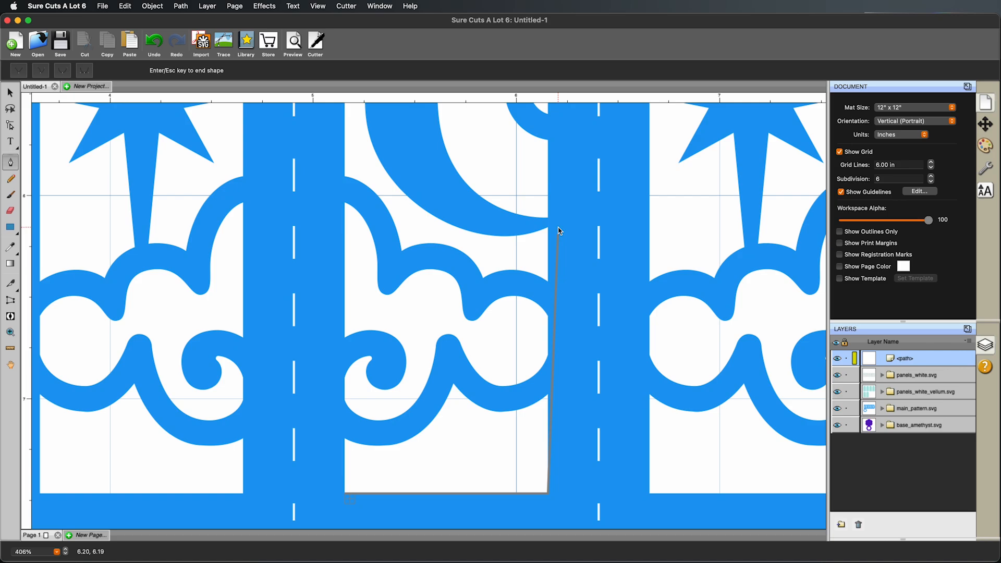
pyautogui.scroll(10, 558, 237)
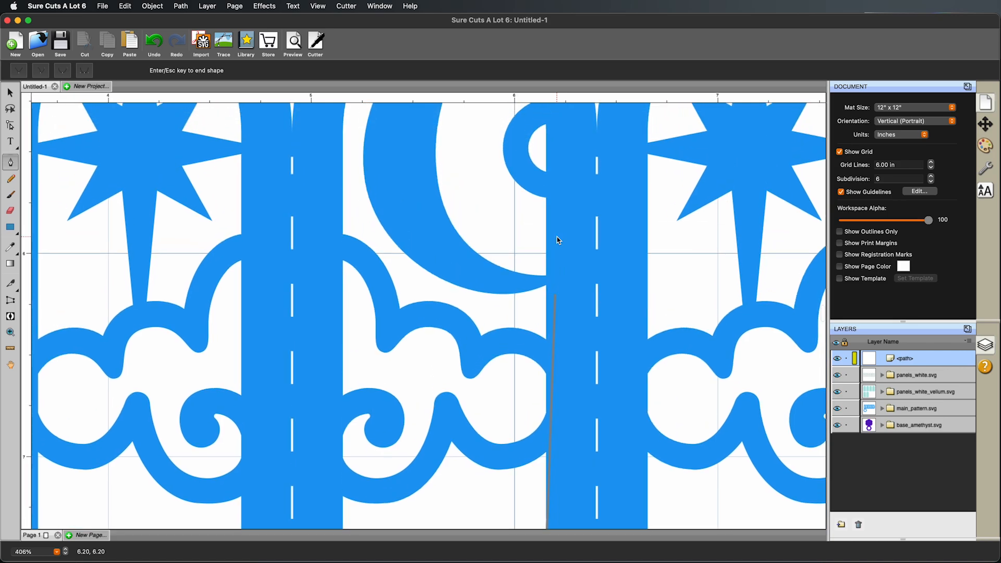
pyautogui.scroll(5, 557, 236)
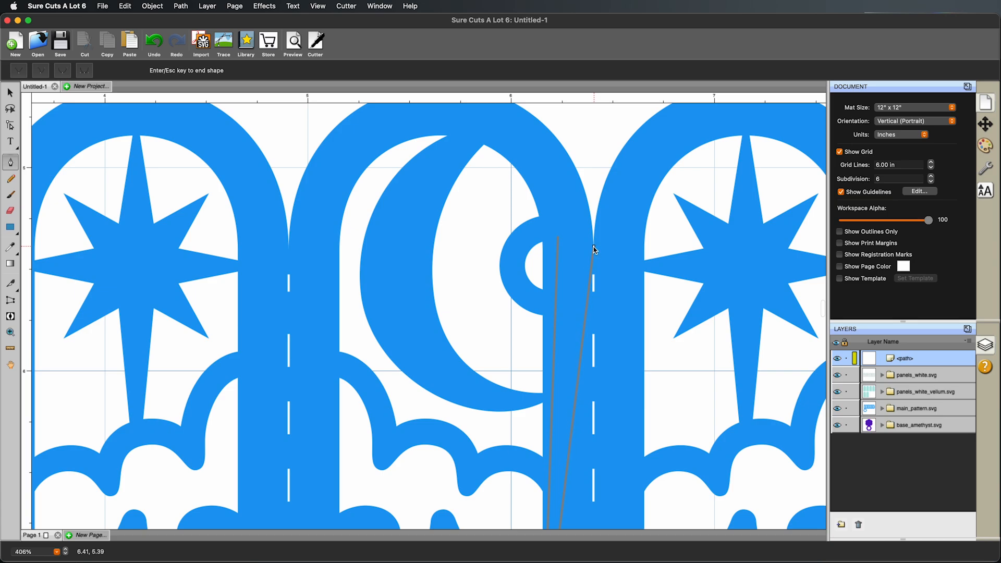
pyautogui.click(551, 200)
pyautogui.click(544, 245)
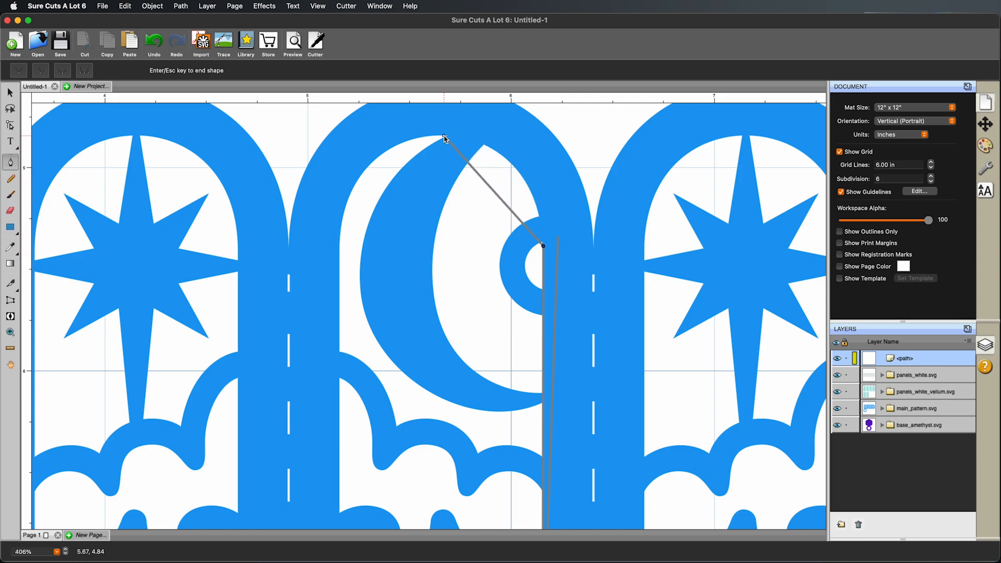
# - Add a curved anchor point at the arch's peak and shape its handles so the path follows the right half of the arch
pyautogui.scroll(3, 446, 157)
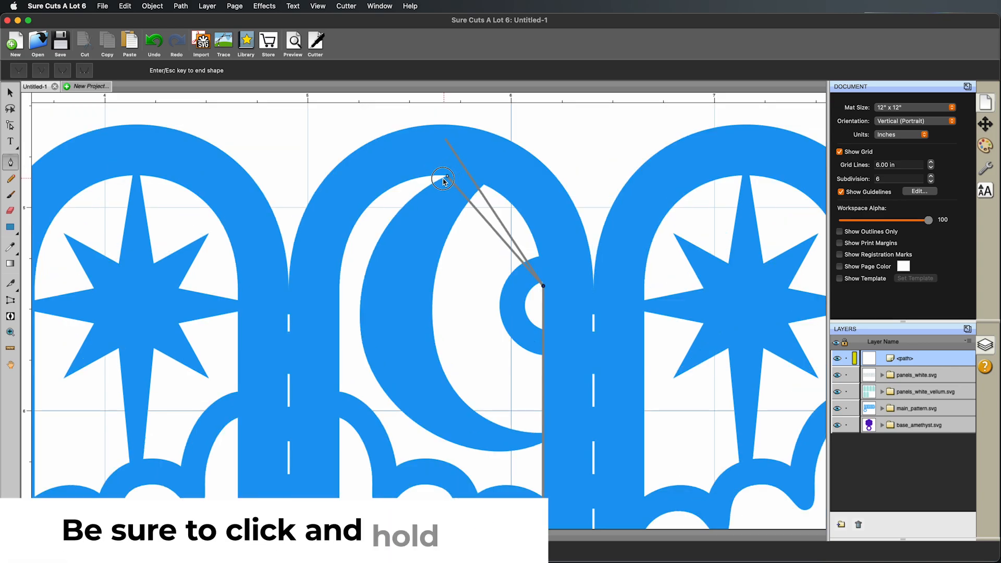
pyautogui.moveTo(447, 178); pyautogui.dragTo(351, 174)
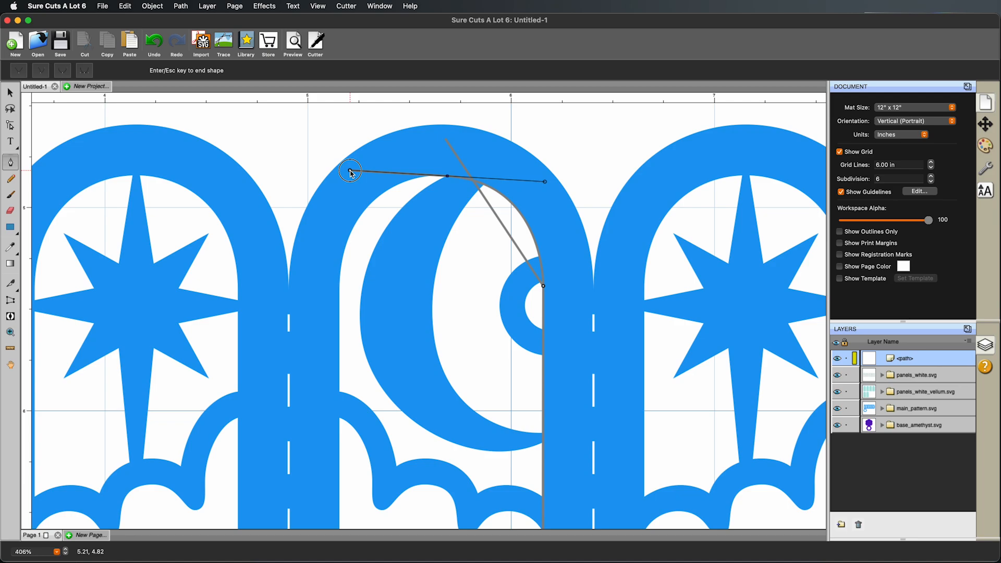
pyautogui.moveTo(350, 172); pyautogui.dragTo(353, 176)
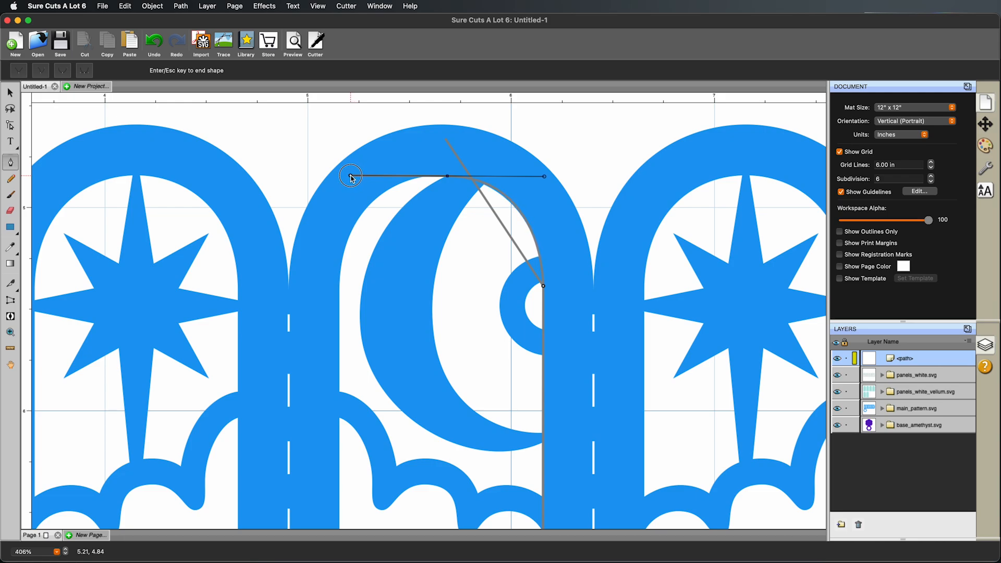
pyautogui.moveTo(353, 178); pyautogui.dragTo(355, 177)
pyautogui.moveTo(350, 178)
pyautogui.mouseDown()
pyautogui.moveTo(364, 164)
pyautogui.moveTo(349, 173)
pyautogui.mouseUp()
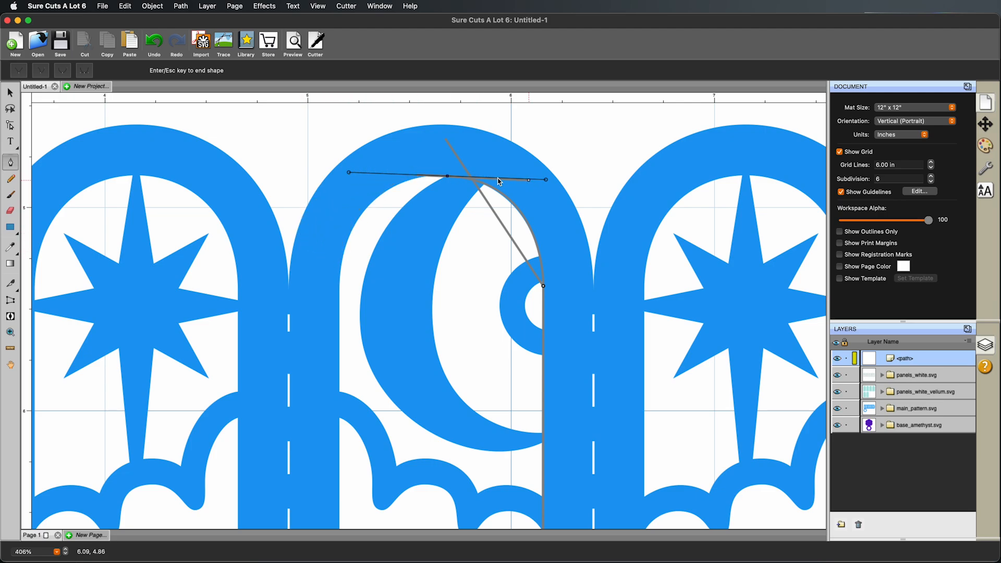
# - Curve the path along the left half of the arch, run it down the window's left edge, and close it at the starting point
pyautogui.click(357, 242)
pyautogui.click(340, 266)
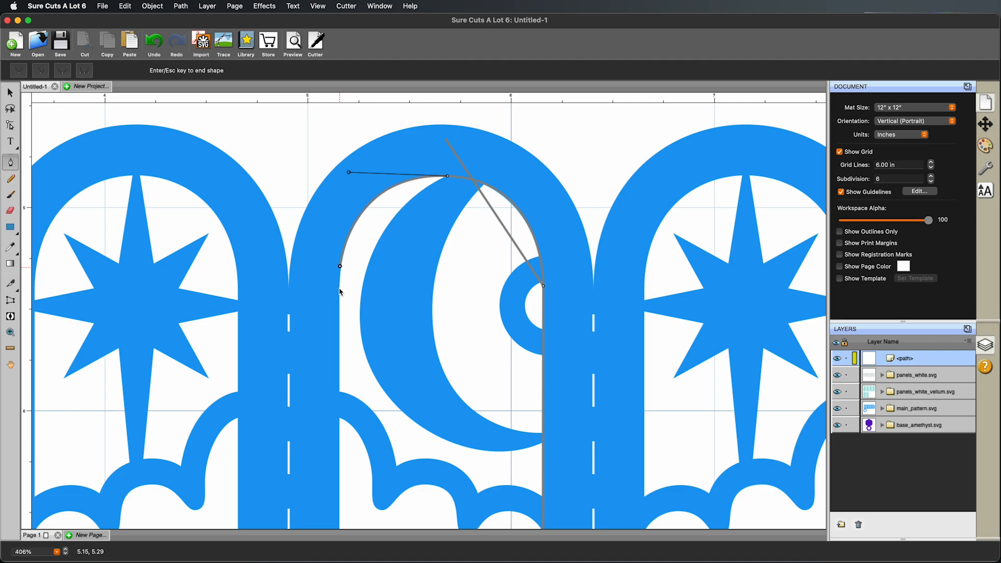
pyautogui.scroll(-5, 343, 365)
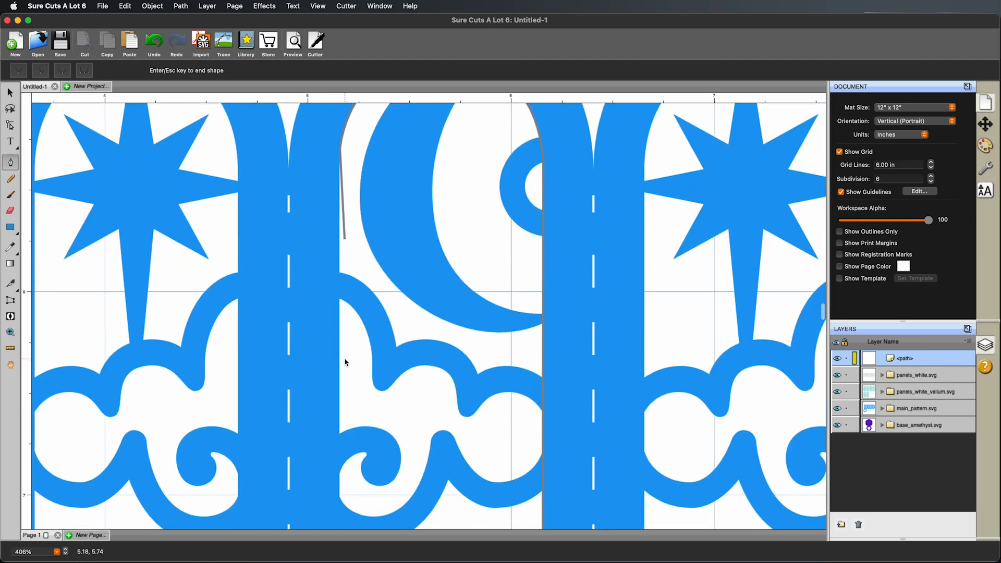
pyautogui.scroll(-2, 346, 400)
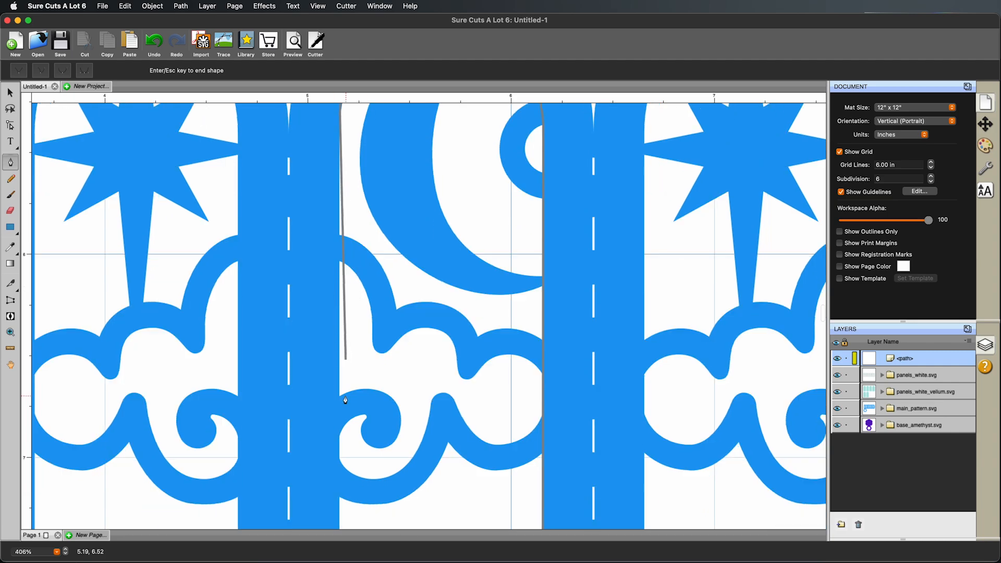
pyautogui.scroll(-4, 345, 400)
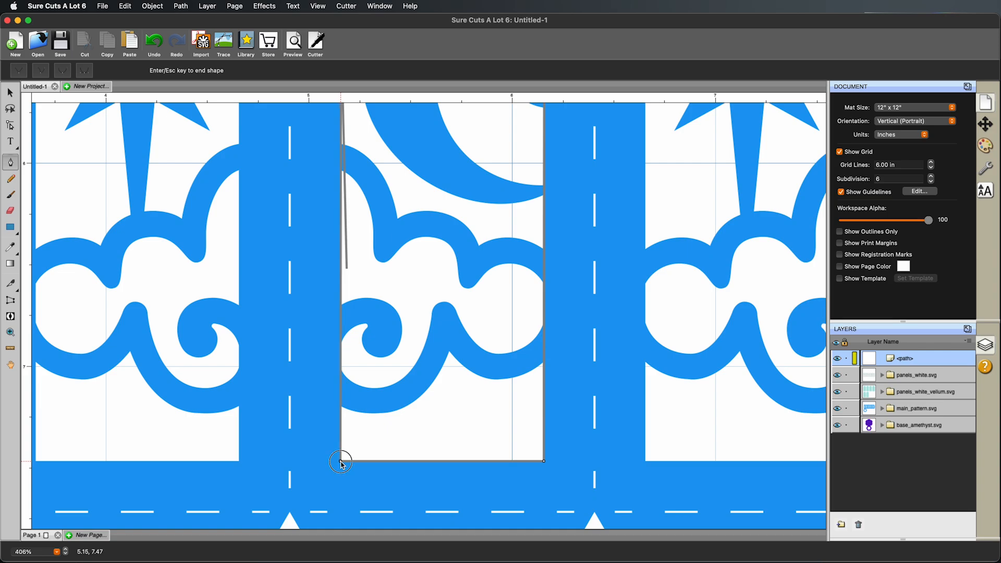
pyautogui.click(341, 462)
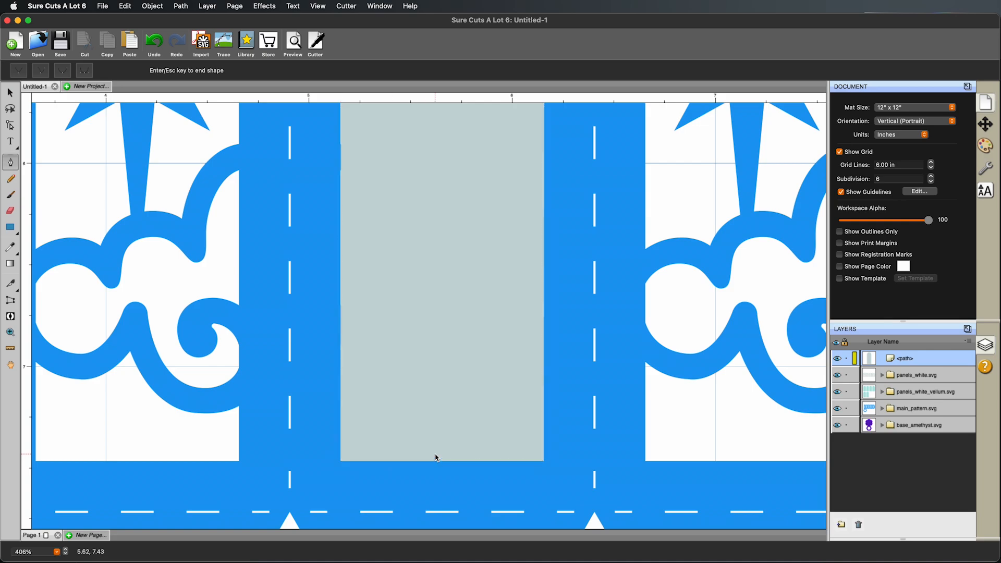
# - Switch to the selection tool and toggle the traced path's visibility to compare it with the moon window opening
pyautogui.press('super+minus')
pyautogui.press('super+minus')
pyautogui.press('super+minus')
pyautogui.press('super+minus')
pyautogui.press('super+minus')
pyautogui.press('super+minus')
pyautogui.press('super+minus')
pyautogui.press('super+minus')
pyautogui.press('super+minus')
pyautogui.press('super+minus')
pyautogui.press('super+minus')
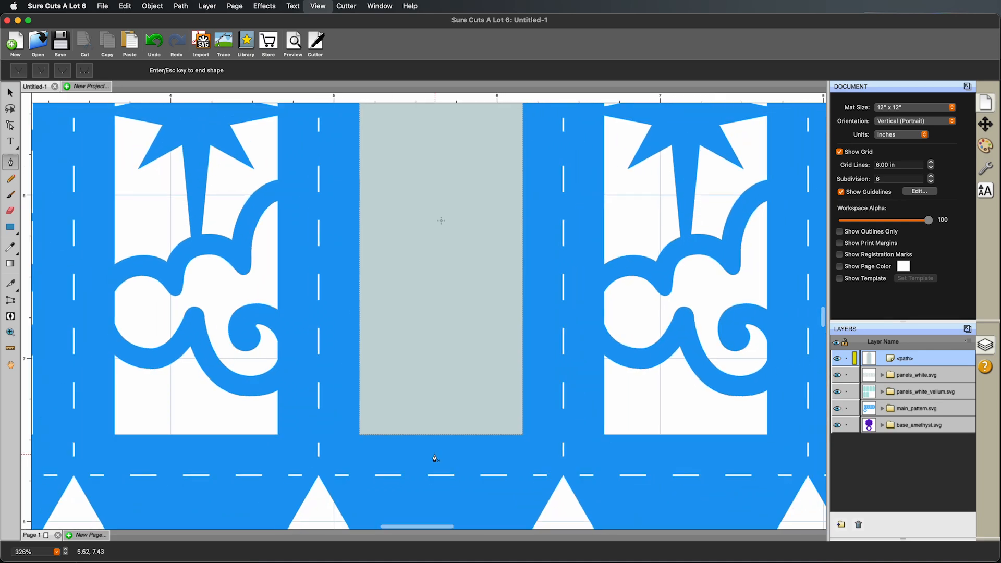
pyautogui.press('super+minus')
pyautogui.press('super+minus')
pyautogui.press('super+minus')
pyautogui.press('super+minus')
pyautogui.press('super+minus')
pyautogui.press('super+minus')
pyautogui.press('super+minus')
pyautogui.press('super+minus')
pyautogui.press('super+minus')
pyautogui.press('super+minus')
pyautogui.press('super+minus')
pyautogui.press('super+minus')
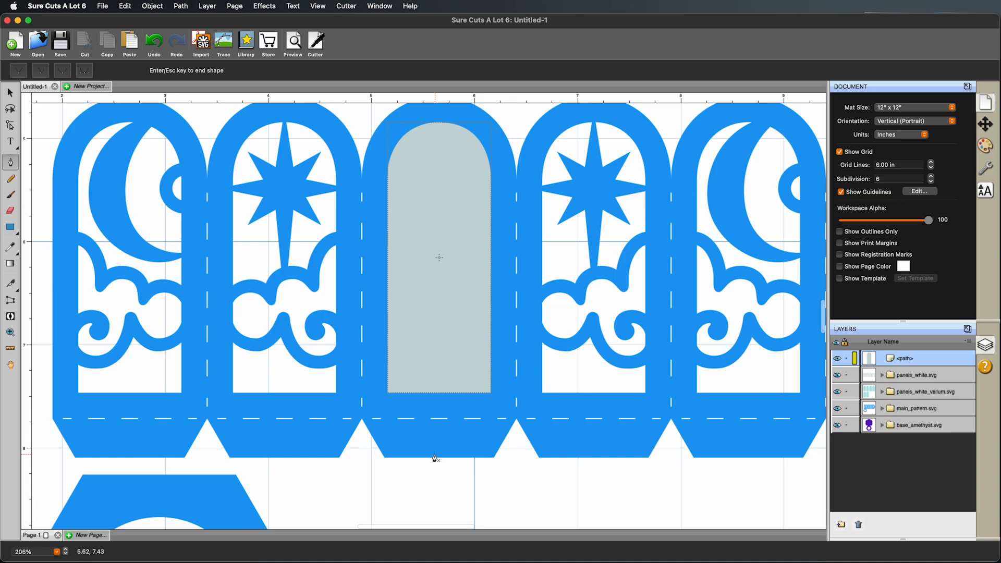
pyautogui.click(10, 93)
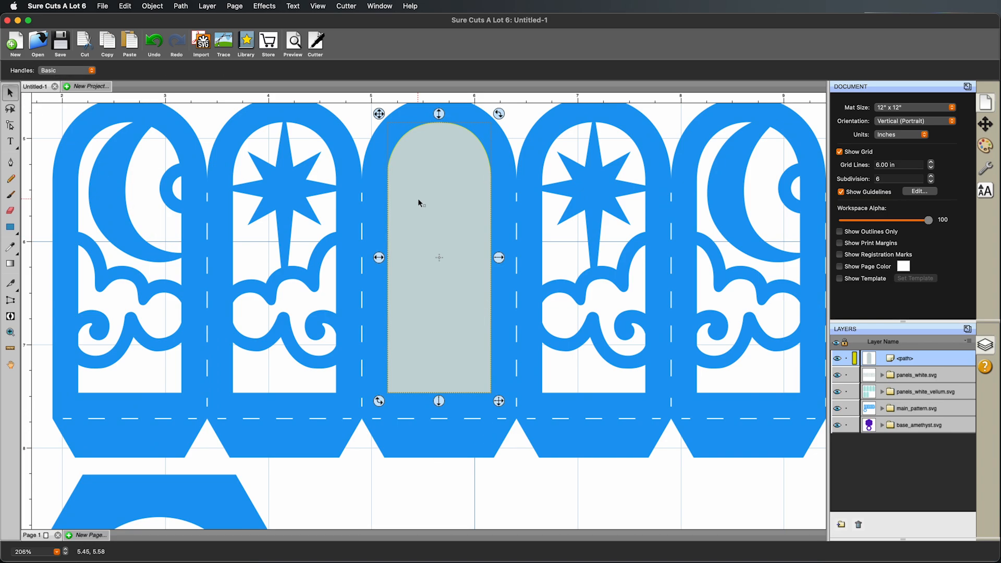
pyautogui.click(669, 436)
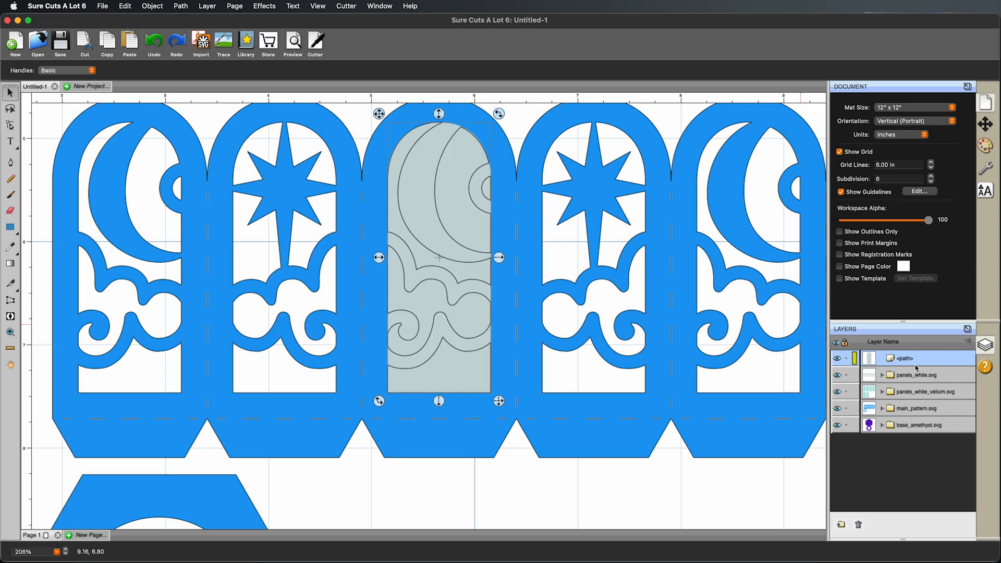
pyautogui.click(838, 359)
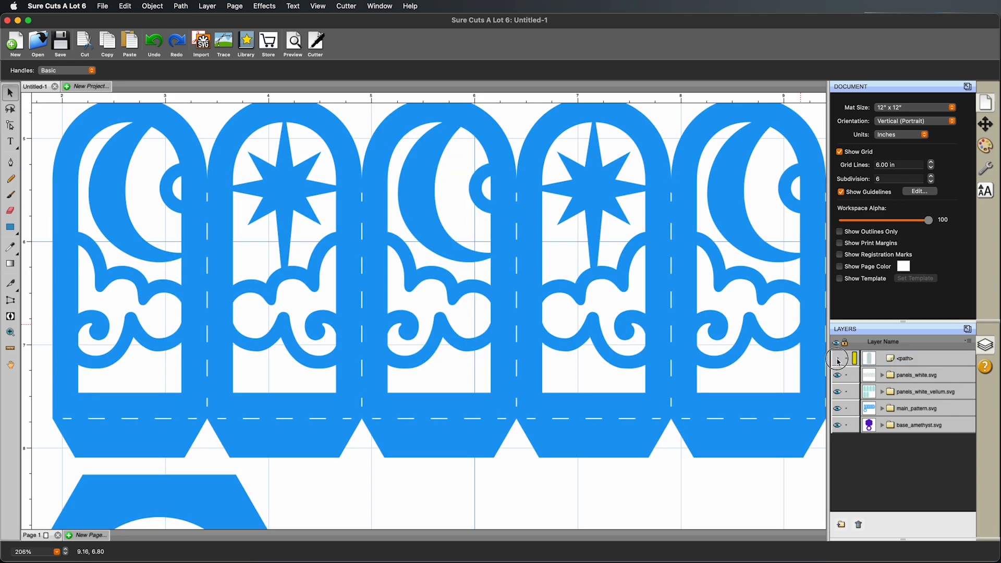
pyautogui.click(838, 360)
pyautogui.click(839, 359)
pyautogui.click(838, 360)
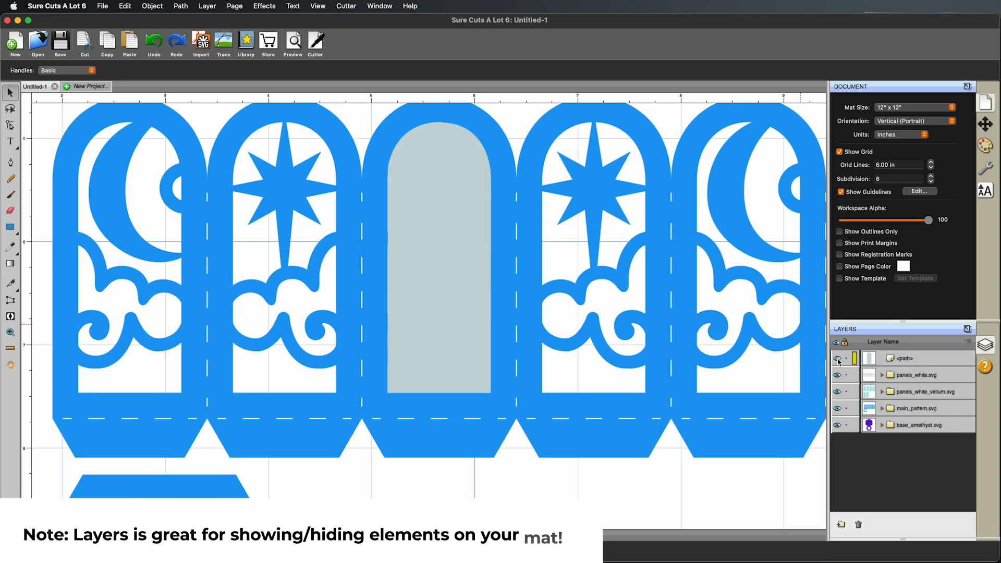
pyautogui.click(839, 360)
pyautogui.click(838, 360)
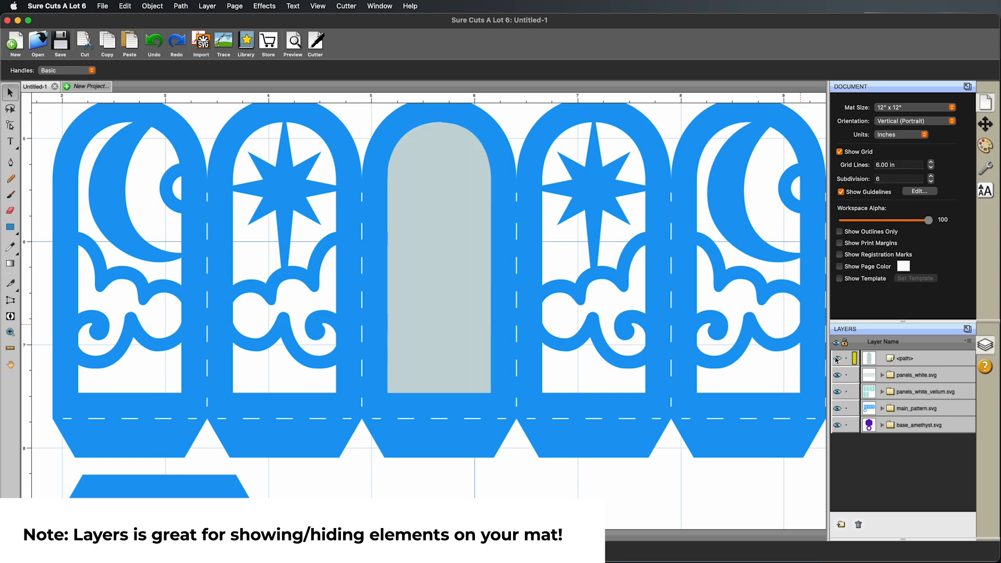
# - Examine how closely the traced path's arch fits the window edge, hiding and showing its layer
pyautogui.scroll(5, 485, 220)
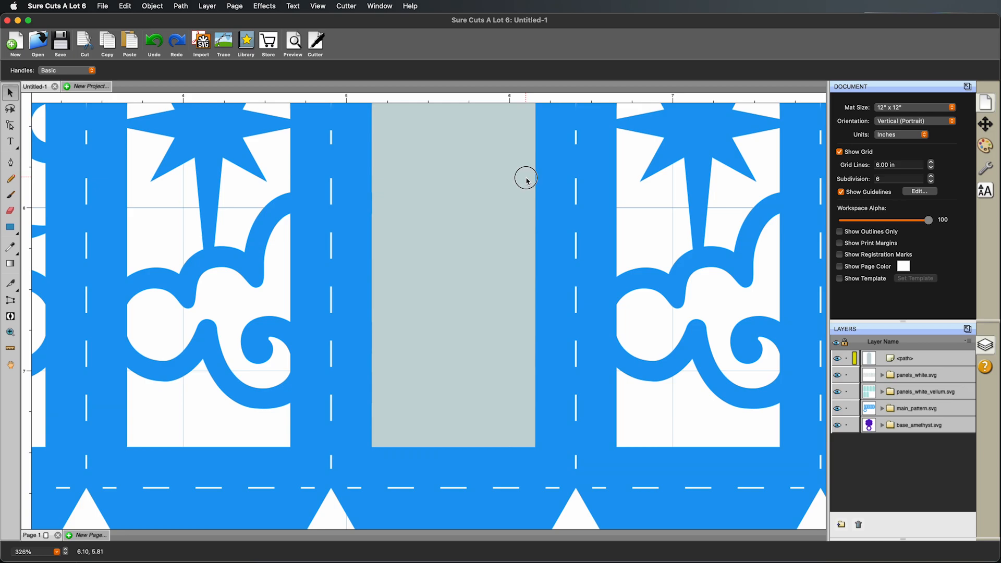
pyautogui.scroll(5, 525, 177)
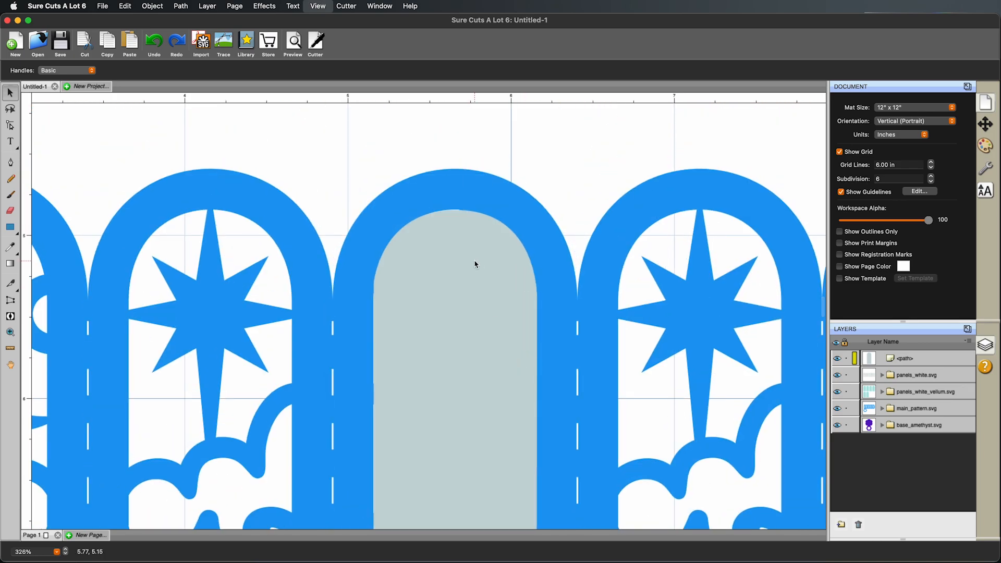
pyautogui.scroll(3, 475, 262)
pyautogui.scroll(1, 475, 264)
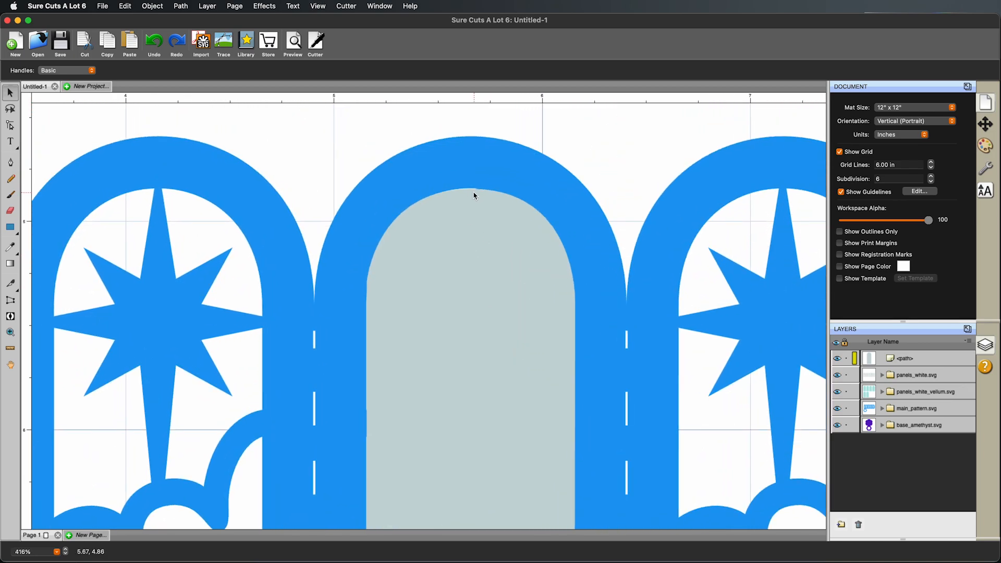
pyautogui.click(914, 363)
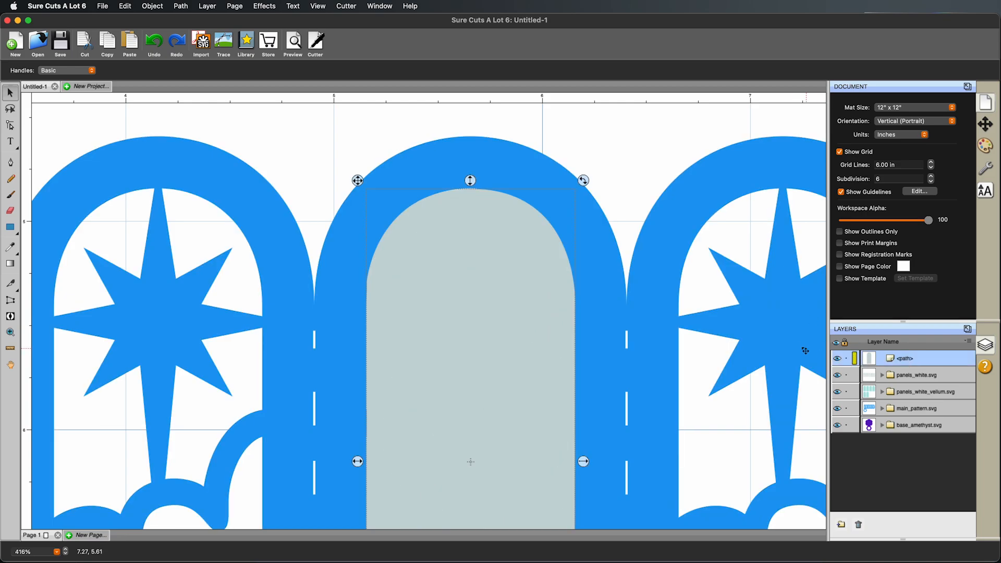
pyautogui.click(619, 161)
pyautogui.click(526, 232)
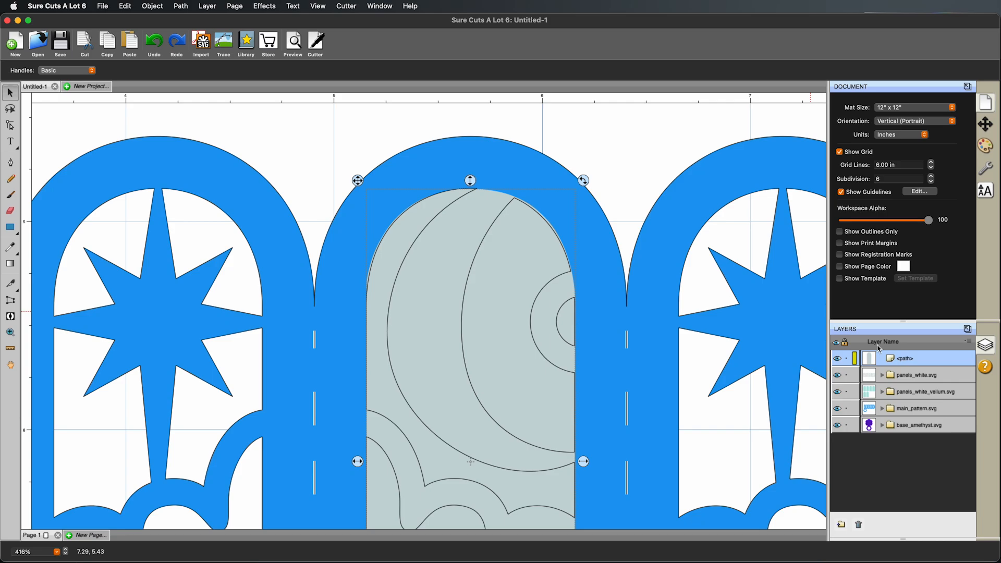
pyautogui.click(837, 359)
pyautogui.click(838, 360)
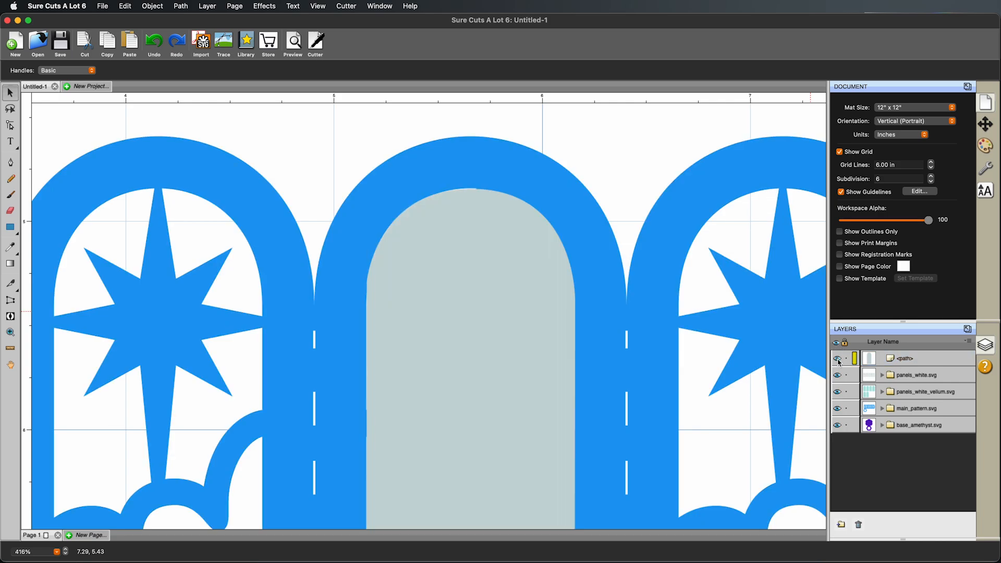
# - Enlarge the traced window path proportionally from its center to about 1.02 x 2.67 in so it slightly overlaps the frame
pyautogui.click(916, 364)
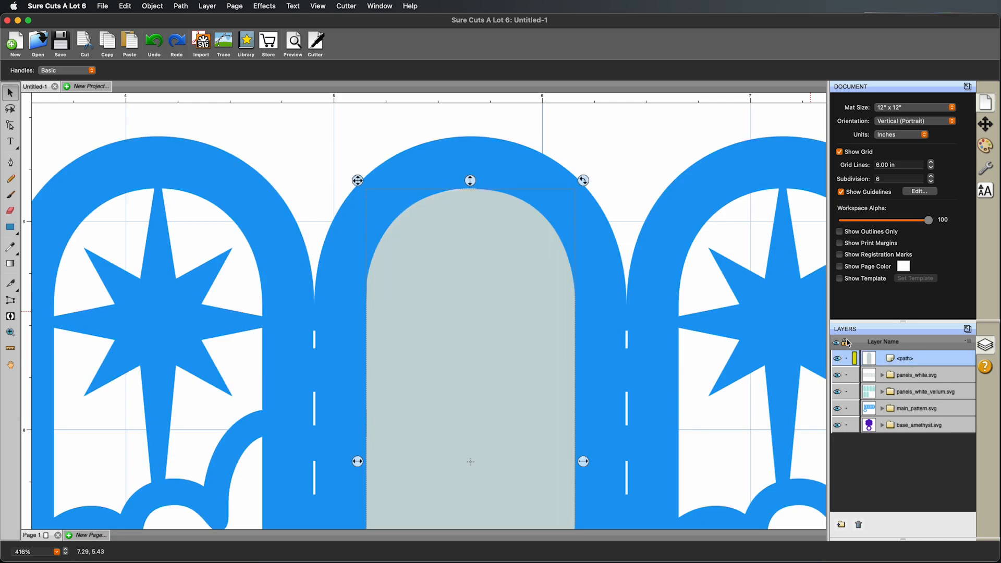
pyautogui.press('super+minus')
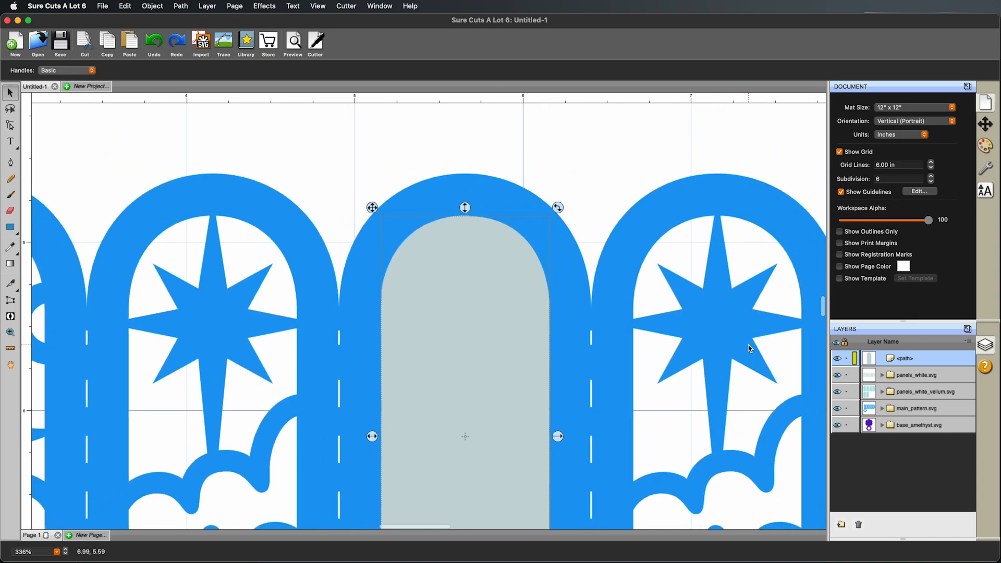
pyautogui.press('super+minus')
pyautogui.press('space')
pyautogui.moveTo(651, 309); pyautogui.dragTo(628, 215)
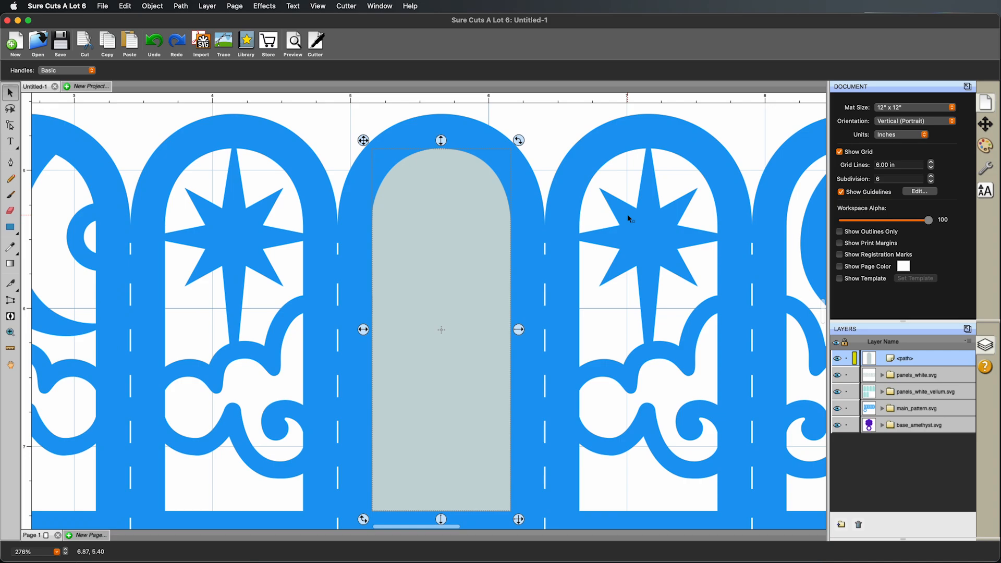
pyautogui.press('super+minus')
pyautogui.moveTo(587, 293); pyautogui.dragTo(615, 270)
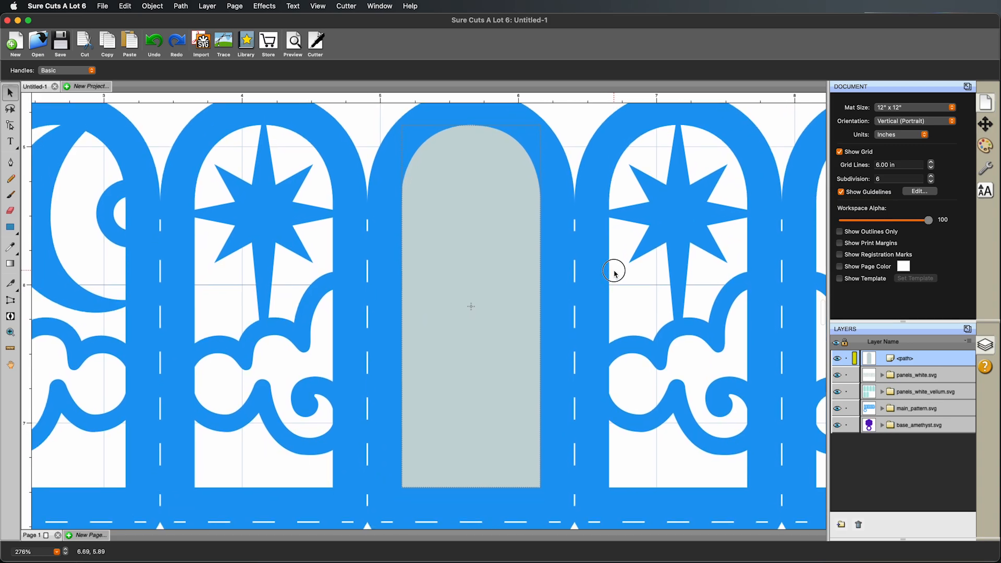
pyautogui.click(575, 121)
pyautogui.click(513, 172)
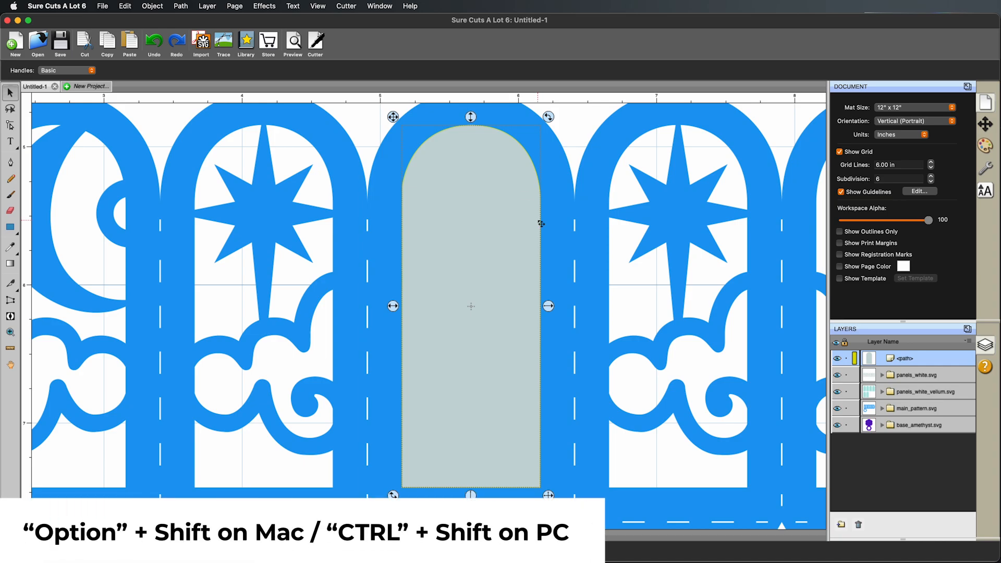
pyautogui.hotkey('alt', 'shift')
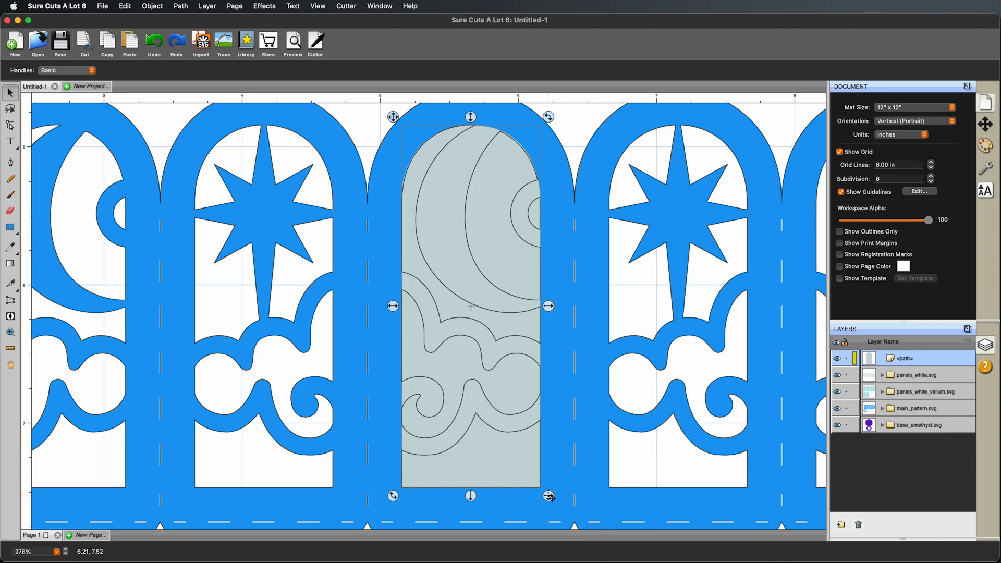
pyautogui.moveTo(549, 495); pyautogui.dragTo(550, 454)
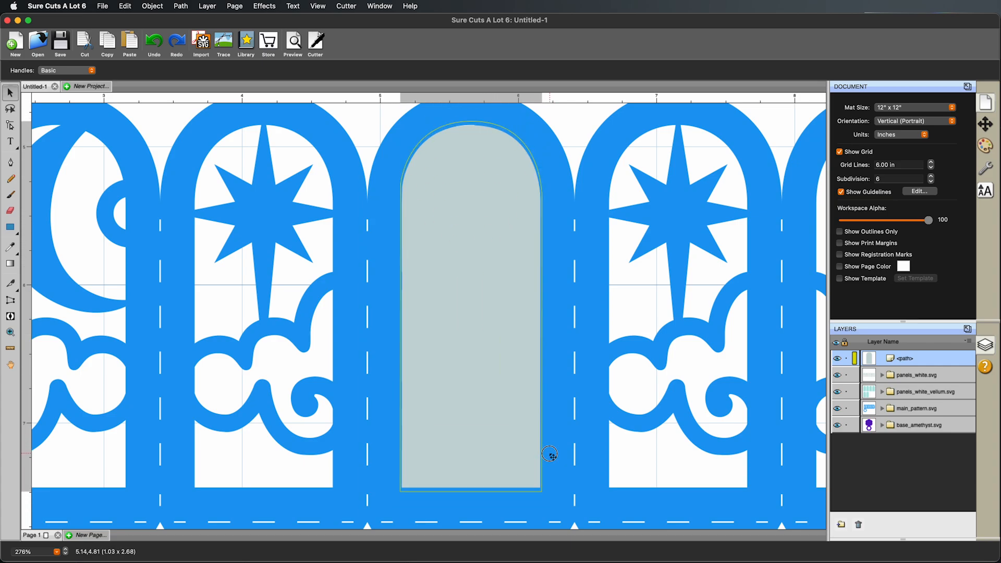
pyautogui.moveTo(550, 453); pyautogui.dragTo(550, 312)
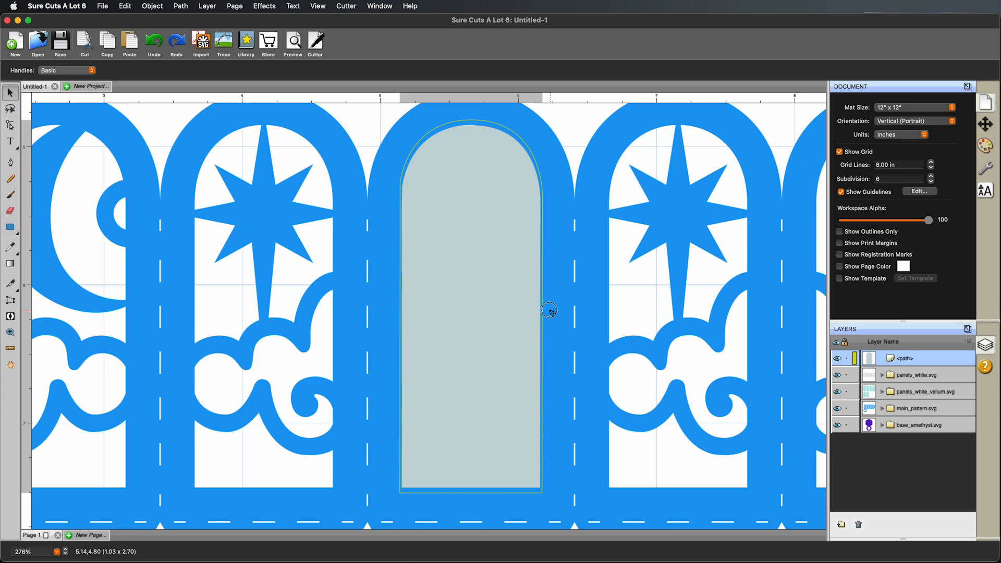
pyautogui.moveTo(549, 311)
pyautogui.mouseDown()
pyautogui.moveTo(509, 266)
pyautogui.moveTo(557, 324)
pyautogui.moveTo(552, 315)
pyautogui.mouseUp()
pyautogui.moveTo(550, 314)
pyautogui.mouseDown()
pyautogui.moveTo(433, 155)
pyautogui.moveTo(535, 306)
pyautogui.moveTo(524, 283)
pyautogui.moveTo(550, 312)
pyautogui.mouseUp()
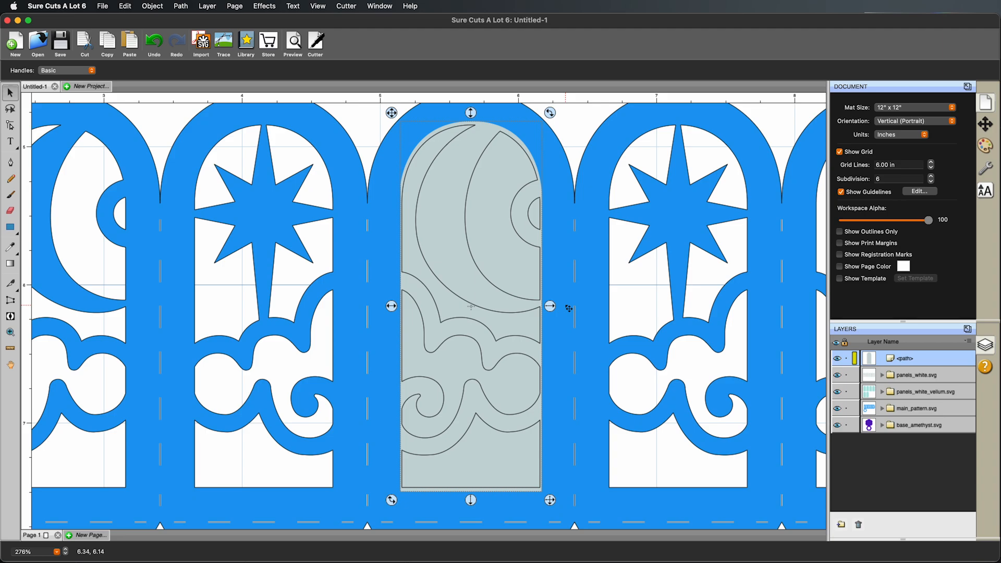
# - Copy the enlarged window shape that covers the third opening of the main pattern
pyautogui.press('super+minus')
pyautogui.click(319, 4)
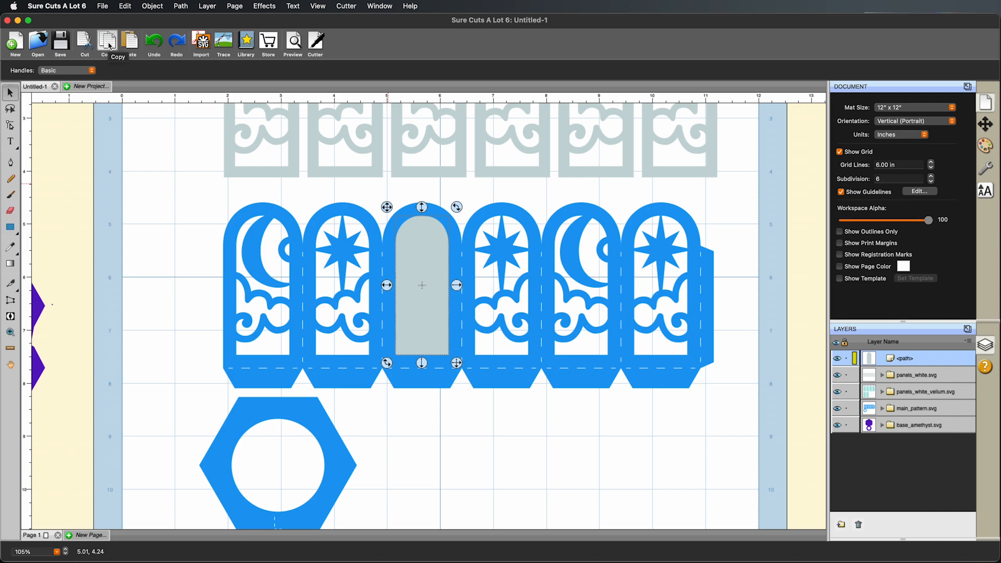
pyautogui.click(126, 6)
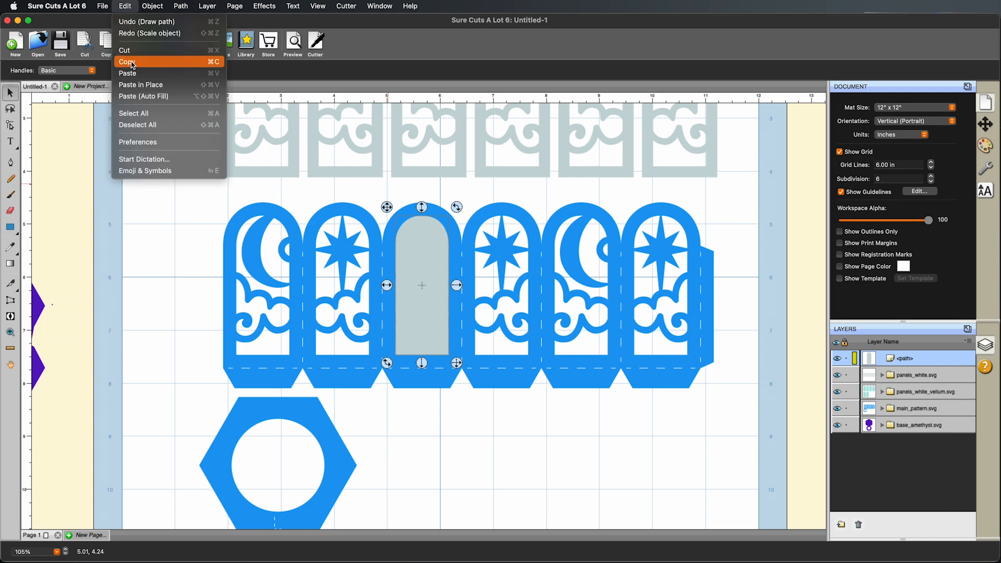
pyautogui.click(125, 6)
pyautogui.rightClick(431, 244)
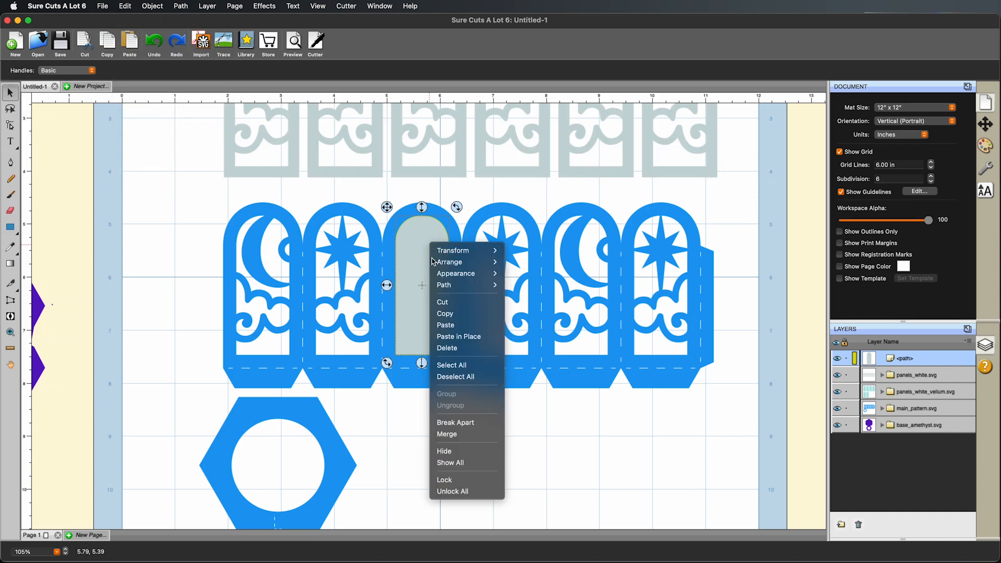
pyautogui.click(447, 314)
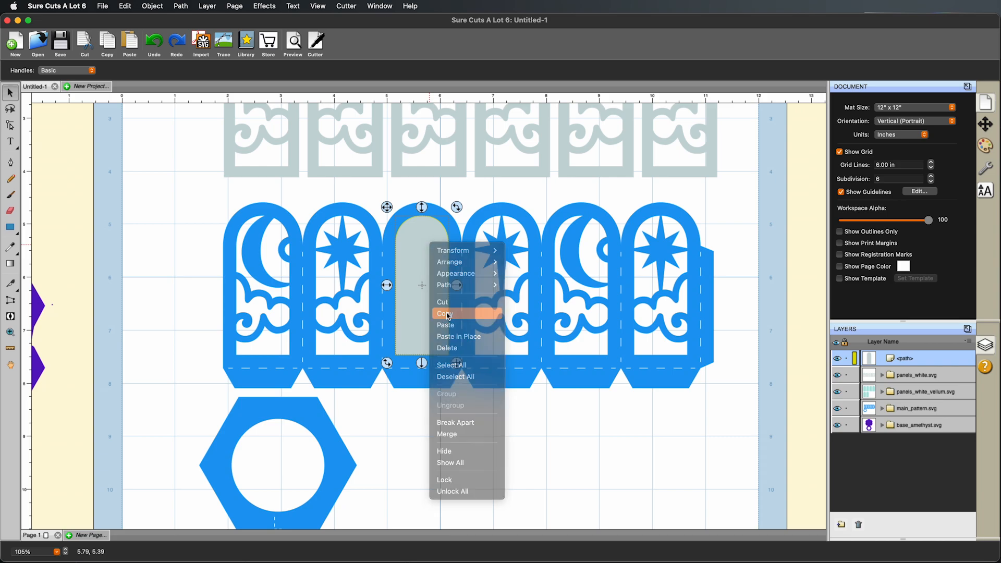
# - Paste a duplicate of the window shape and place it off the mat's left side, at about X -2.165 in, Y 1.915 in
pyautogui.click(128, 55)
pyautogui.moveTo(402, 240); pyautogui.dragTo(81, 160)
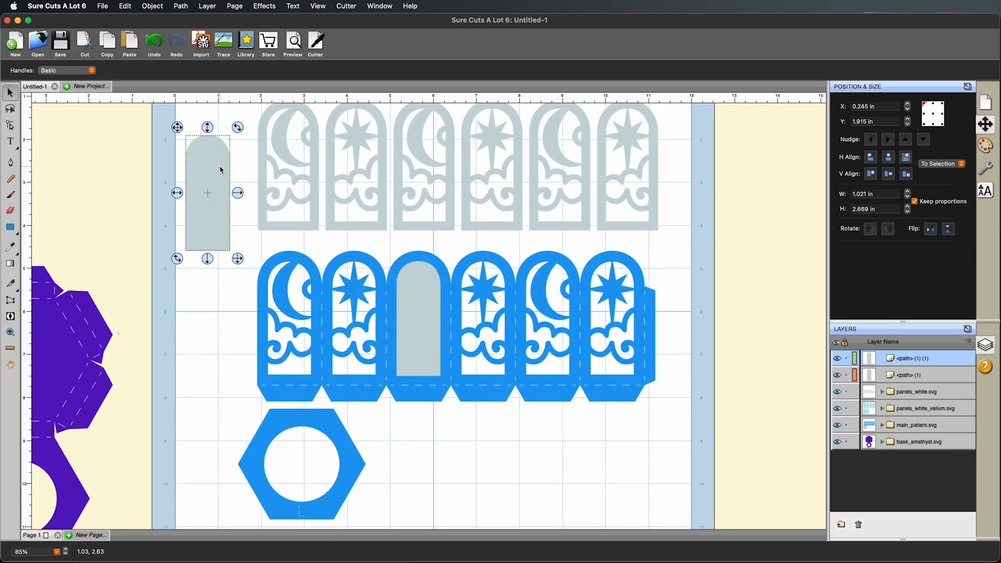
pyautogui.moveTo(220, 169); pyautogui.dragTo(117, 168)
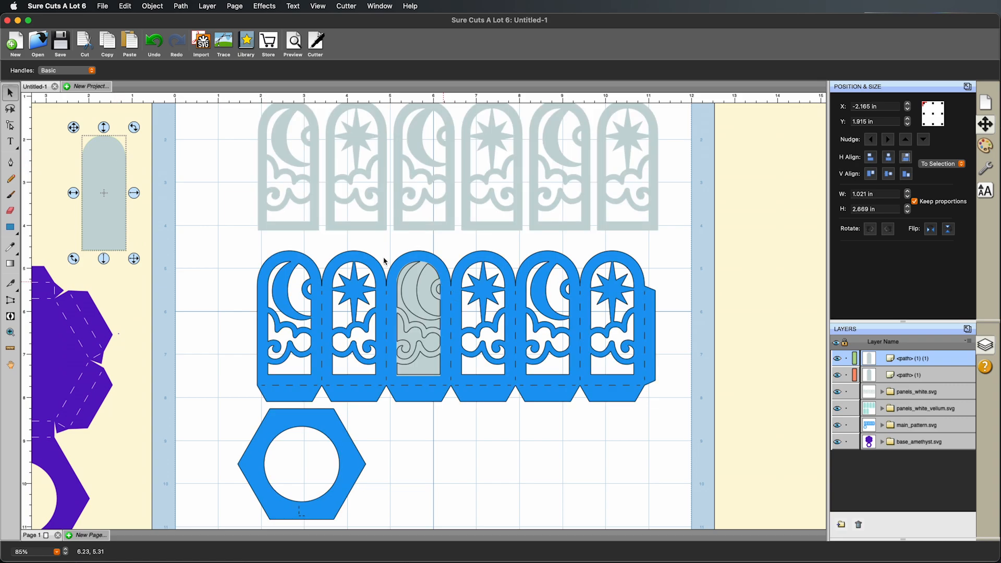
# - Subtract the arched window shape from the main pattern with Back Minus Front to clear the third window, and inspect the cut-out
pyautogui.click(246, 255)
pyautogui.moveTo(217, 241)
pyautogui.mouseDown()
pyautogui.moveTo(297, 279)
pyautogui.moveTo(579, 360)
pyautogui.moveTo(651, 449)
pyautogui.moveTo(674, 529)
pyautogui.moveTo(666, 473)
pyautogui.moveTo(235, 245)
pyautogui.mouseUp()
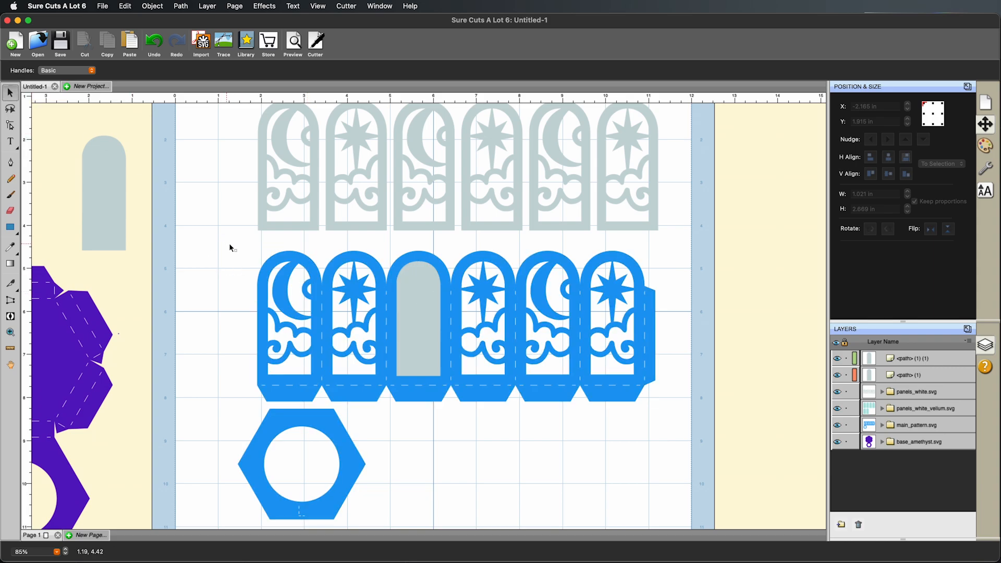
pyautogui.moveTo(229, 247); pyautogui.dragTo(686, 530)
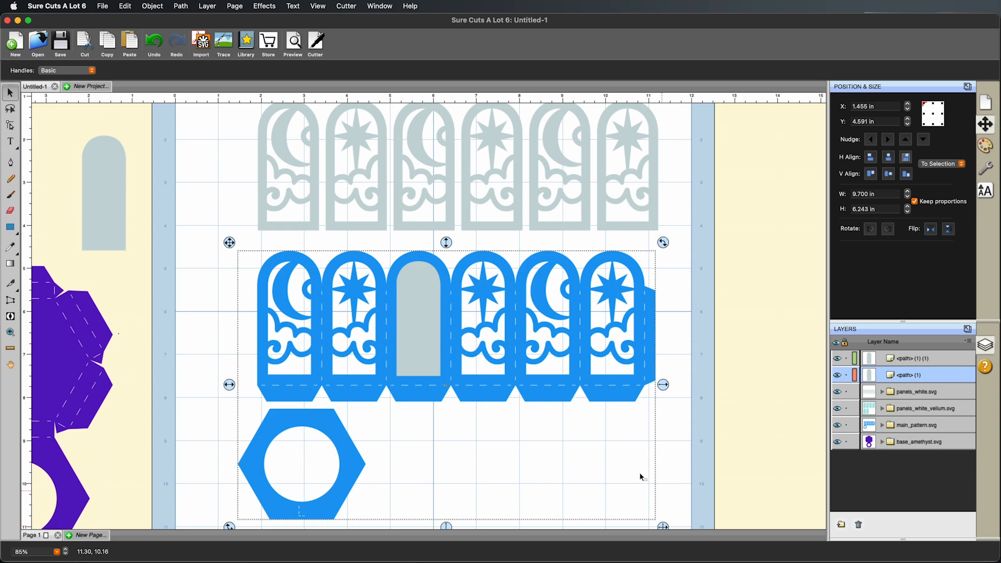
pyautogui.click(181, 6)
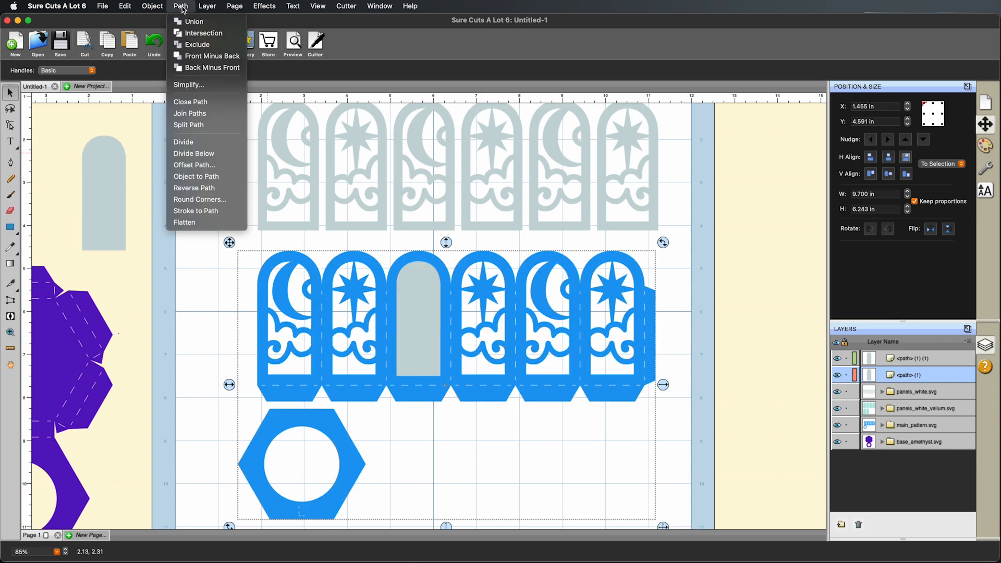
pyautogui.click(200, 68)
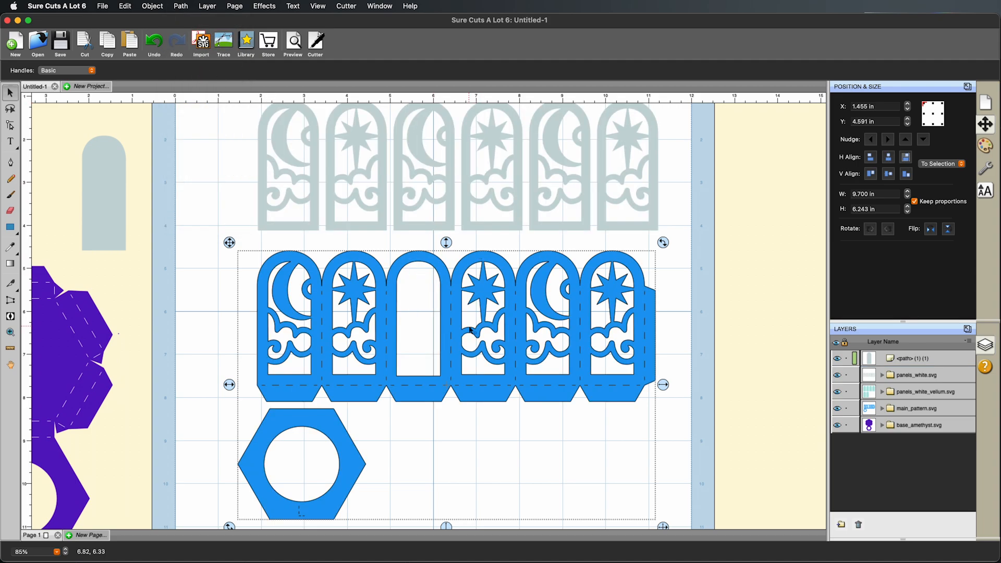
pyautogui.scroll(5, 469, 330)
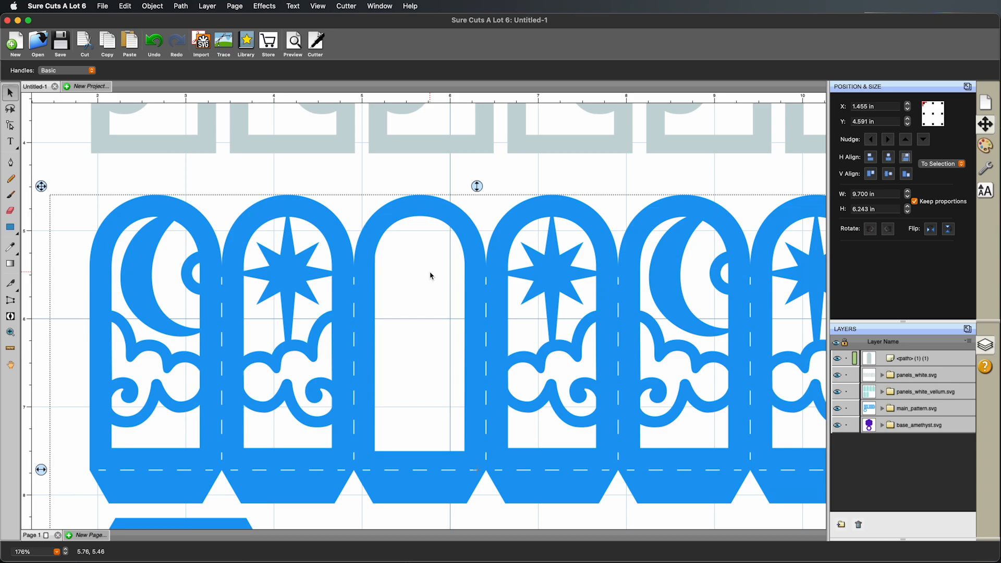
pyautogui.scroll(-4, 431, 276)
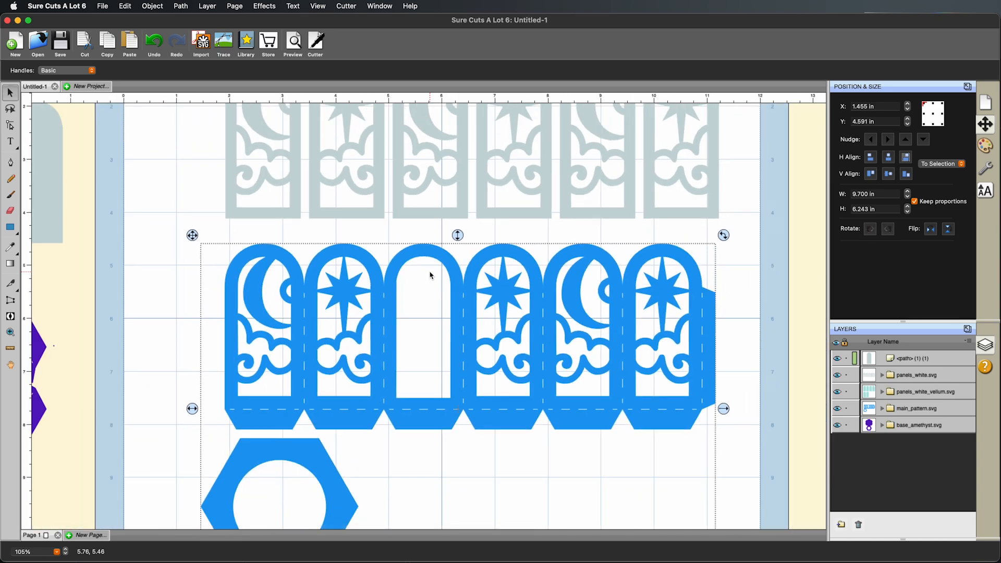
pyautogui.moveTo(518, 224); pyautogui.dragTo(492, 156)
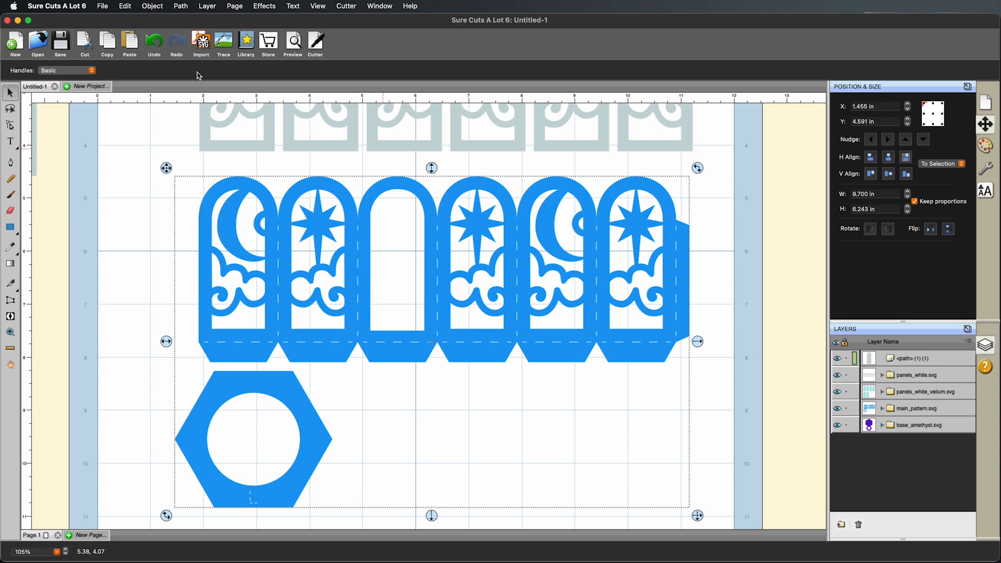
# - Try grouping the selected main pattern pieces and undo the grouping
pyautogui.rightClick(434, 216)
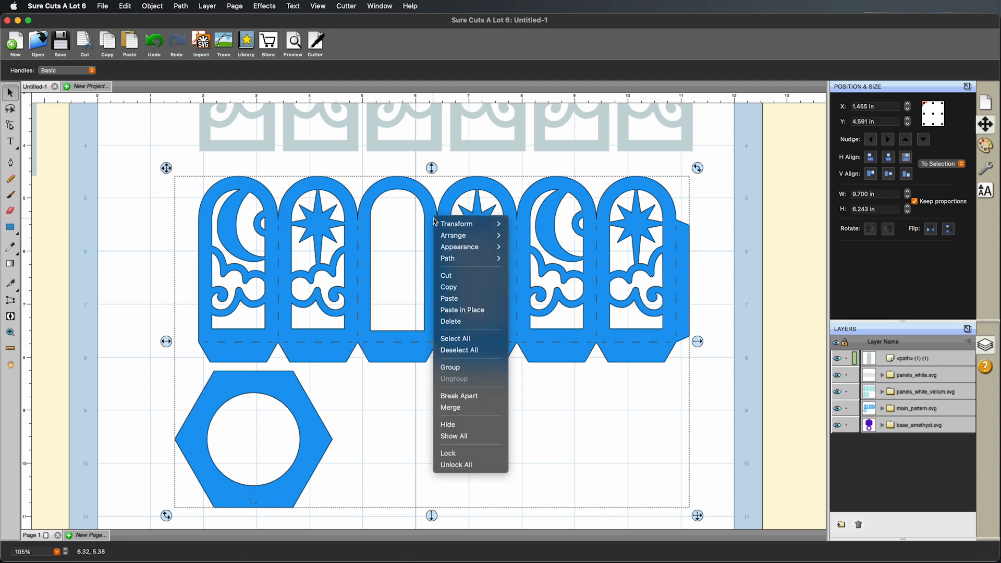
pyautogui.click(455, 368)
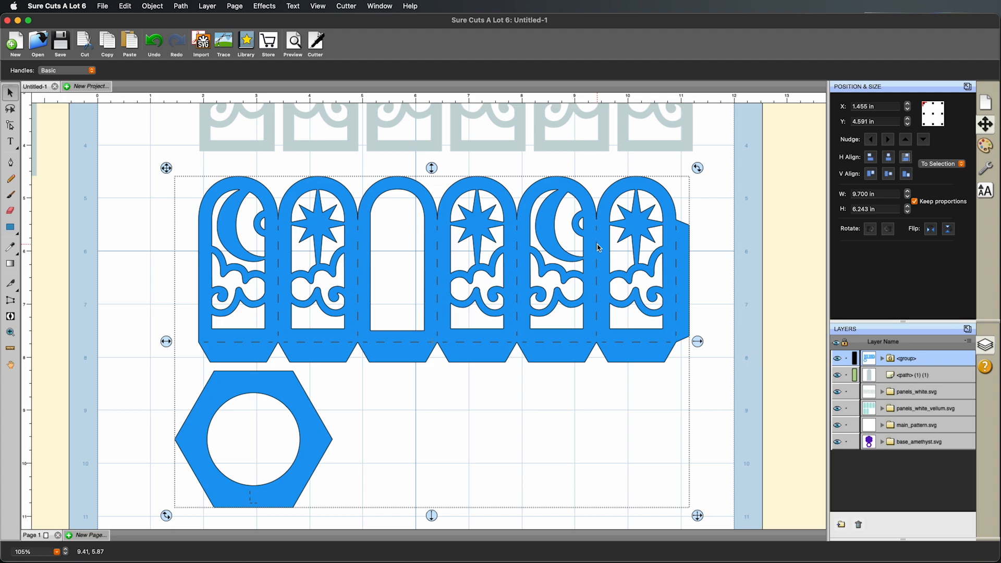
pyautogui.press('super+z')
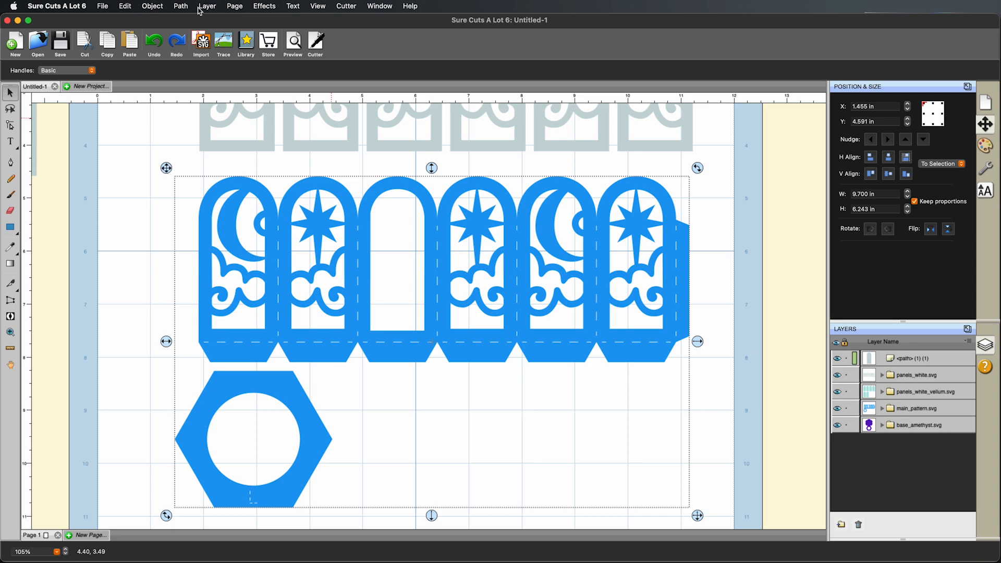
pyautogui.rightClick(508, 233)
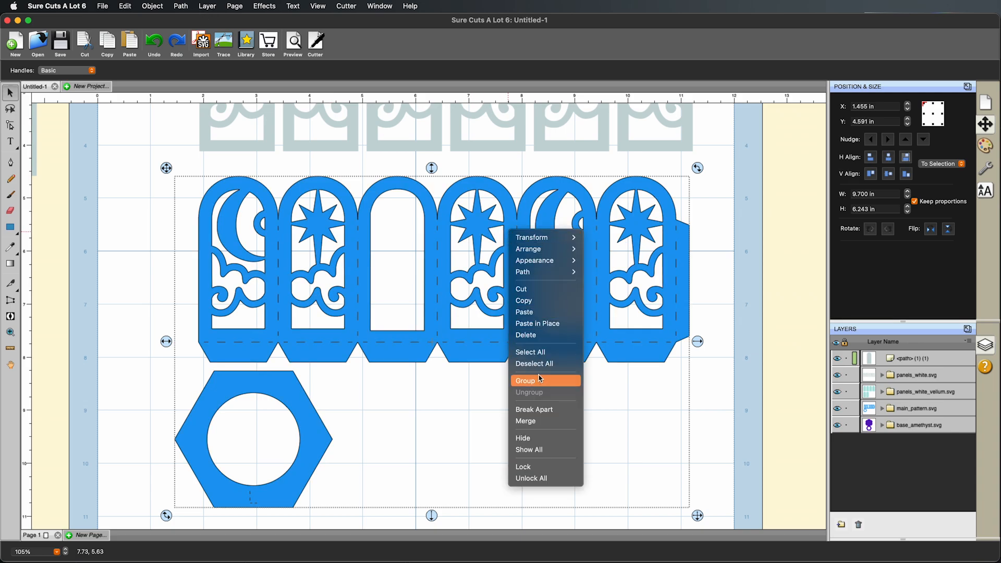
pyautogui.click(721, 269)
pyautogui.click(720, 265)
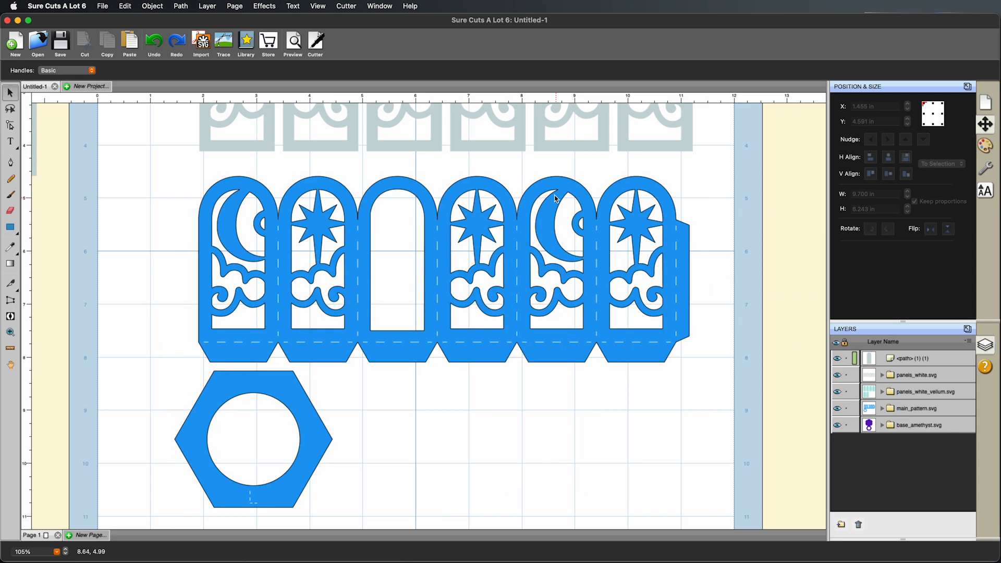
pyautogui.click(539, 193)
pyautogui.rightClick(526, 256)
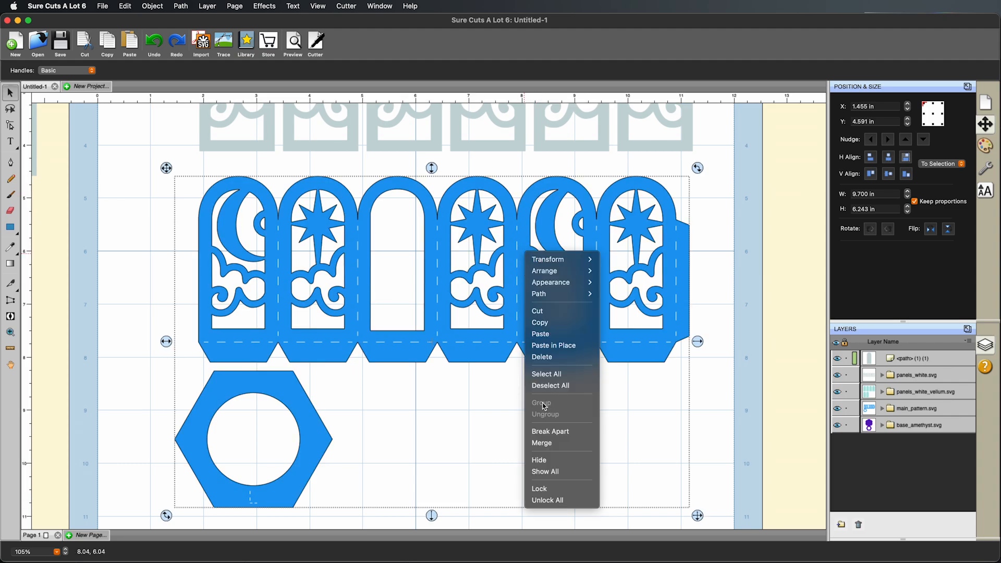
pyautogui.click(751, 410)
pyautogui.click(146, 157)
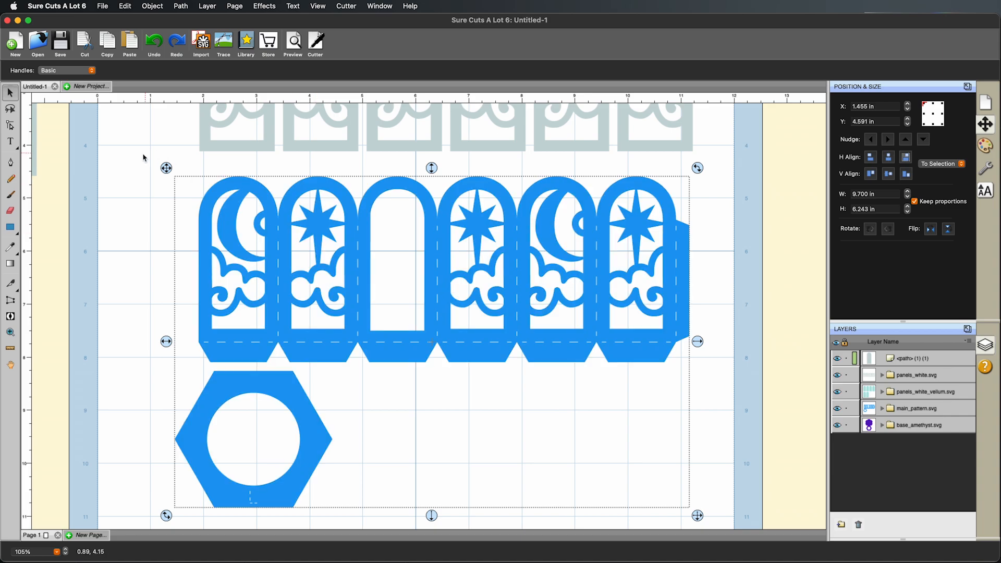
pyautogui.moveTo(142, 166); pyautogui.dragTo(721, 522)
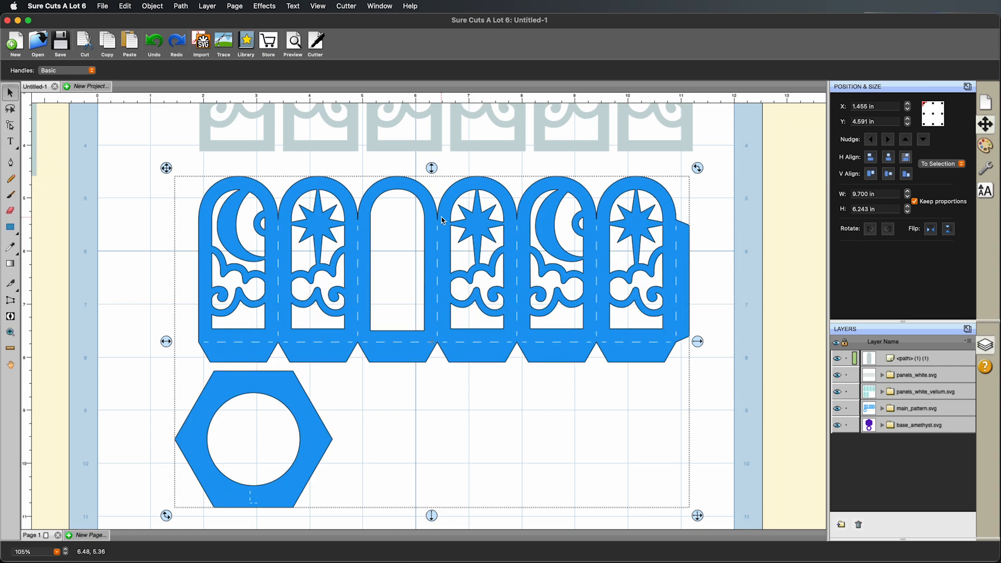
pyautogui.click(729, 349)
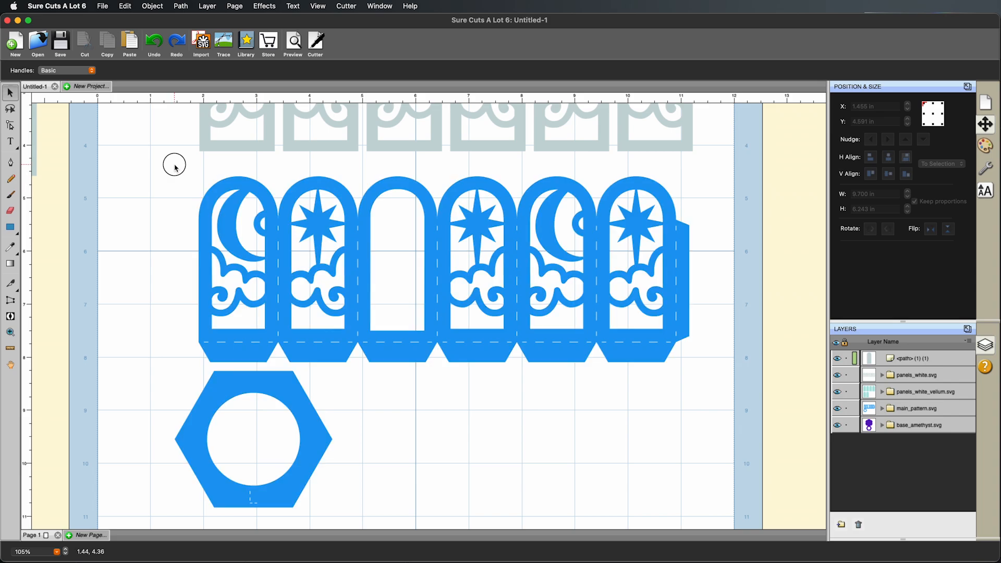
pyautogui.moveTo(175, 164); pyautogui.dragTo(731, 522)
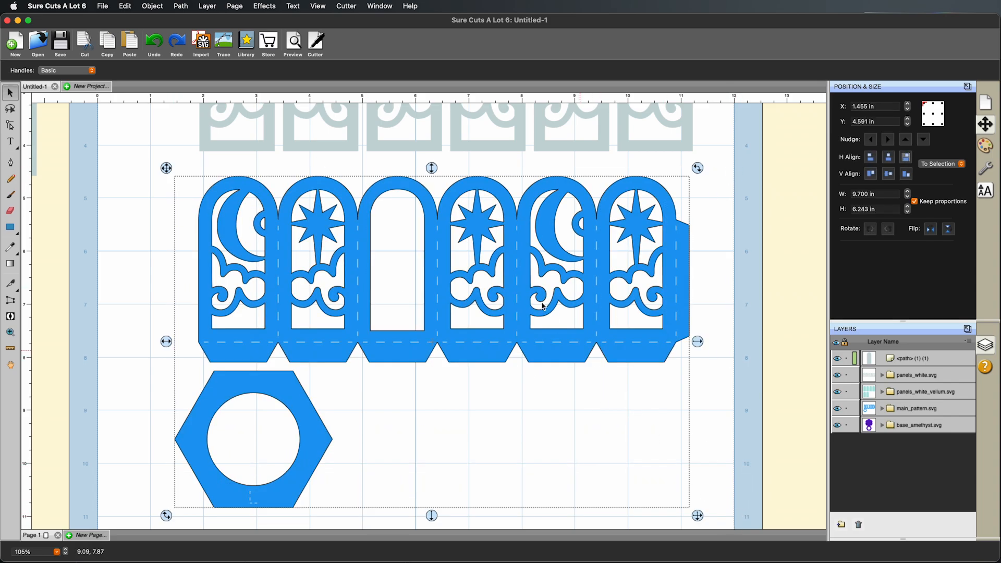
pyautogui.rightClick(520, 257)
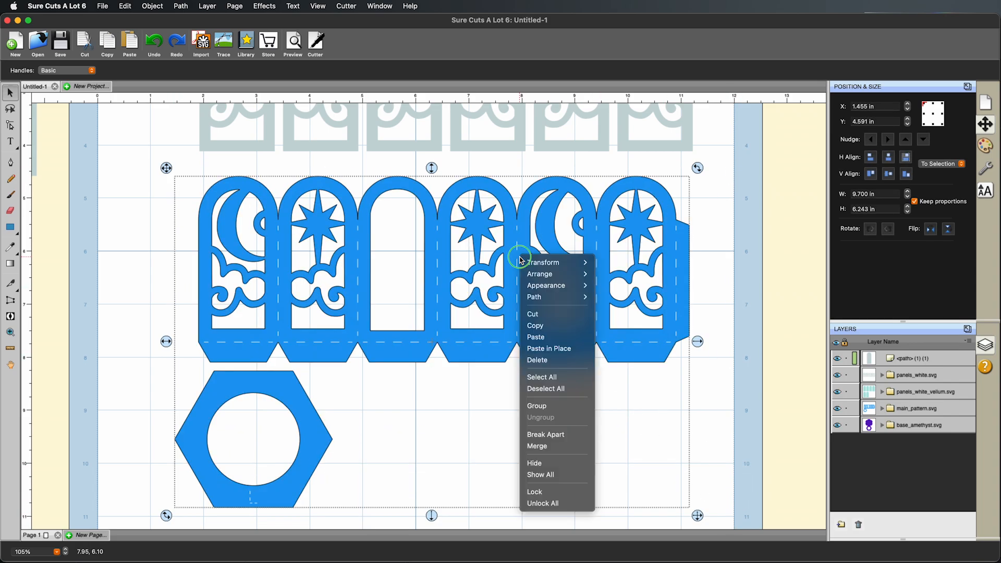
pyautogui.click(743, 275)
# - Group all main pattern pieces including the hexagon, and shift the group slightly to about X 1.519 in, Y 4.583 in
pyautogui.click(165, 154)
pyautogui.moveTo(167, 168); pyautogui.dragTo(724, 523)
pyautogui.rightClick(531, 228)
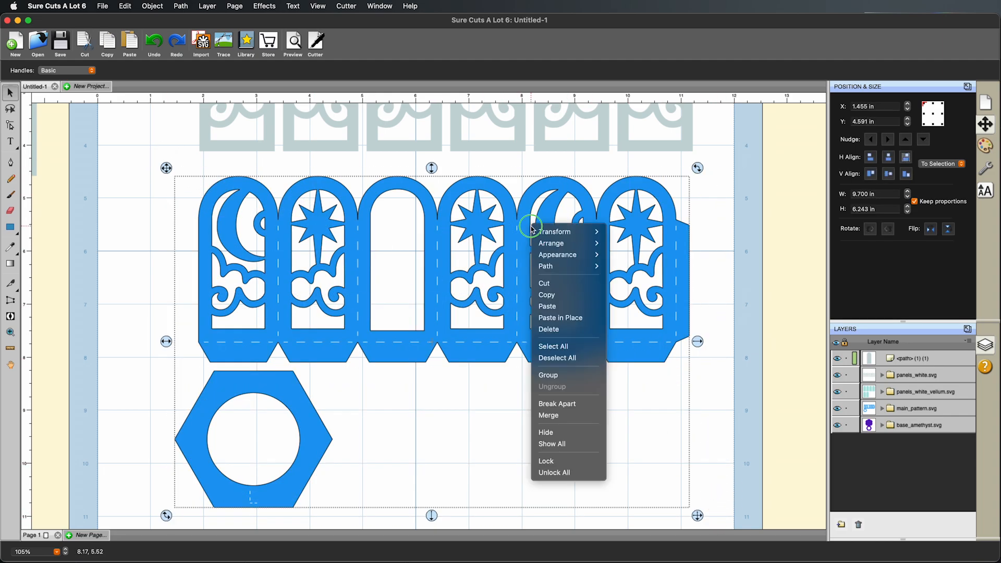
pyautogui.click(548, 376)
pyautogui.click(718, 345)
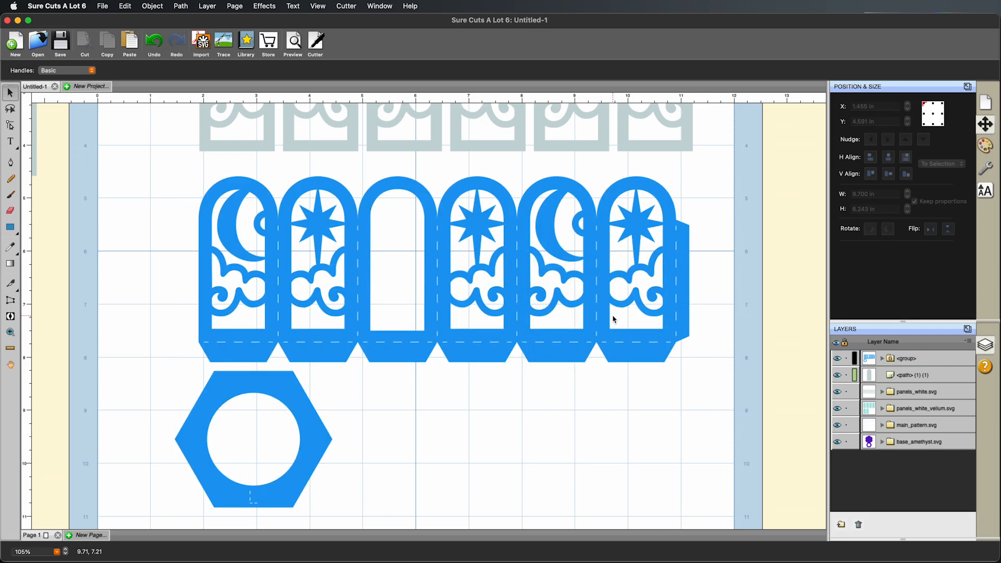
pyautogui.moveTo(599, 293)
pyautogui.mouseDown()
pyautogui.moveTo(580, 294)
pyautogui.moveTo(603, 291)
pyautogui.mouseUp()
pyautogui.hscroll(-2, 584, 287)
pyautogui.scroll(1, 584, 287)
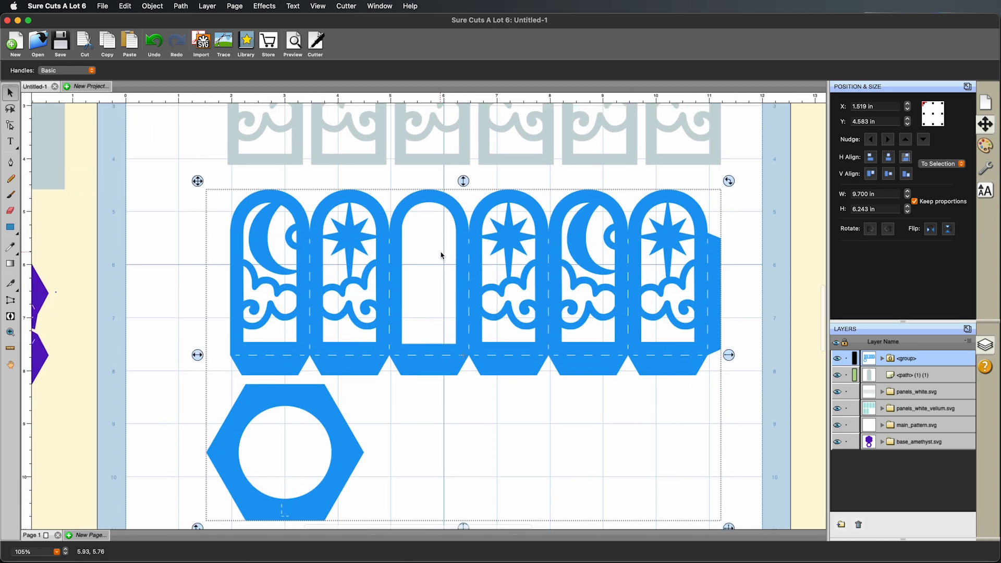
# - Move the spare window shape onto the mat at about X 0.115 in, Y 3.634 in, and paste a duplicate of it
pyautogui.moveTo(64, 154); pyautogui.dragTo(172, 211)
pyautogui.rightClick(169, 198)
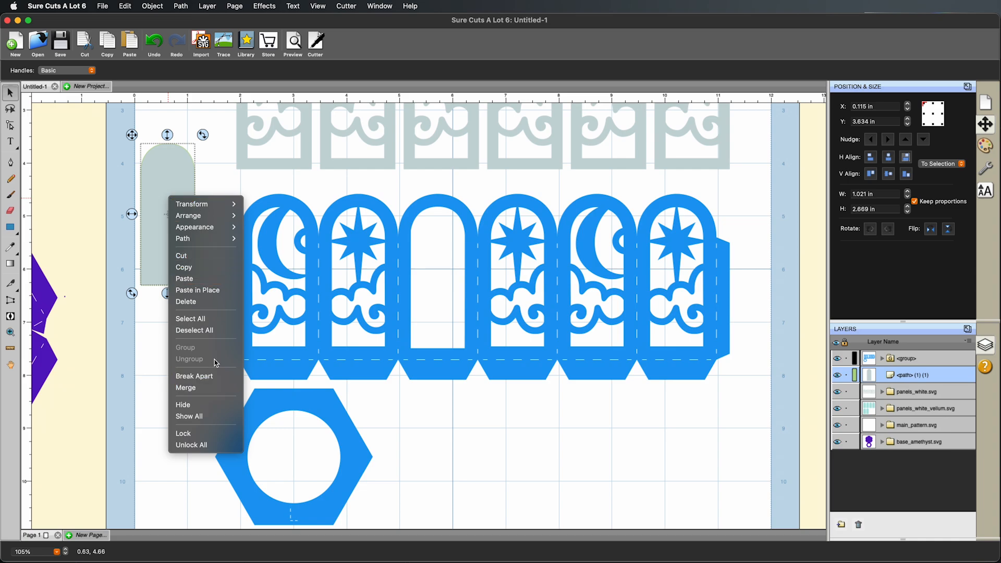
pyautogui.click(205, 269)
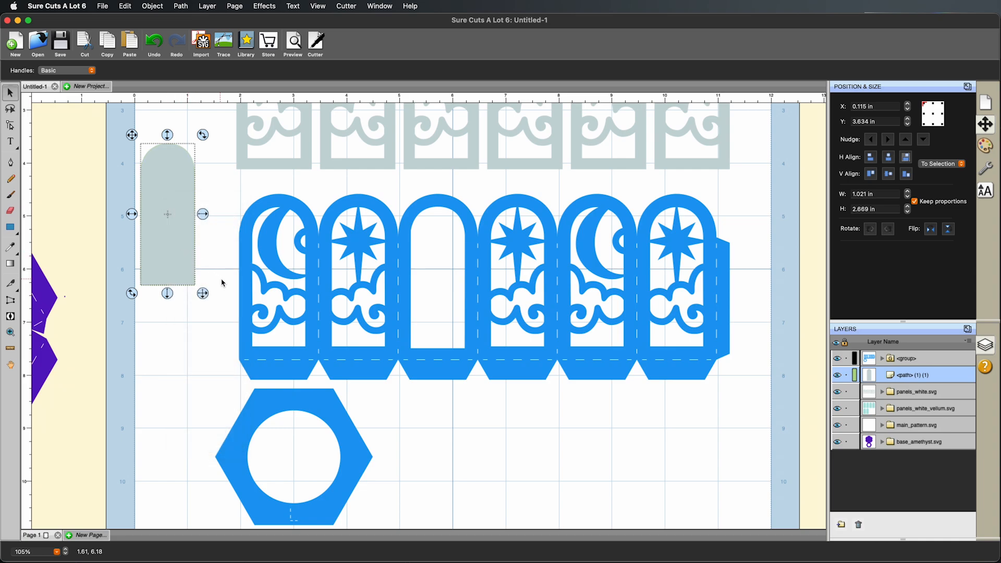
pyautogui.click(130, 42)
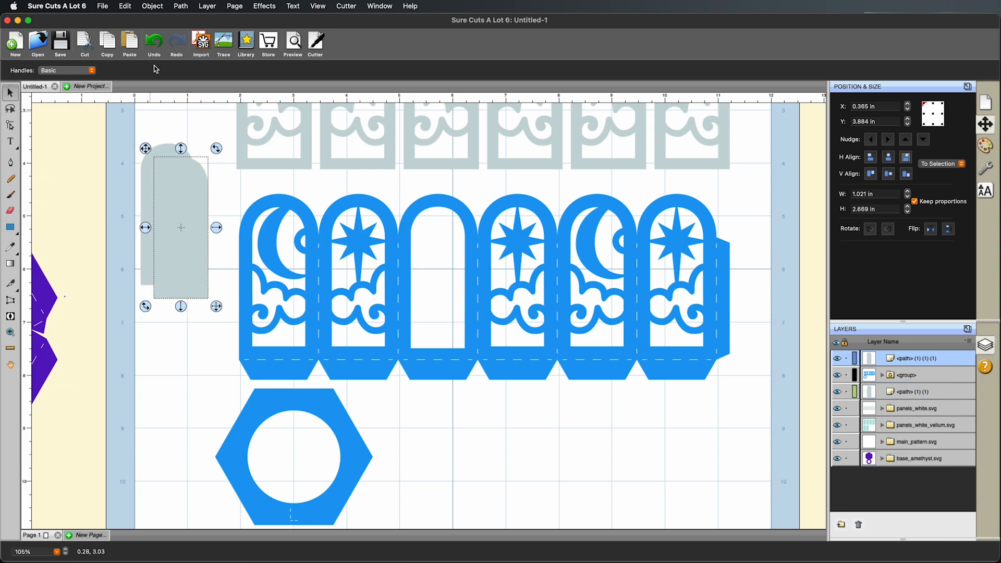
# - Position the duplicate window shape over the pattern's fourth window at about X 6.708 in, Y 4.828 in
pyautogui.moveTo(188, 199); pyautogui.dragTo(524, 247)
pyautogui.press('super+equal')
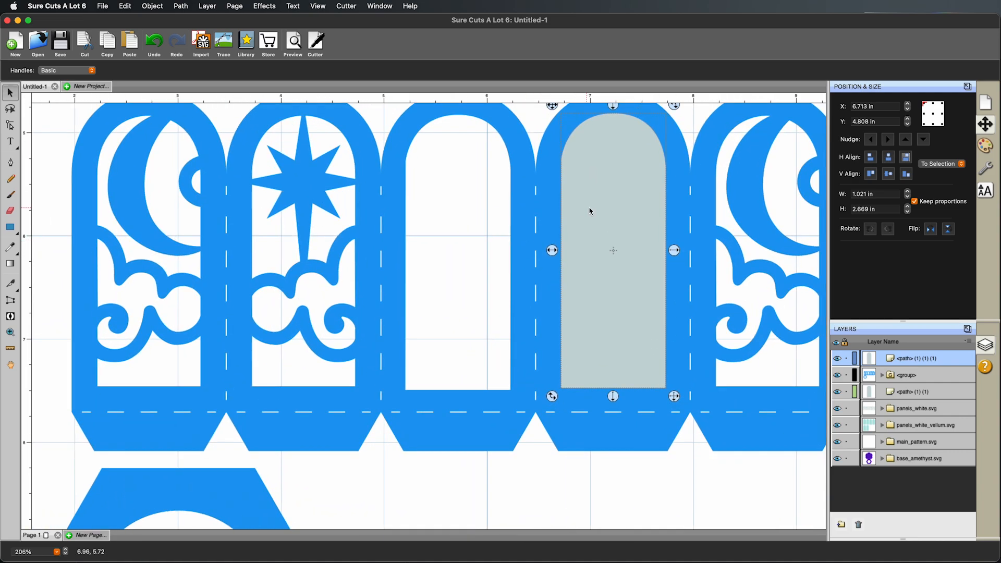
pyautogui.moveTo(621, 215)
pyautogui.mouseDown()
pyautogui.moveTo(529, 216)
pyautogui.moveTo(622, 215)
pyautogui.mouseUp()
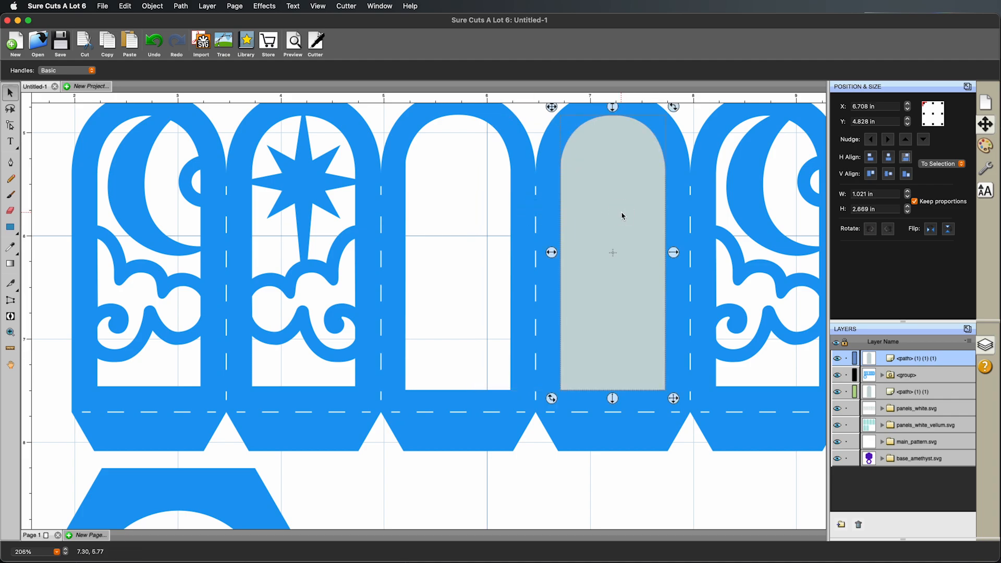
pyautogui.press('super+minus')
pyautogui.press('super+minus')
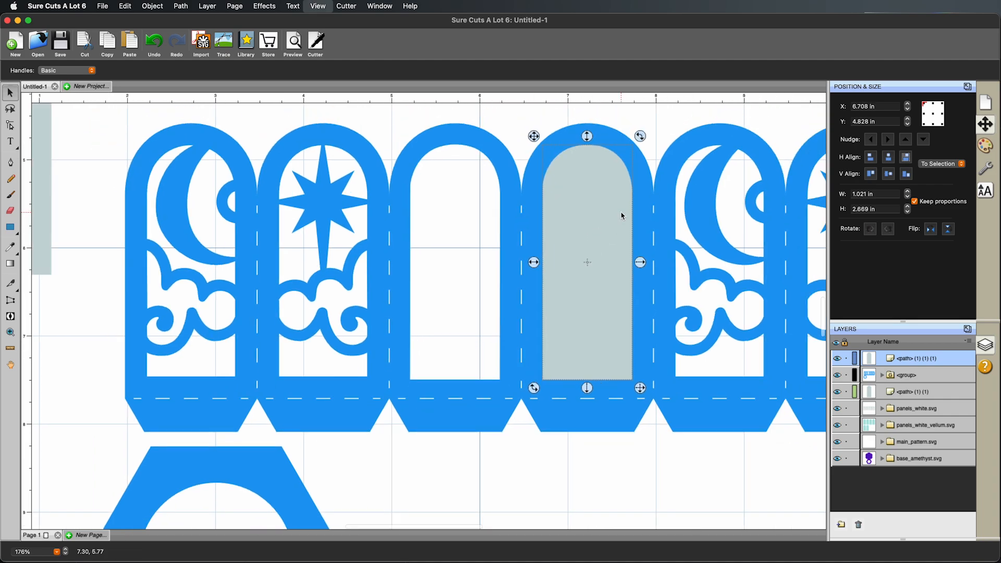
pyautogui.press('super+minus')
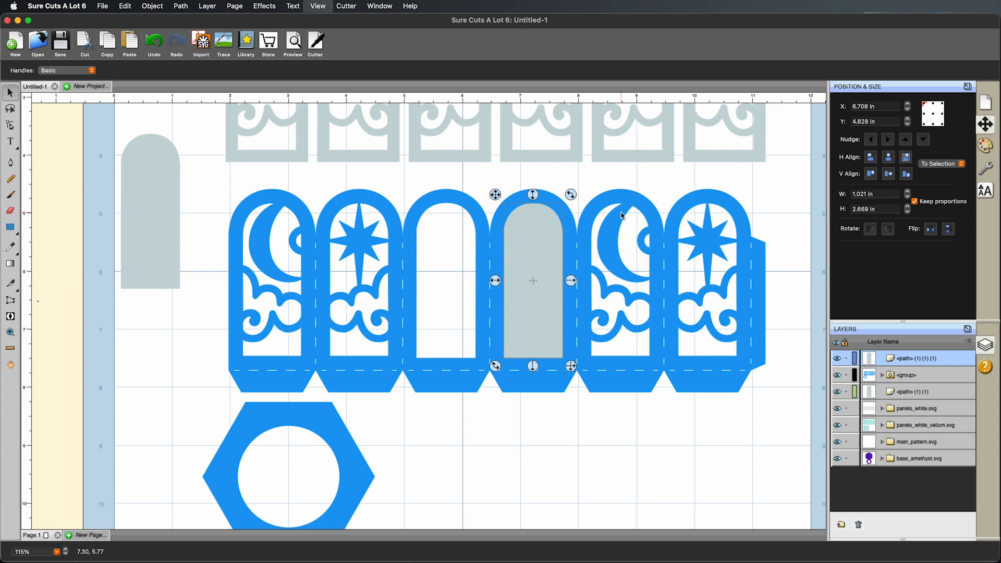
# - Select the duplicate window shape together with the entire main pattern group, and clear the selection
pyautogui.scroll(-2, 604, 286)
pyautogui.hscroll(1, 603, 286)
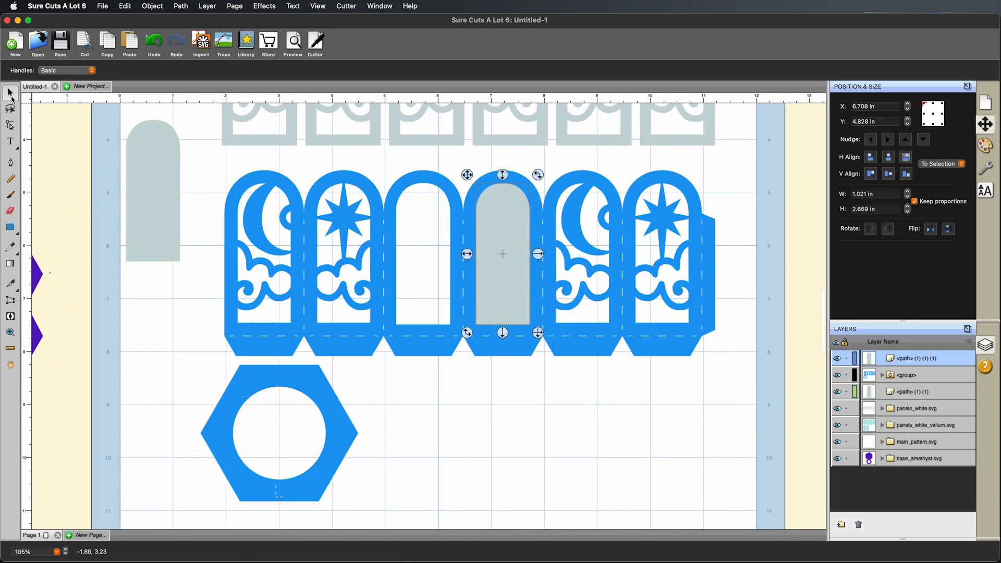
pyautogui.moveTo(210, 161); pyautogui.dragTo(749, 518)
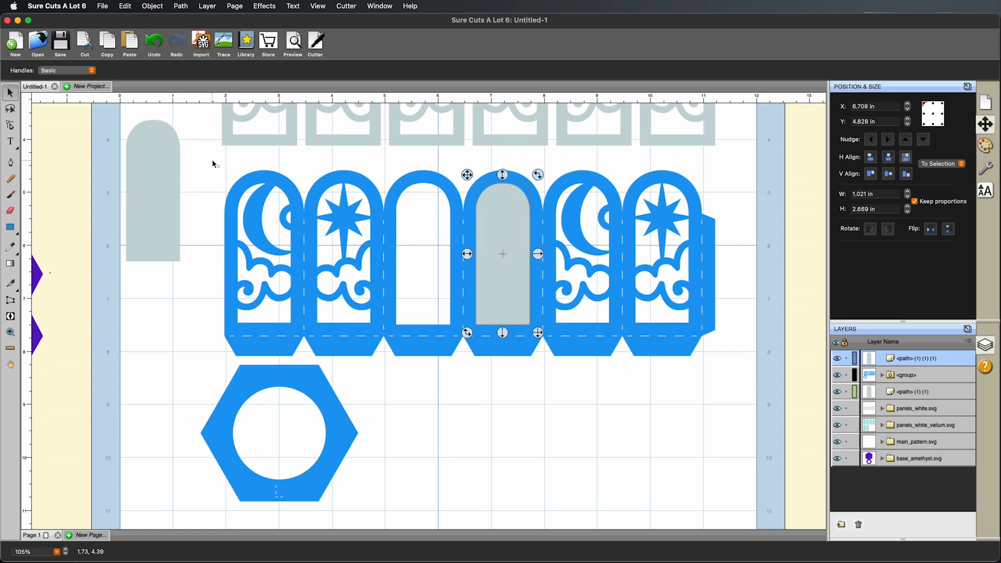
pyautogui.moveTo(210, 157); pyautogui.dragTo(752, 521)
pyautogui.moveTo(190, 158); pyautogui.dragTo(764, 520)
pyautogui.moveTo(755, 524); pyautogui.dragTo(755, 523)
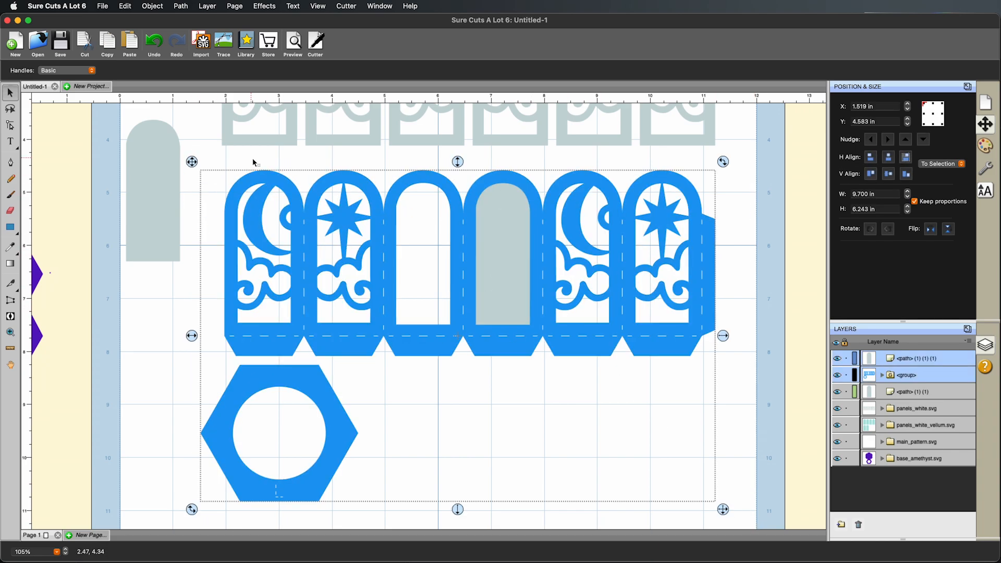
pyautogui.click(400, 166)
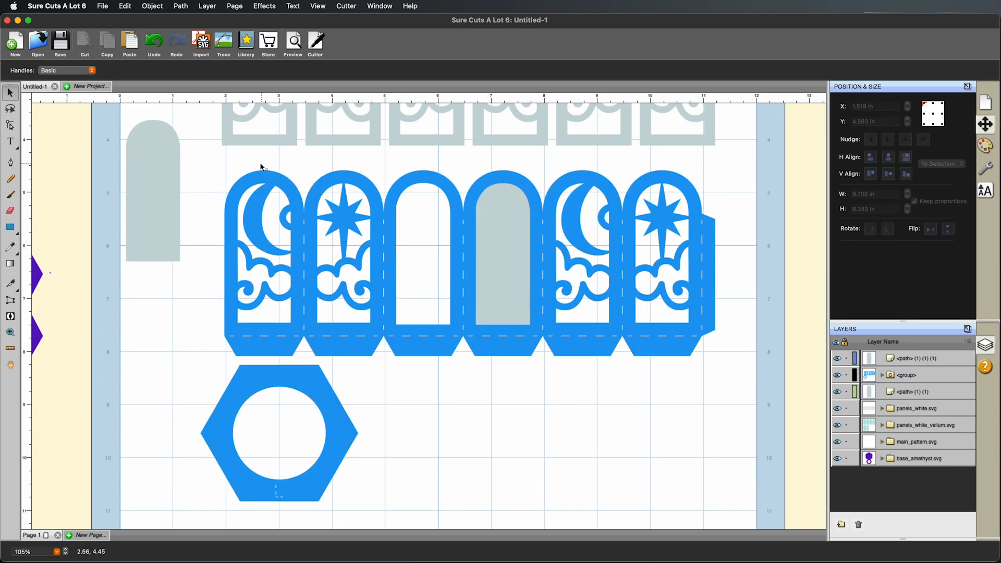
# - Try selecting with an area that encloses only the middle windows of the main pattern, and clear the selection
pyautogui.moveTo(301, 168); pyautogui.dragTo(590, 380)
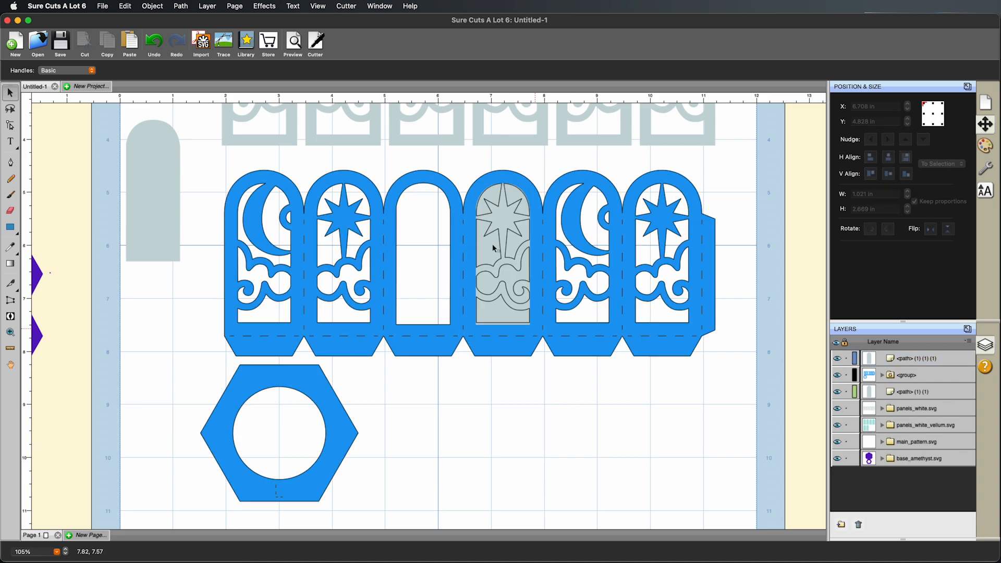
pyautogui.moveTo(386, 157); pyautogui.dragTo(595, 396)
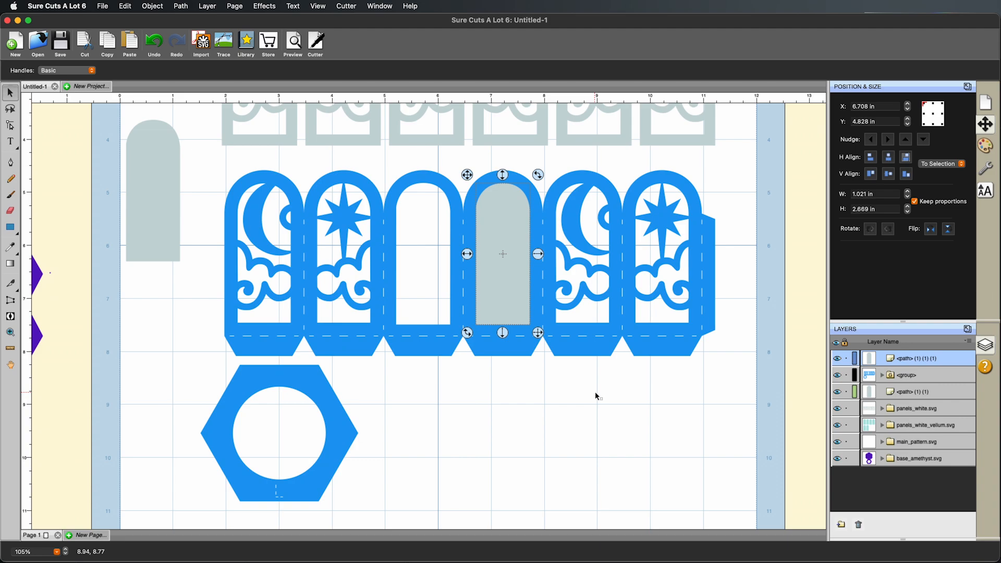
pyautogui.click(596, 396)
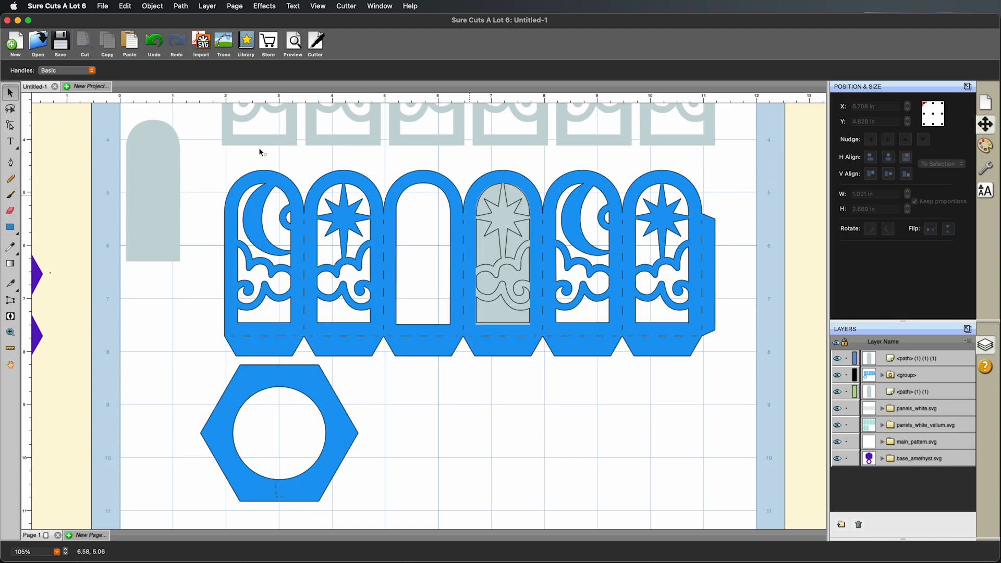
# - Subtract the duplicate window shape from the main pattern's fourth window with Back Minus Front, and group the resulting pattern
pyautogui.moveTo(203, 160); pyautogui.dragTo(730, 515)
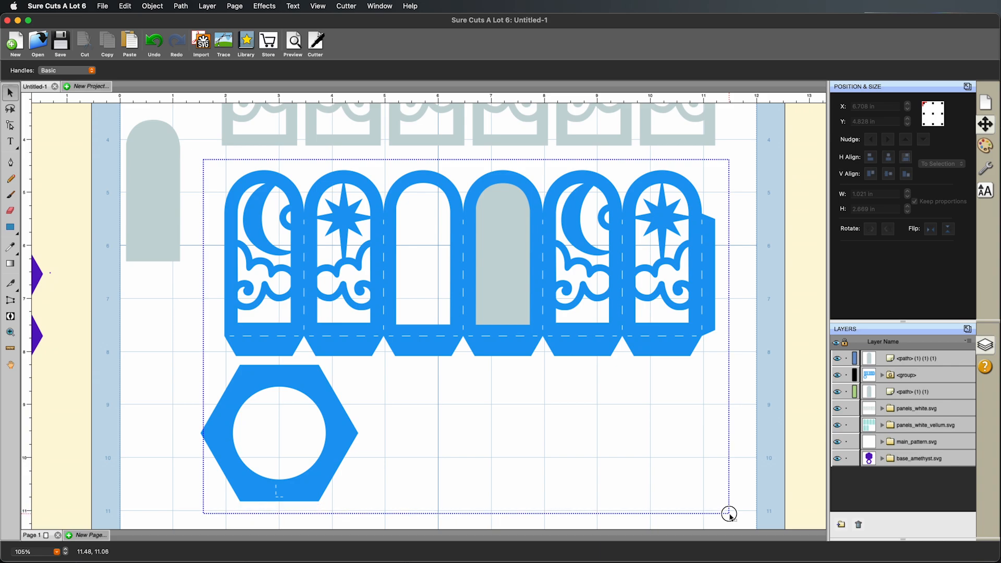
pyautogui.moveTo(729, 514); pyautogui.dragTo(732, 515)
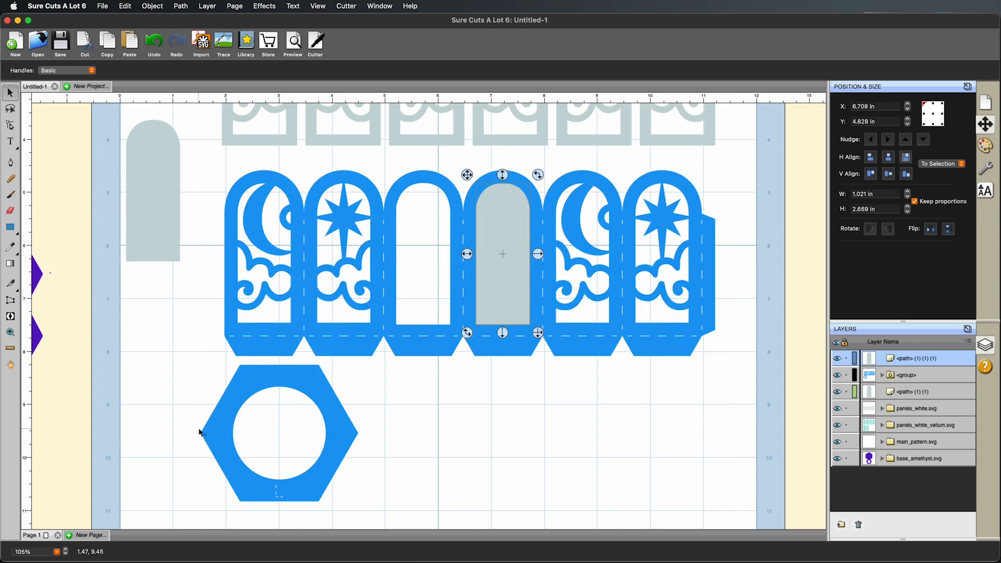
pyautogui.moveTo(186, 148); pyautogui.dragTo(756, 518)
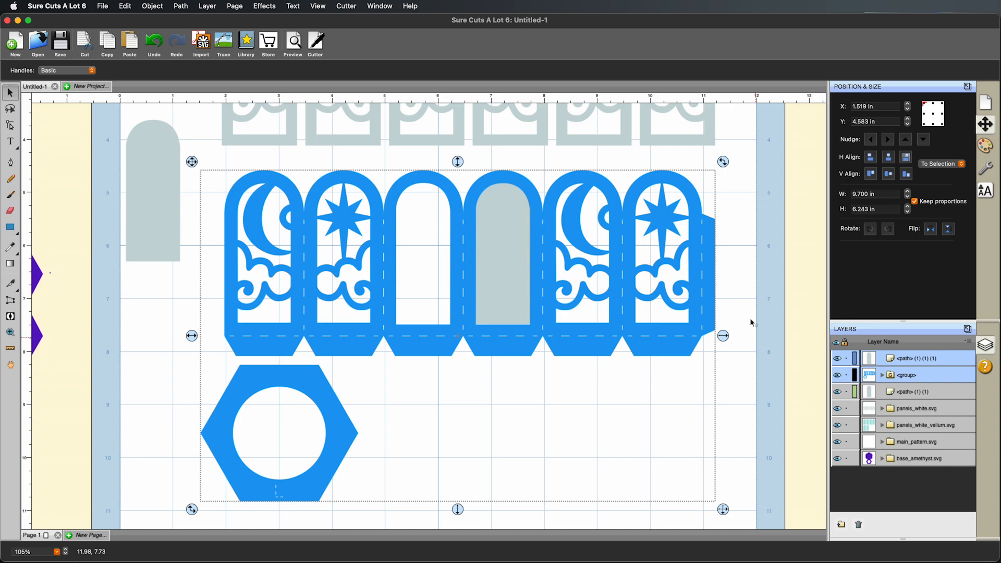
pyautogui.click(181, 7)
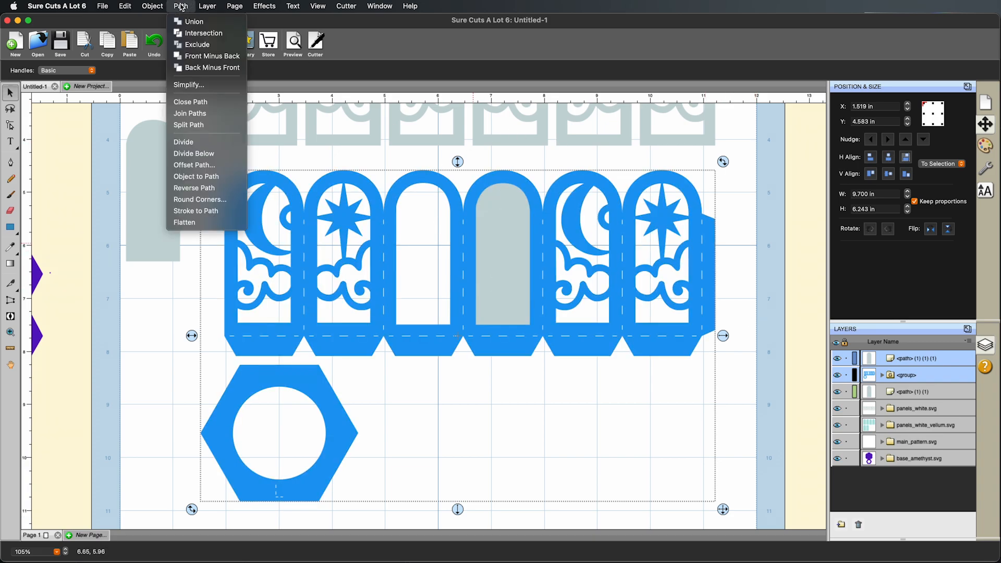
pyautogui.click(202, 70)
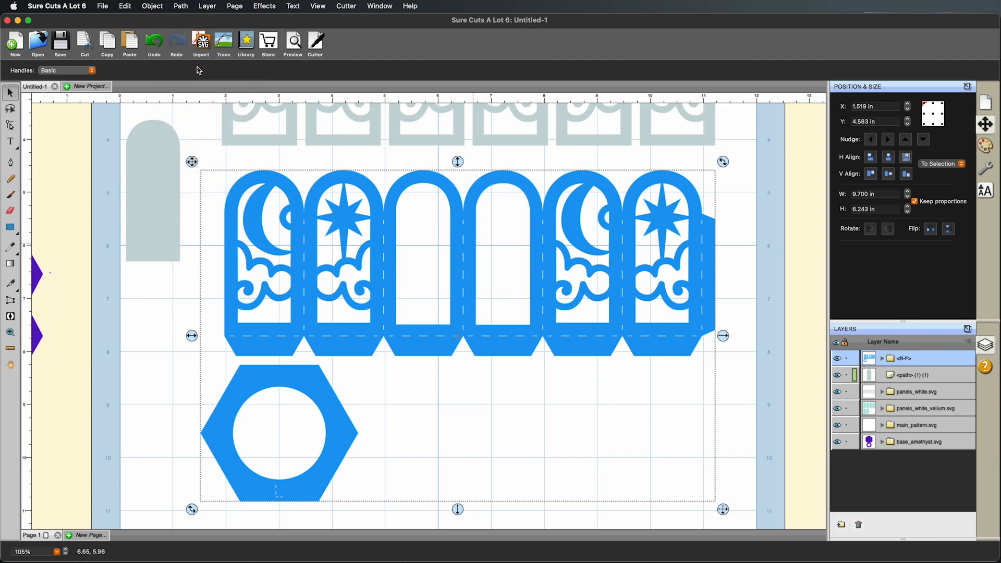
pyautogui.rightClick(469, 216)
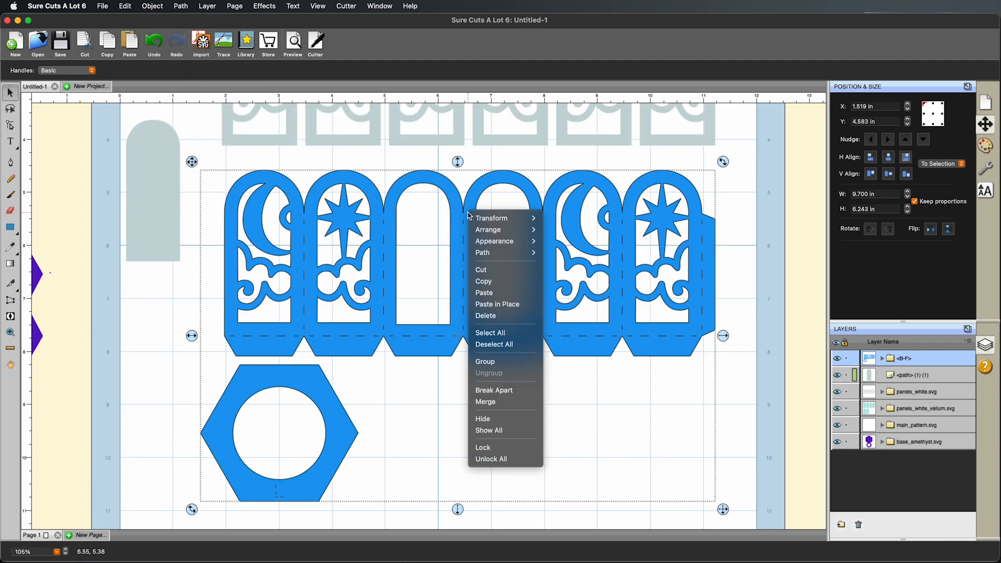
pyautogui.click(498, 361)
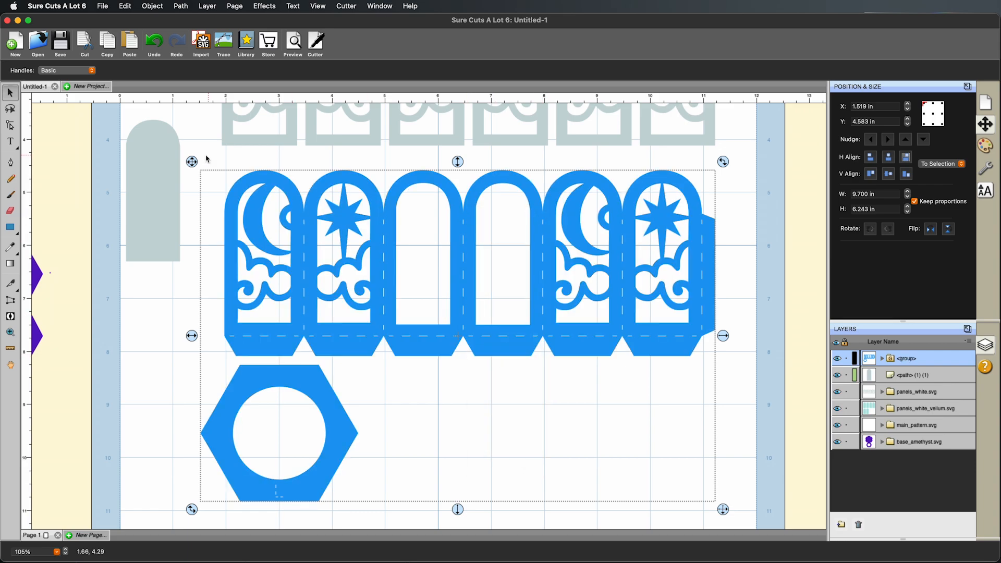
# - Duplicate the spare window shape and move the copy over the pattern's fifth window at about X 8.207 in, Y 4.828 in
pyautogui.click(166, 162)
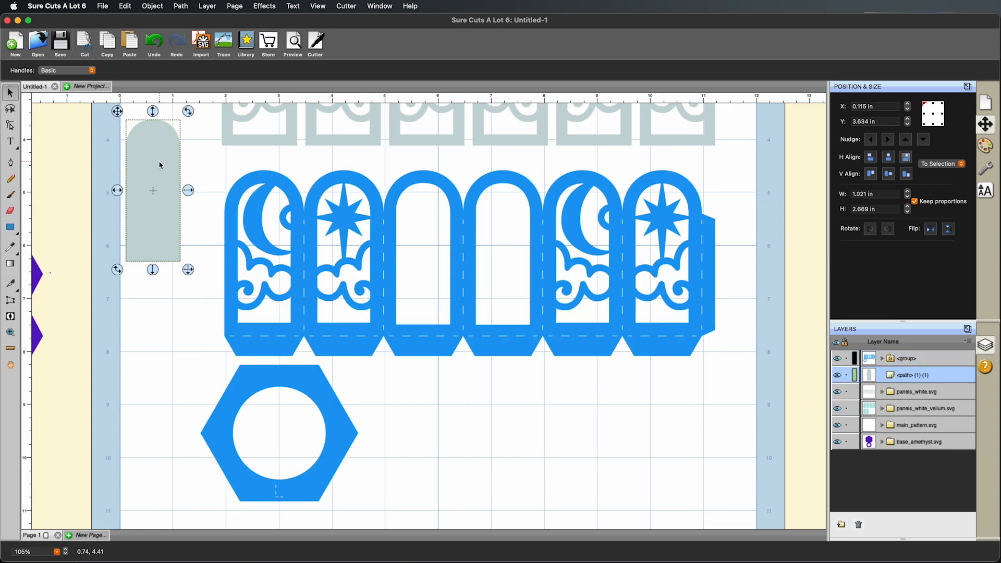
pyautogui.press('super+d')
pyautogui.moveTo(158, 177); pyautogui.dragTo(588, 226)
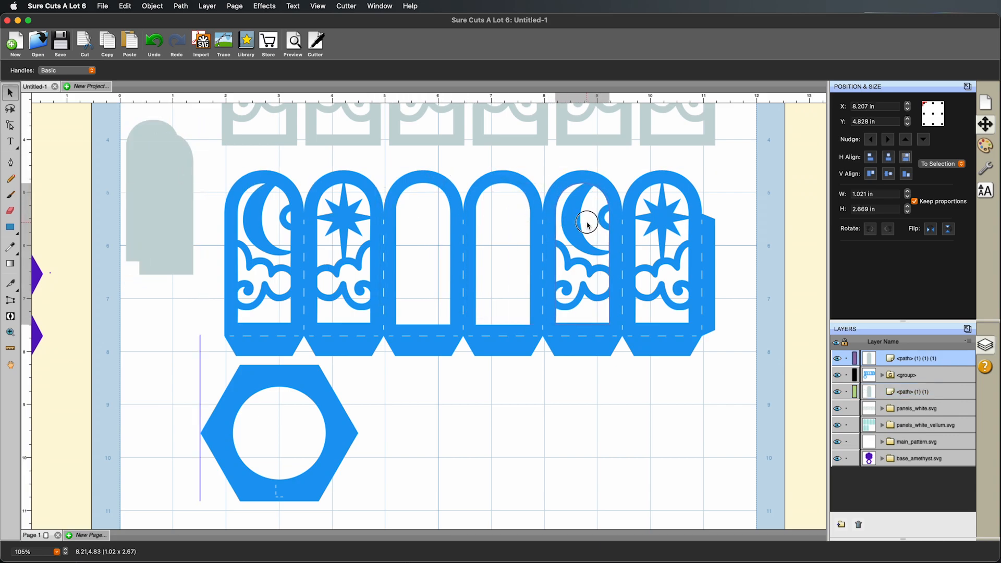
# - Nudge the duplicate window shape vertically over the fifth window to Y 4.827 in, check its outline against the pattern, and clear the selection
pyautogui.scroll(5, 587, 226)
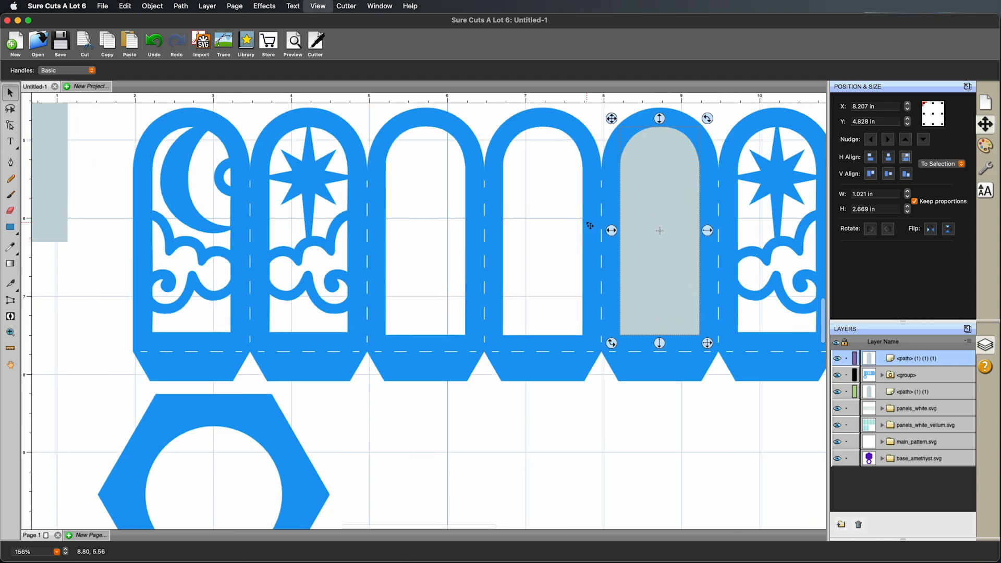
pyautogui.hscroll(5, 378, 248)
pyautogui.scroll(1, 378, 248)
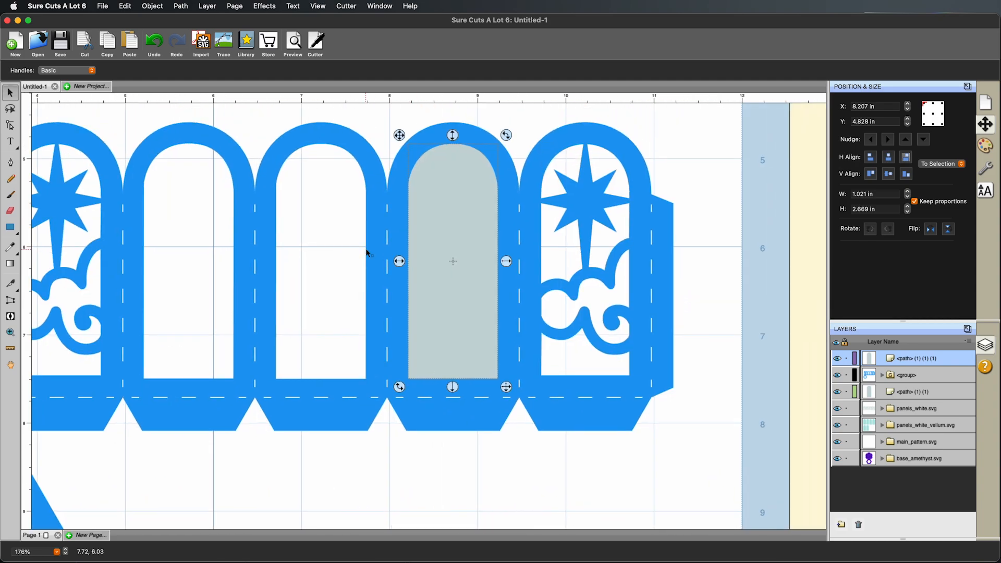
pyautogui.scroll(3, 367, 253)
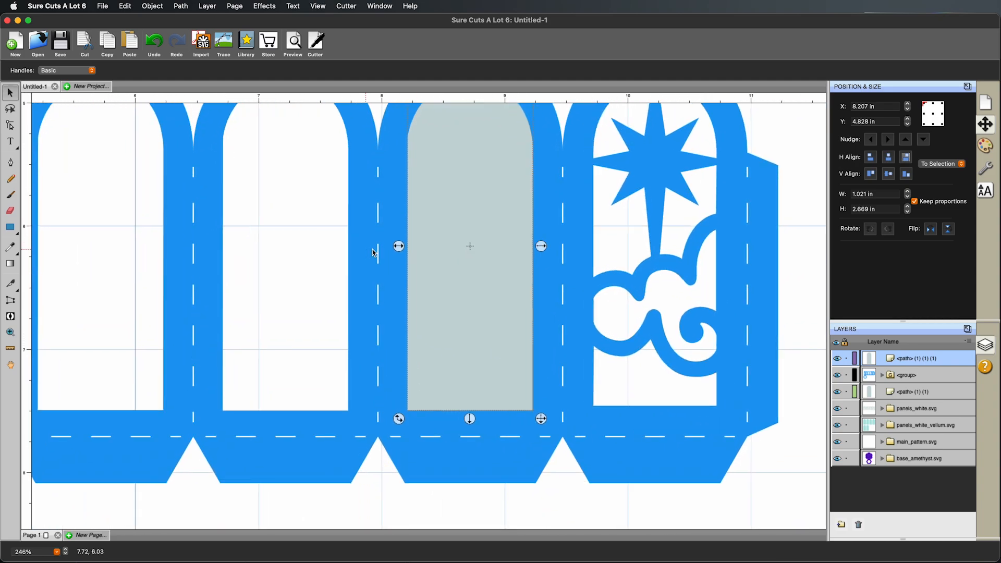
pyautogui.scroll(1, 597, 245)
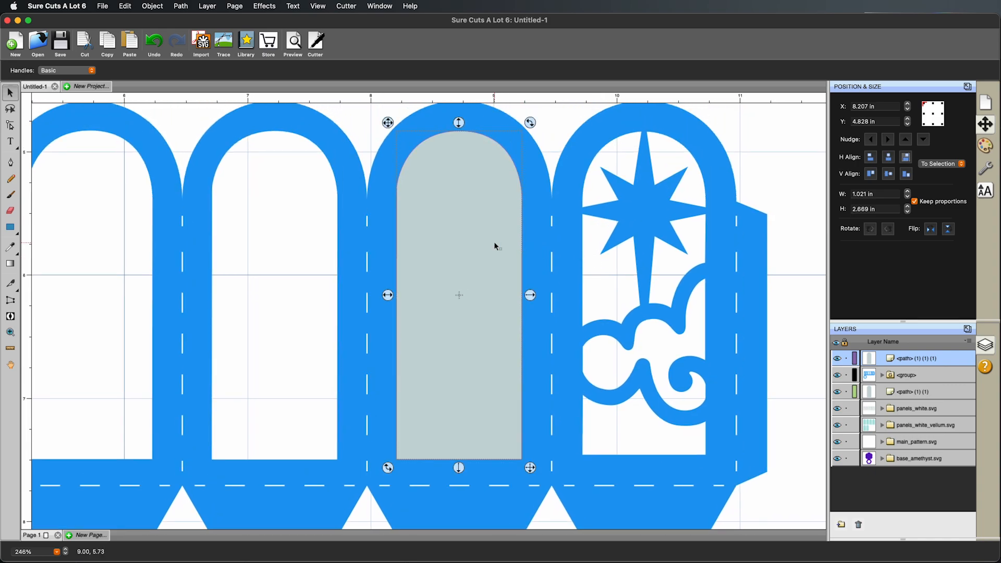
pyautogui.moveTo(498, 236); pyautogui.dragTo(506, 214)
pyautogui.click(923, 141)
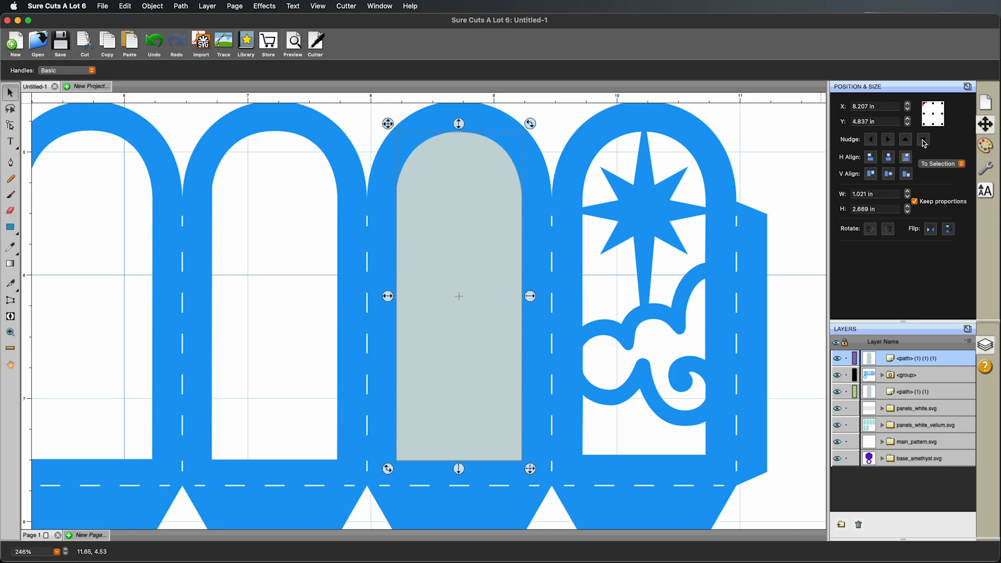
pyautogui.click(910, 144)
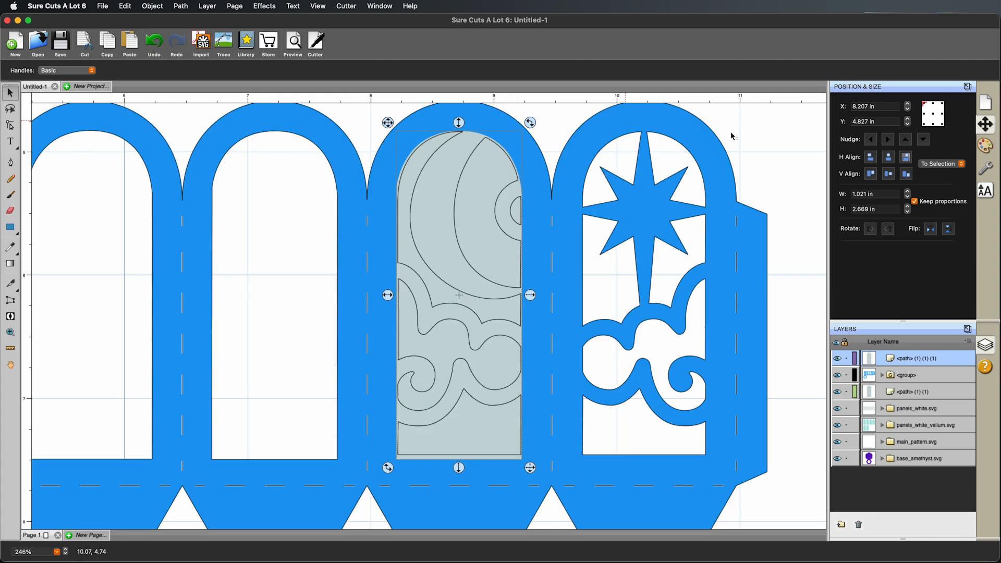
pyautogui.press('super+y')
pyautogui.click(755, 157)
# - Select the duplicate window shape over the fifth window together with the entire main pattern group
pyautogui.press('super+minus')
pyautogui.press('super+minus')
pyautogui.press('super+minus')
pyautogui.press('super+minus')
pyautogui.press('super+minus')
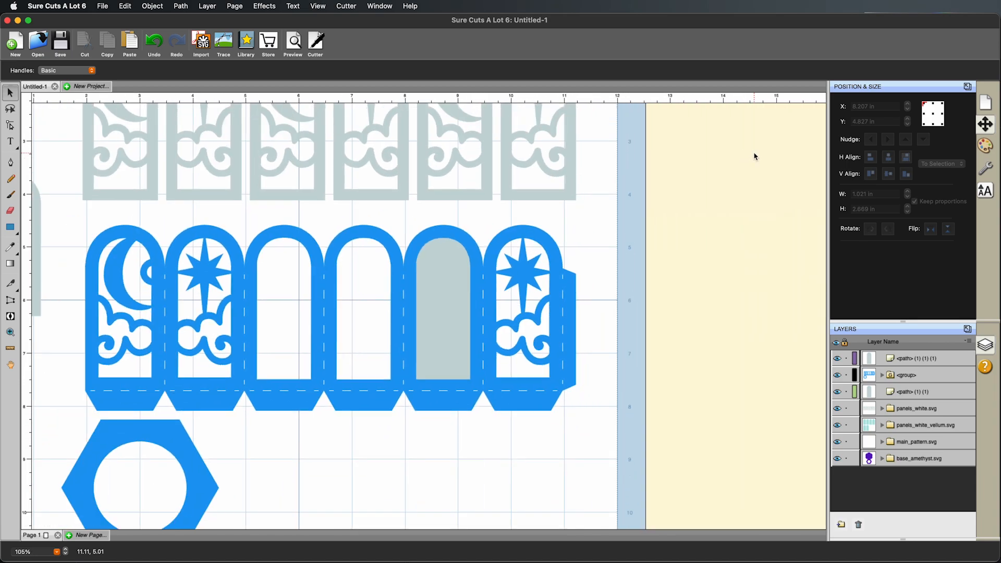
pyautogui.moveTo(530, 207); pyautogui.dragTo(625, 175)
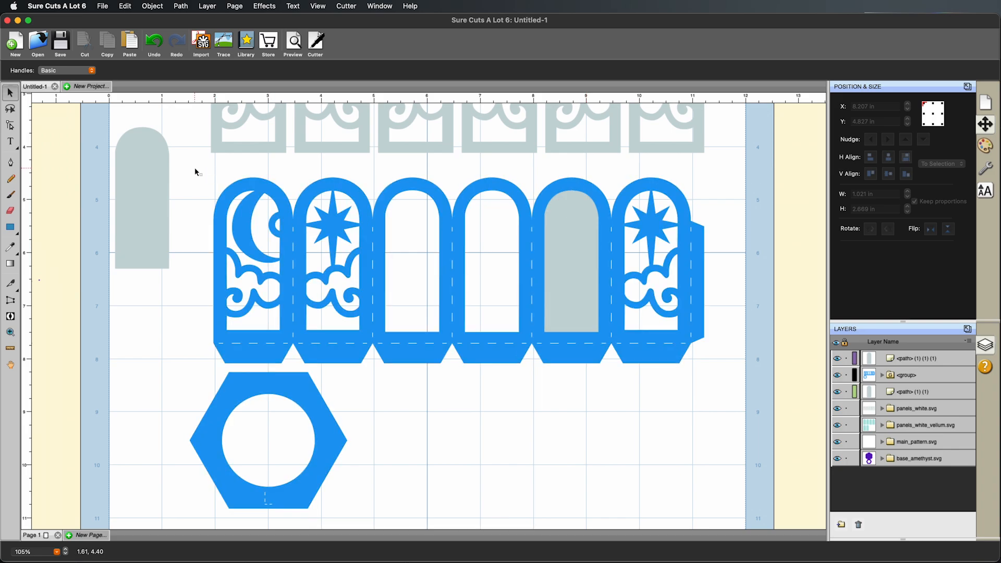
pyautogui.click(176, 166)
pyautogui.moveTo(177, 166); pyautogui.dragTo(735, 516)
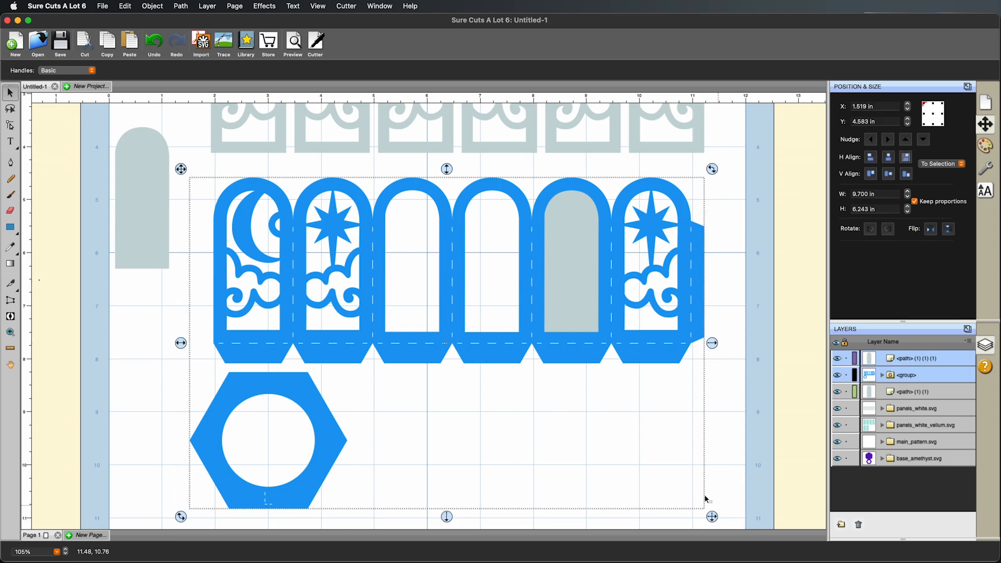
# - Try combining the selected window shape and main pattern with Front Minus Back, and undo it
pyautogui.click(181, 5)
pyautogui.click(203, 55)
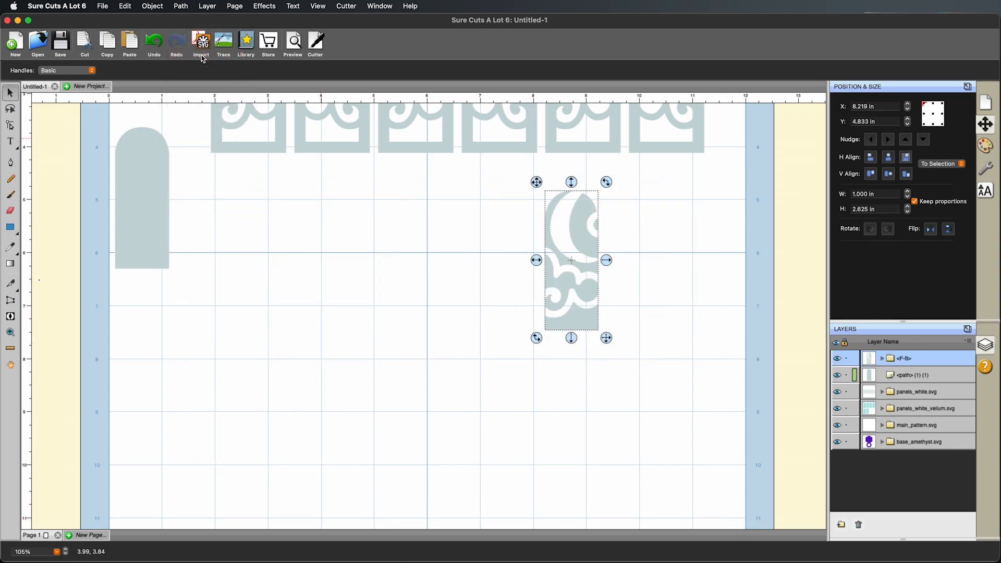
pyautogui.press('super+z')
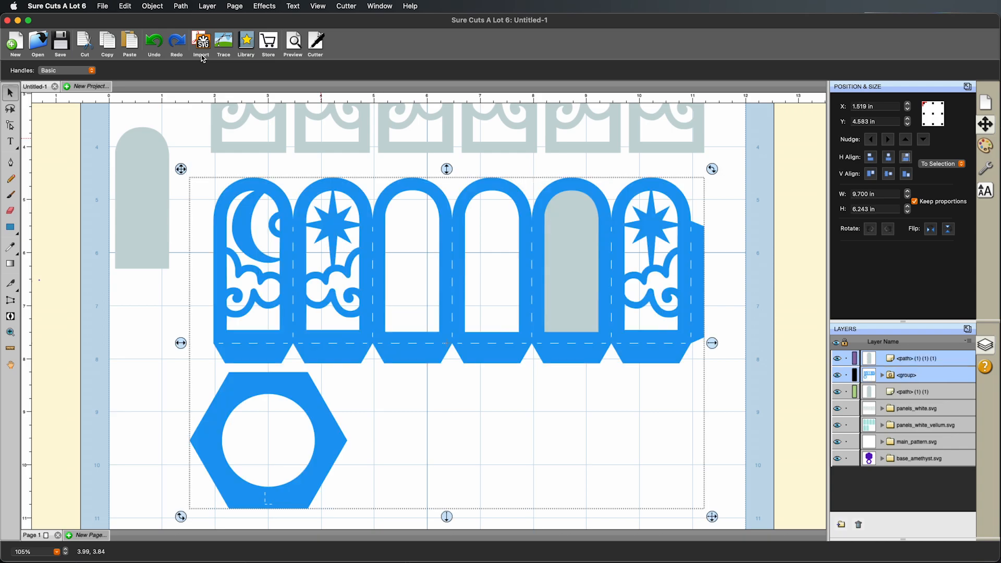
# - Subtract the duplicate window shape from the pattern's fifth window with Back Minus Front, and clear the selection
pyautogui.click(186, 7)
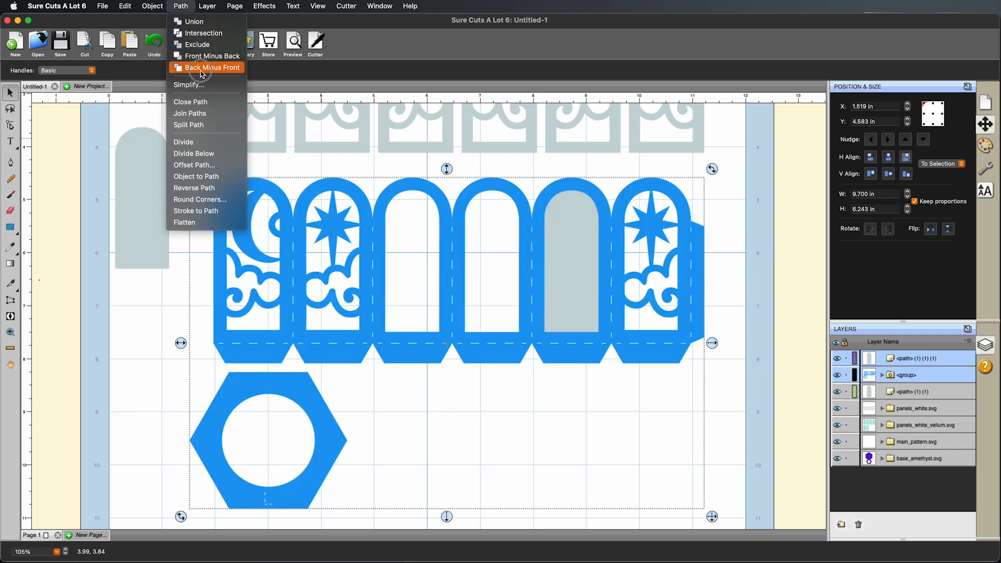
pyautogui.click(204, 68)
pyautogui.click(740, 366)
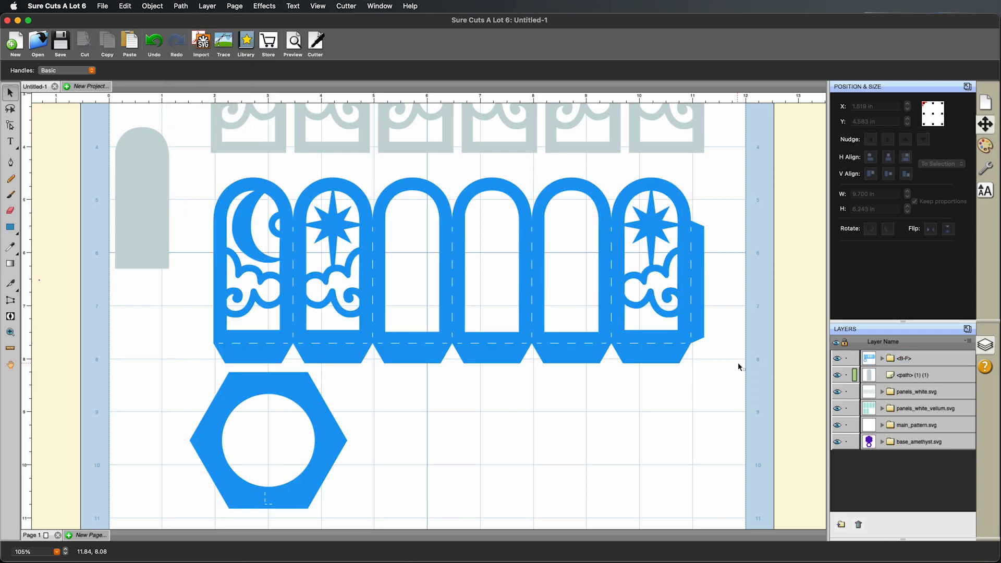
# - Duplicate the spare window shape and move the copy over the pattern's second window at about X 3.716 in, Y 4.759 in
pyautogui.click(156, 192)
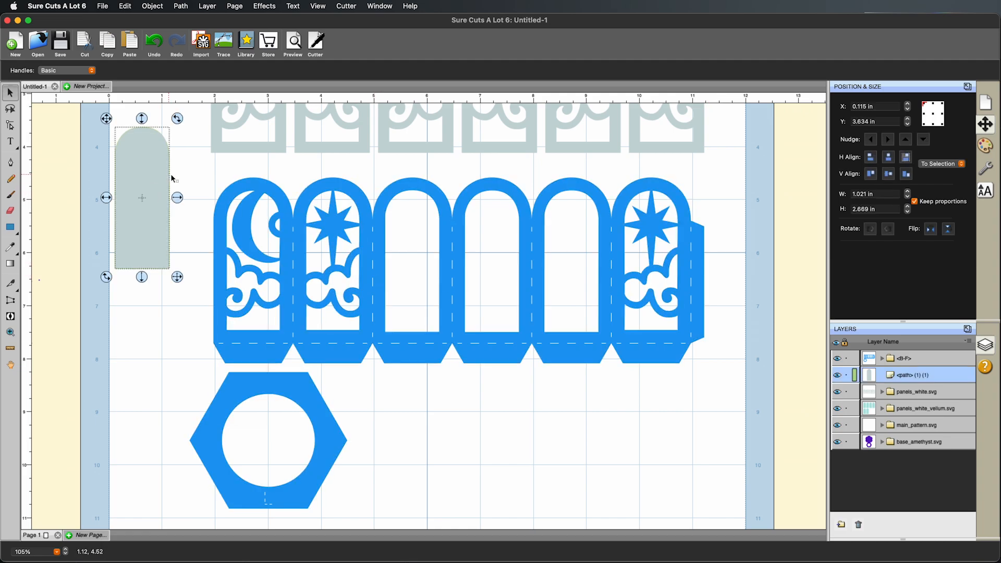
pyautogui.press('super+d')
pyautogui.moveTo(161, 187); pyautogui.dragTo(340, 237)
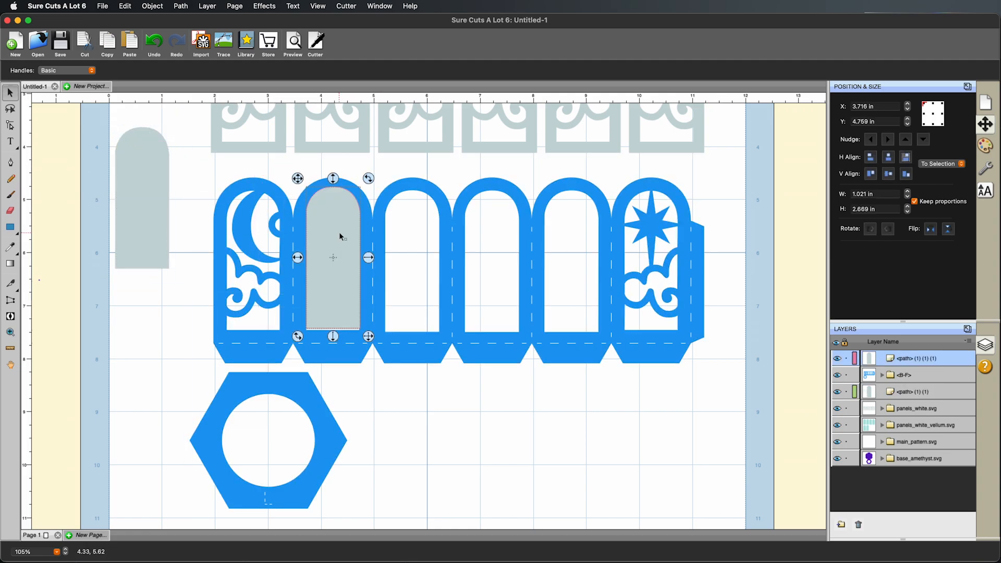
# - Nudge the duplicate window shape into alignment with the second window at X 3.706 in, Y 4.819 in
pyautogui.scroll(8, 340, 236)
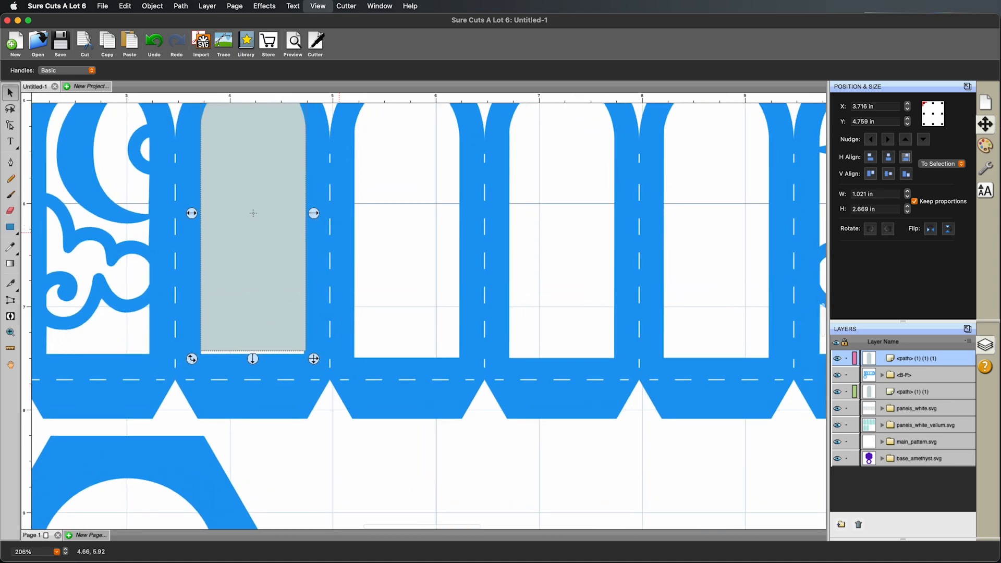
pyautogui.moveTo(243, 219); pyautogui.dragTo(360, 293)
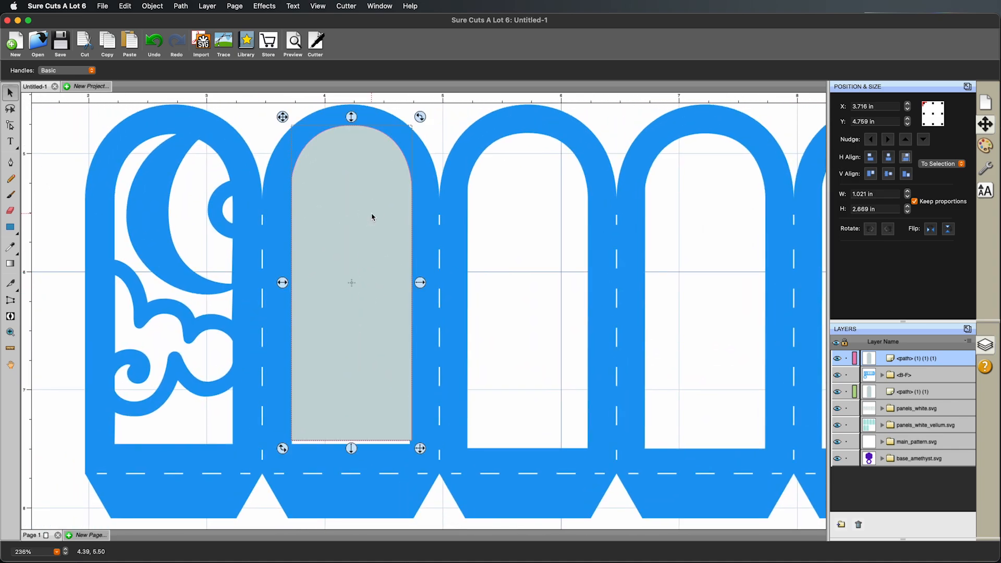
pyautogui.click(924, 140)
pyautogui.click(924, 140)
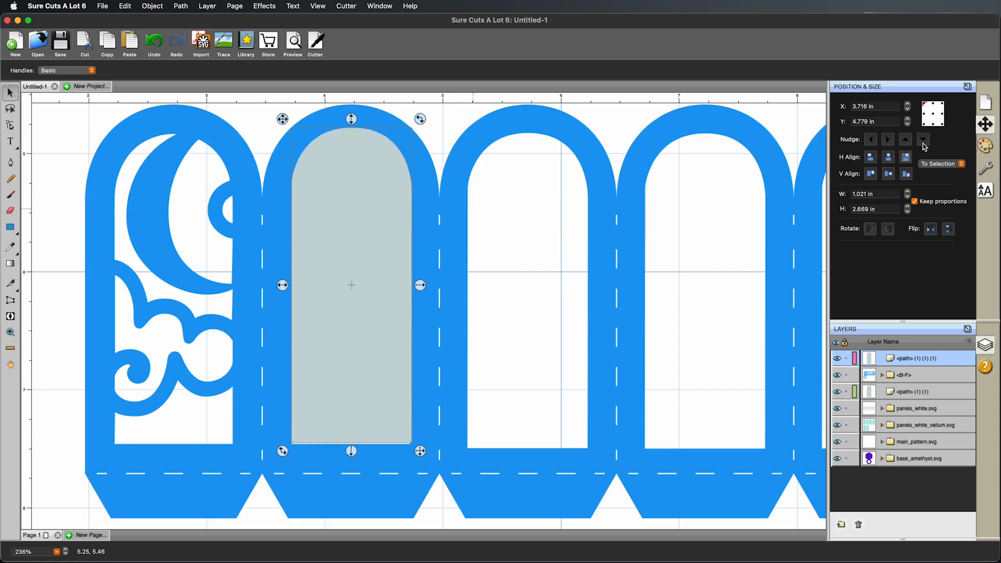
pyautogui.click(924, 140)
pyautogui.click(924, 140)
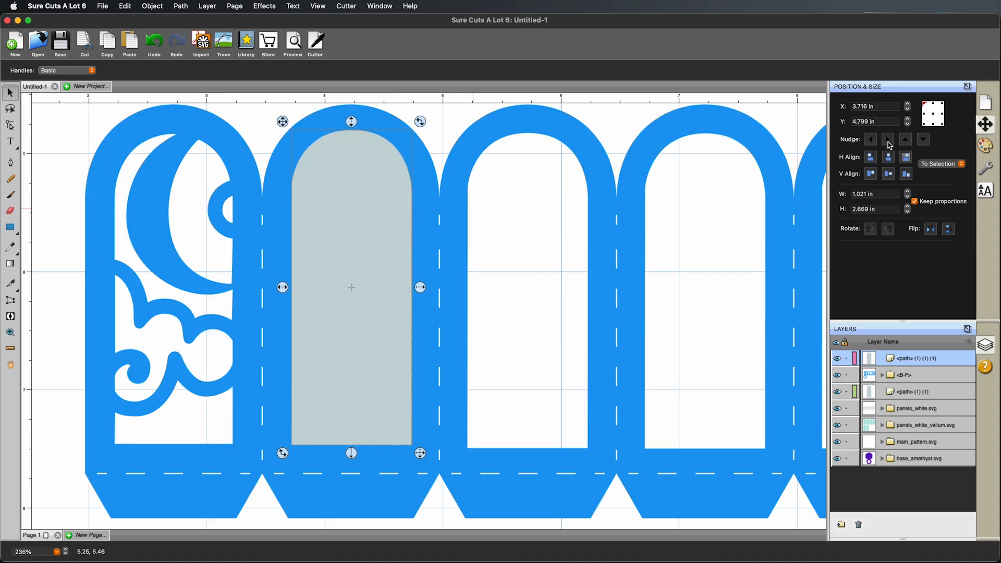
pyautogui.click(875, 140)
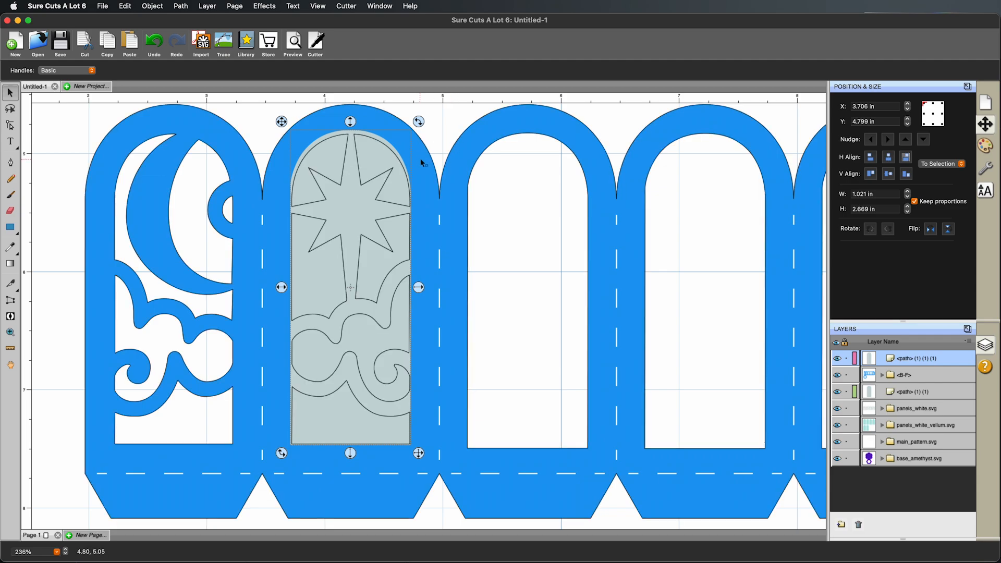
pyautogui.click(922, 140)
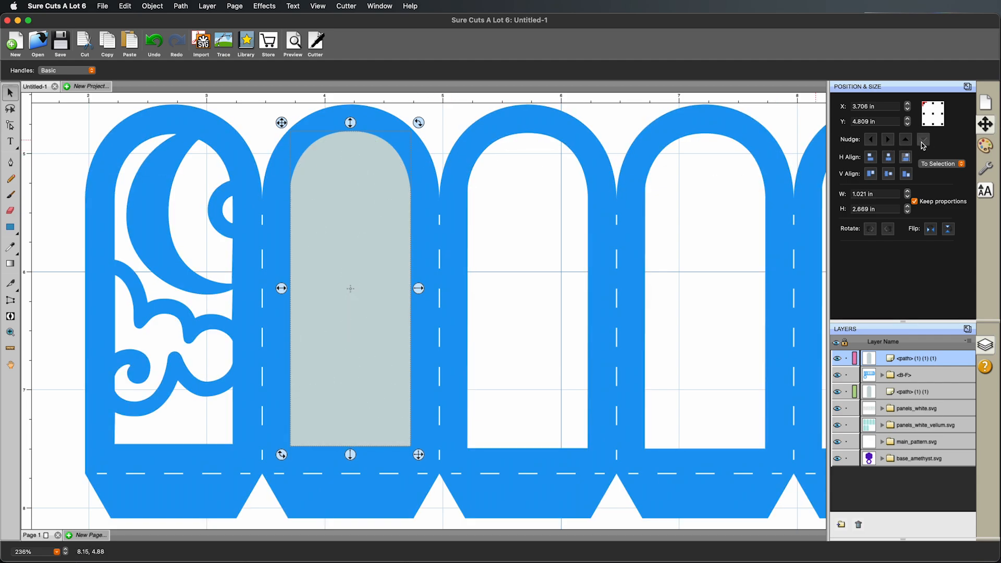
pyautogui.click(923, 139)
pyautogui.click(924, 139)
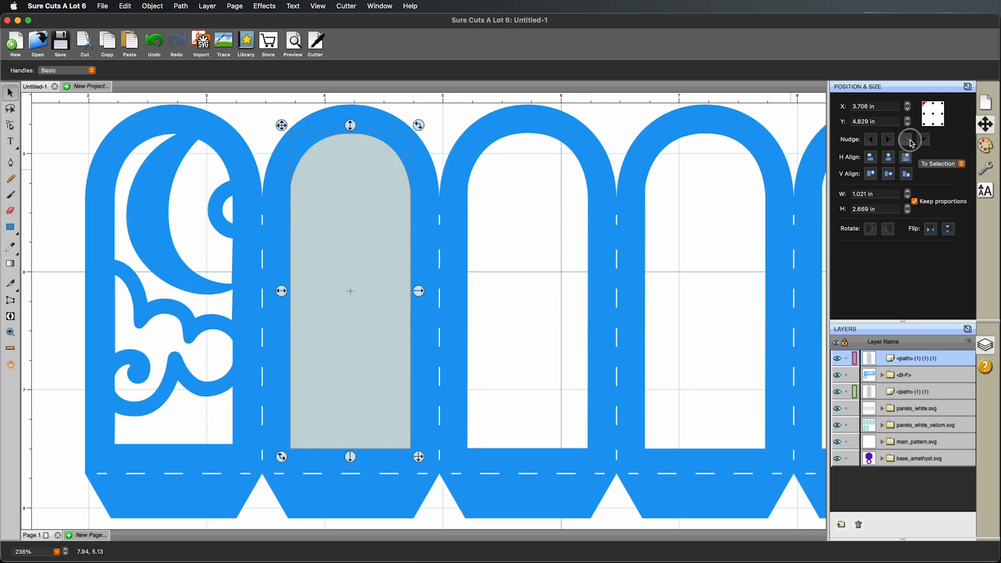
pyautogui.click(906, 140)
# - Try to combine the window shape and the ungrouped main pattern pieces with a path operation
pyautogui.press('super+minus')
pyautogui.press('super+minus')
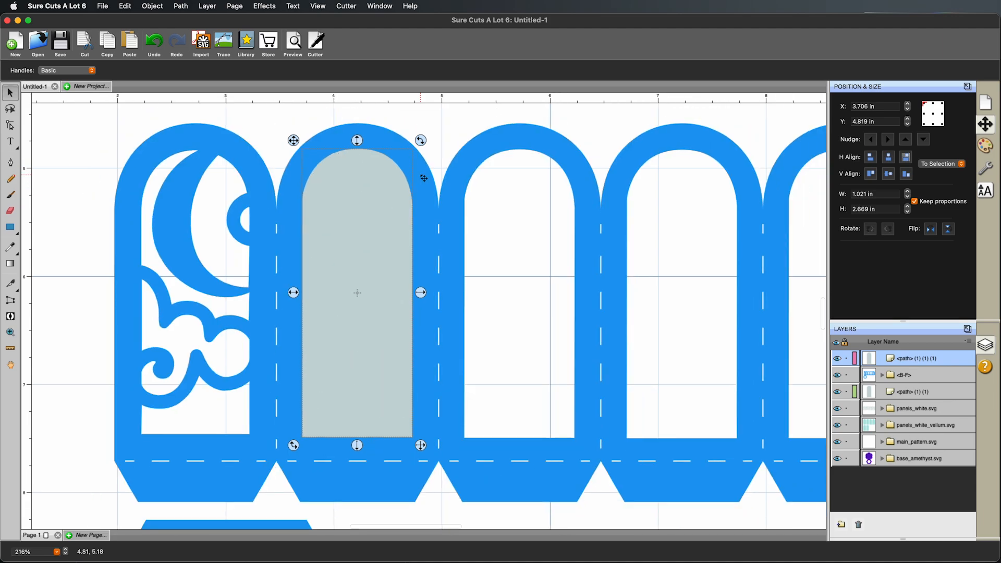
pyautogui.press('super+minus')
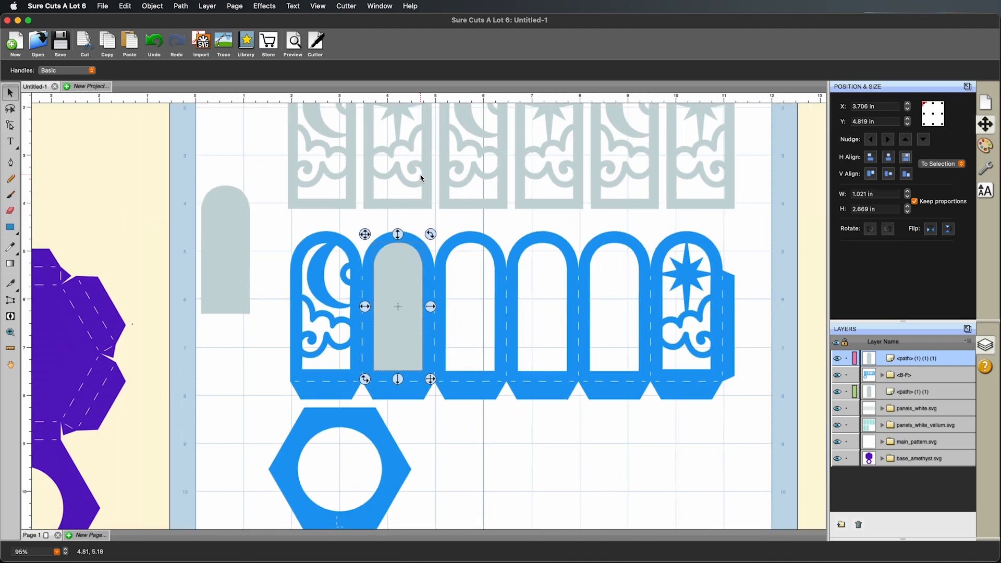
pyautogui.moveTo(620, 445); pyautogui.dragTo(607, 361)
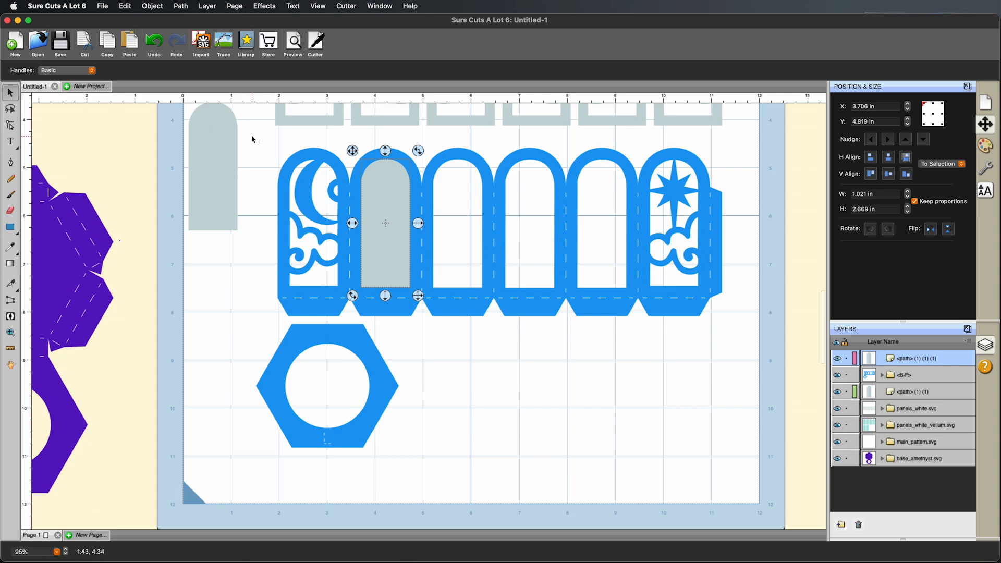
pyautogui.moveTo(252, 134); pyautogui.dragTo(785, 473)
pyautogui.click(184, 8)
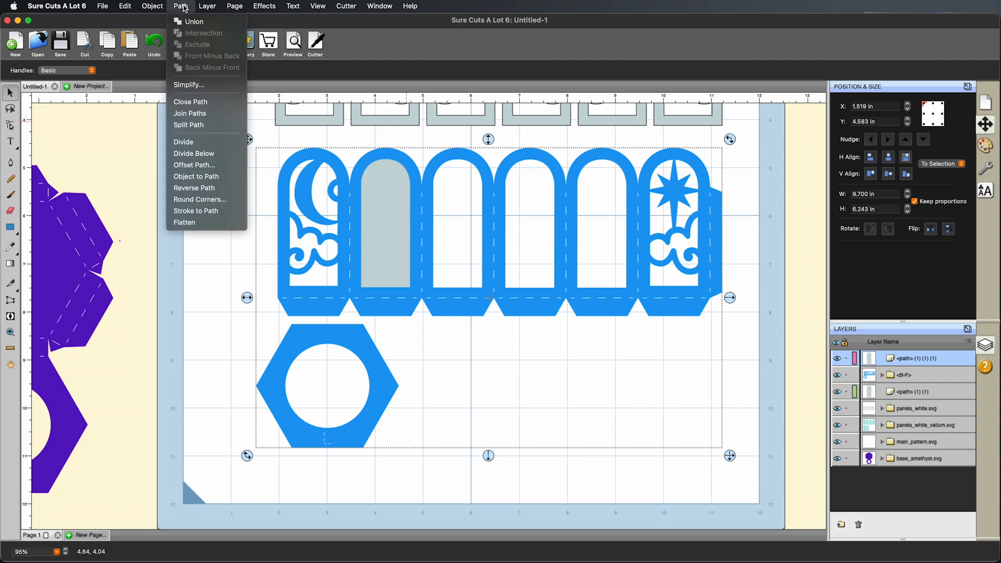
pyautogui.click(180, 7)
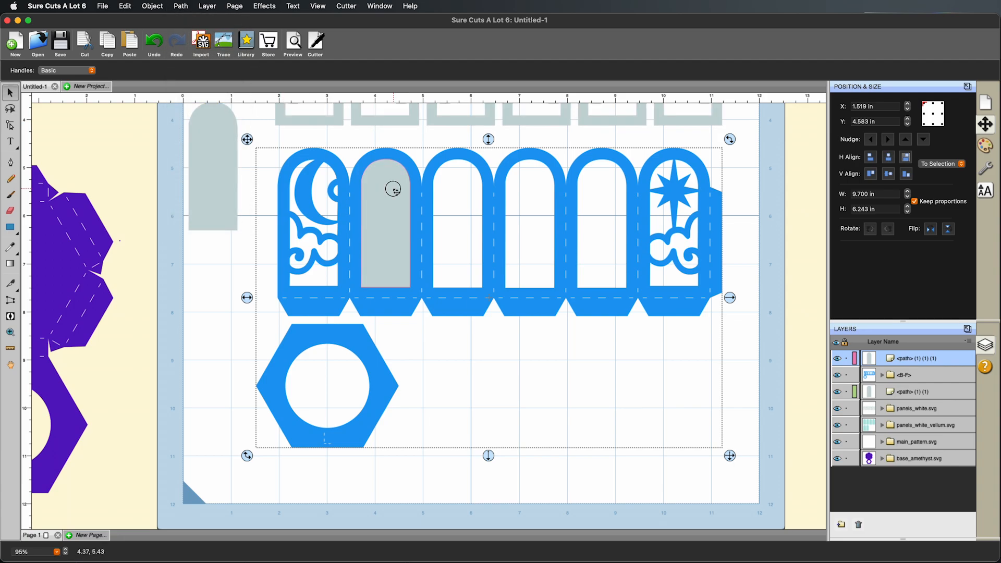
# - Move the window shape off the pattern to X 0.115 in, Y 7.119 in, and group all the blue main pattern pieces
pyautogui.click(403, 161)
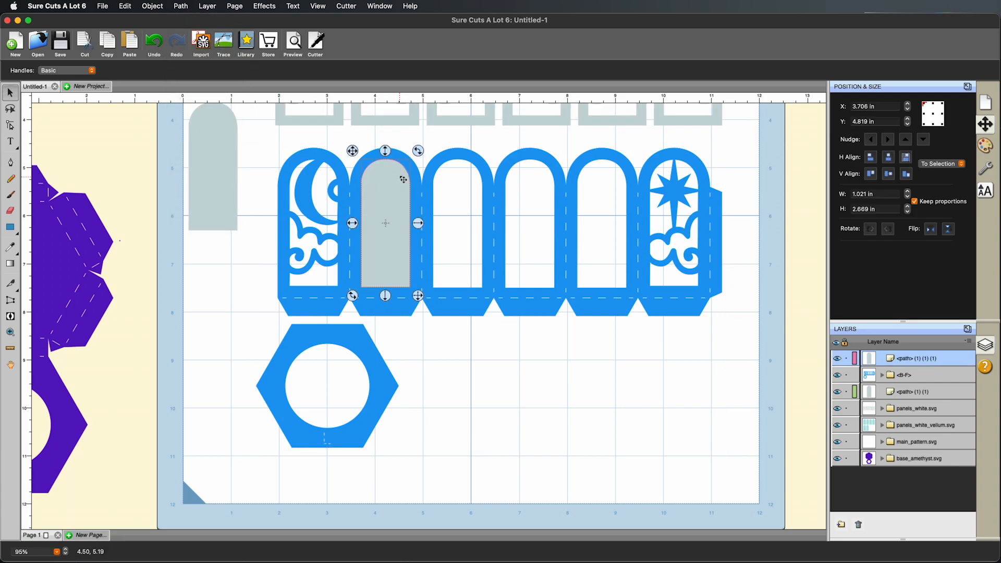
pyautogui.moveTo(392, 179); pyautogui.dragTo(249, 275)
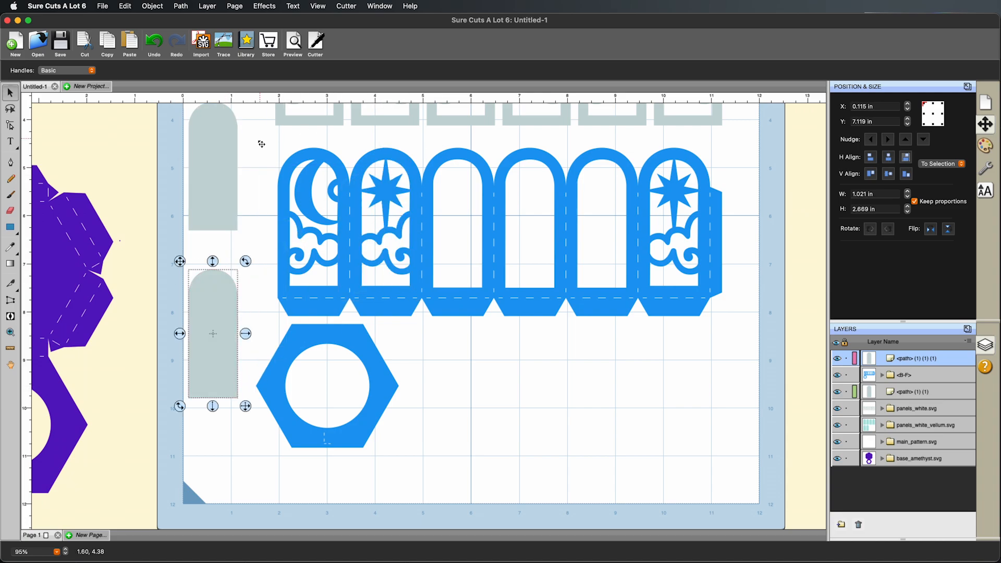
pyautogui.moveTo(259, 137); pyautogui.dragTo(433, 313)
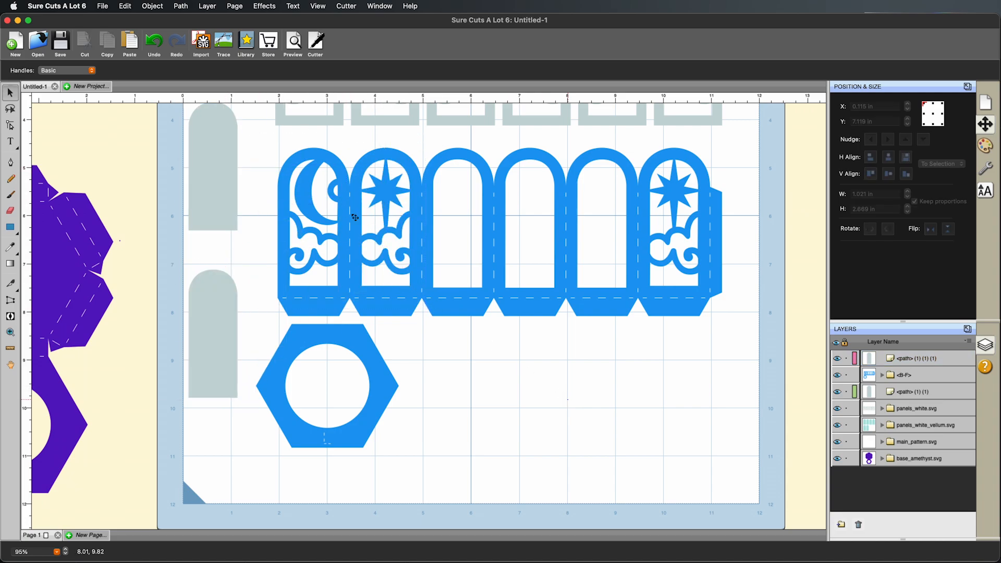
pyautogui.moveTo(246, 130); pyautogui.dragTo(772, 482)
pyautogui.rightClick(497, 251)
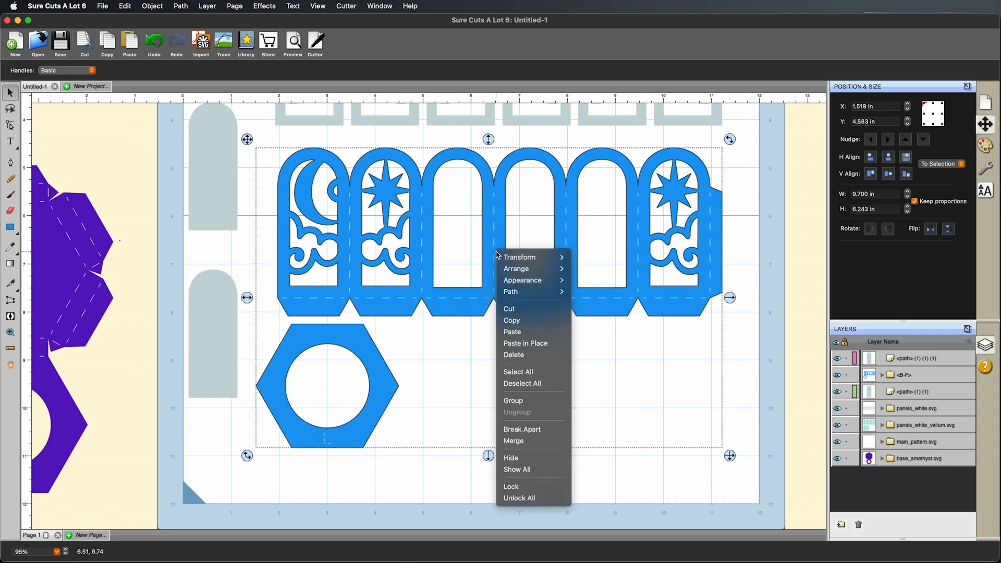
pyautogui.click(522, 401)
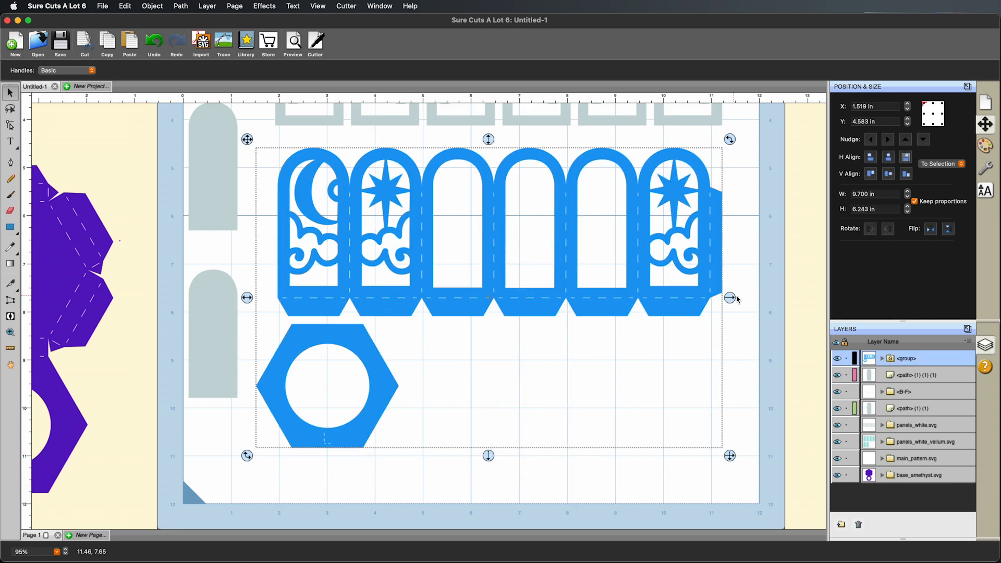
pyautogui.click(179, 6)
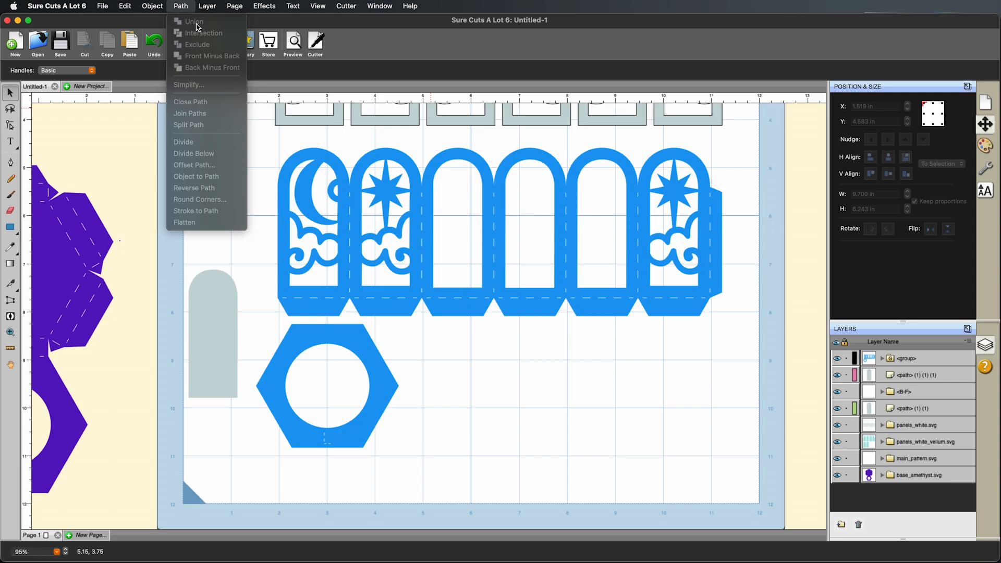
pyautogui.click(779, 287)
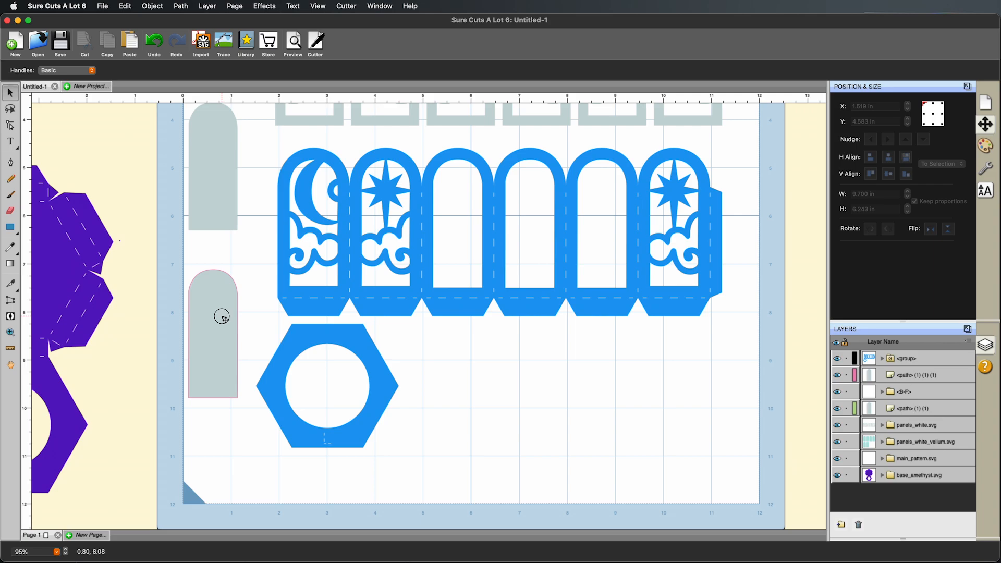
# - Move the set-aside window shape back over the pattern's second window at X 3.706 in, Y 4.797 in
pyautogui.moveTo(221, 316); pyautogui.dragTo(395, 205)
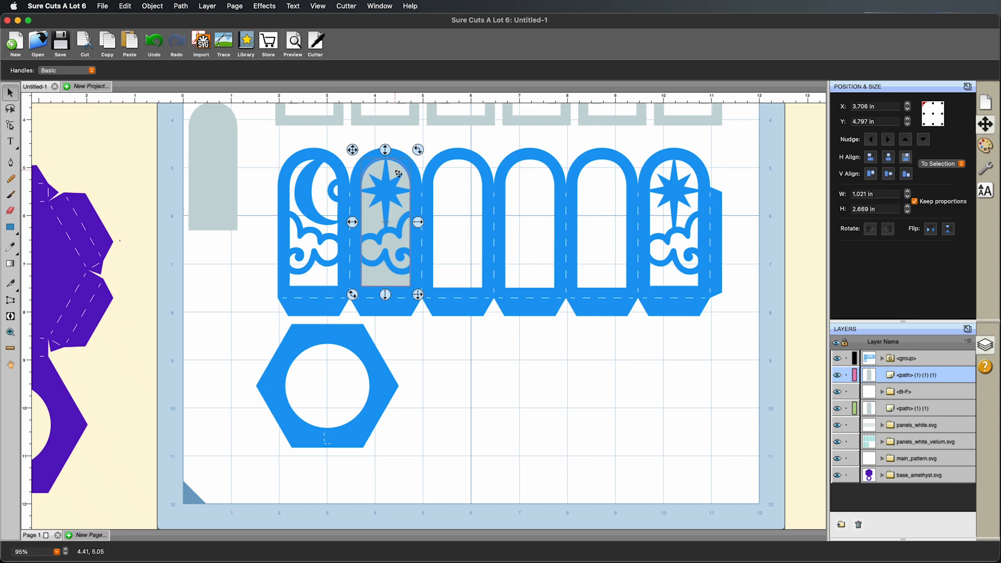
pyautogui.scroll(5, 398, 173)
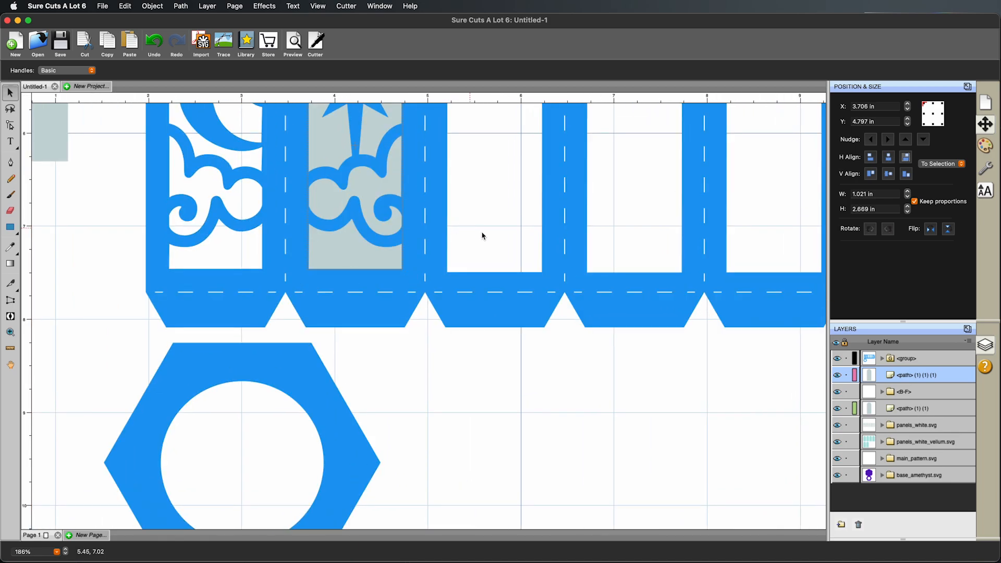
pyautogui.scroll(5, 510, 286)
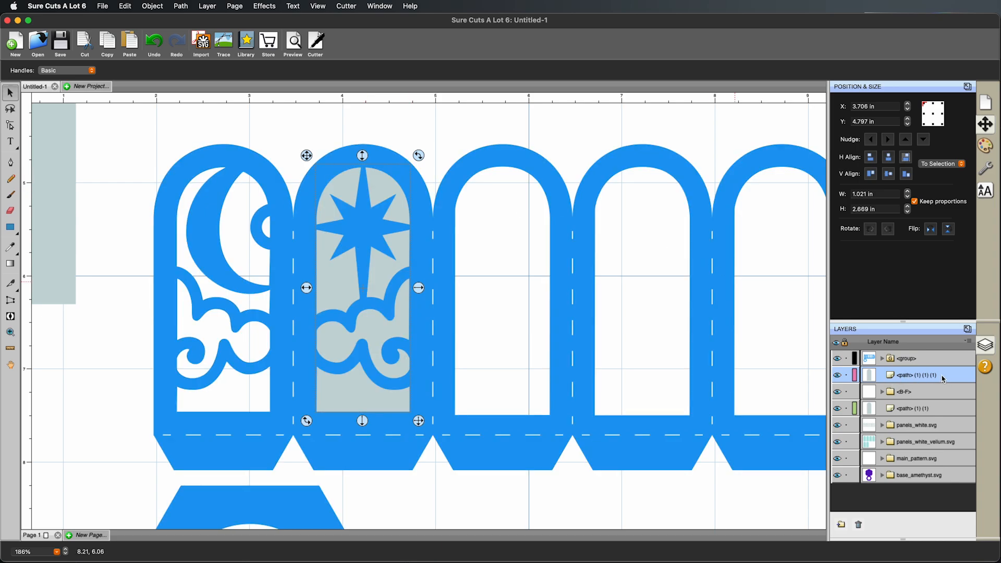
# - Toggle the visibility of the window shape's layer to check which object it controls
pyautogui.click(838, 376)
pyautogui.click(837, 376)
pyautogui.click(837, 376)
pyautogui.click(837, 376)
pyautogui.click(839, 377)
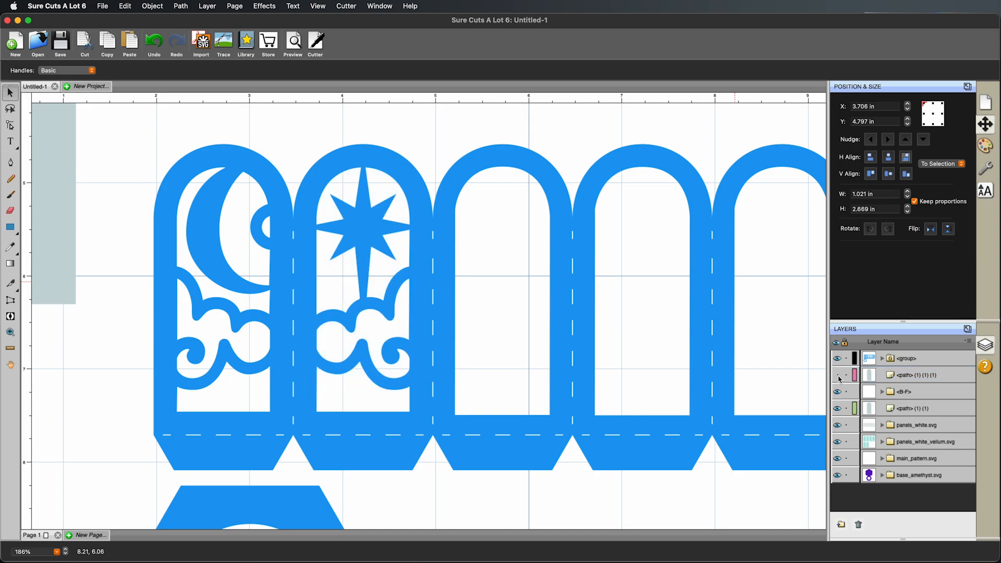
pyautogui.click(838, 376)
pyautogui.click(838, 376)
pyautogui.click(838, 377)
# - Move the window shape's layer above the pattern group, and nudge the shape down to Y 4.817 in
pyautogui.moveTo(930, 377); pyautogui.dragTo(929, 357)
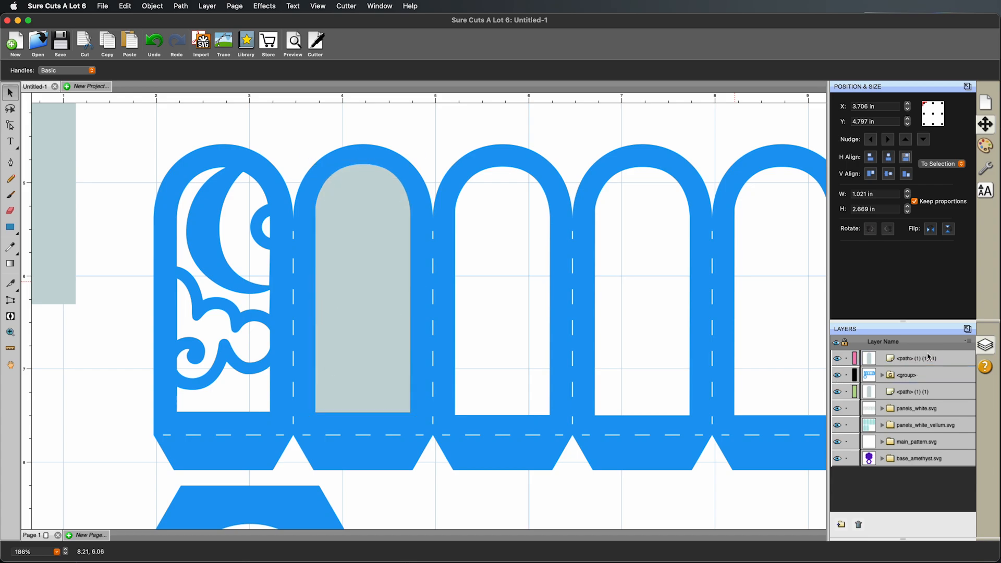
pyautogui.click(398, 257)
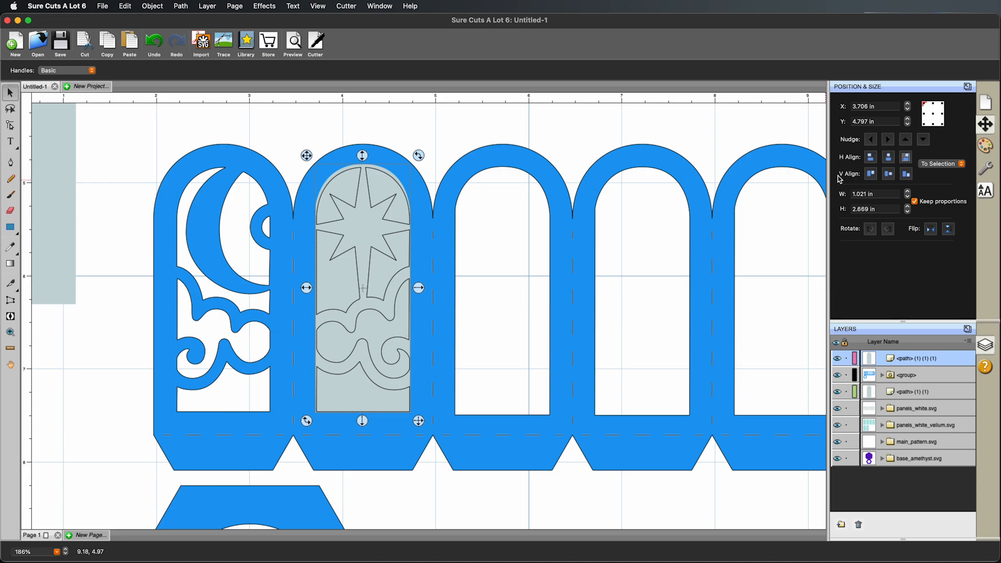
pyautogui.click(926, 140)
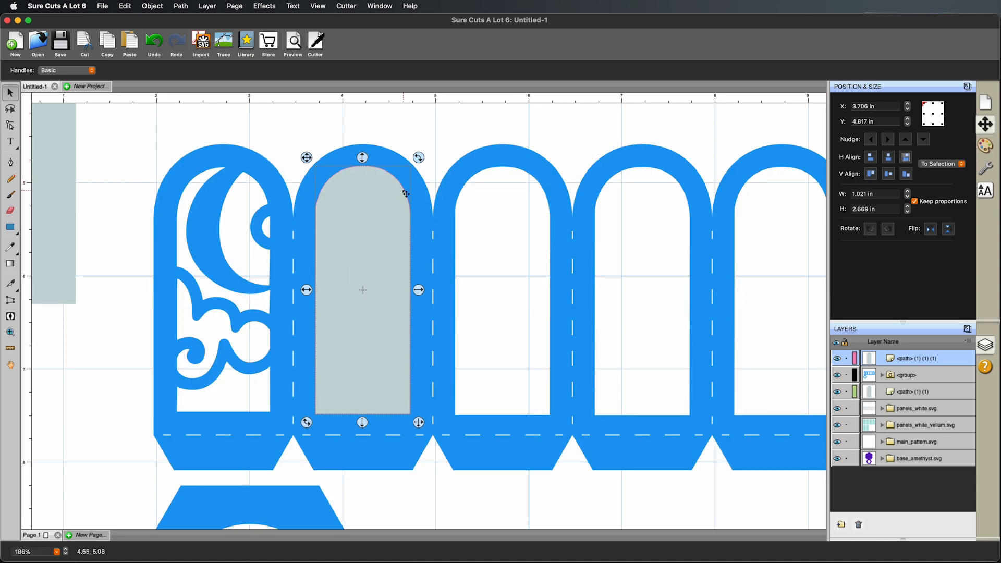
# - Select the window shape over the second window together with the grouped main pattern
pyautogui.press('super+minus')
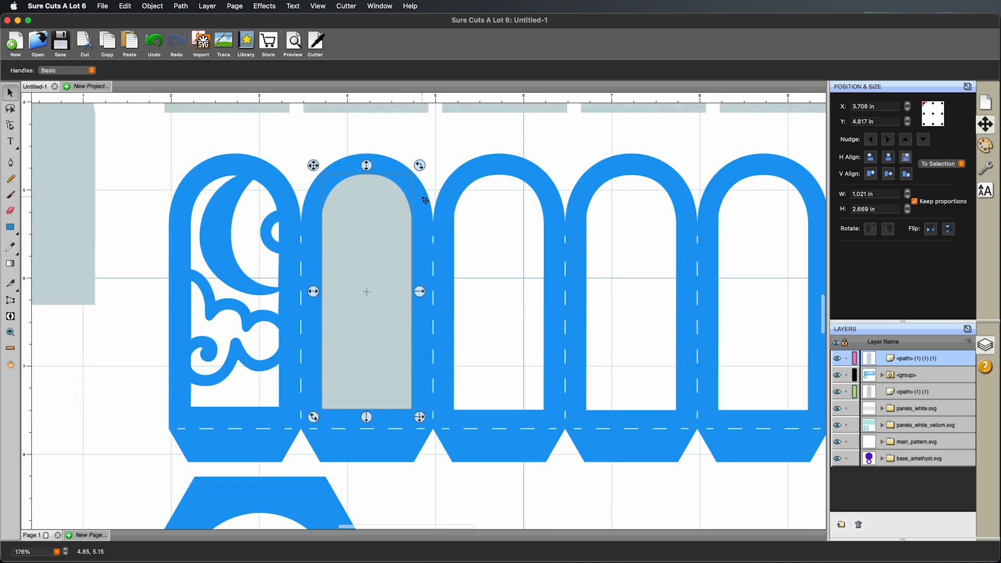
pyautogui.press('super+minus')
pyautogui.press('super+minus')
pyautogui.press('super+minus')
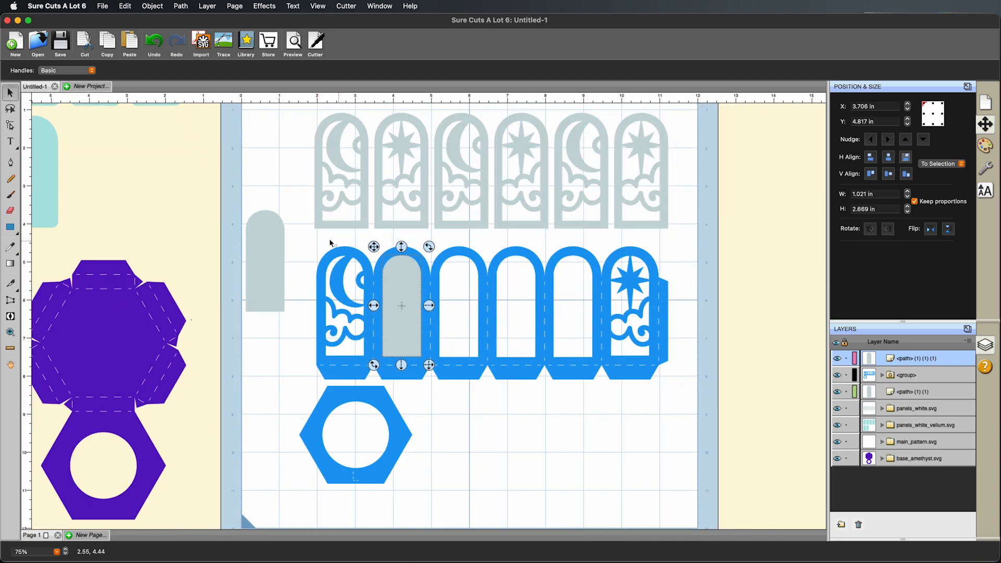
pyautogui.moveTo(291, 240); pyautogui.dragTo(689, 503)
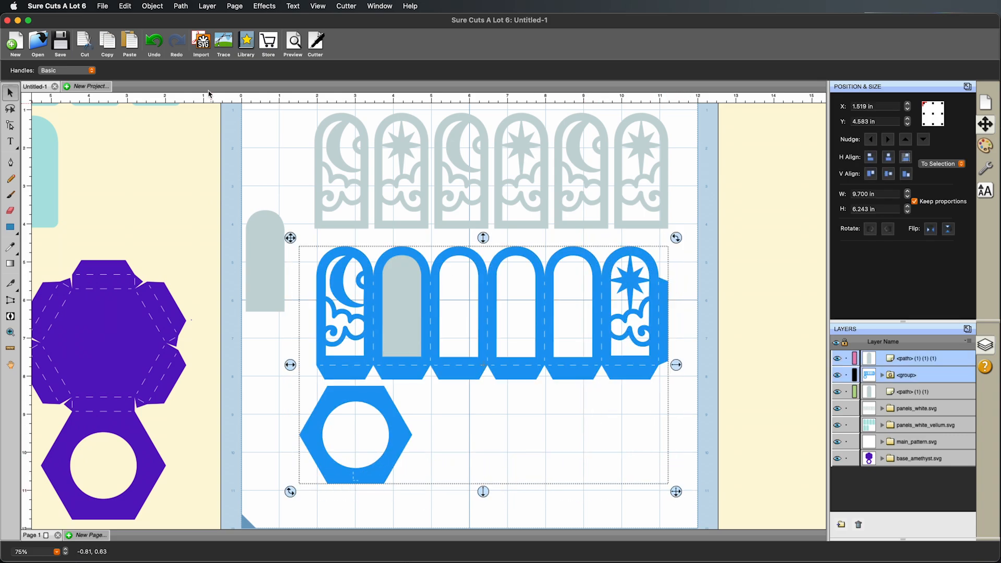
# - Try Front Minus Back on the window shape and the grouped pattern, and undo it
pyautogui.click(179, 5)
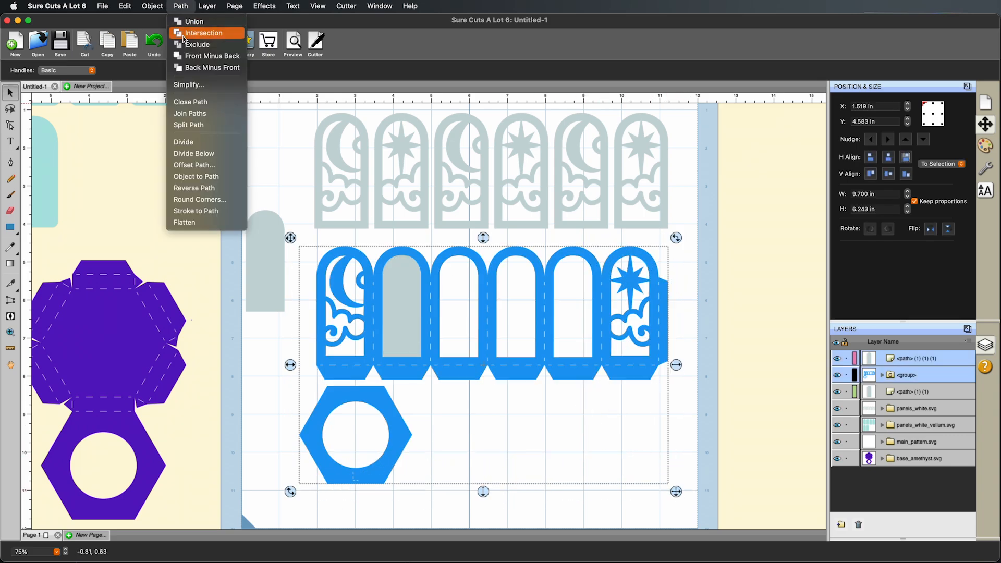
pyautogui.click(194, 57)
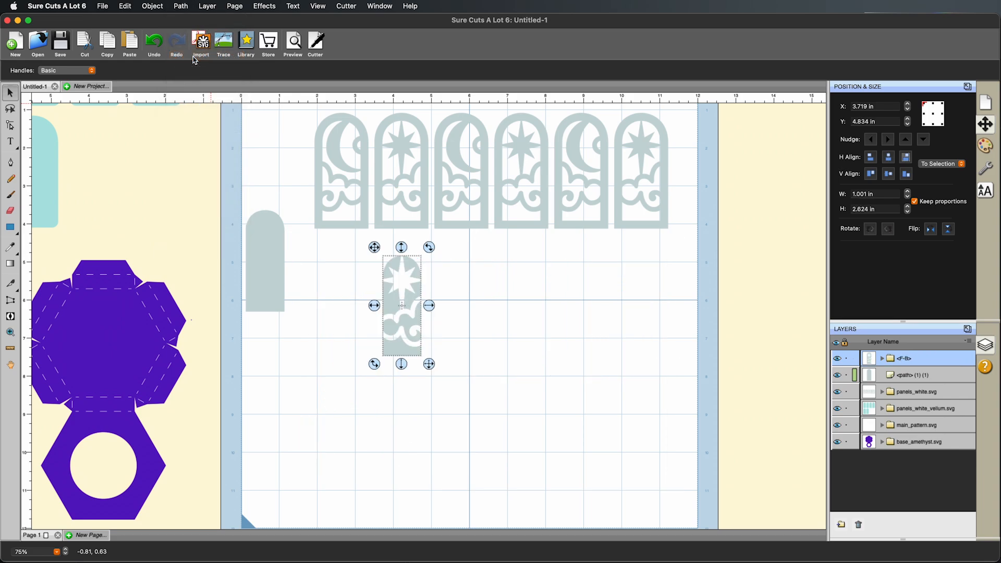
pyautogui.press('super+z')
# - Subtract the window shape from the grouped pattern's second window with Back Minus Front
pyautogui.click(180, 5)
pyautogui.click(199, 69)
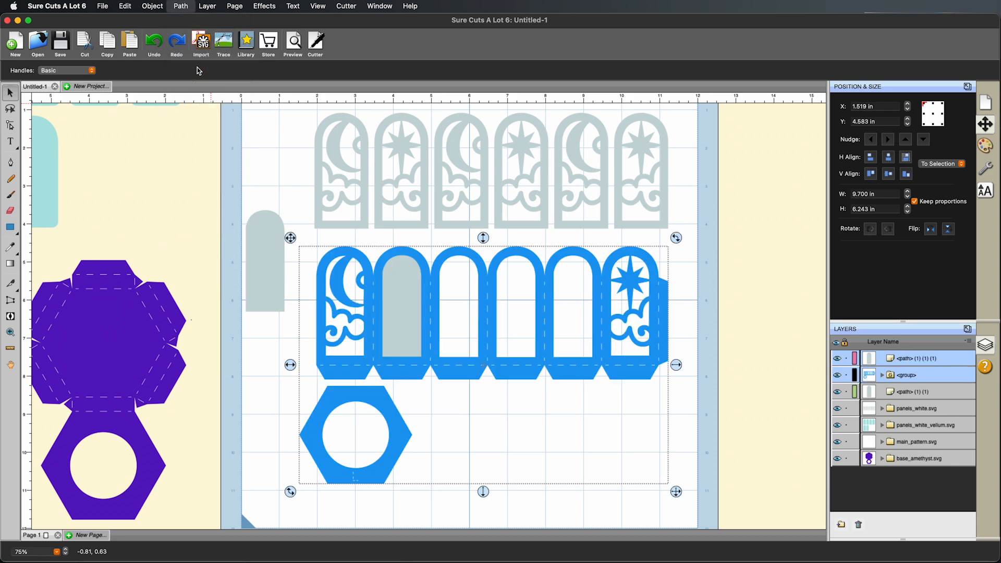
# - Duplicate the spare window shape and move the copy over the pattern's first window at X 2.188 in, Y 4.775 in
pyautogui.click(266, 238)
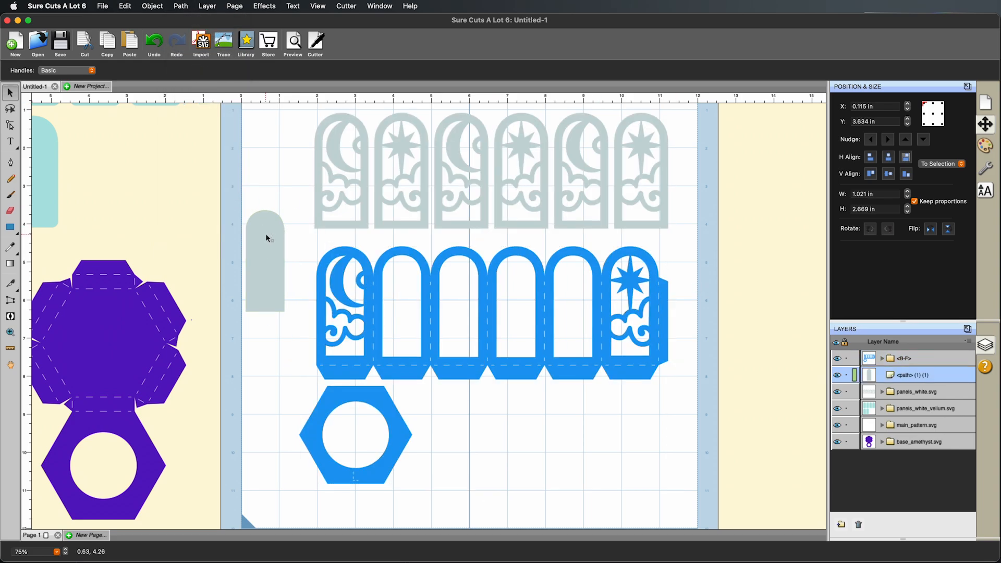
pyautogui.press('super+d')
pyautogui.moveTo(280, 248); pyautogui.dragTo(352, 283)
# - Nudge the duplicate window shape into alignment with the pattern's first window at X 2.213 in, Y 4.820 in
pyautogui.press('super+equal')
pyautogui.press('super+equal')
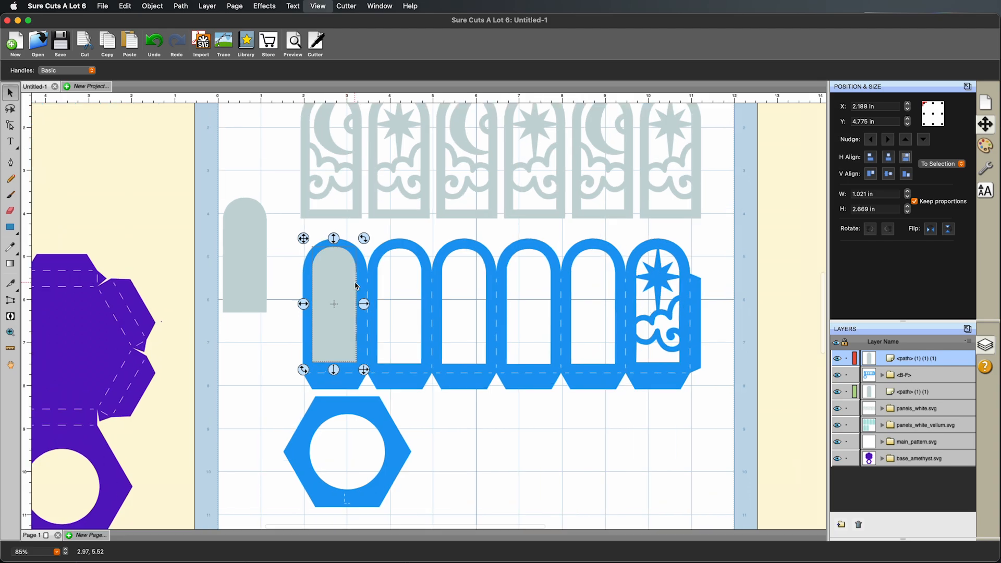
pyautogui.scroll(5, 357, 285)
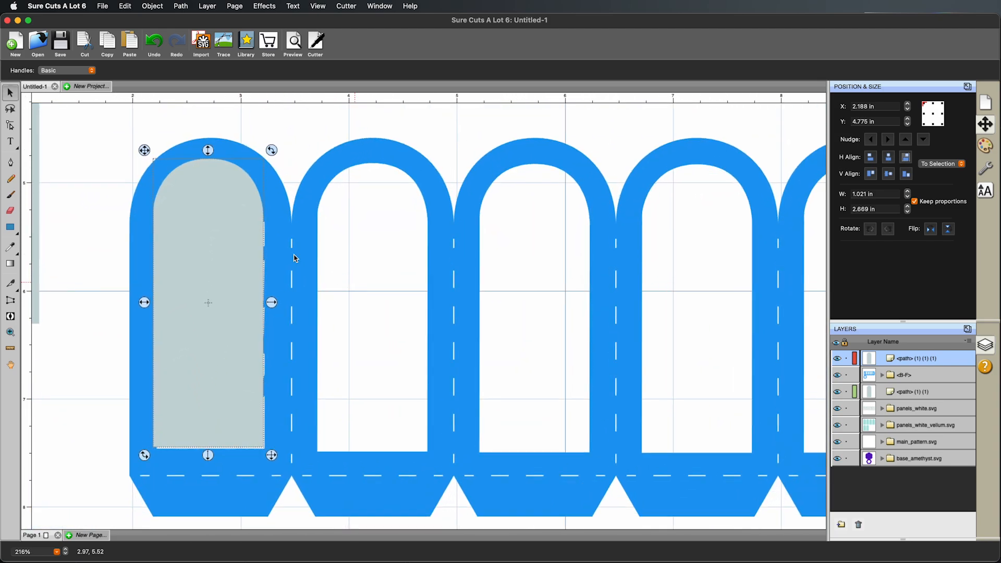
pyautogui.click(238, 247)
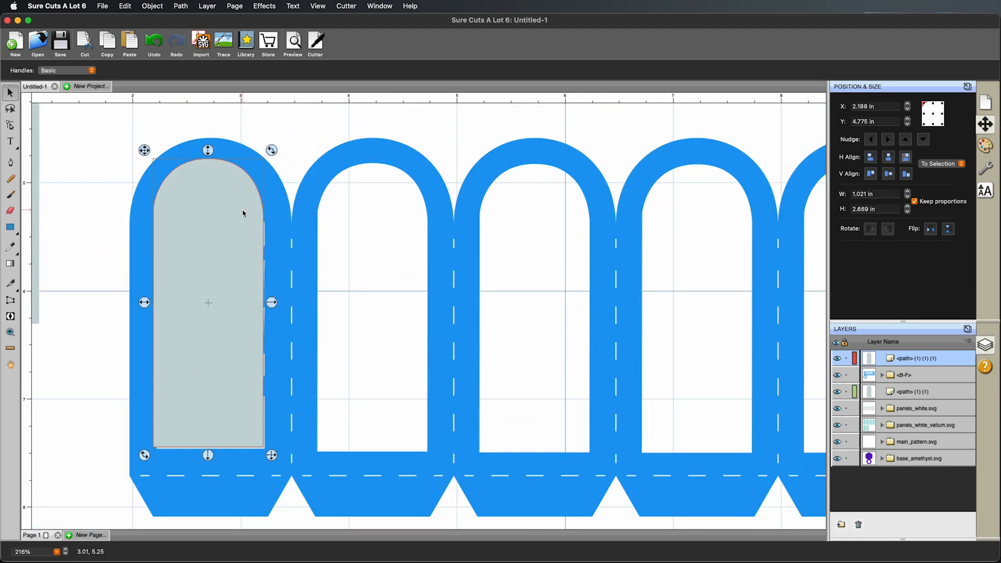
pyautogui.moveTo(241, 212); pyautogui.dragTo(243, 214)
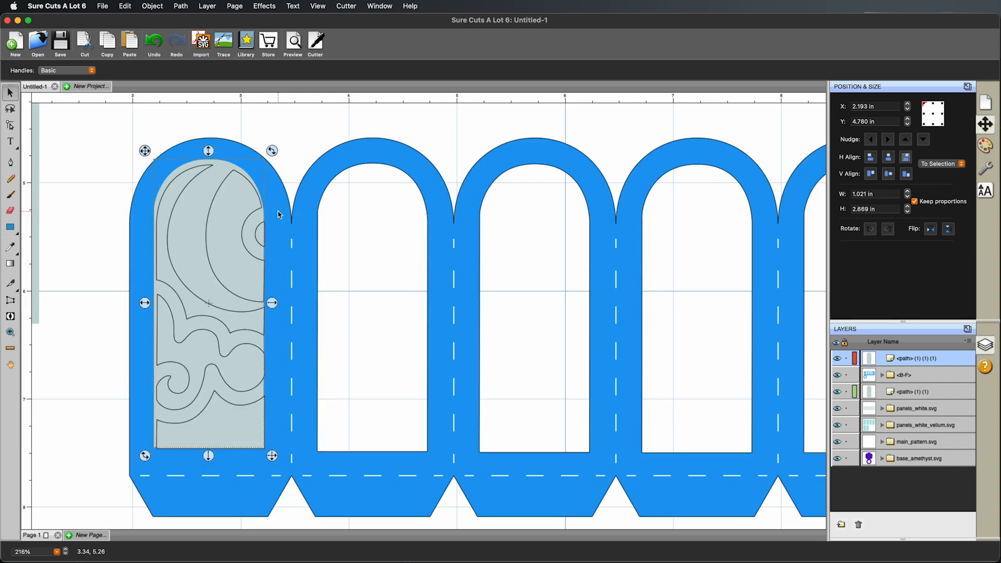
pyautogui.click(891, 141)
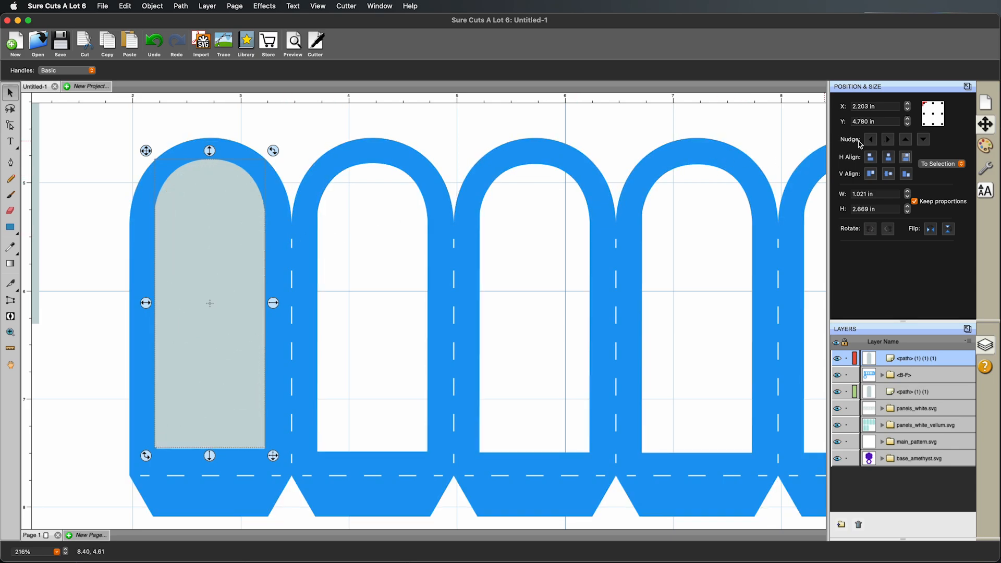
pyautogui.click(889, 140)
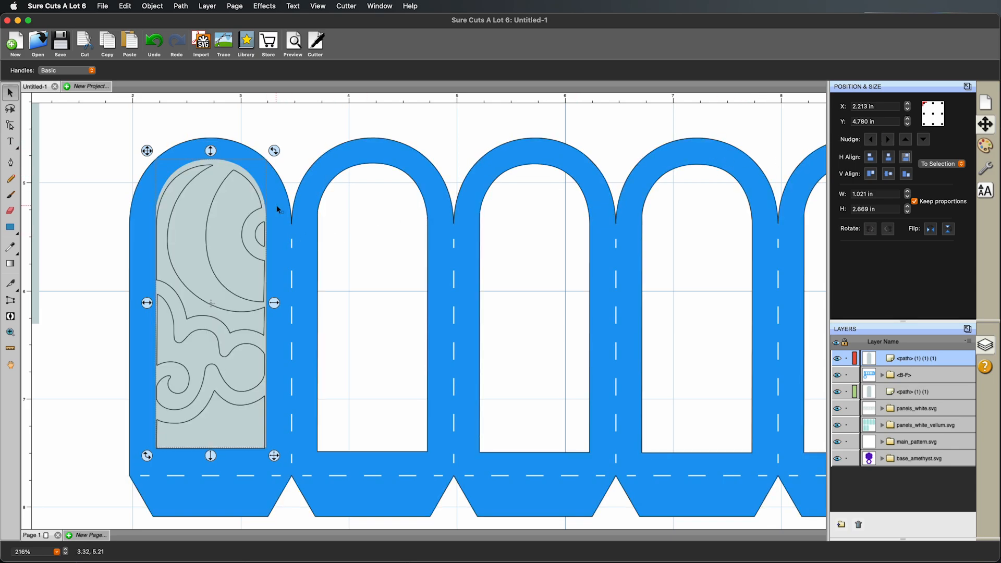
pyautogui.click(926, 142)
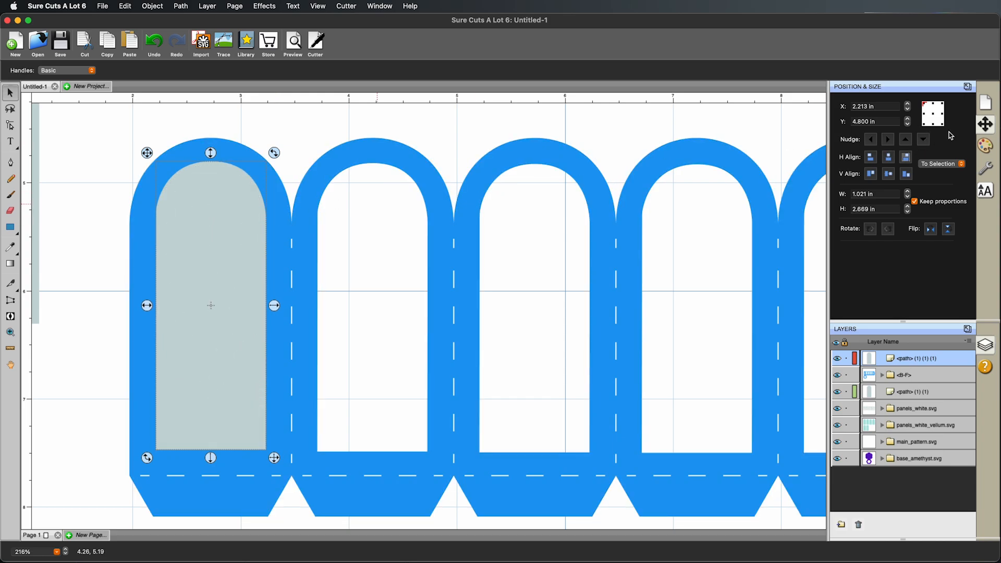
pyautogui.click(926, 142)
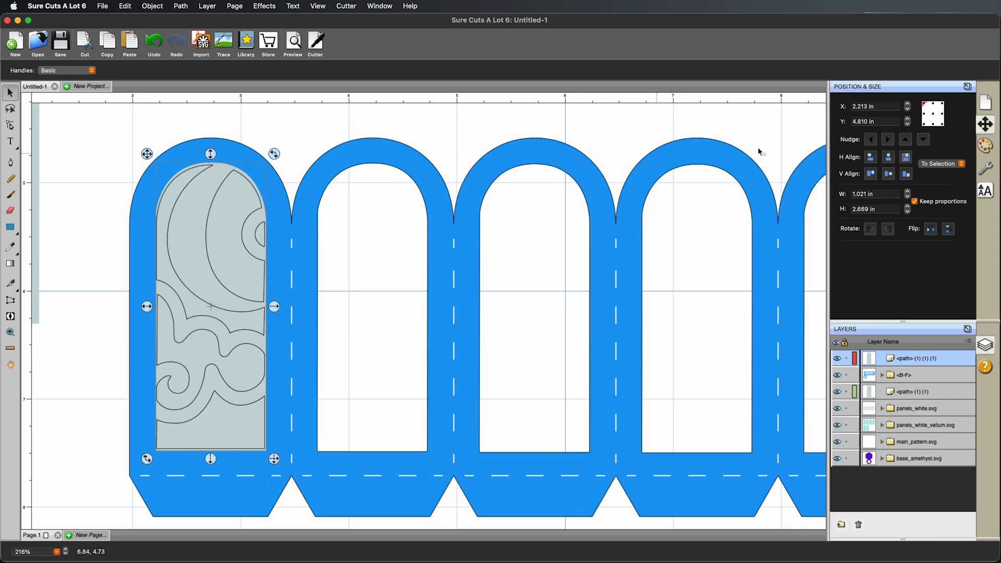
pyautogui.click(924, 139)
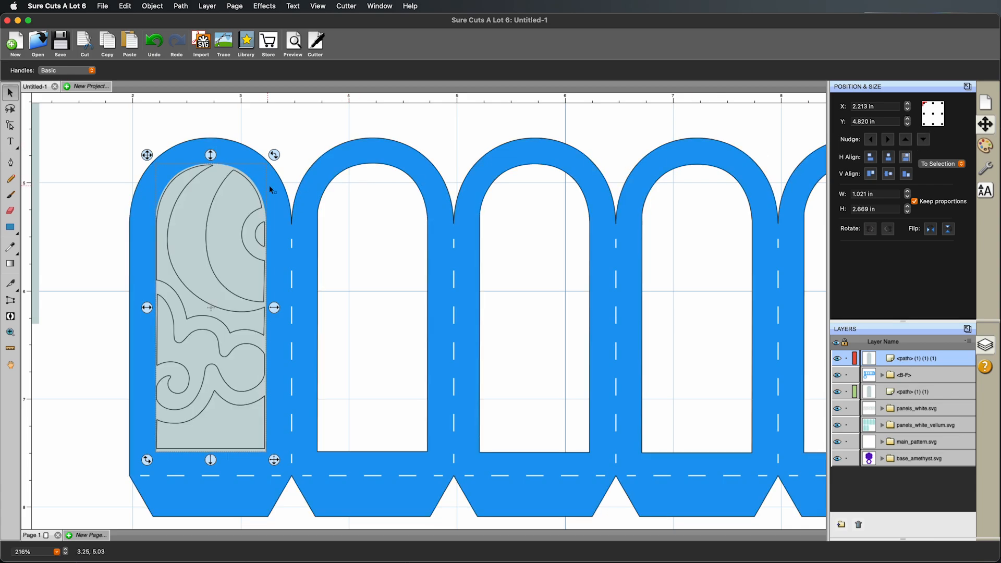
# - Nudge the duplicate window shape to X 2.203 in and back to X 2.213 in
pyautogui.click(872, 141)
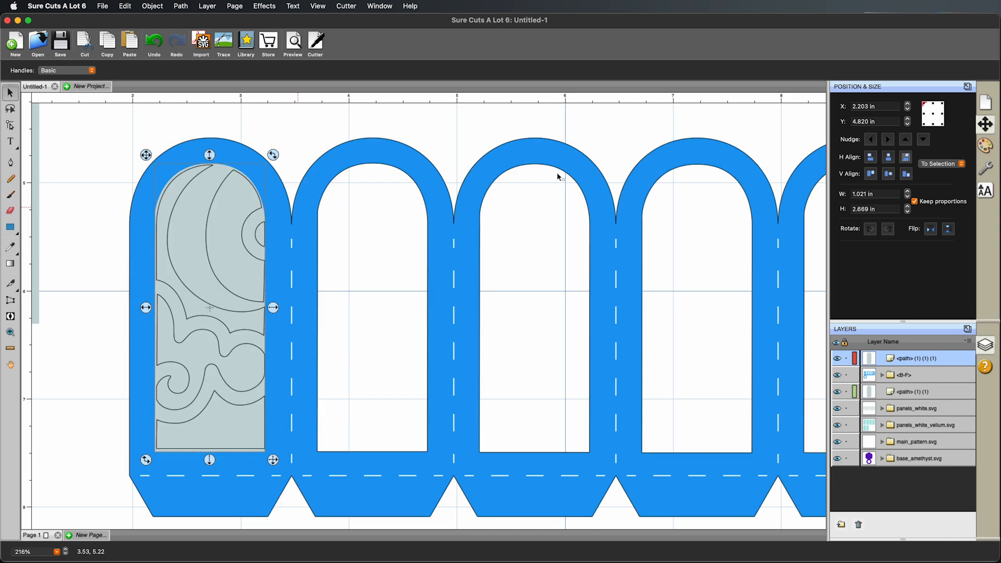
pyautogui.click(888, 140)
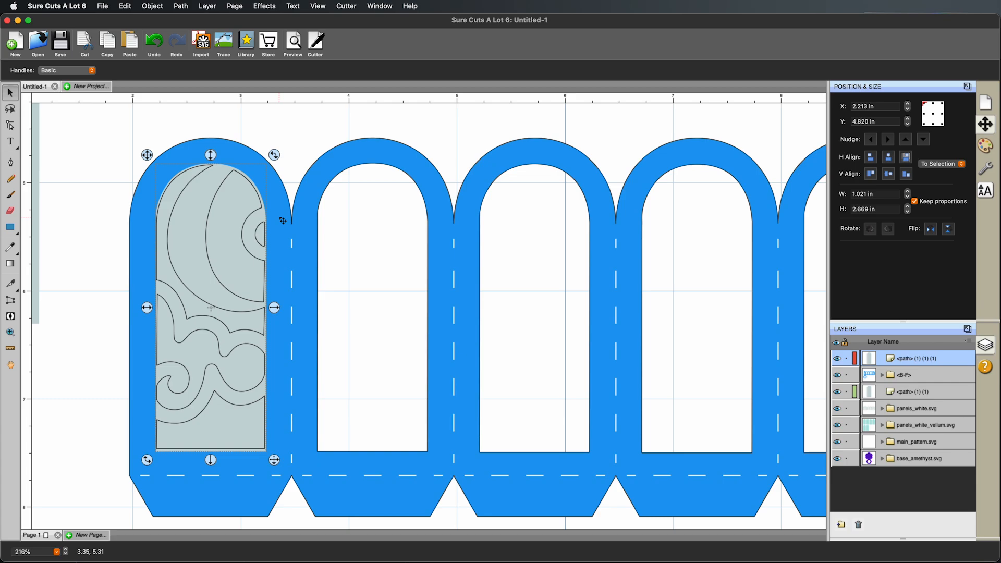
# - Select the whole main pattern with the window shape over its first window and look for a path operation to subtract it
pyautogui.press('super+minus')
pyautogui.press('super+minus')
pyautogui.press('super+minus')
pyautogui.press('super+minus')
pyautogui.press('super+minus')
pyautogui.press('super+minus')
pyautogui.press('super+minus')
pyautogui.press('super+minus')
pyautogui.press('super+minus')
pyautogui.press('super+minus')
pyautogui.press('super+minus')
pyautogui.press('super+minus')
pyautogui.press('super+minus')
pyautogui.press('super+minus')
pyautogui.press('super+minus')
pyautogui.press('super+minus')
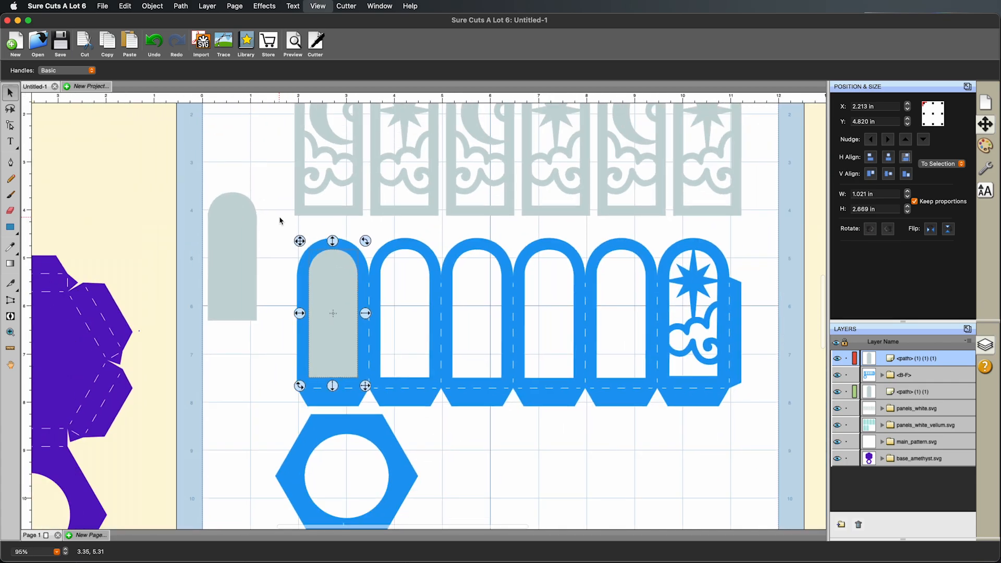
pyautogui.press('super+minus')
pyautogui.click(411, 327)
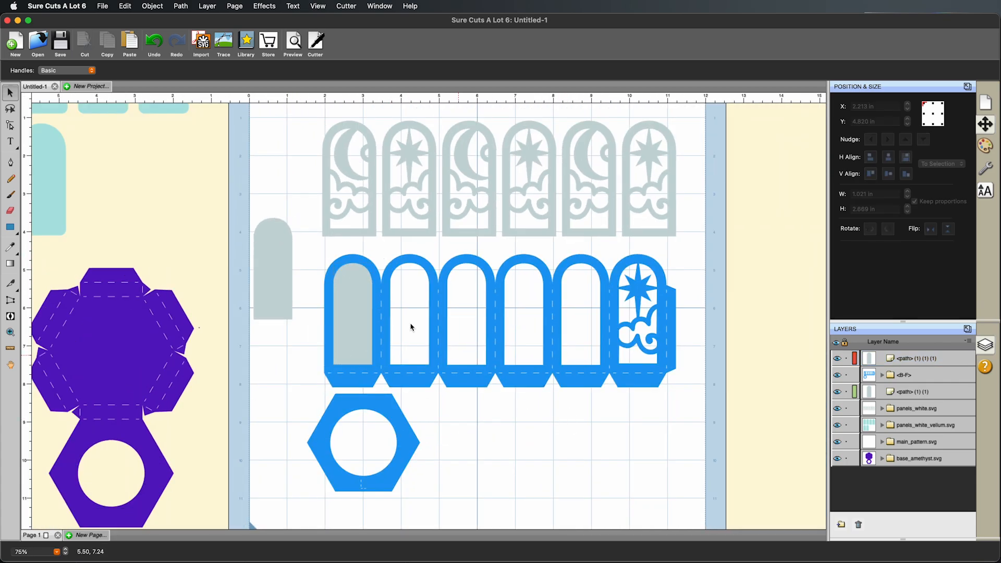
pyautogui.moveTo(299, 244); pyautogui.dragTo(712, 515)
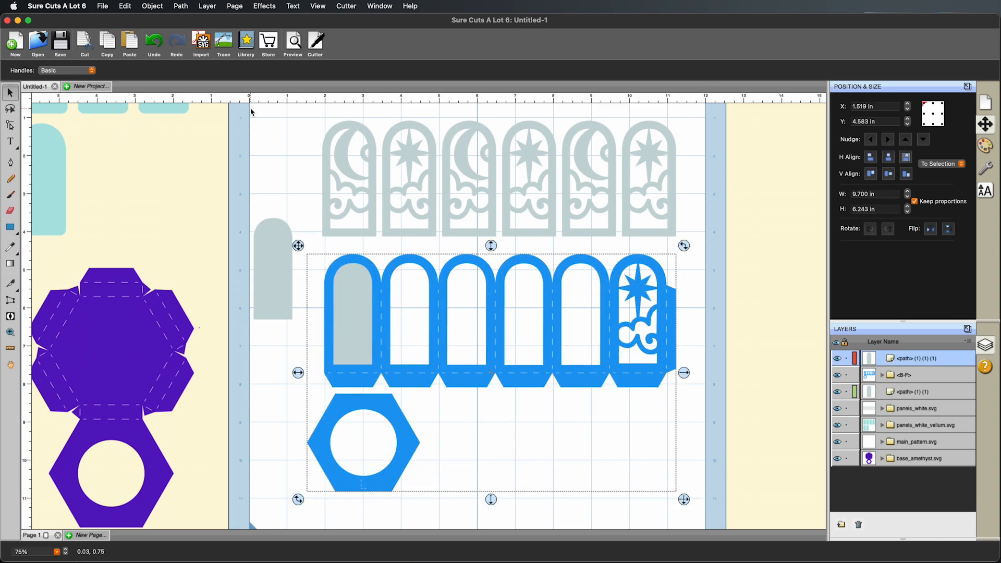
pyautogui.click(182, 7)
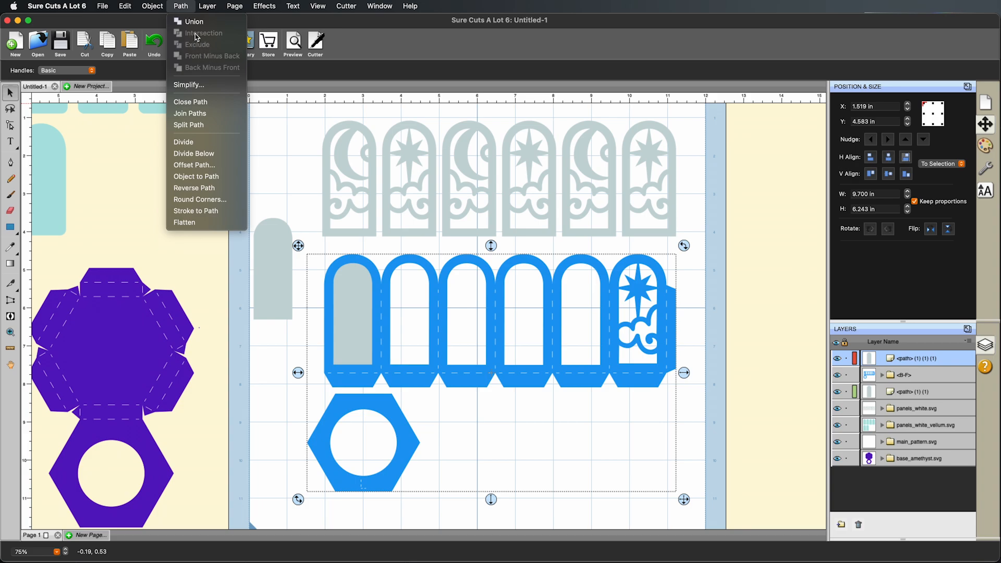
pyautogui.click(198, 26)
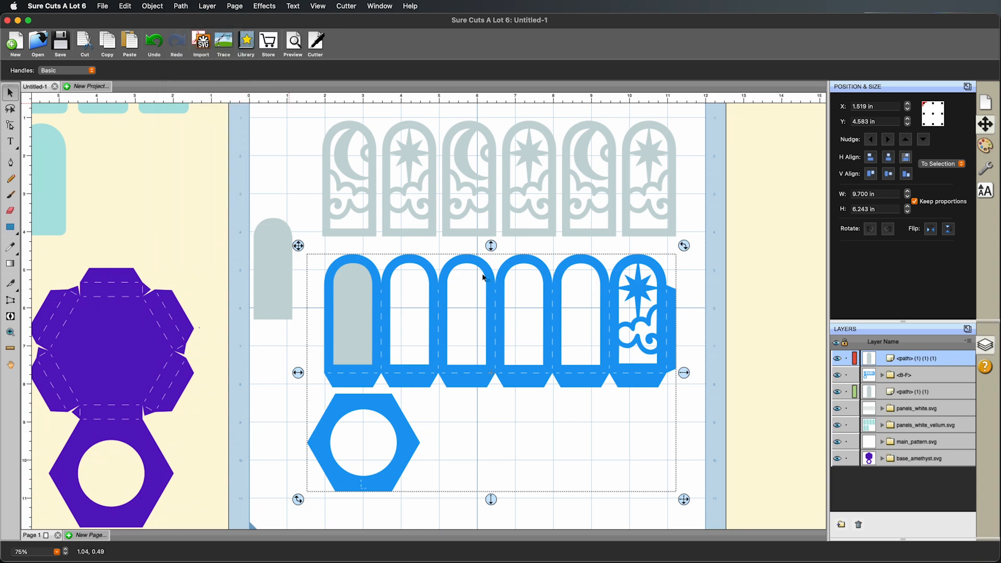
# - Move the window shape aside from the pattern's first window and undo the move
pyautogui.click(354, 292)
pyautogui.moveTo(353, 288); pyautogui.dragTo(296, 287)
pyautogui.press('super+z')
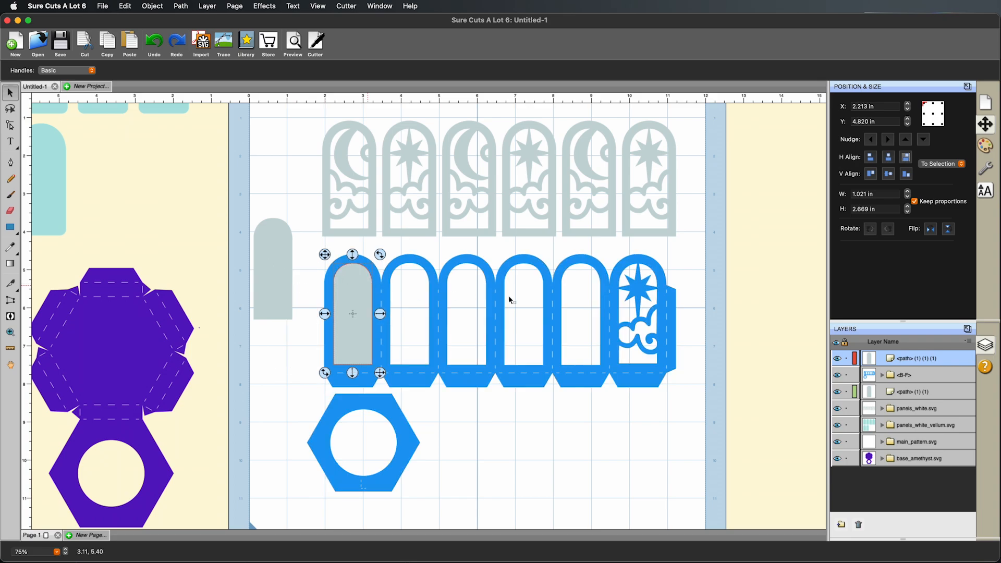
# - Hide the window shape over the first window and group all parts of the main pattern
pyautogui.click(837, 360)
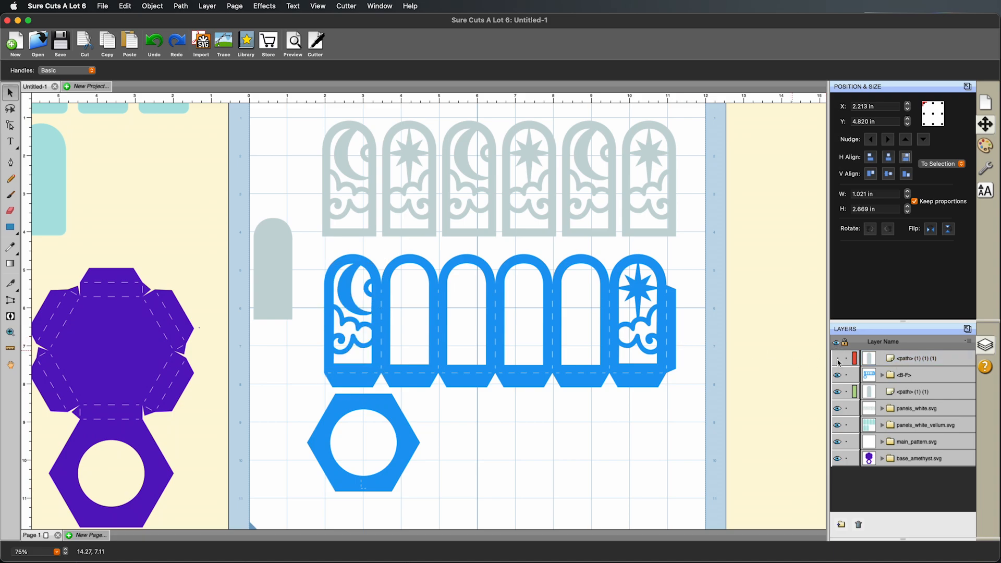
pyautogui.click(838, 360)
pyautogui.click(838, 360)
pyautogui.moveTo(297, 244); pyautogui.dragTo(720, 518)
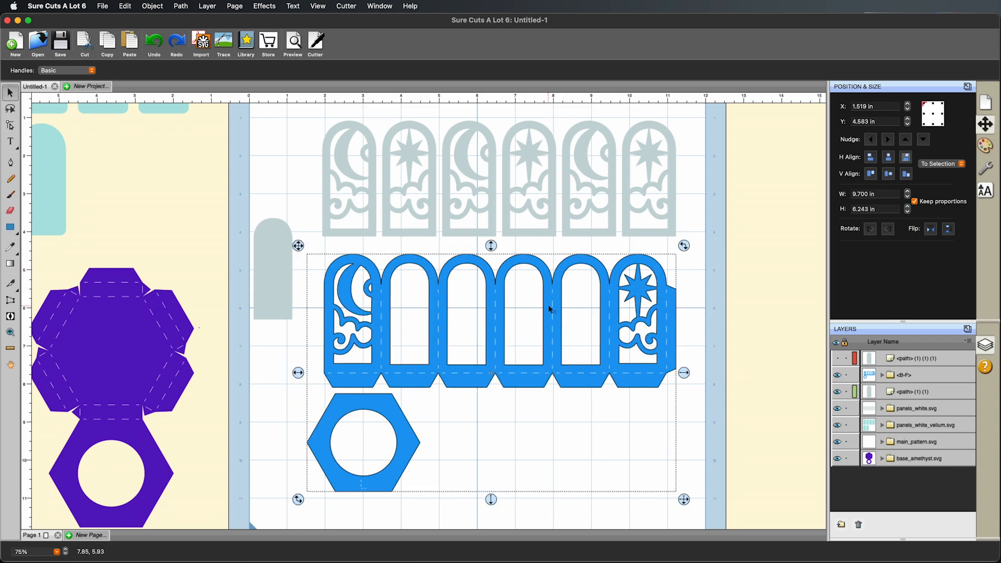
pyautogui.rightClick(442, 311)
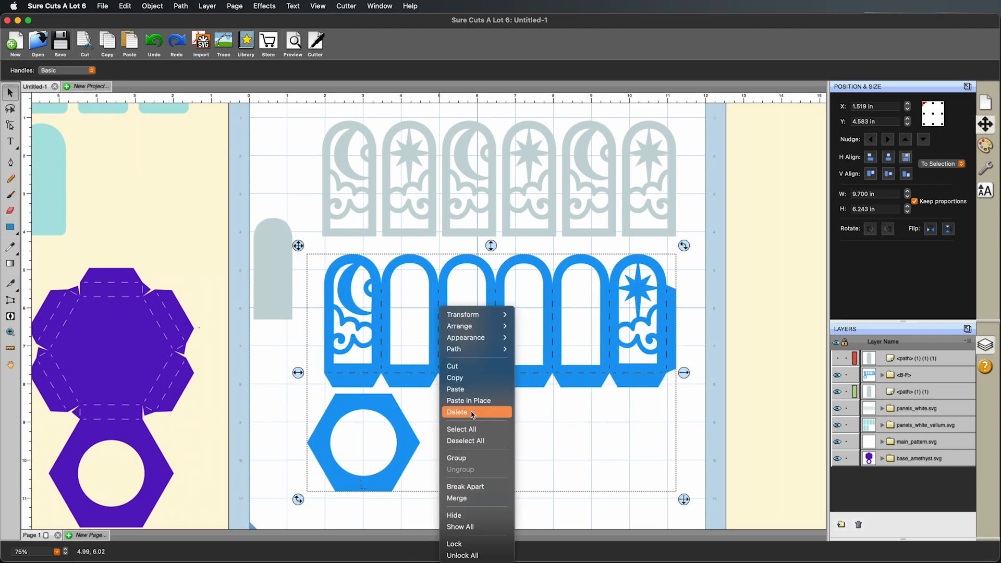
pyautogui.click(481, 459)
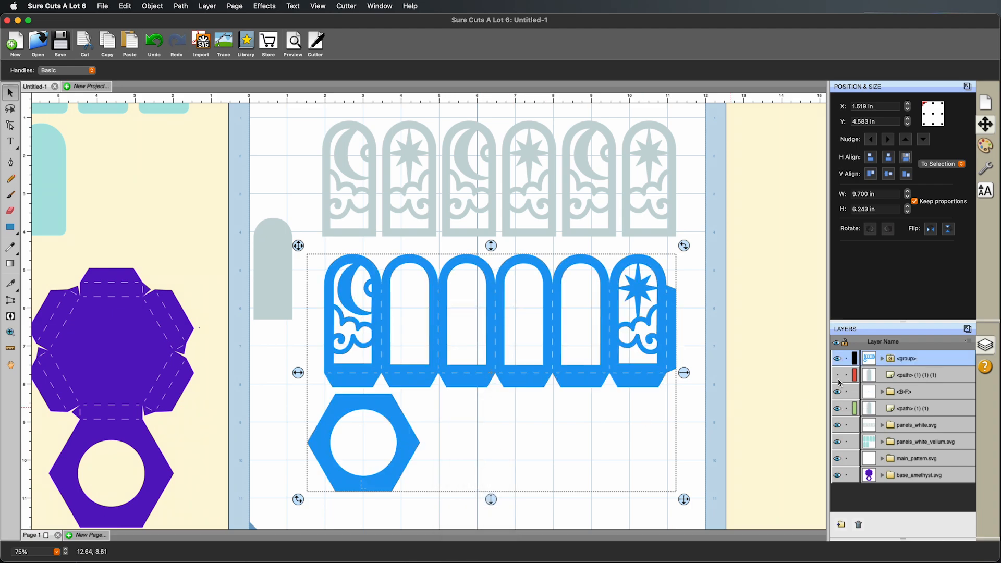
# - Show the hidden window shape again and move its layer above the grouped pattern
pyautogui.click(837, 376)
pyautogui.click(908, 379)
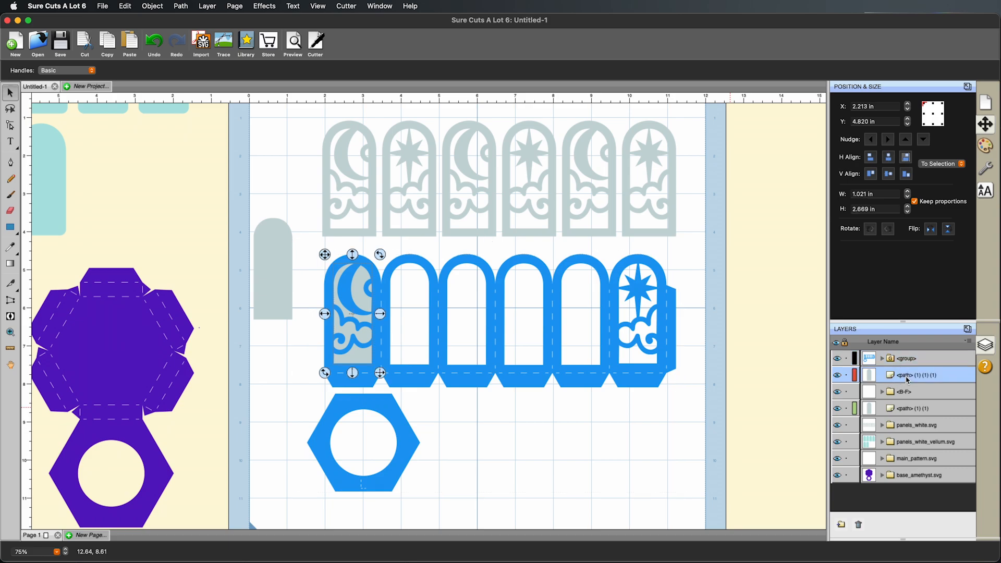
pyautogui.moveTo(910, 381); pyautogui.dragTo(908, 365)
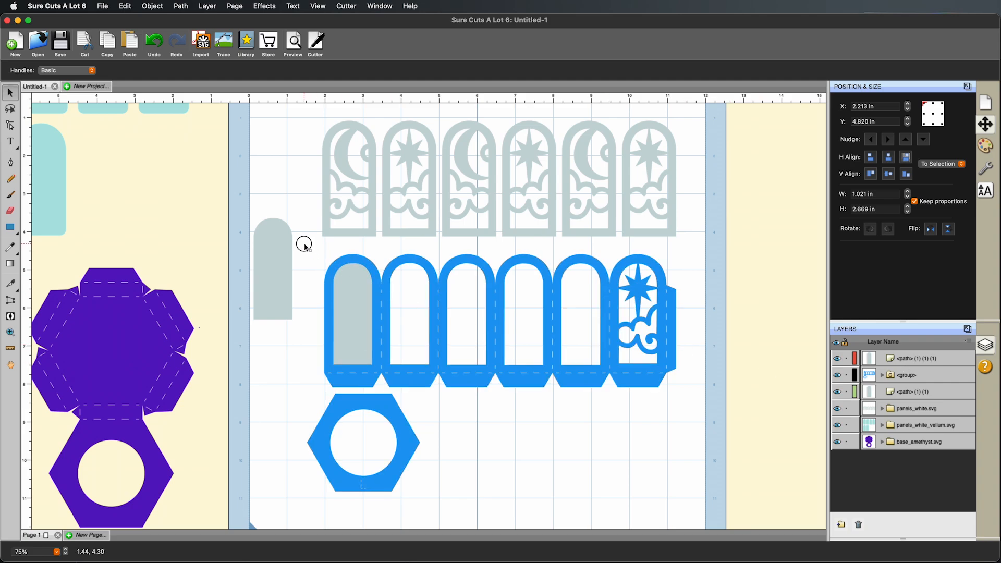
# - Subtract the window shape from the grouped pattern's first window with Back Minus Front and group the result
pyautogui.moveTo(305, 244); pyautogui.dragTo(712, 508)
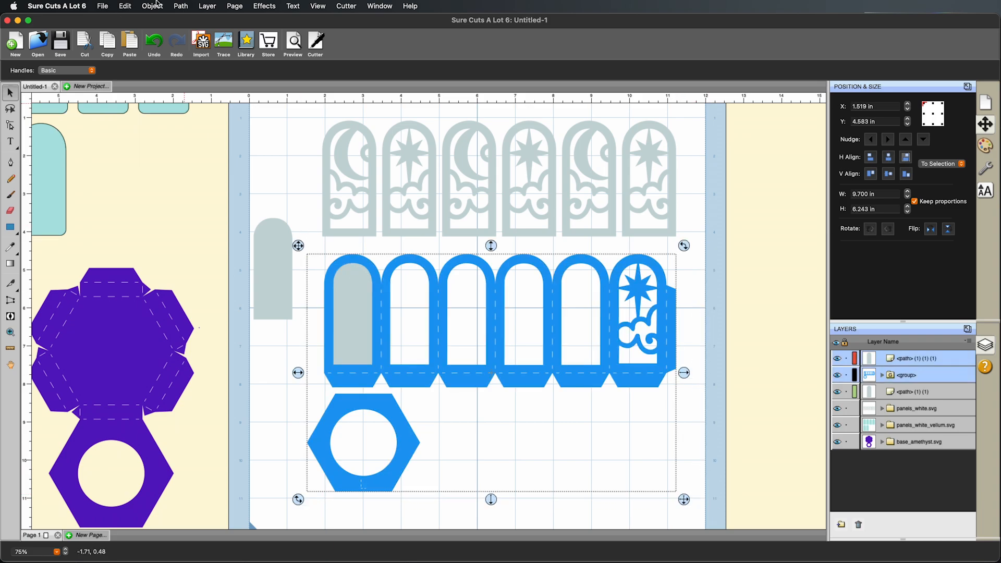
pyautogui.click(180, 5)
pyautogui.click(199, 70)
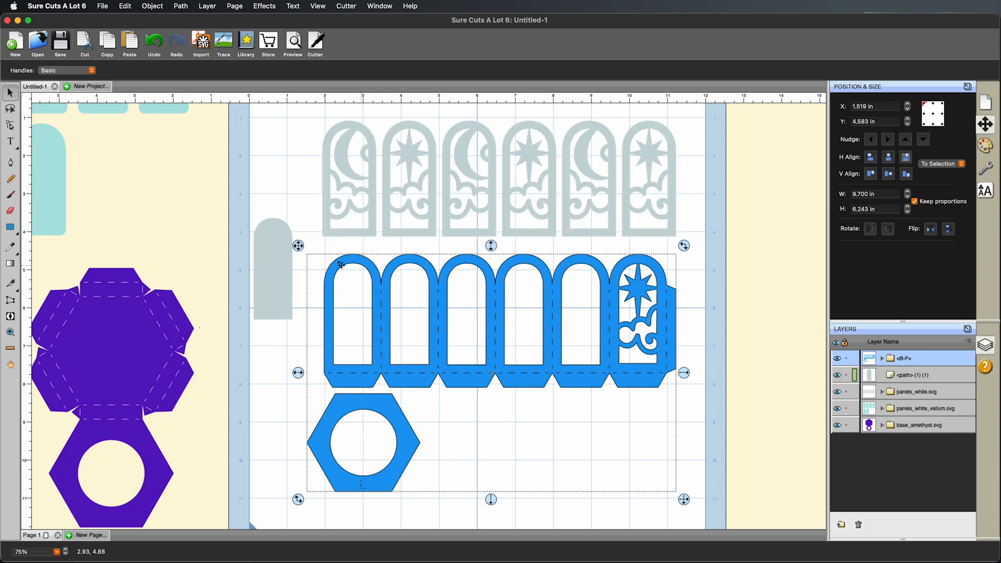
pyautogui.rightClick(436, 296)
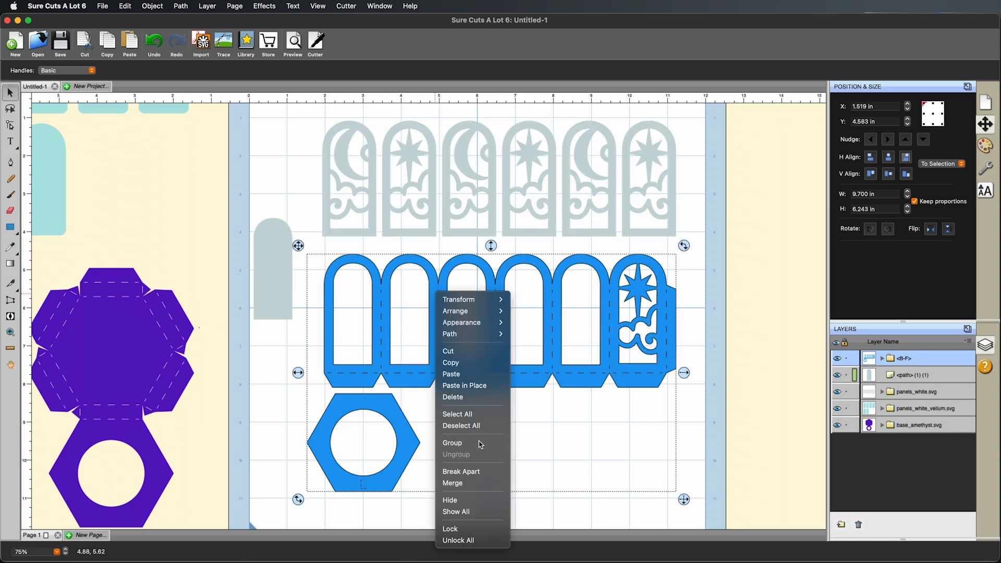
pyautogui.click(478, 443)
# - Duplicate the spare window shape and move the copy over the pattern's sixth window at X 9.699 in, Y 4.816 in
pyautogui.click(273, 254)
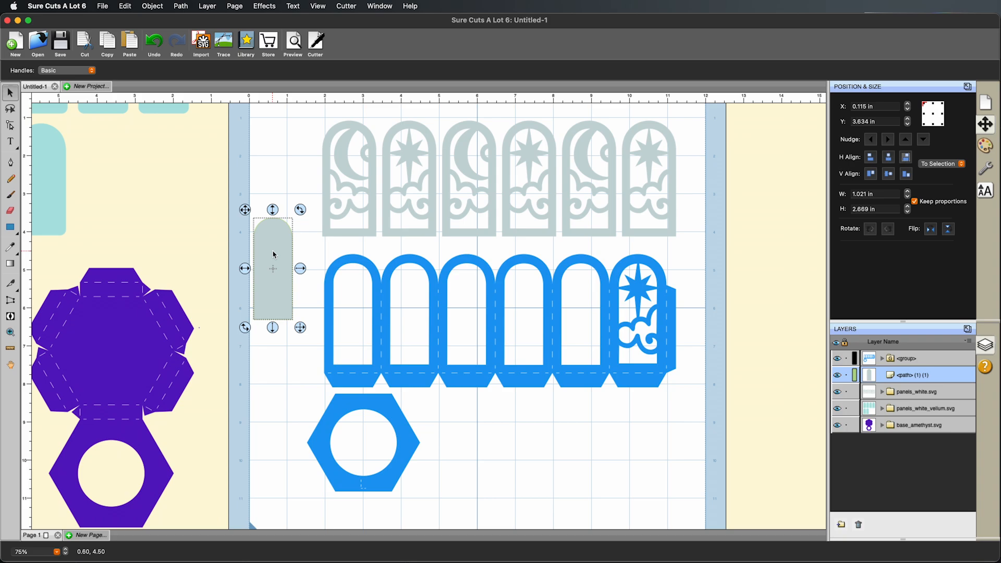
pyautogui.press('super+d')
pyautogui.moveTo(280, 256); pyautogui.dragTo(635, 292)
# - Nudge the duplicate window shape into alignment with the pattern's sixth window at X 9.709 in, Y 4.816 in
pyautogui.press('super+equal')
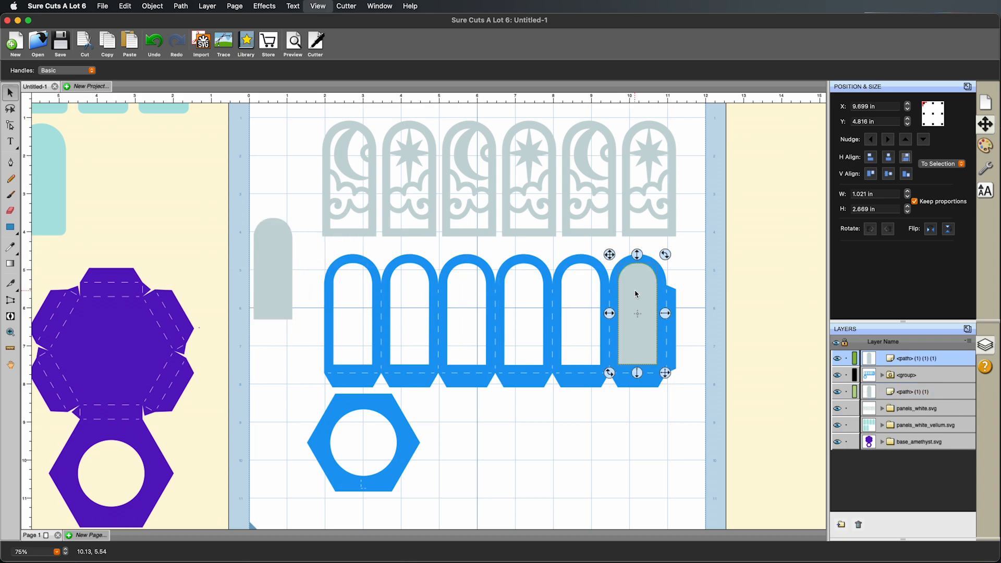
pyautogui.press('super+equal')
pyautogui.press('super+equal')
pyautogui.press('super+equal')
pyautogui.press('super+equal')
pyautogui.press('super+equal')
pyautogui.press('super+equal')
pyautogui.press('super+equal')
pyautogui.press('super+equal')
pyautogui.press('super+equal')
pyautogui.press('super+equal')
pyautogui.press('super+equal')
pyautogui.press('super+equal')
pyautogui.press('super+equal')
pyautogui.press('super+equal')
pyautogui.press('super+equal')
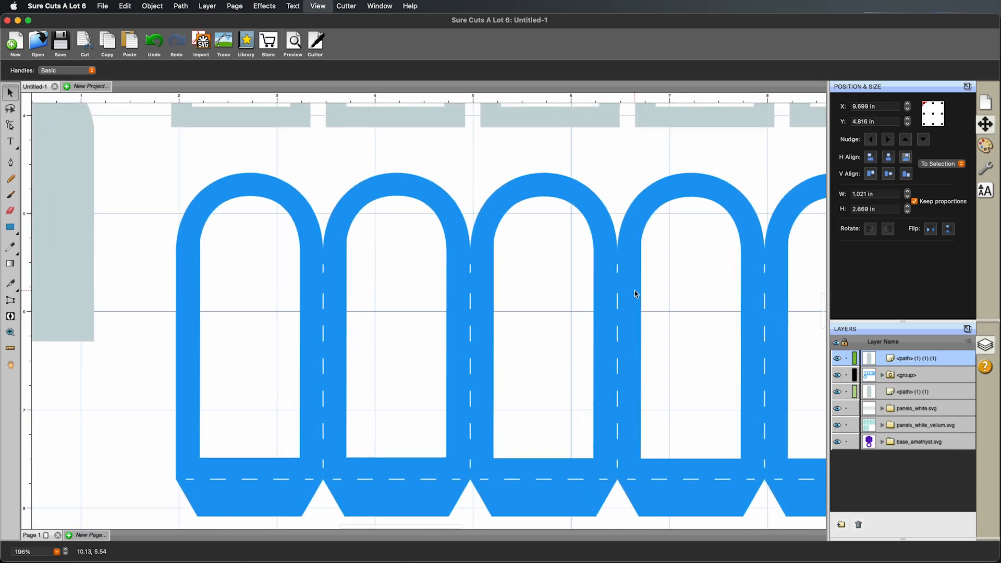
pyautogui.moveTo(663, 284); pyautogui.dragTo(148, 243)
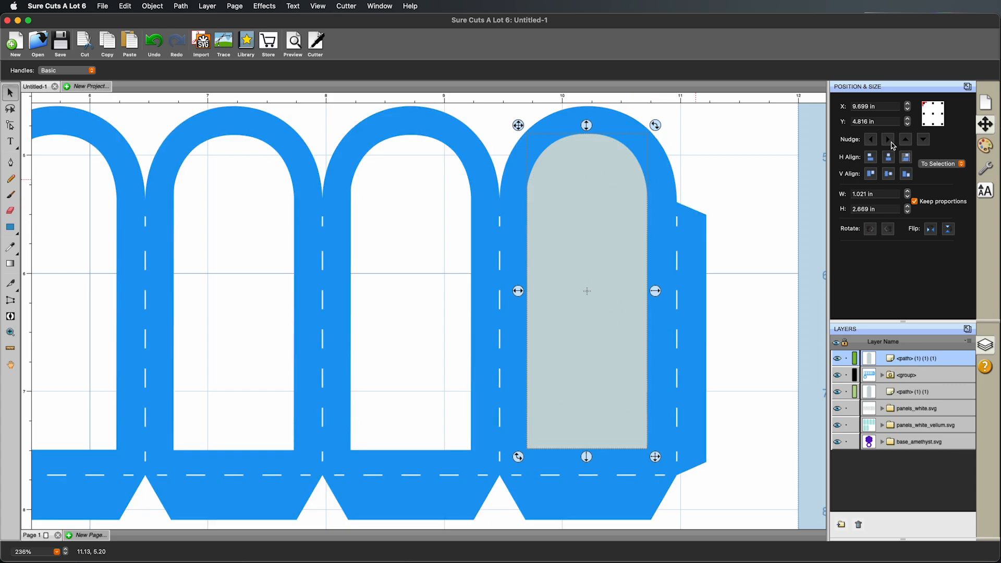
pyautogui.click(888, 139)
pyautogui.click(924, 141)
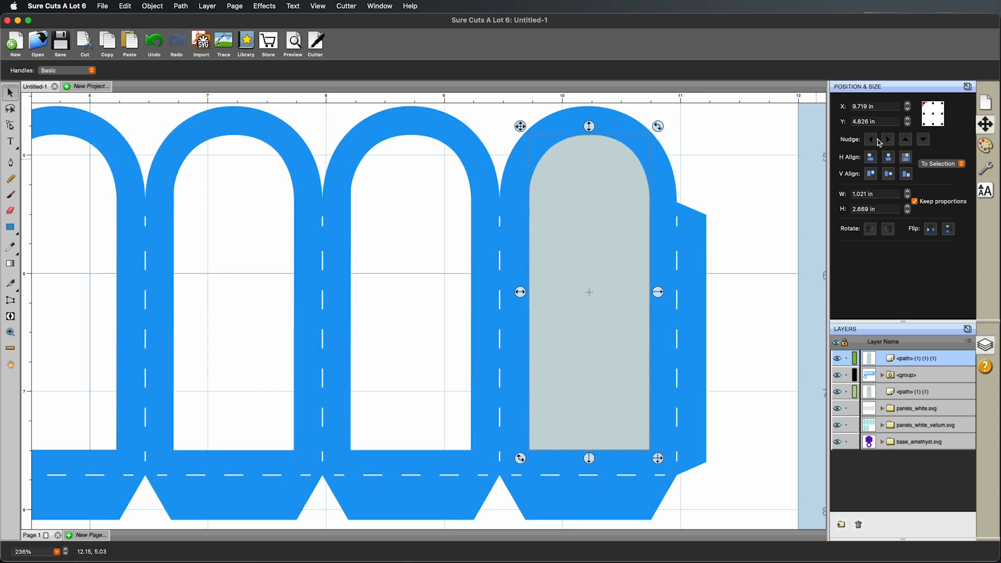
pyautogui.click(874, 143)
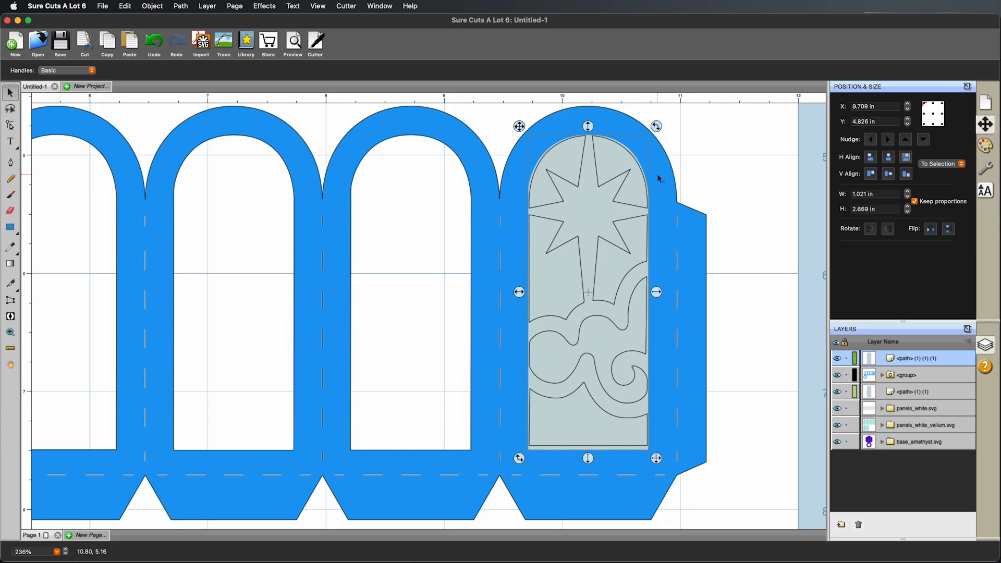
pyautogui.click(907, 141)
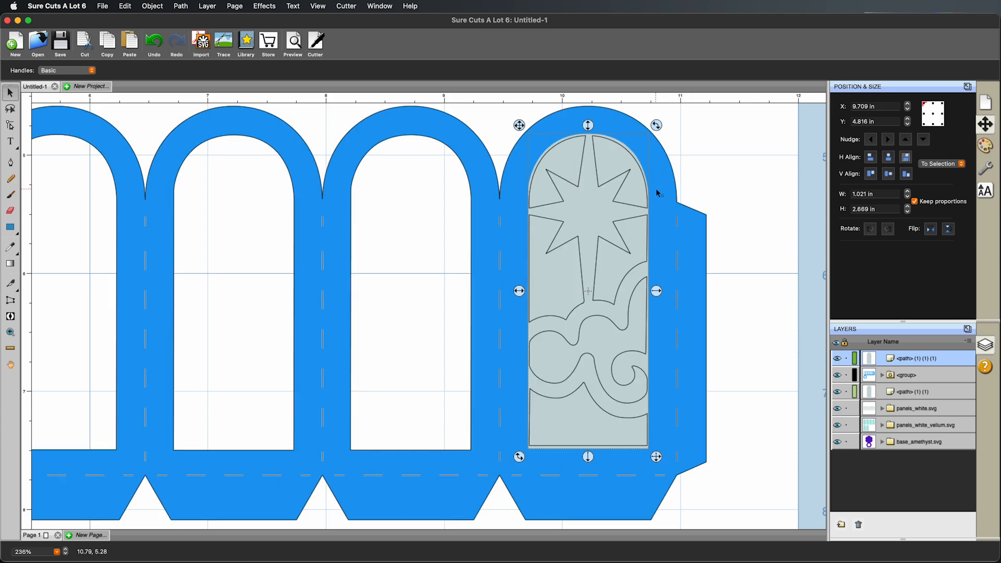
# - Select the grouped pattern with the window shape over its sixth window, try Front Minus Back, and undo it
pyautogui.press('super+minus')
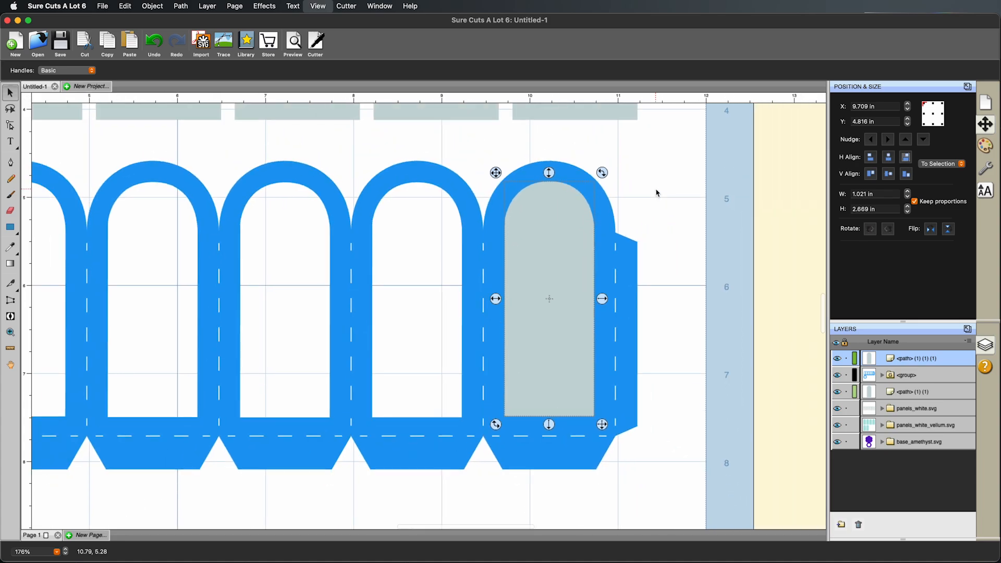
pyautogui.press('super+minus')
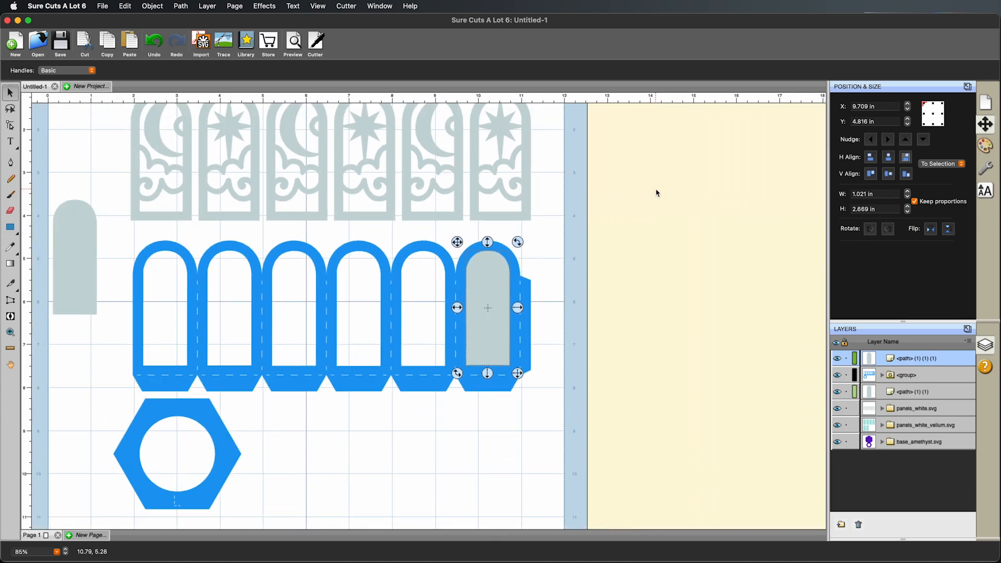
pyautogui.click(633, 254)
pyautogui.hscroll(-3, 633, 254)
pyautogui.scroll(-2, 633, 255)
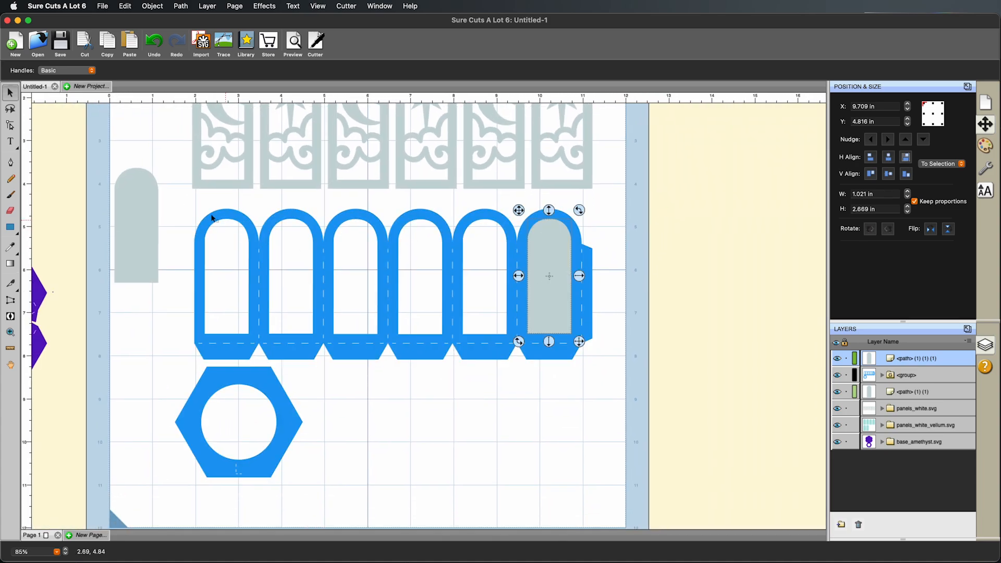
pyautogui.moveTo(171, 198); pyautogui.dragTo(667, 505)
pyautogui.click(181, 5)
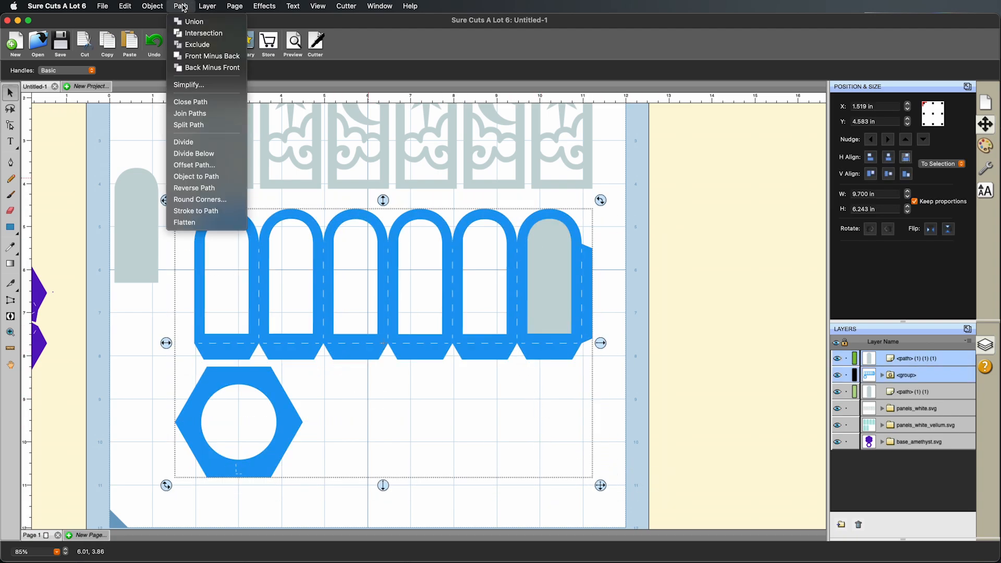
pyautogui.click(199, 56)
pyautogui.press('super+z')
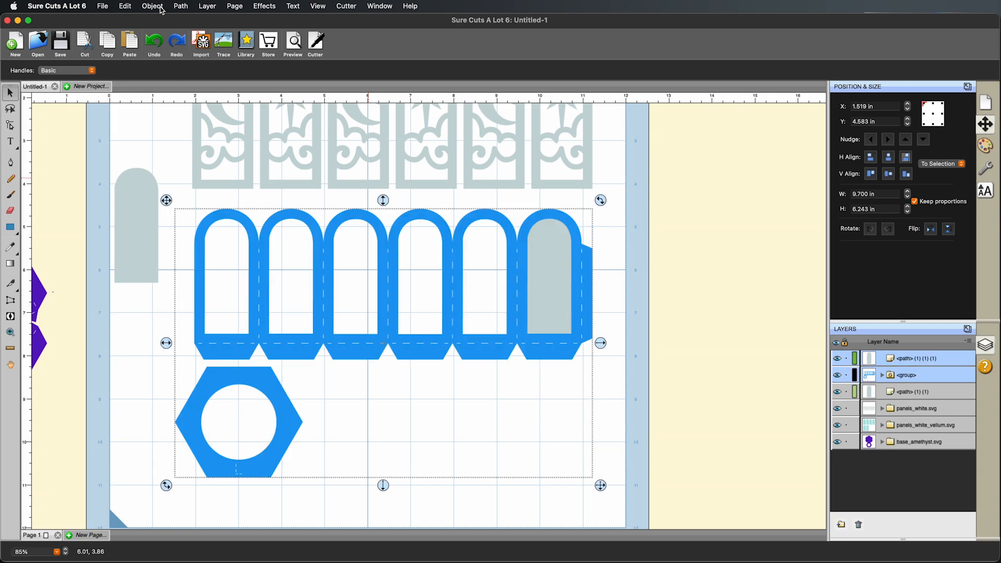
# - Subtract the window shape from the grouped pattern's sixth window with Back Minus Front
pyautogui.click(153, 6)
pyautogui.moveTo(181, 10)
pyautogui.click(211, 67)
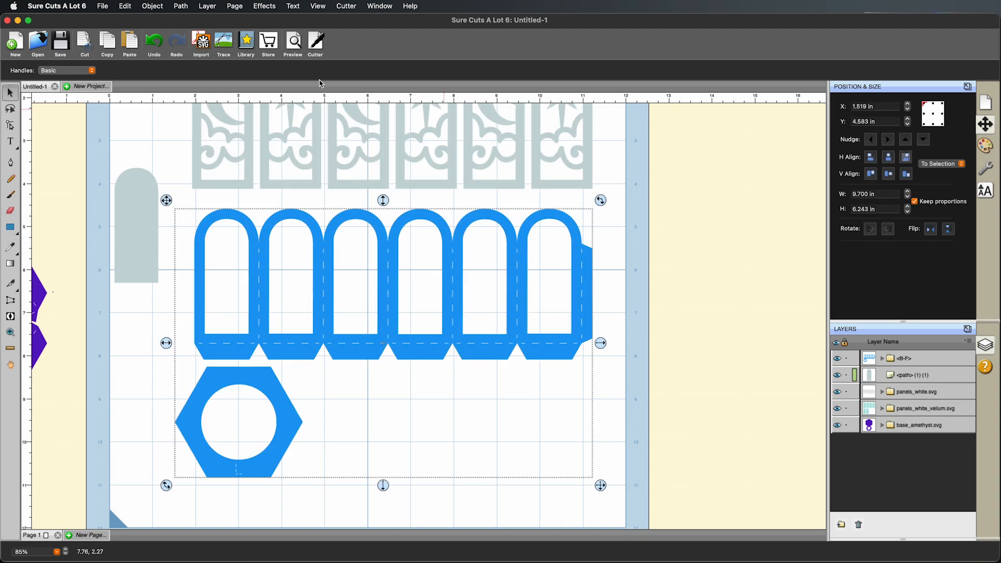
# - Preview the cut lines of the pattern's six windows, close the preview and deselect the pattern
pyautogui.click(294, 44)
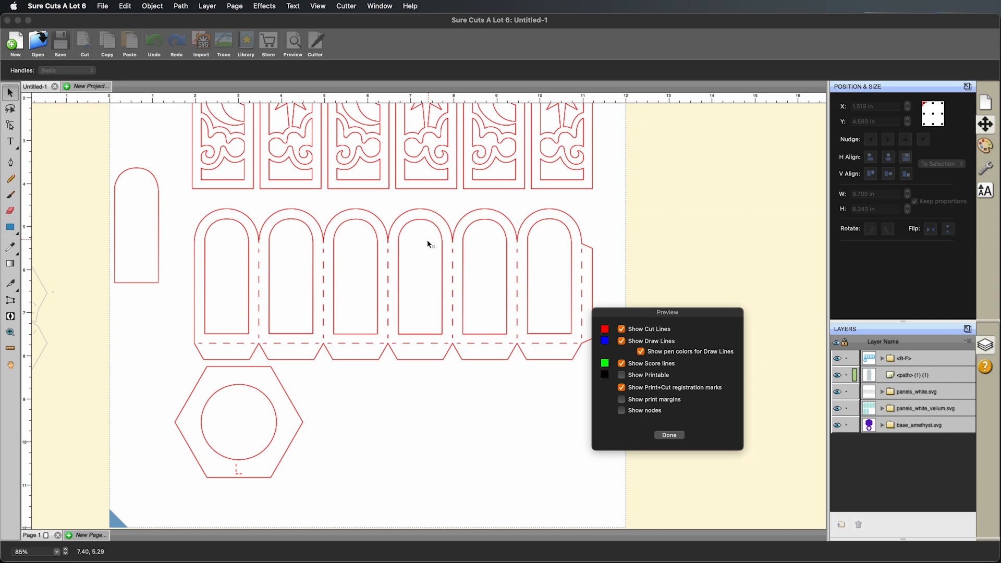
pyautogui.click(670, 434)
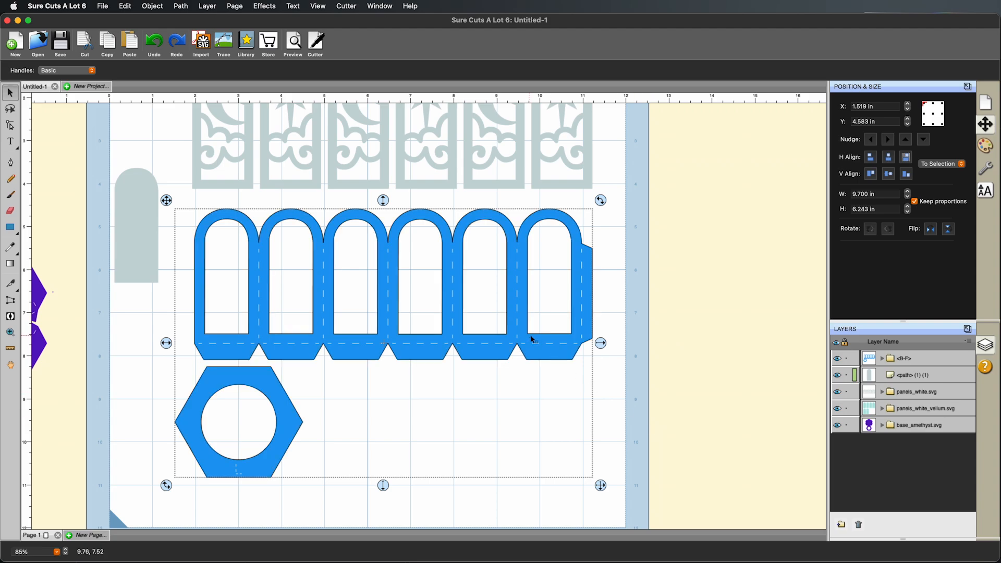
pyautogui.click(438, 372)
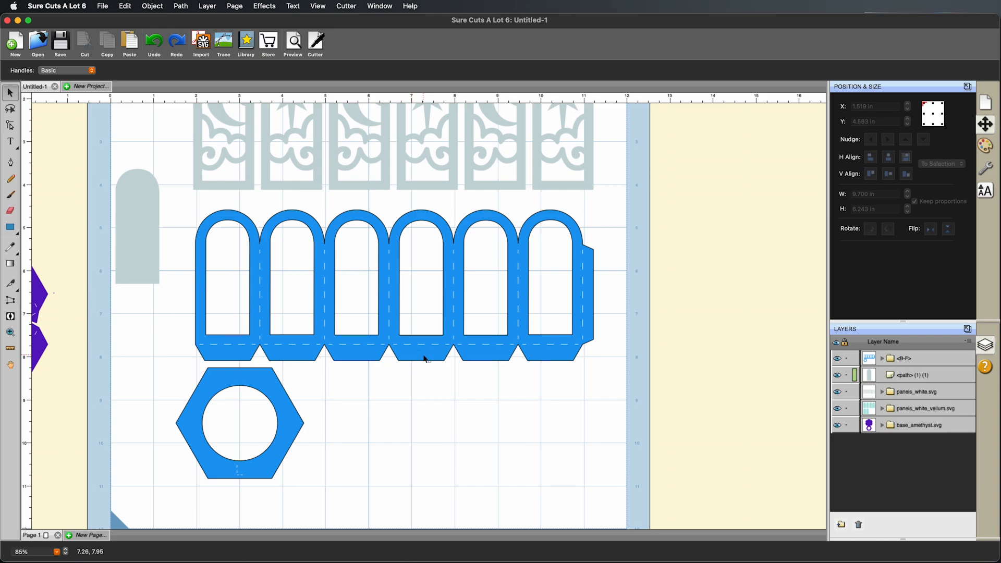
# - Select the main pattern with its six plain arched windows
pyautogui.click(181, 6)
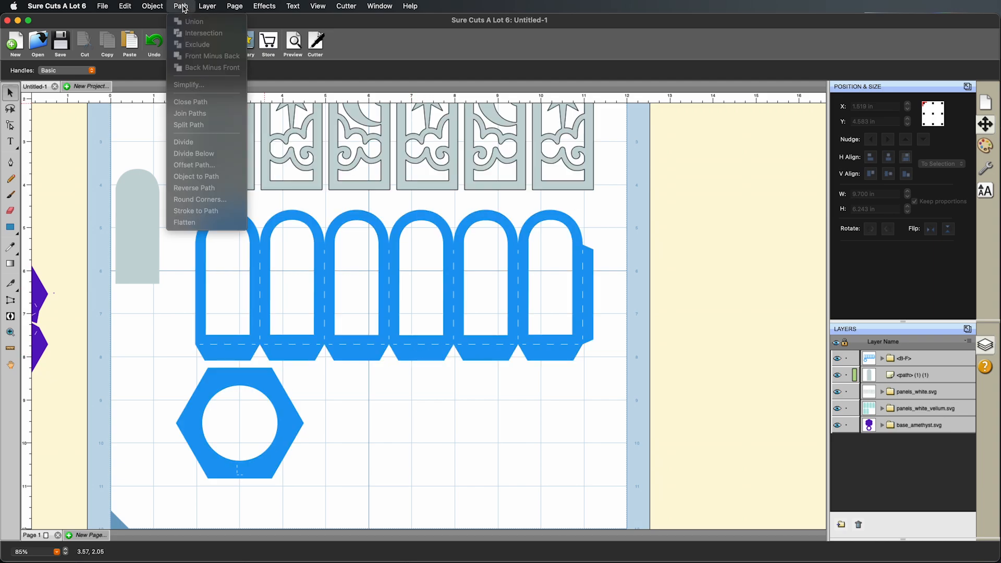
pyautogui.click(183, 7)
pyautogui.click(394, 249)
pyautogui.moveTo(395, 247)
pyautogui.mouseDown()
pyautogui.moveTo(408, 258)
pyautogui.moveTo(398, 264)
pyautogui.mouseUp()
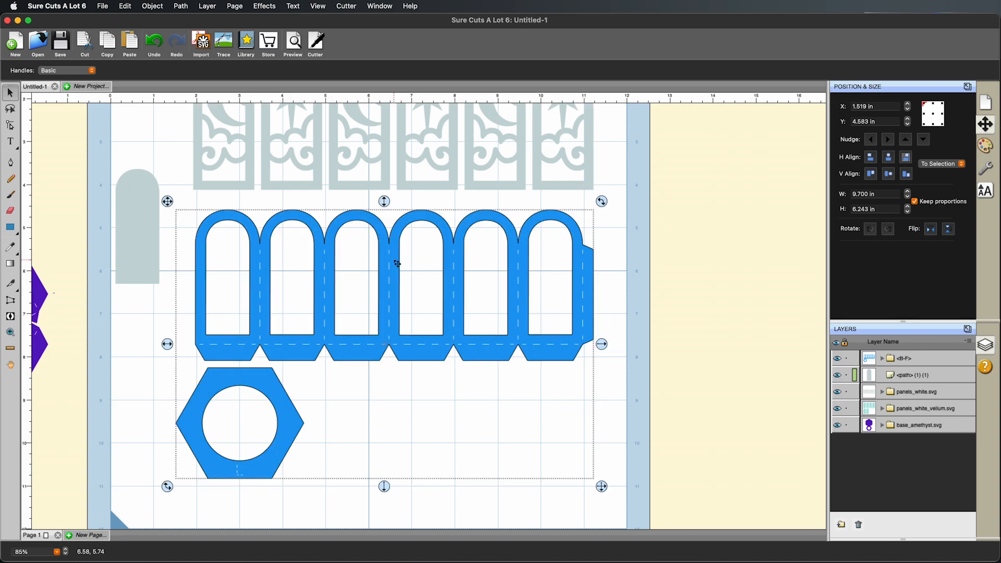
# - Undo the latest changes, group the six-window strip and the hexagon of the main pattern together, and deselect the group
pyautogui.press('super+z')
pyautogui.press('super+z')
pyautogui.press('super+z')
pyautogui.press('super+z')
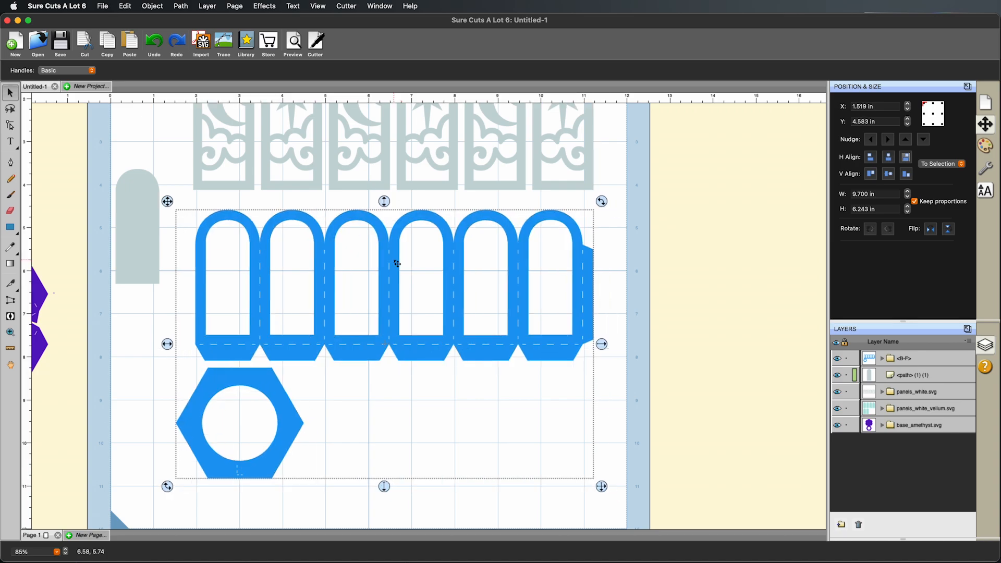
pyautogui.moveTo(692, 498); pyautogui.dragTo(170, 197)
pyautogui.rightClick(316, 276)
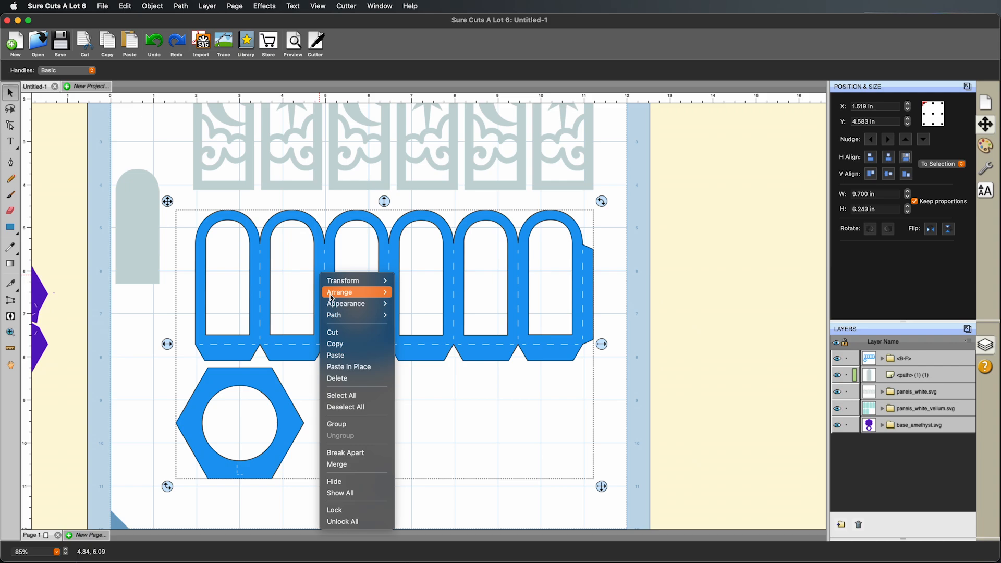
pyautogui.click(369, 423)
pyautogui.click(656, 368)
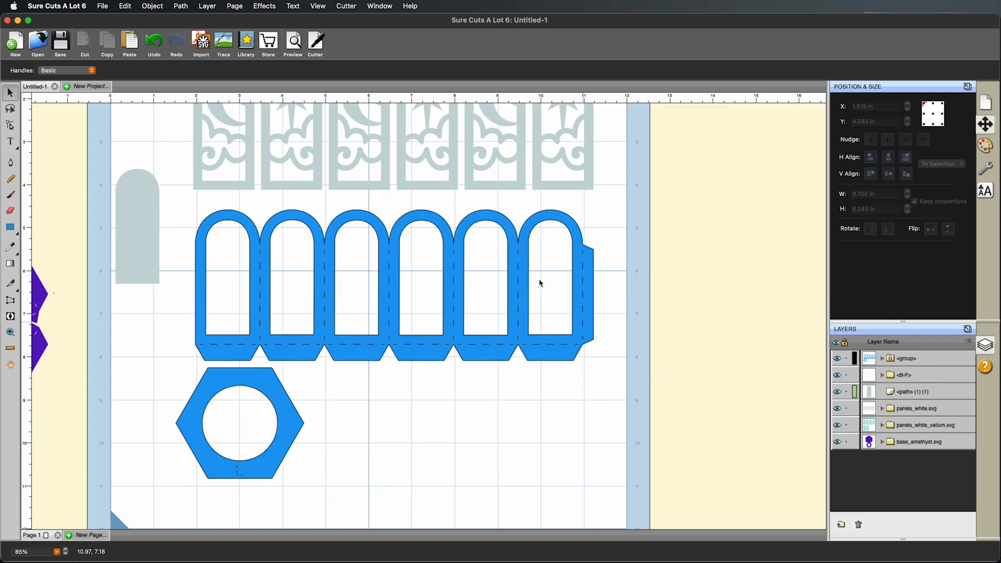
# - Select the grouped main pattern and copy it
pyautogui.click(518, 265)
pyautogui.moveTo(518, 266)
pyautogui.mouseDown()
pyautogui.moveTo(551, 267)
pyautogui.moveTo(517, 268)
pyautogui.mouseUp()
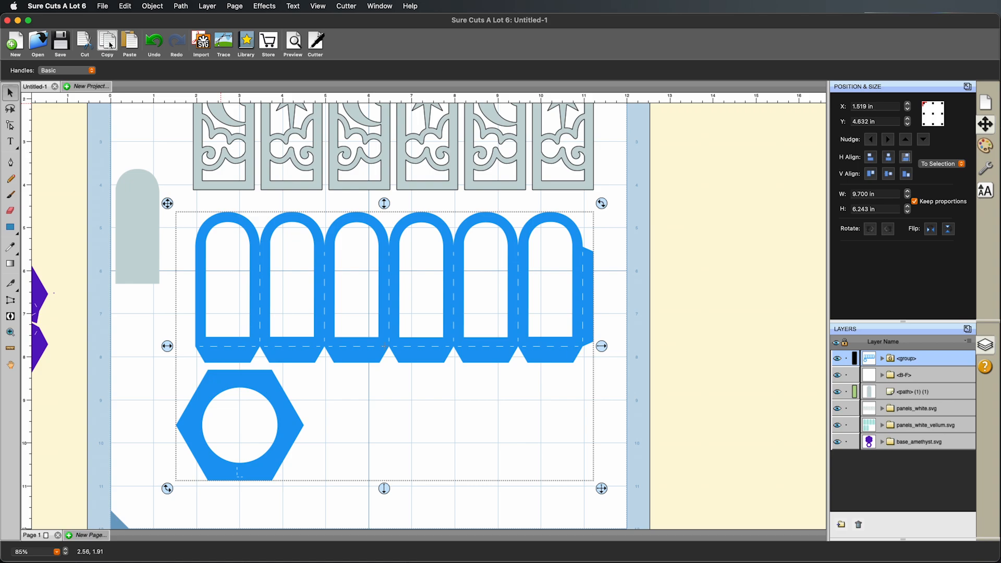
pyautogui.rightClick(326, 244)
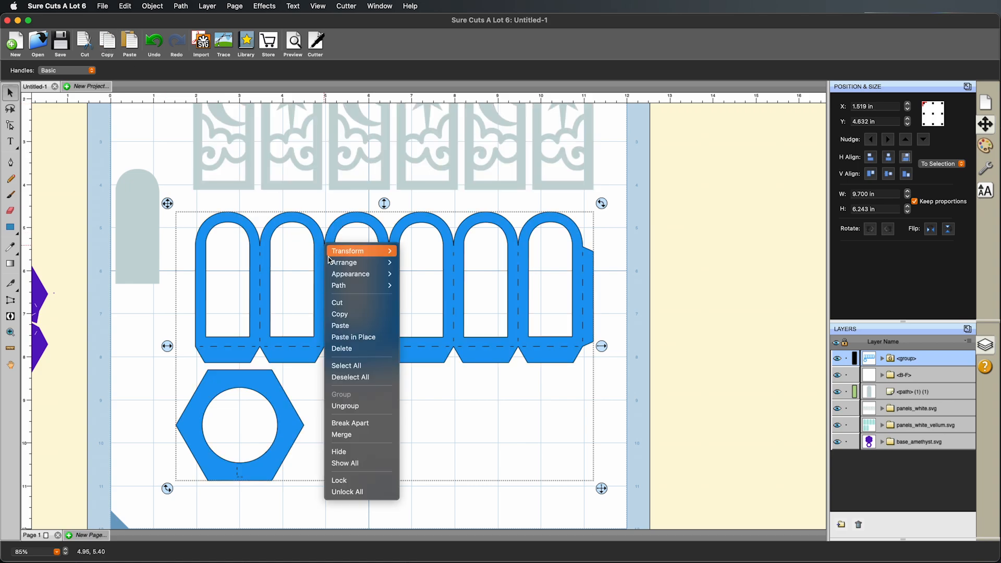
pyautogui.click(345, 315)
pyautogui.click(120, 6)
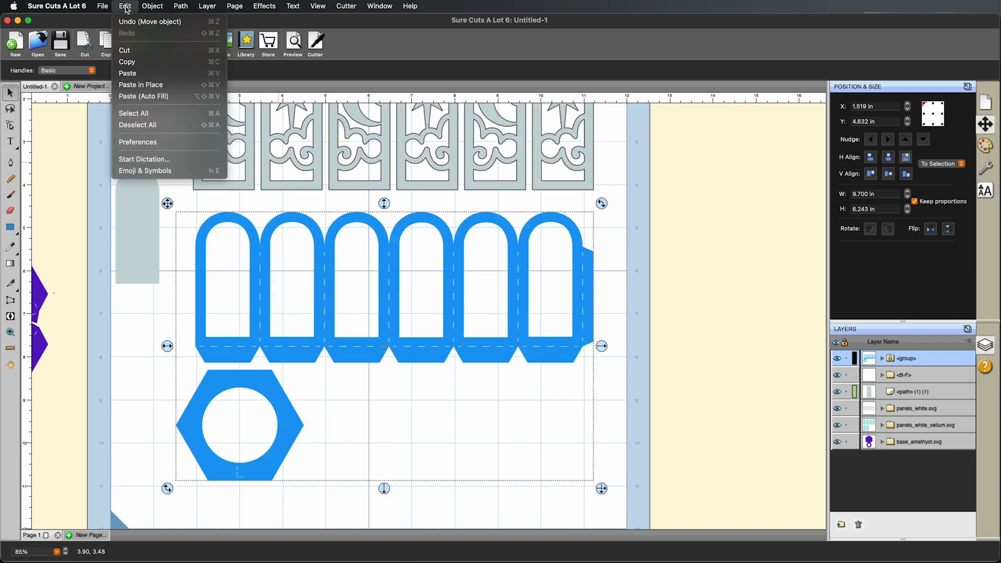
pyautogui.click(148, 63)
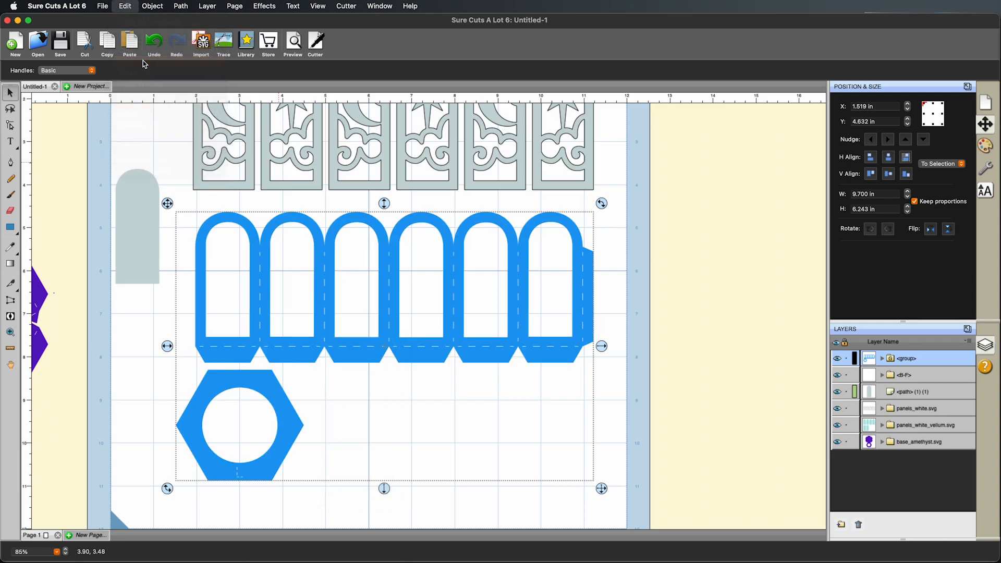
# - Create the 12" x 12" project Untitled-2 and paste the pattern near the mat's upper edge, at about X 0.715 in, Y 0.310 in
pyautogui.click(67, 88)
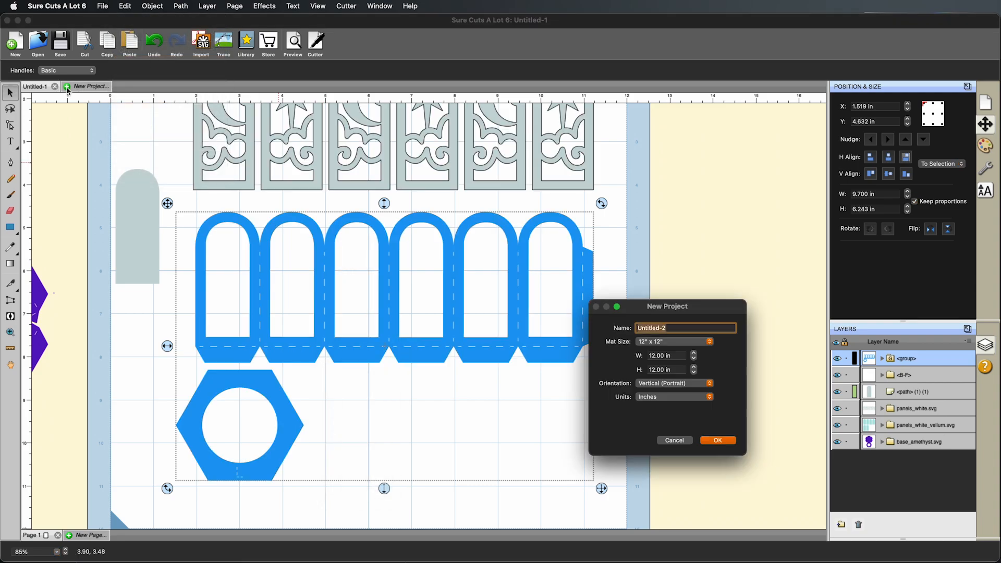
pyautogui.click(717, 441)
pyautogui.rightClick(317, 278)
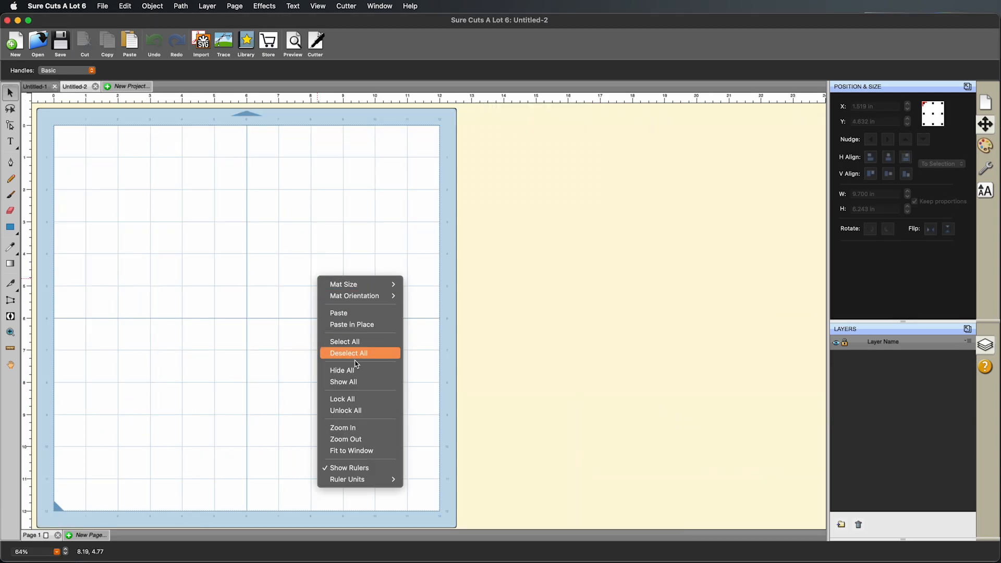
pyautogui.click(351, 313)
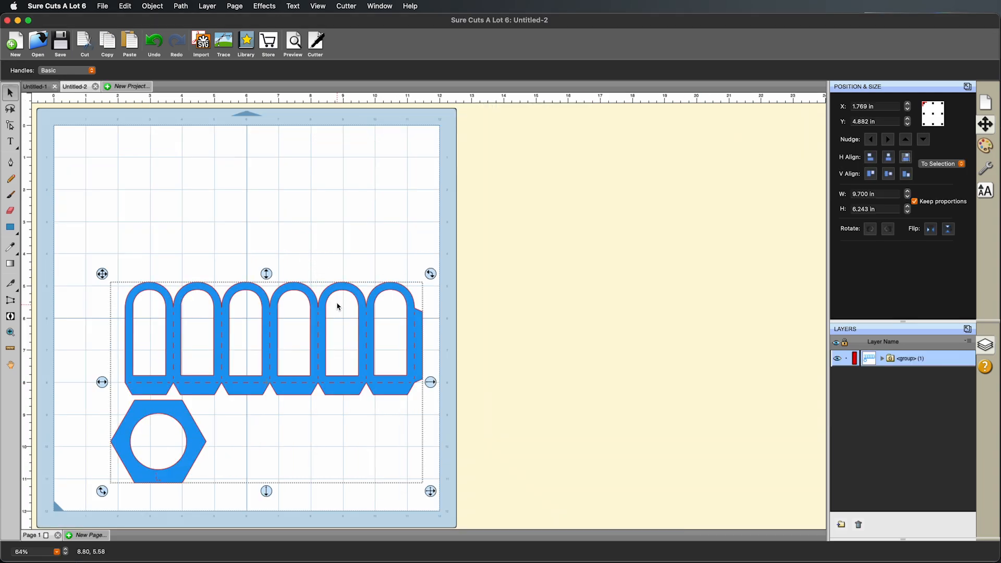
pyautogui.moveTo(337, 307); pyautogui.dragTo(314, 144)
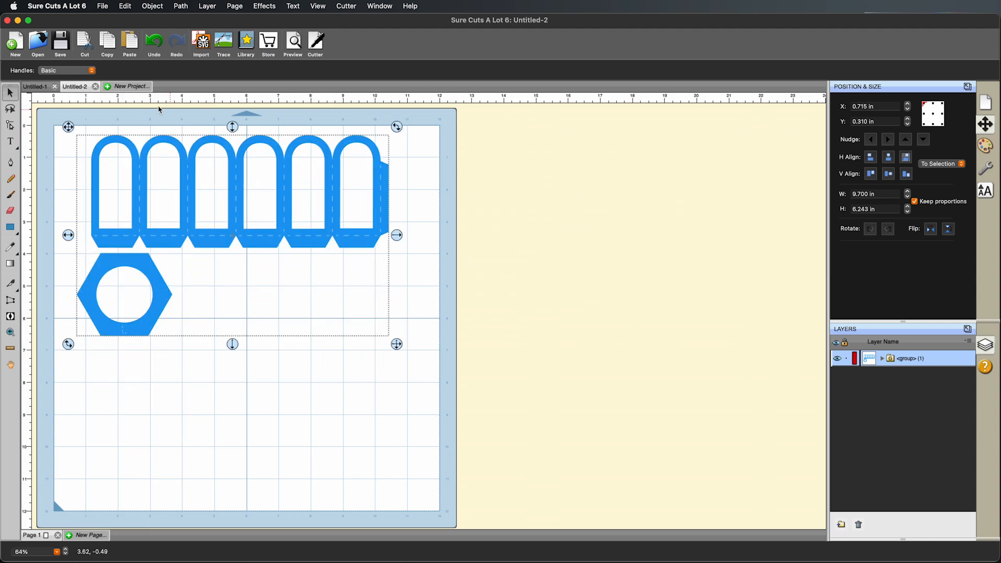
# - Save the new project to the Desktop as "Starry Night Customization" in Sure Cuts A Lot 6 (*.scut6) format
pyautogui.click(102, 6)
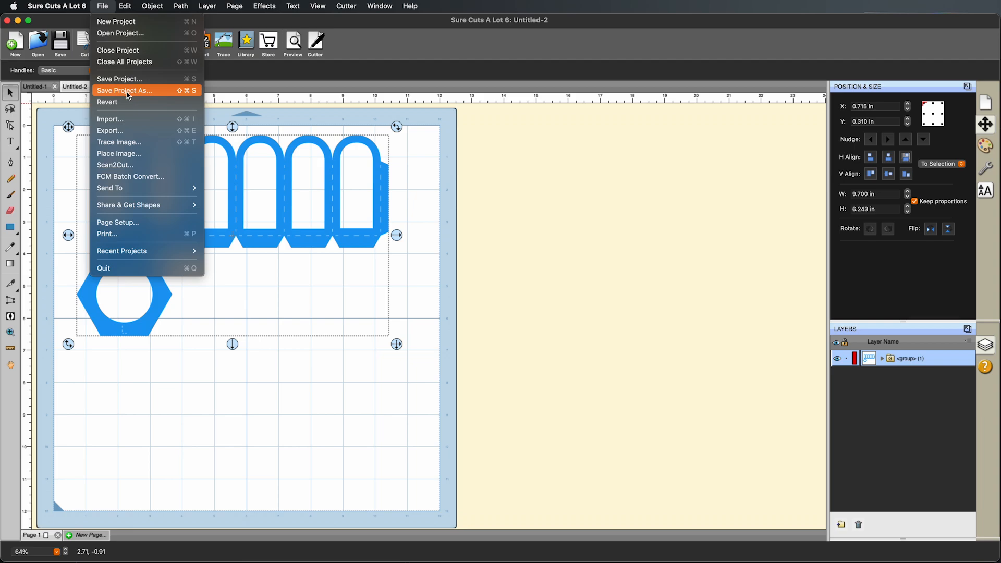
pyautogui.click(128, 91)
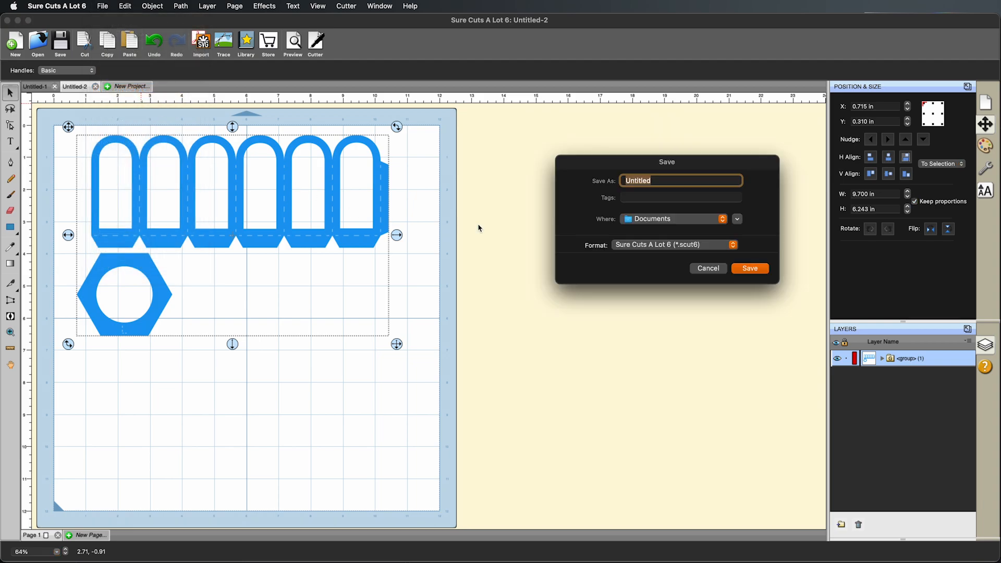
pyautogui.click(676, 227)
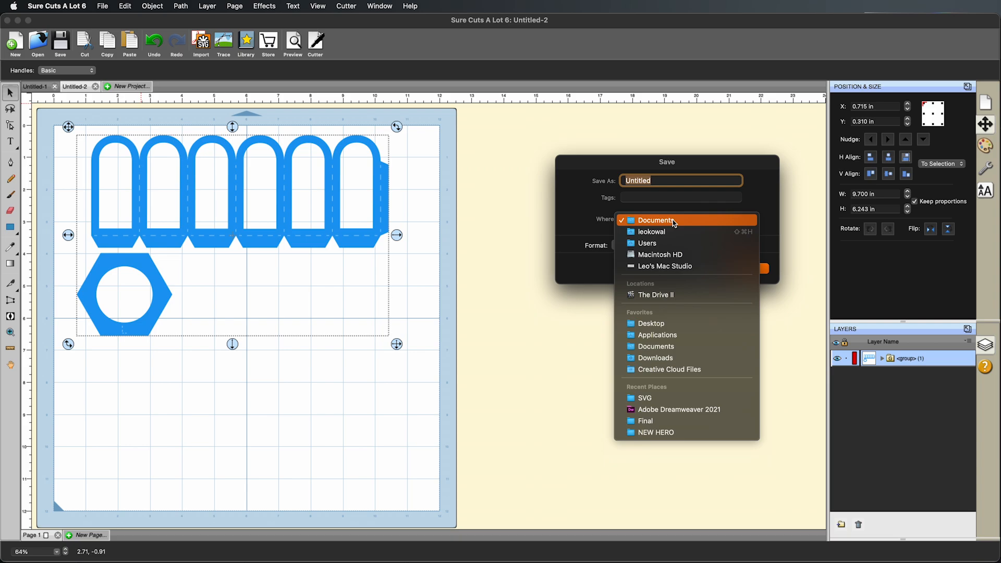
pyautogui.click(657, 323)
pyautogui.click(659, 181)
pyautogui.press('super+a')
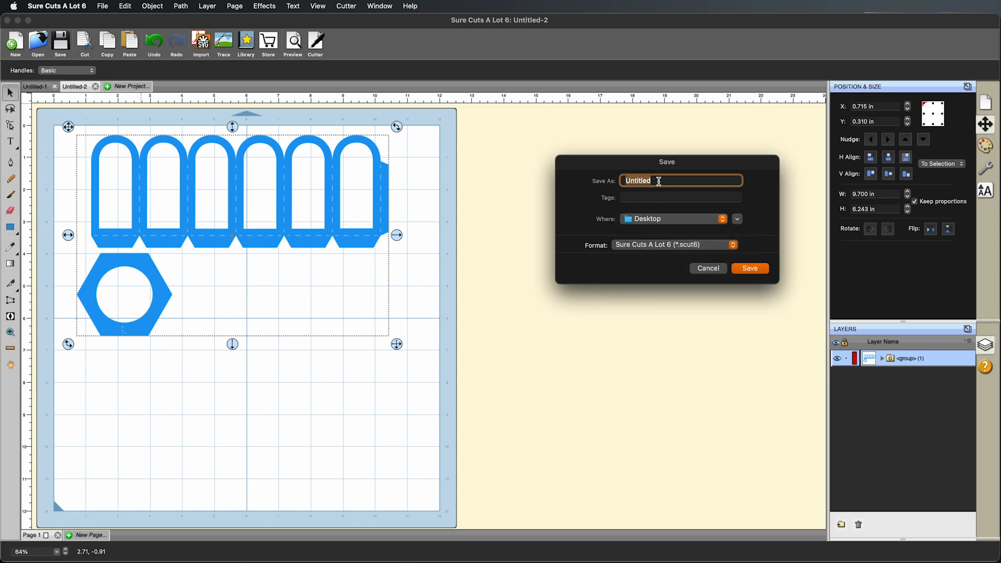
pyautogui.write('Starry Night Customization')
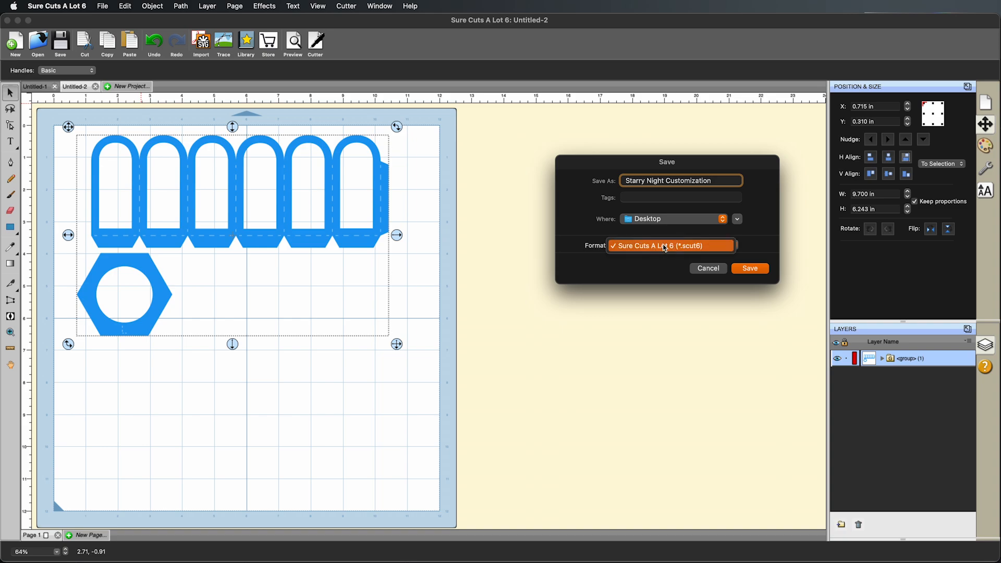
pyautogui.click(750, 269)
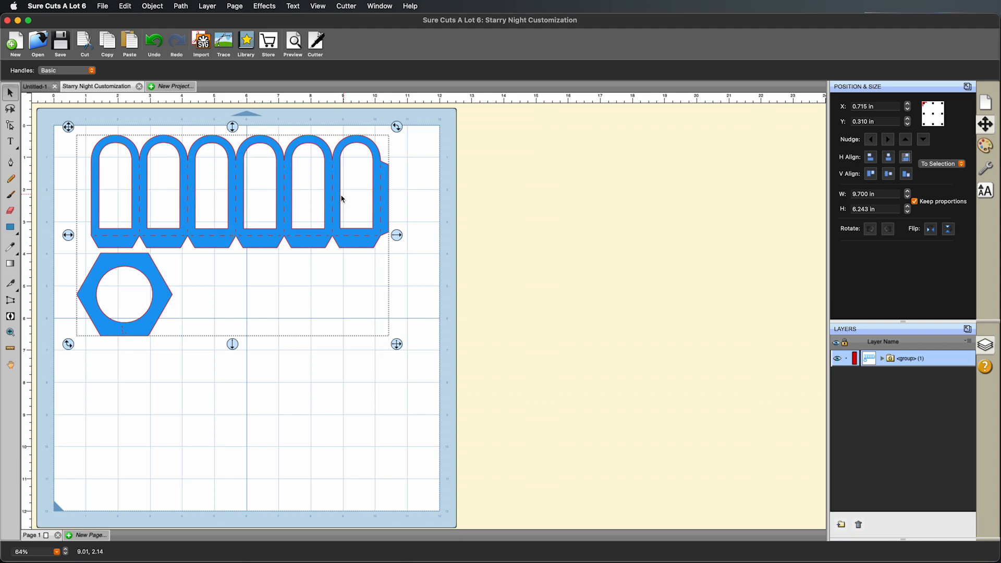
# - Delete the blue windowed pattern and the purple base from the Untitled-1 project
pyautogui.click(37, 88)
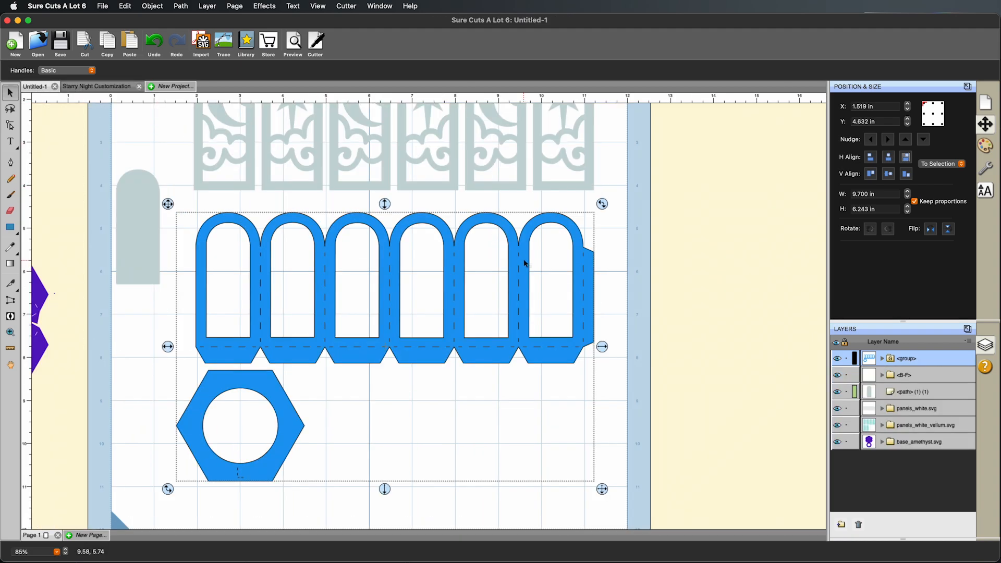
pyautogui.press('Delete')
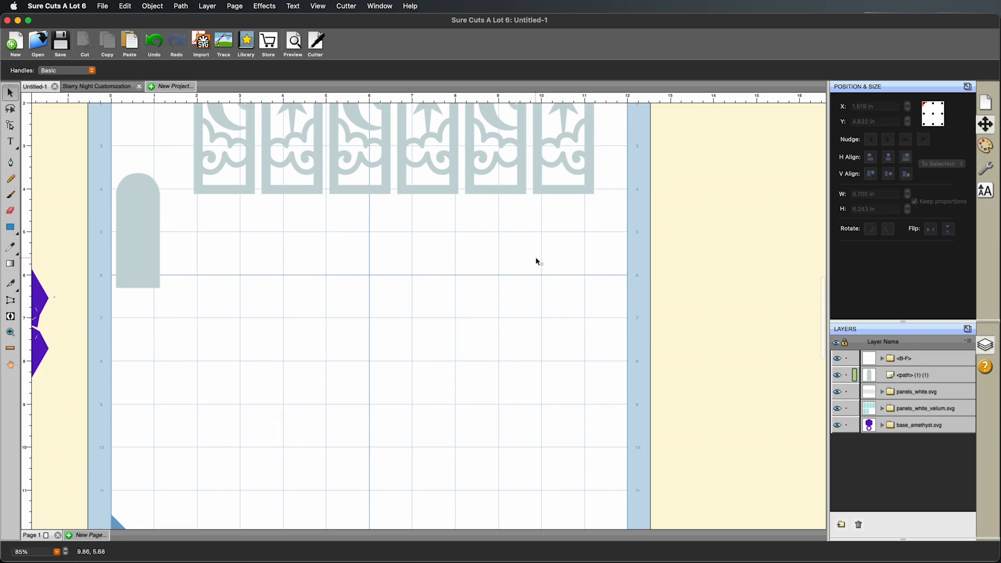
pyautogui.scroll(3, 537, 258)
pyautogui.hscroll(-2, 538, 261)
pyautogui.hscroll(-3, 537, 261)
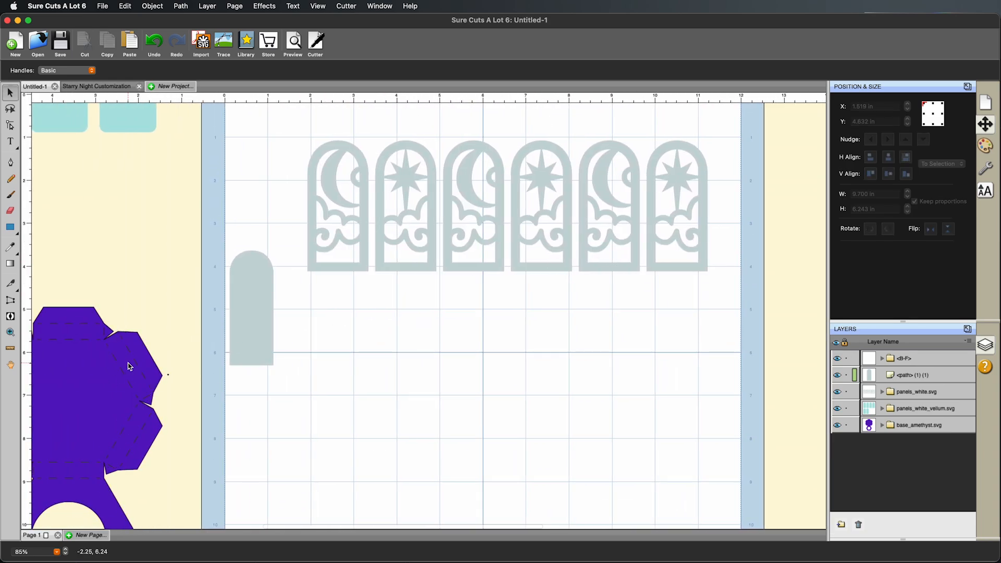
pyautogui.click(127, 361)
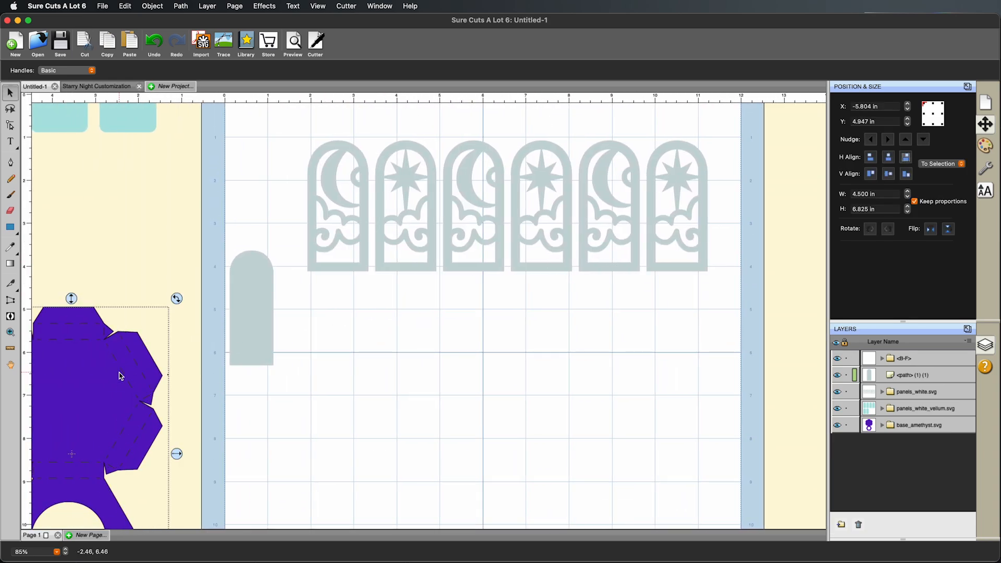
pyautogui.press('Delete')
# - Move the six vellum panels below the white panels and paste a copy beside the mat in the Starry Night Customization project
pyautogui.moveTo(136, 119); pyautogui.dragTo(597, 392)
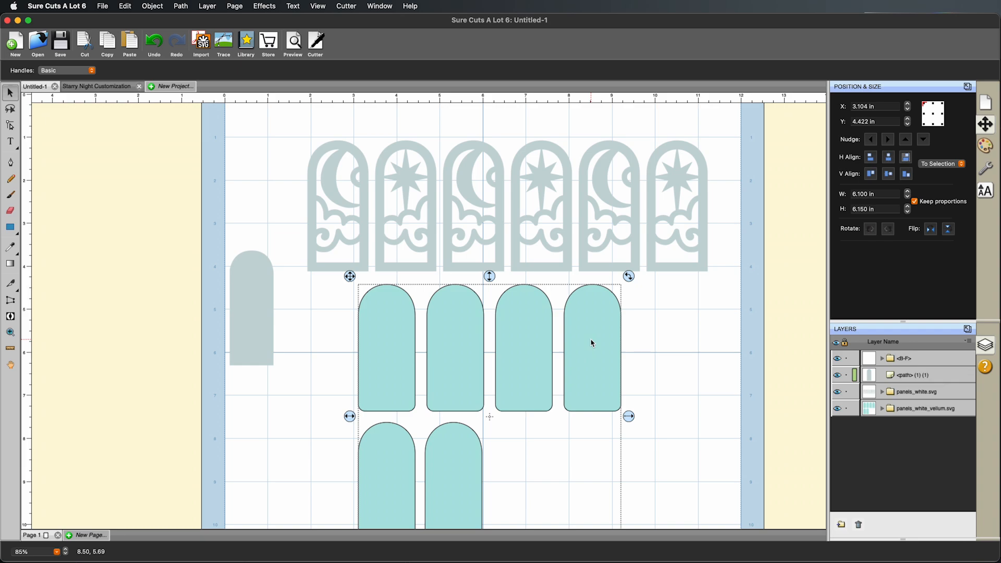
pyautogui.rightClick(455, 338)
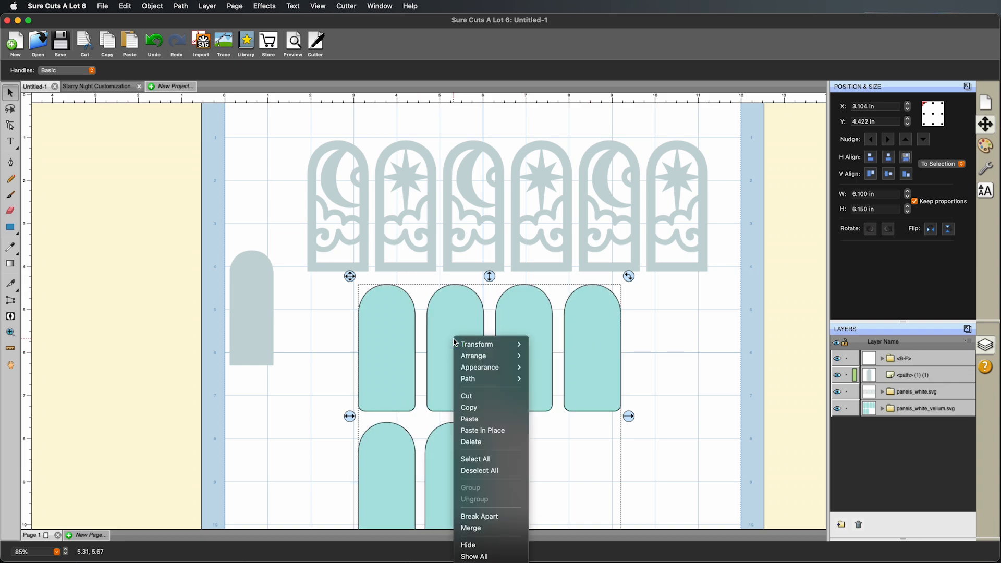
pyautogui.click(474, 417)
pyautogui.click(102, 87)
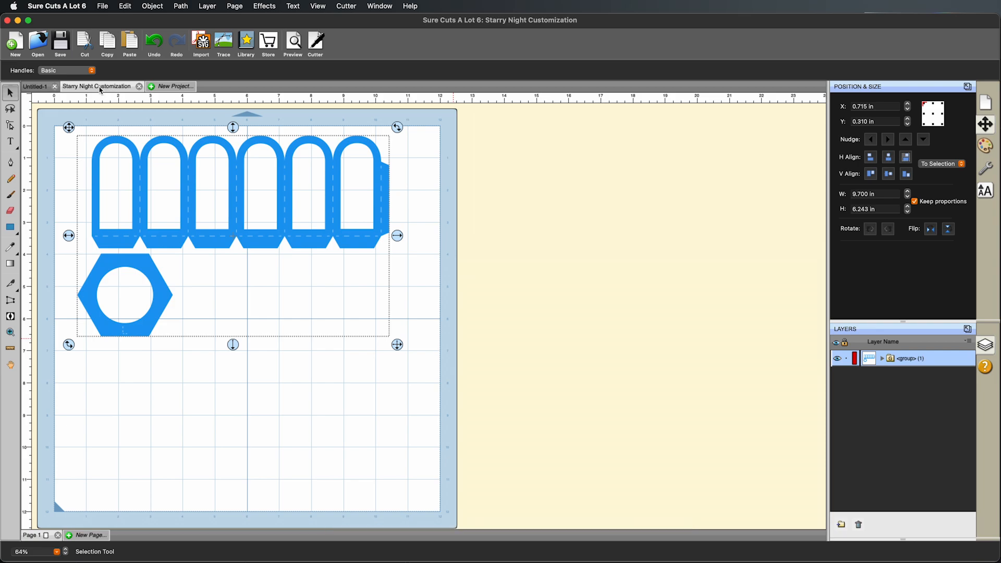
pyautogui.press('super+v')
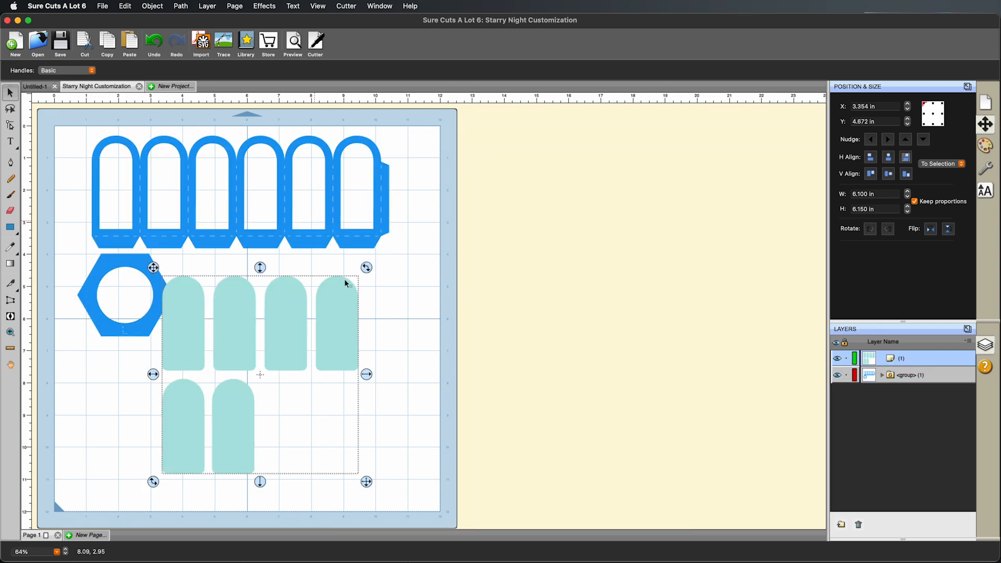
pyautogui.moveTo(346, 326); pyautogui.dragTo(632, 243)
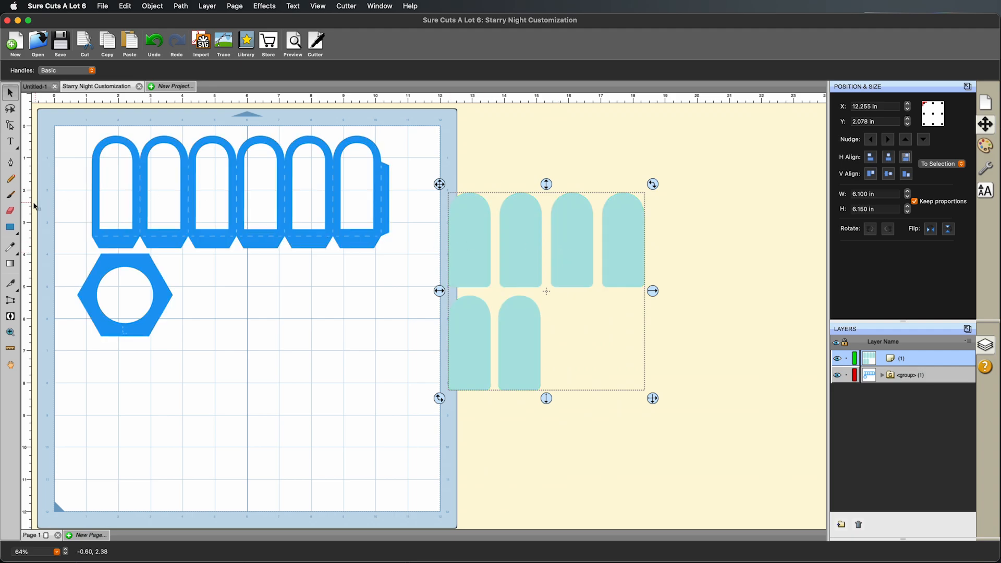
# - Erase the pasted vellum panels except the first one with a 1.50 in circular Eraser
pyautogui.click(11, 211)
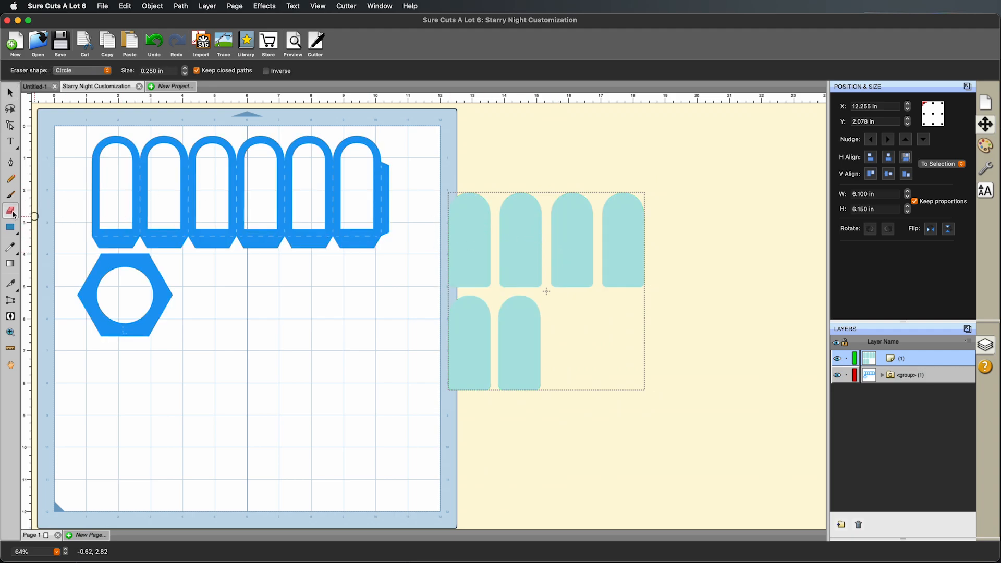
pyautogui.click(184, 69)
pyautogui.click(184, 69)
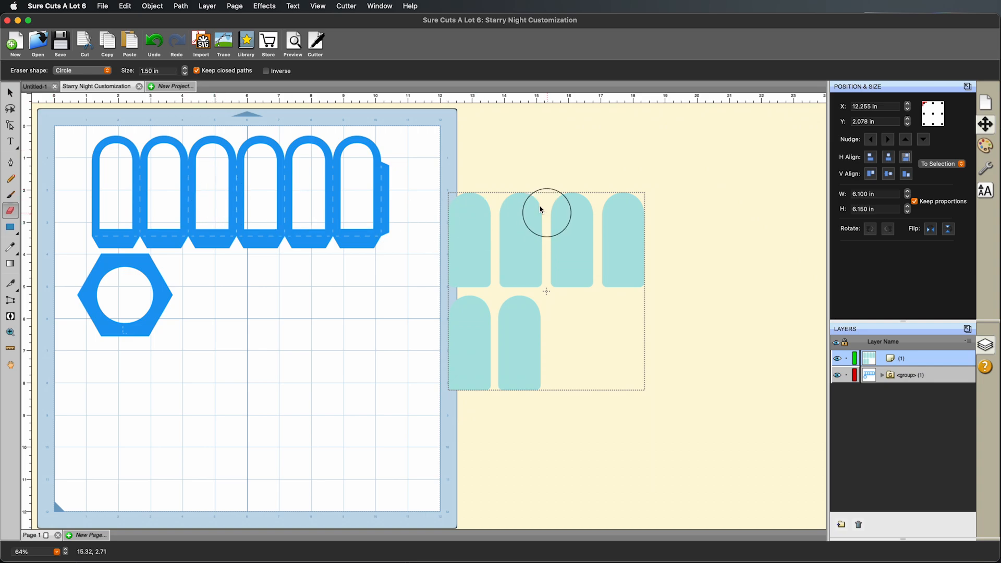
pyautogui.moveTo(527, 209)
pyautogui.mouseDown()
pyautogui.moveTo(522, 324)
pyautogui.moveTo(510, 377)
pyautogui.moveTo(537, 380)
pyautogui.moveTo(555, 209)
pyautogui.moveTo(573, 206)
pyautogui.moveTo(569, 286)
pyautogui.moveTo(598, 306)
pyautogui.moveTo(608, 178)
pyautogui.moveTo(647, 191)
pyautogui.moveTo(626, 297)
pyautogui.moveTo(587, 317)
pyautogui.moveTo(461, 318)
pyautogui.moveTo(454, 331)
pyautogui.moveTo(501, 350)
pyautogui.moveTo(474, 372)
pyautogui.moveTo(434, 373)
pyautogui.moveTo(466, 386)
pyautogui.moveTo(597, 379)
pyautogui.moveTo(634, 308)
pyautogui.moveTo(598, 212)
pyautogui.mouseUp()
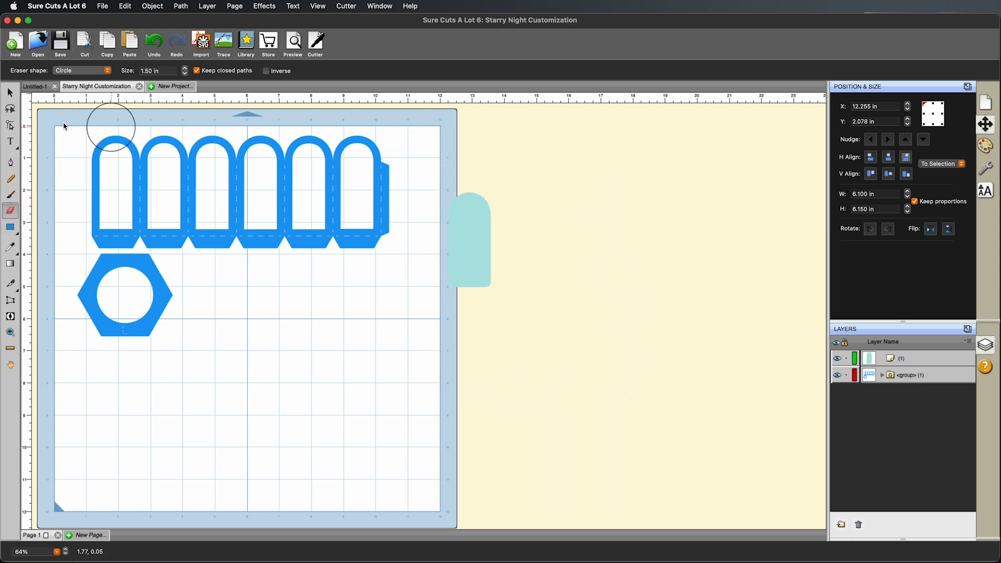
# - Position the remaining vellum panel over the pattern's first window, at about X 1.262 in, Y 0.423 in
pyautogui.click(10, 92)
pyautogui.click(474, 224)
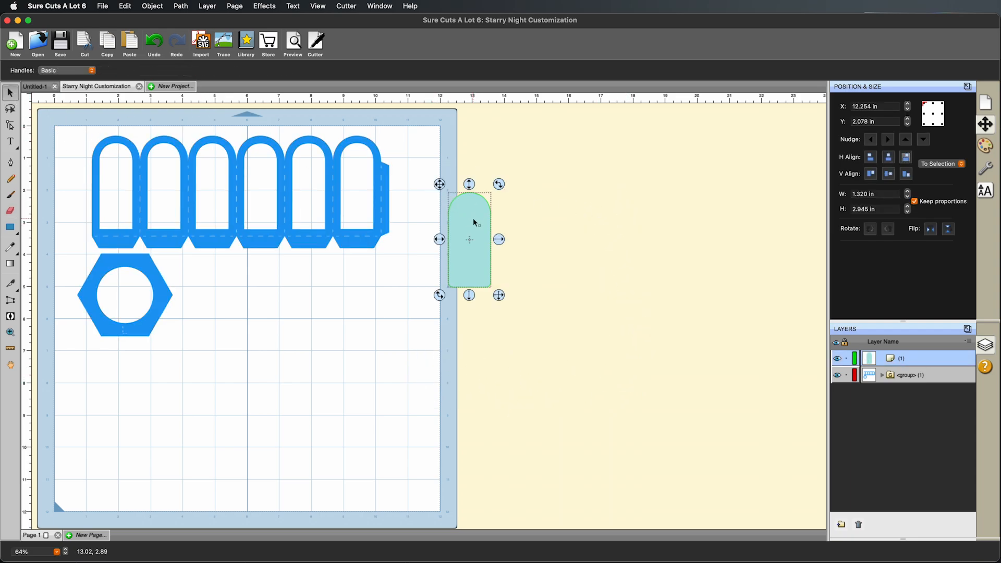
pyautogui.moveTo(473, 222); pyautogui.dragTo(127, 168)
pyautogui.press('super+equal')
pyautogui.press('super+equal')
pyautogui.press('super+equal')
pyautogui.click(139, 209)
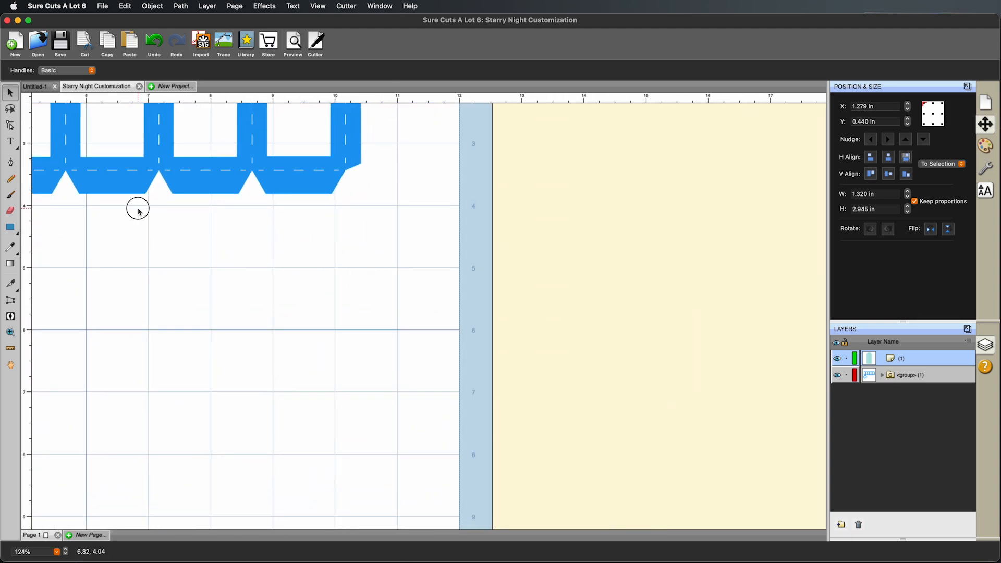
pyautogui.moveTo(138, 208); pyautogui.dragTo(624, 389)
pyautogui.moveTo(325, 220); pyautogui.dragTo(325, 221)
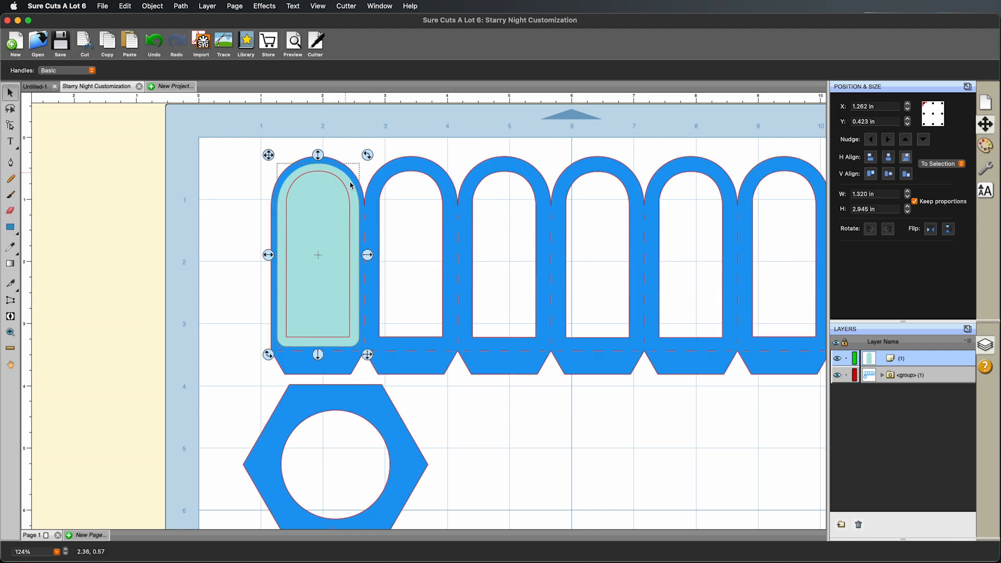
# - Move the vellum panel off the pattern, cut it from the project, and return to the Untitled-1 project
pyautogui.moveTo(322, 256); pyautogui.dragTo(218, 262)
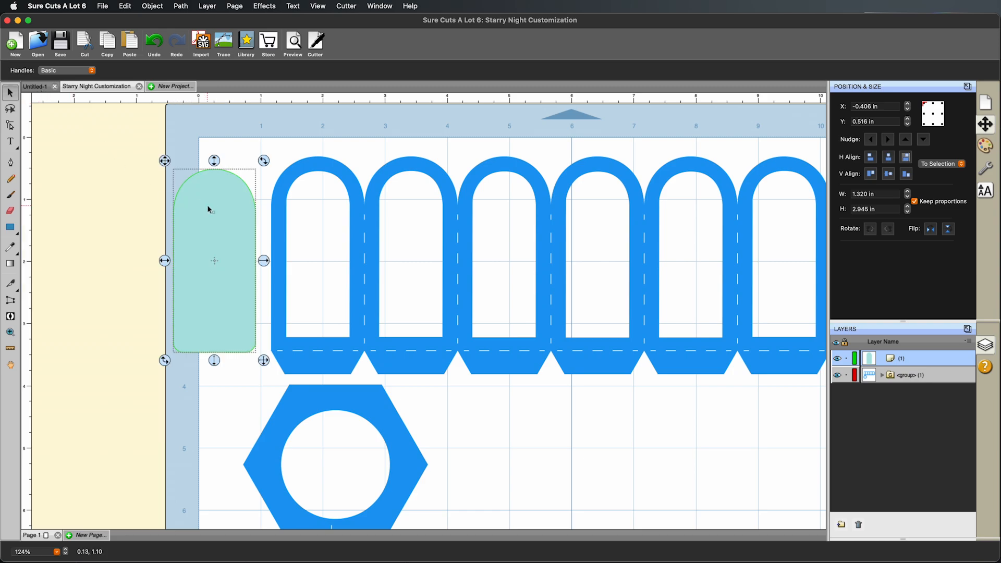
pyautogui.press('super+x')
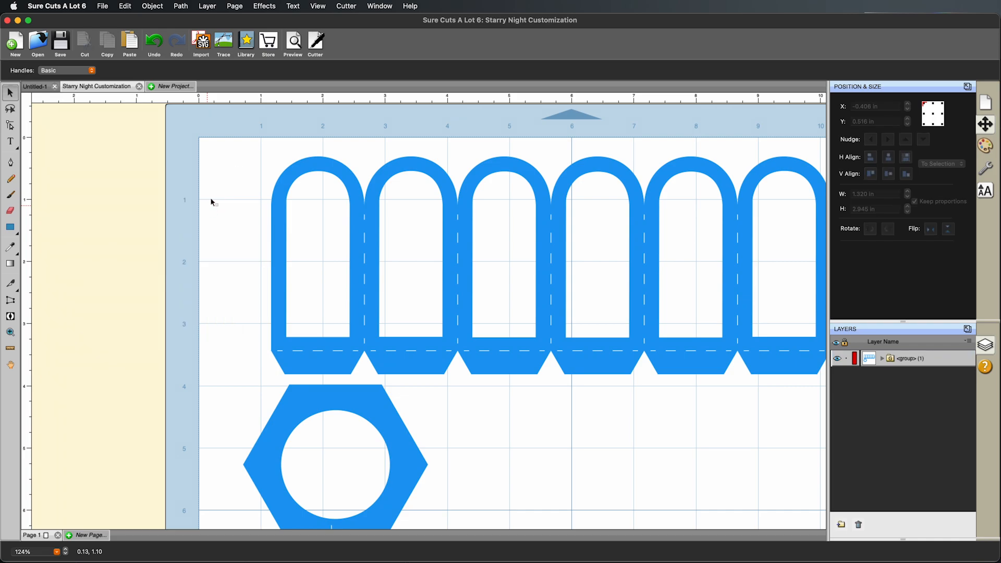
pyautogui.click(34, 86)
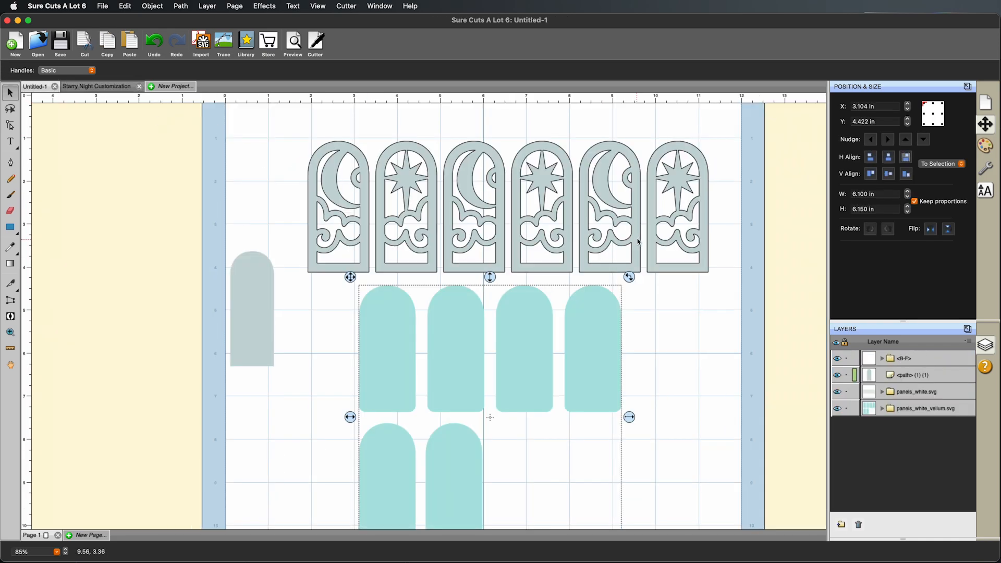
# - Delete the six teal vellum panels from the Untitled-1 project, keeping the white panels and the plain window shape
pyautogui.click(635, 223)
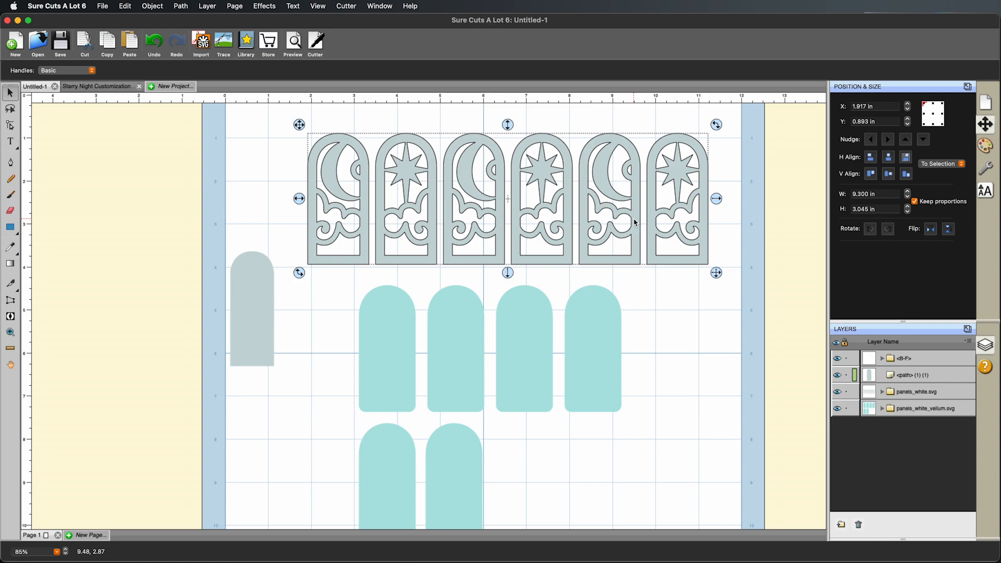
pyautogui.press('super+minus')
pyautogui.press('super+minus')
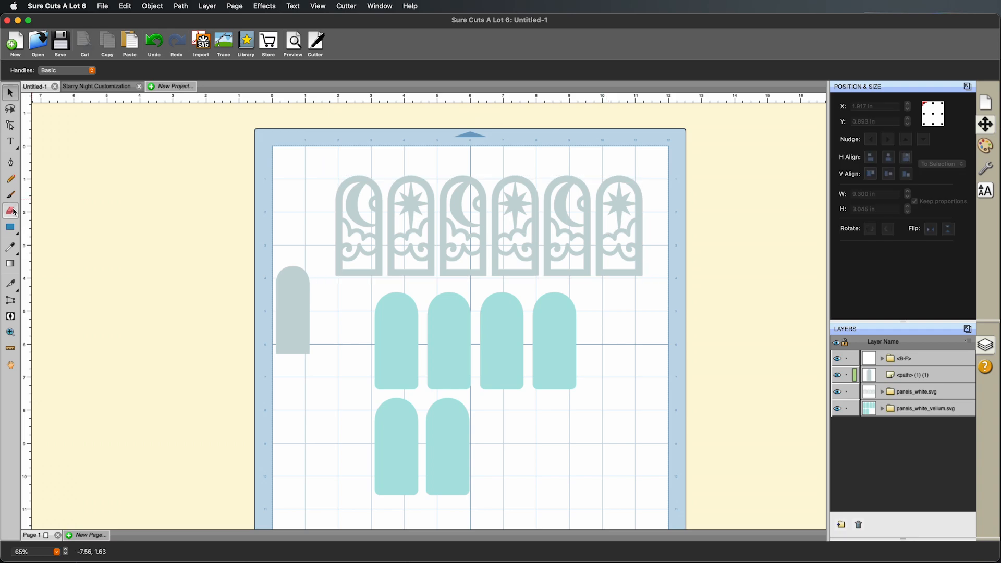
pyautogui.click(11, 211)
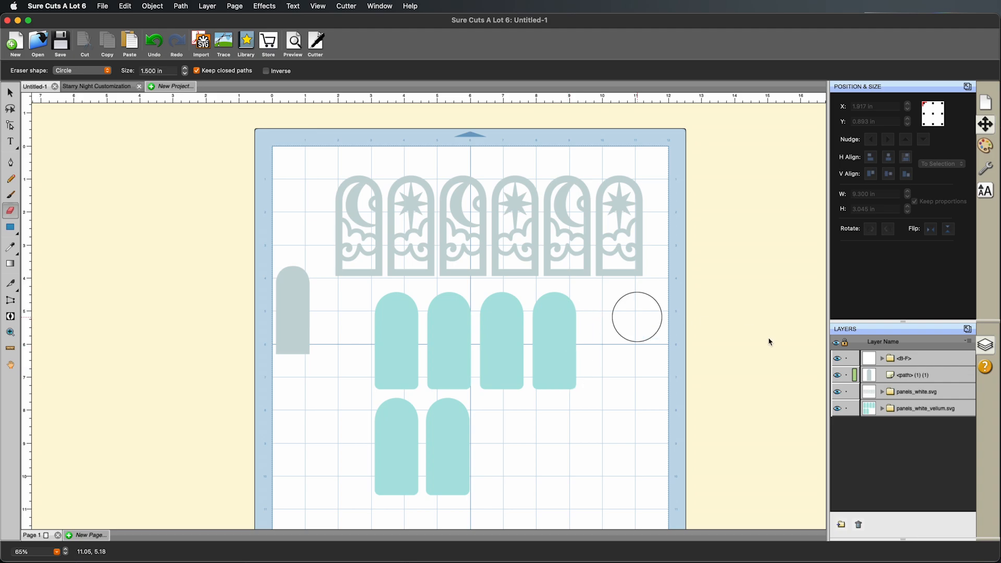
pyautogui.click(918, 411)
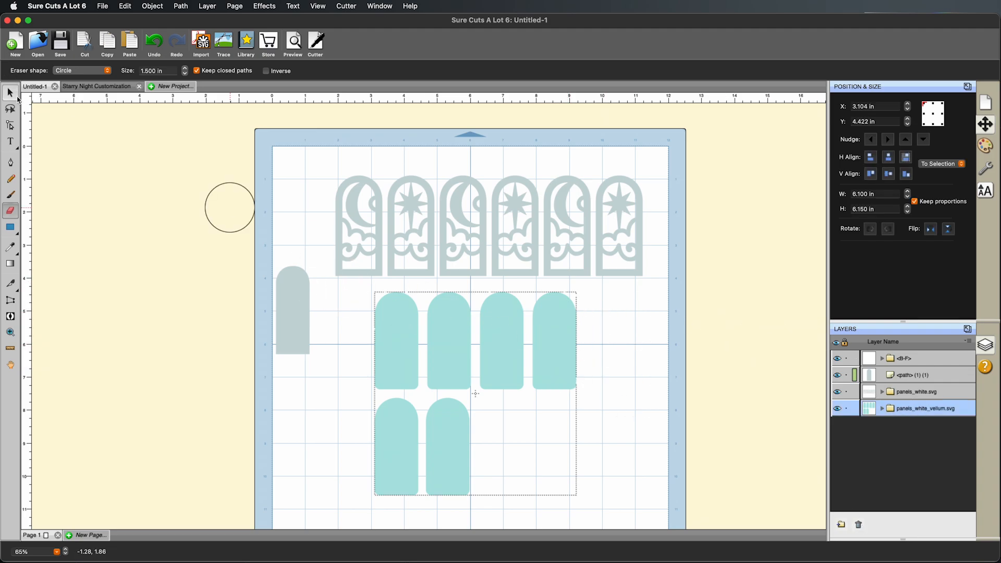
pyautogui.click(15, 95)
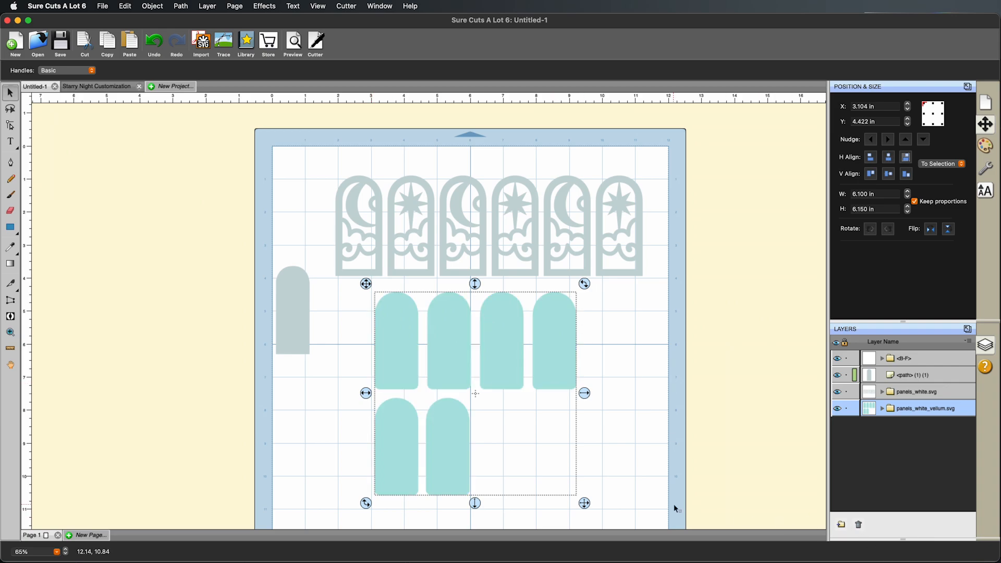
pyautogui.press('Delete')
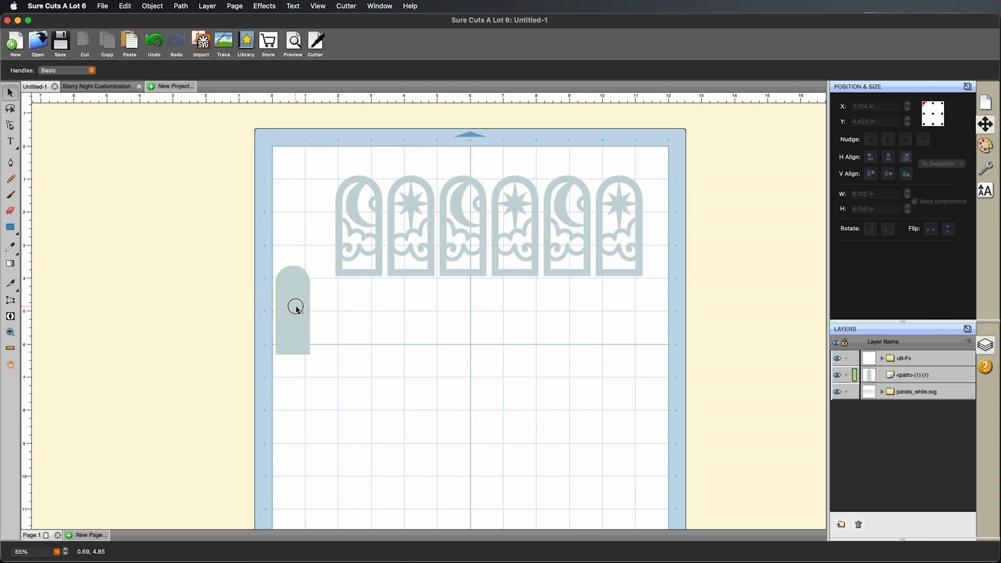
# - Move the plain window shape to about X 0.541 in, Y 1.535 in, and shift the row of six white panels lower on the mat
pyautogui.moveTo(295, 307); pyautogui.dragTo(304, 245)
pyautogui.moveTo(381, 217); pyautogui.dragTo(397, 271)
pyautogui.moveTo(307, 237)
pyautogui.mouseDown()
pyautogui.moveTo(381, 269)
pyautogui.moveTo(313, 233)
pyautogui.mouseUp()
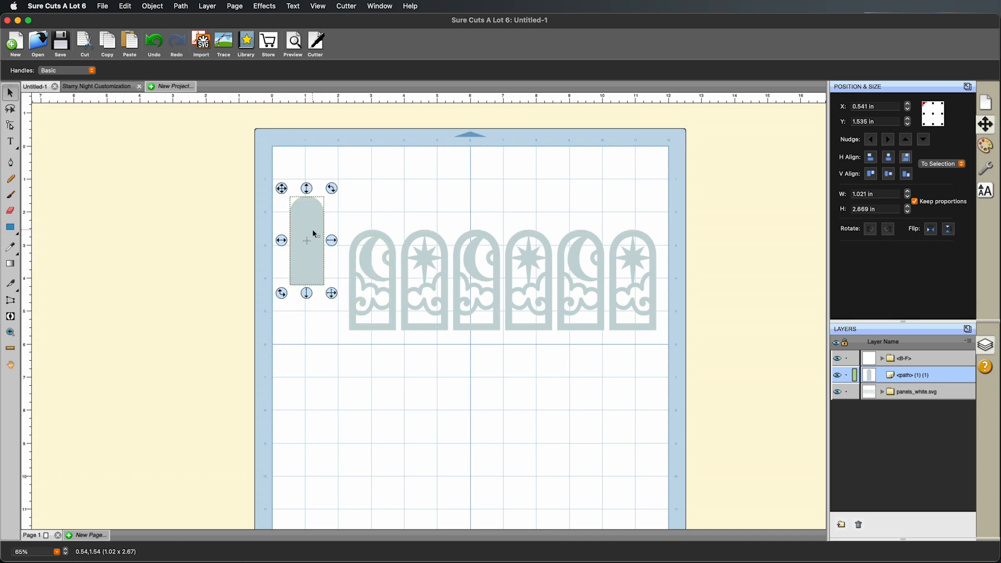
# - Move the solid grey arch over the window opening of the first moon panel
pyautogui.press('super+equal')
pyautogui.press('super+equal')
pyautogui.press('super+equal')
pyautogui.press('super+equal')
pyautogui.press('super+equal')
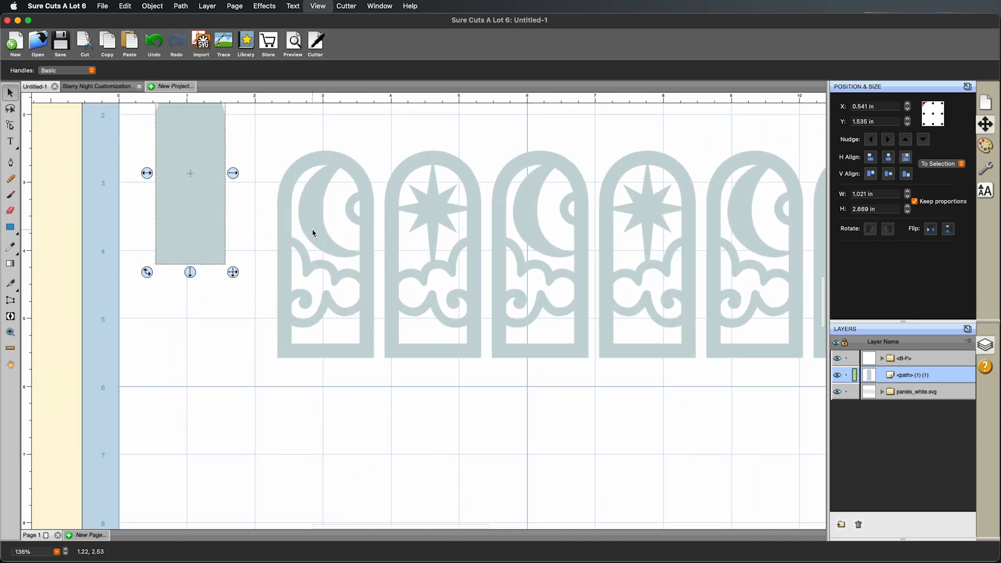
pyautogui.scroll(3, 479, 235)
pyautogui.hscroll(1, 479, 235)
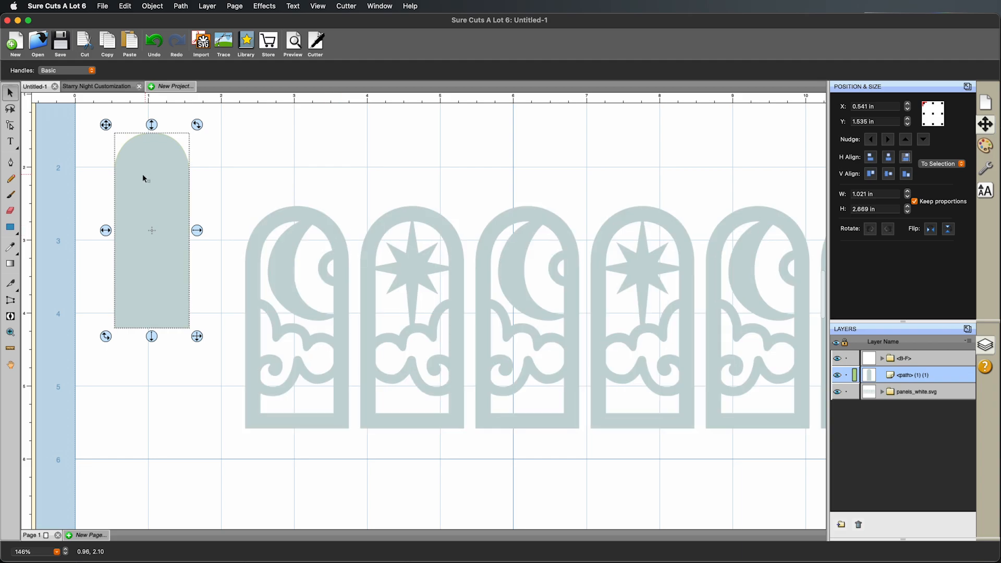
pyautogui.moveTo(143, 174); pyautogui.dragTo(291, 264)
pyautogui.scroll(5, 290, 264)
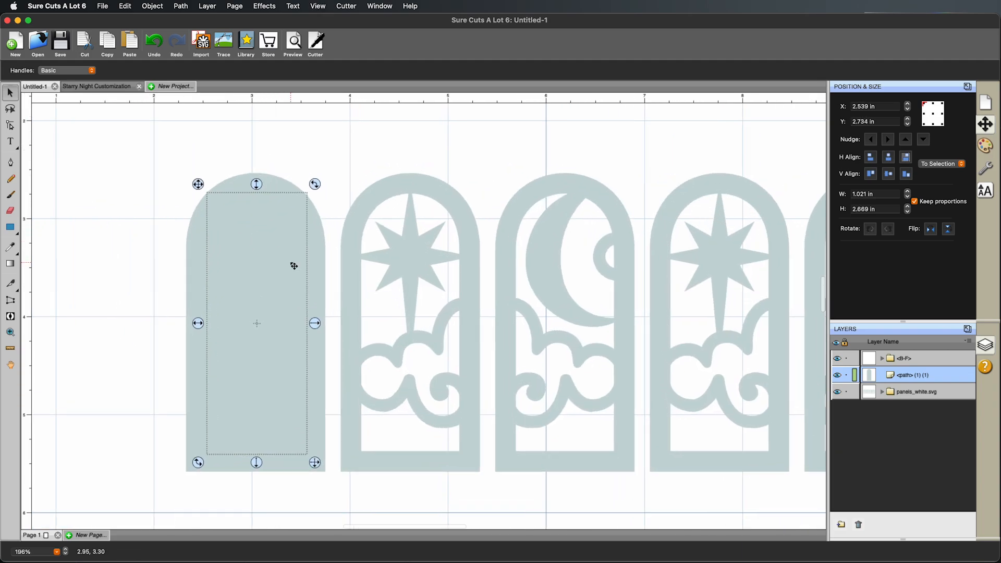
# - Fill the solid arch on the first panel with bright green
pyautogui.click(260, 232)
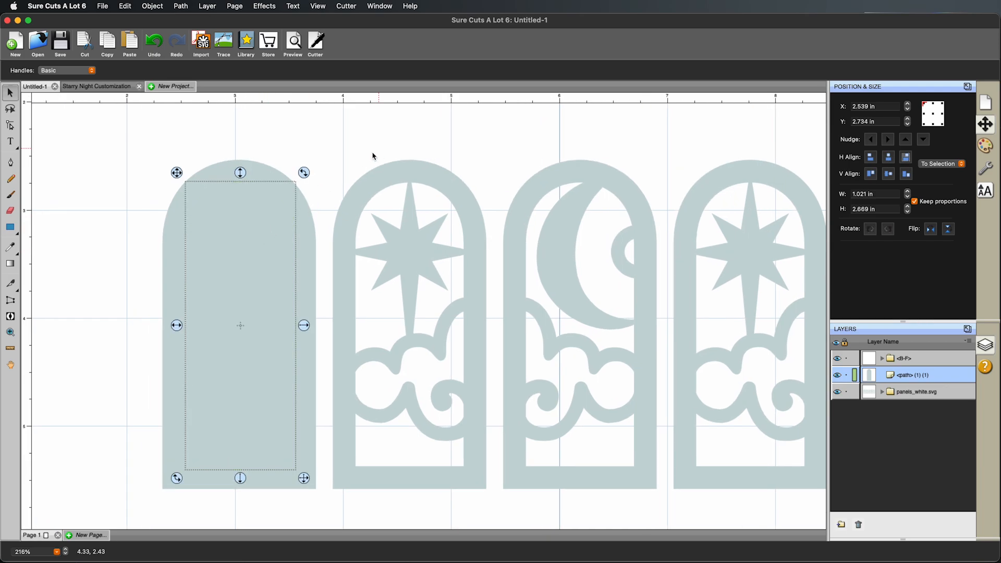
pyautogui.click(374, 156)
pyautogui.click(269, 218)
pyautogui.press('super+y')
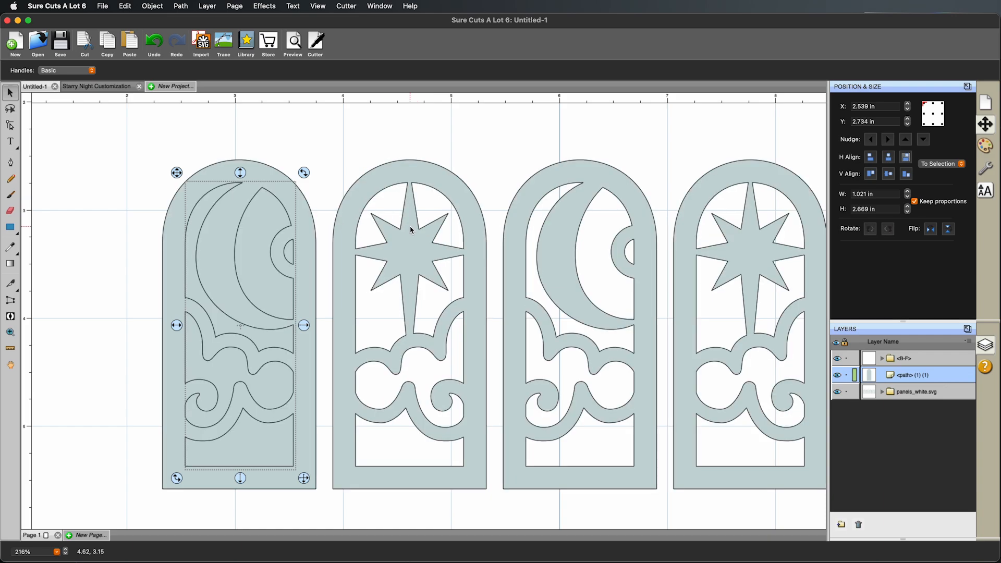
pyautogui.press('super+y')
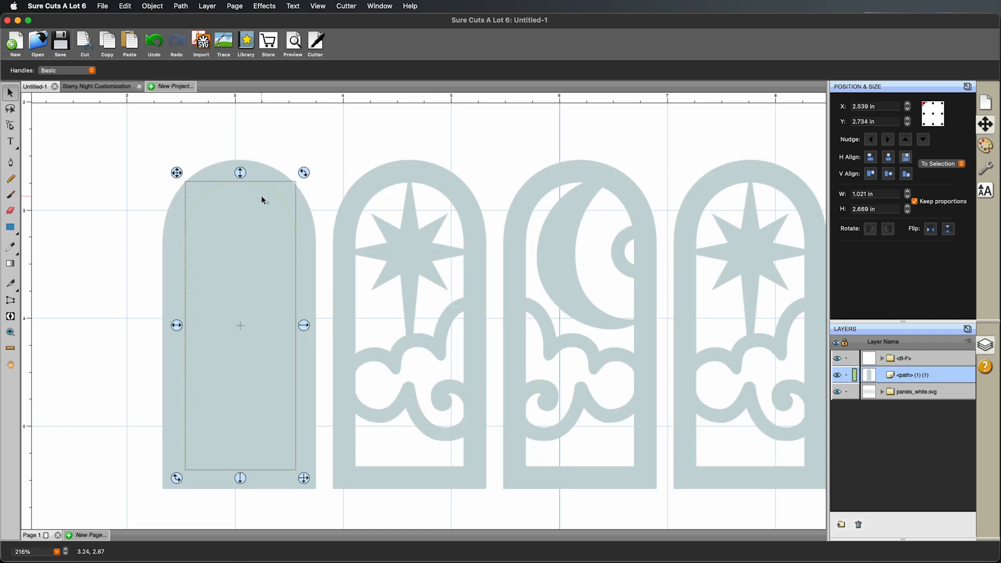
pyautogui.press('super+y')
pyautogui.click(987, 147)
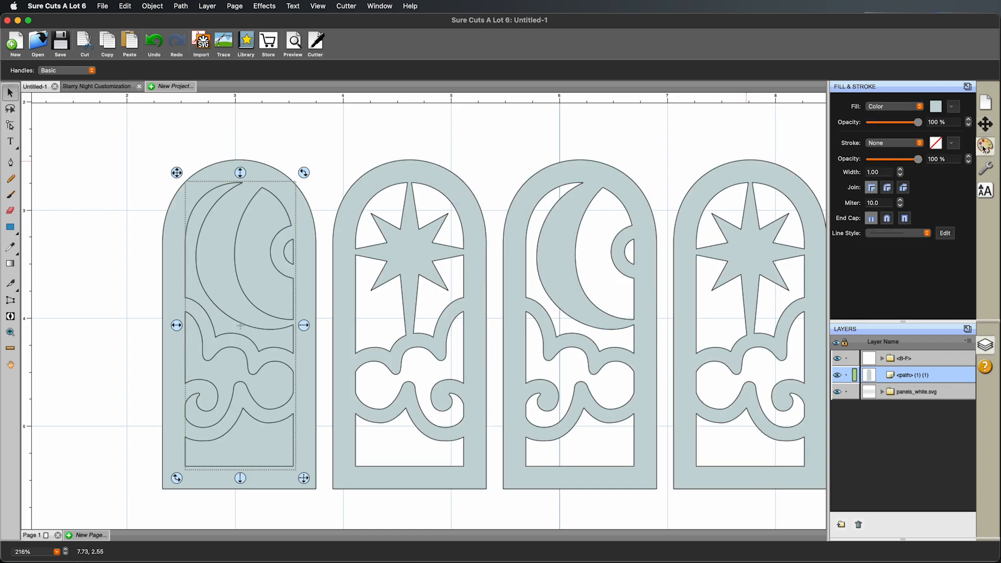
pyautogui.click(938, 107)
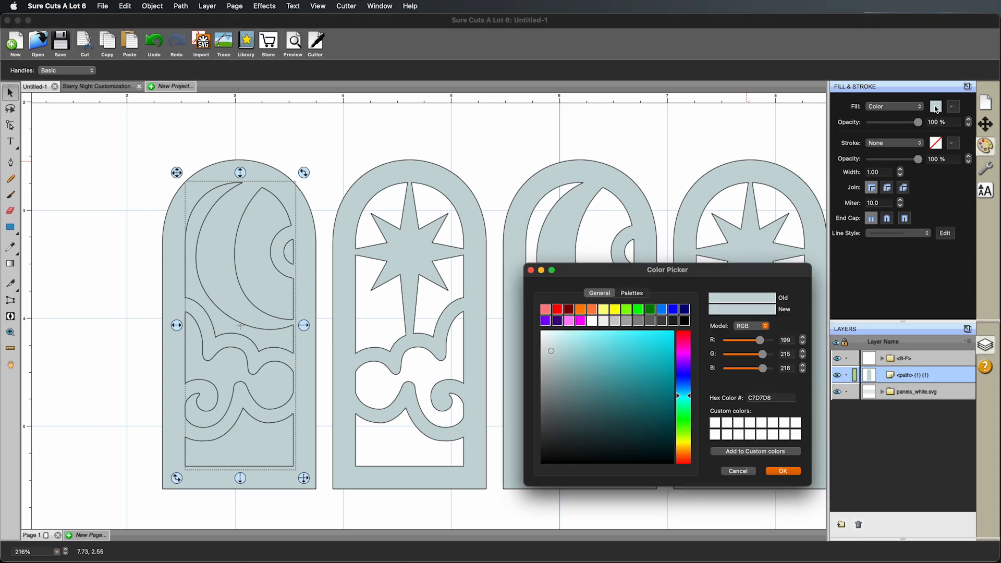
pyautogui.click(627, 309)
pyautogui.click(779, 473)
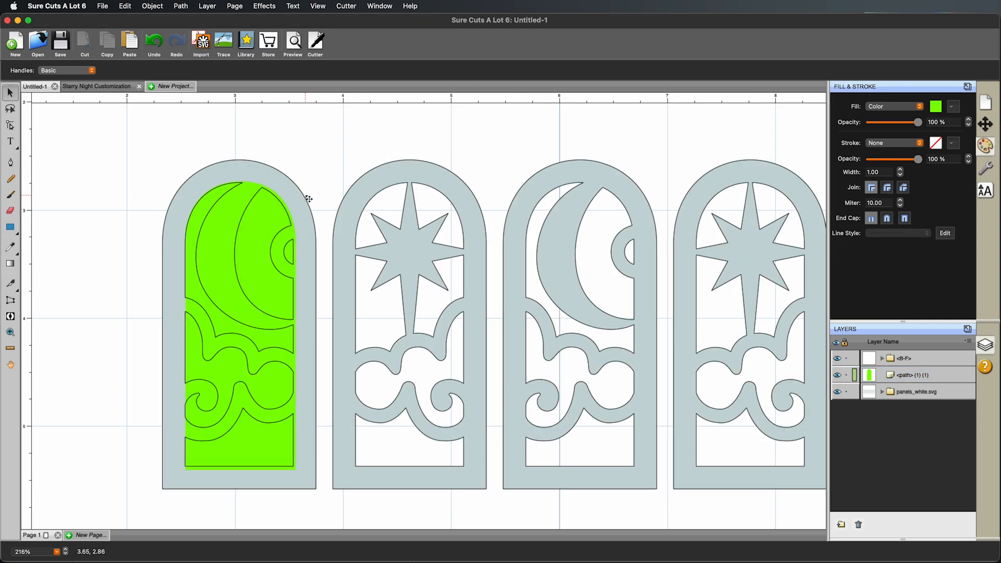
# - Nudge the green arch horizontally to X 2.529 in to centre it in the first panel's opening
pyautogui.click(266, 215)
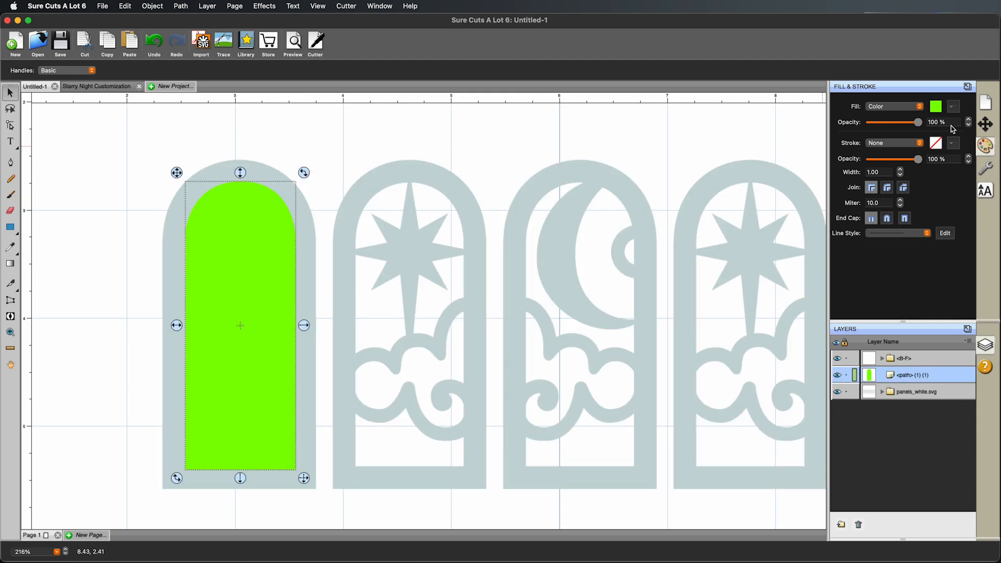
pyautogui.click(993, 127)
pyautogui.click(871, 141)
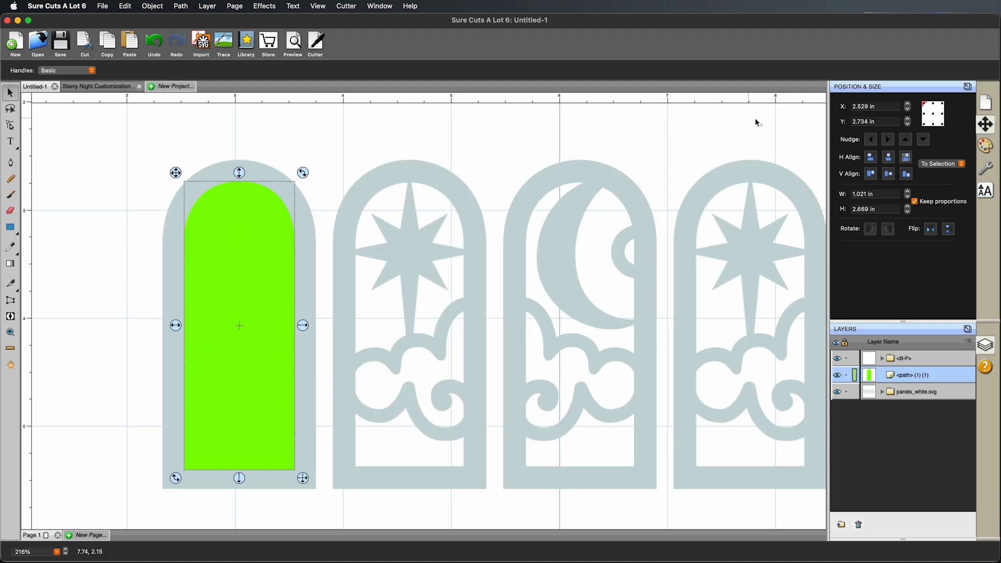
pyautogui.click(871, 140)
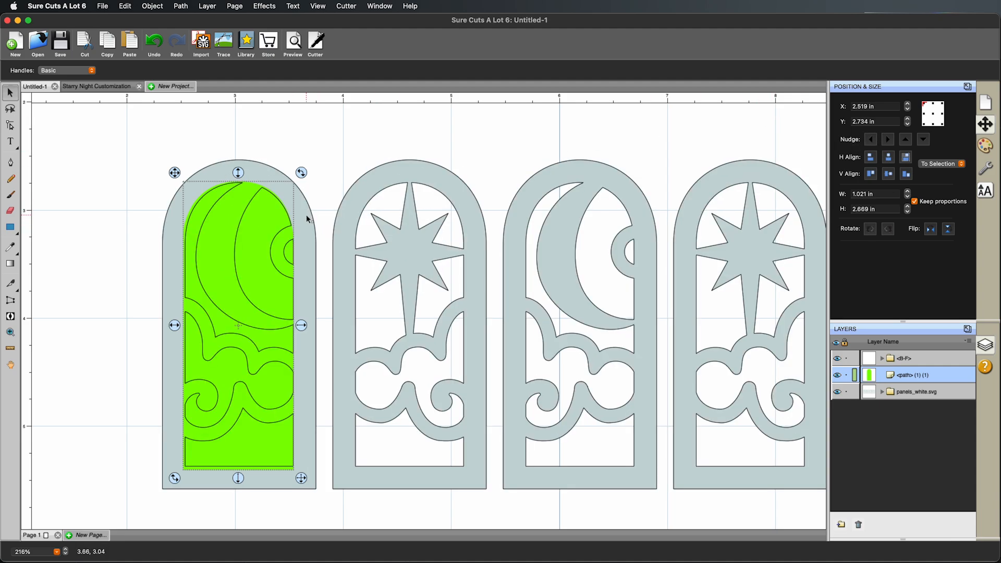
pyautogui.click(890, 140)
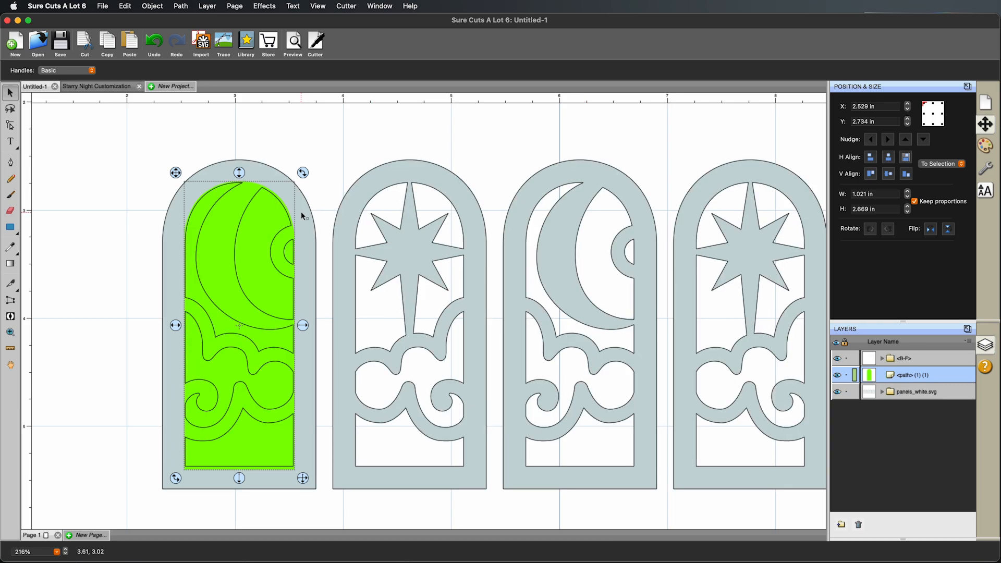
# - Select the green arch together with all six panels and subtract the arch using Back Minus Front
pyautogui.scroll(-5, 302, 214)
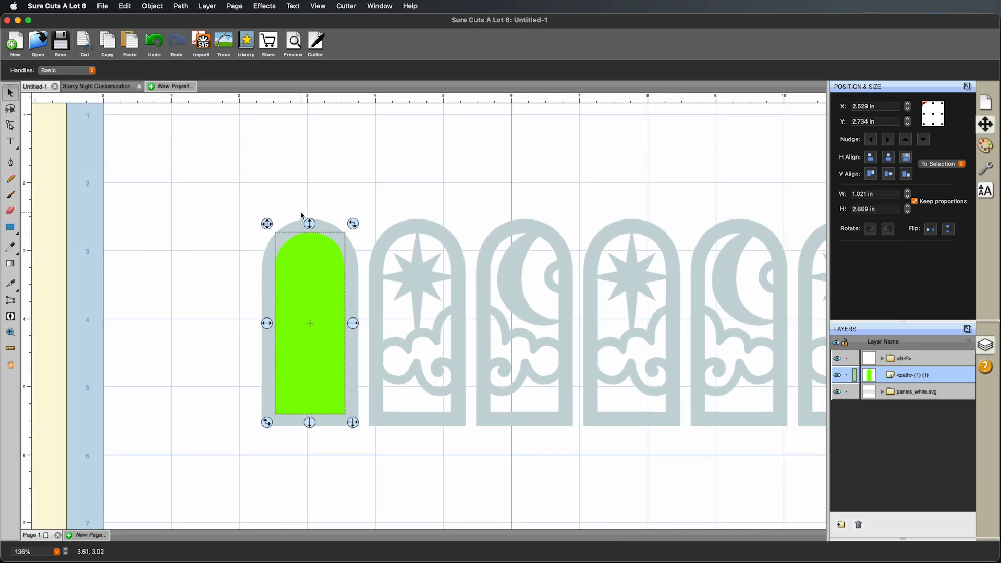
pyautogui.hscroll(3, 552, 193)
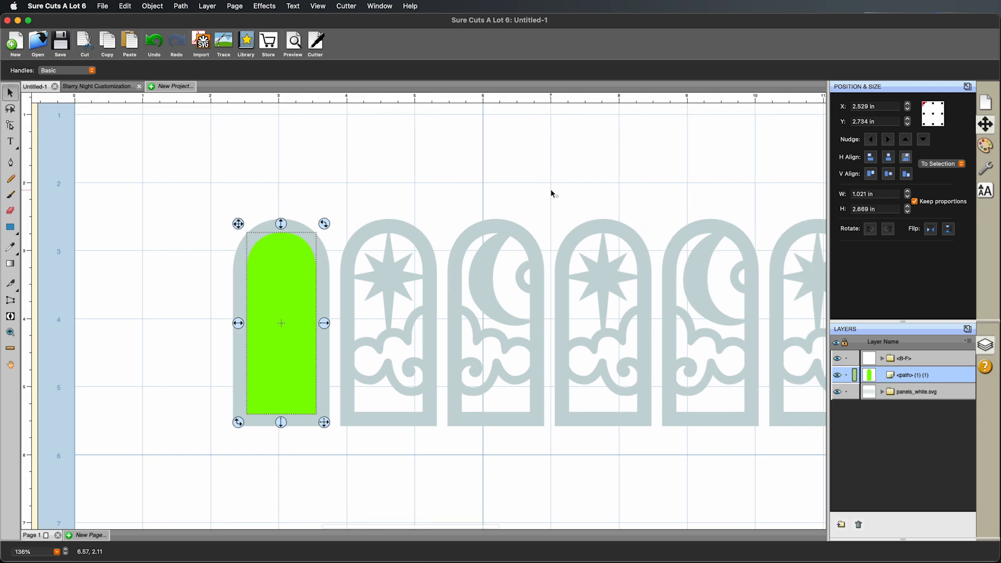
pyautogui.hscroll(5, 552, 194)
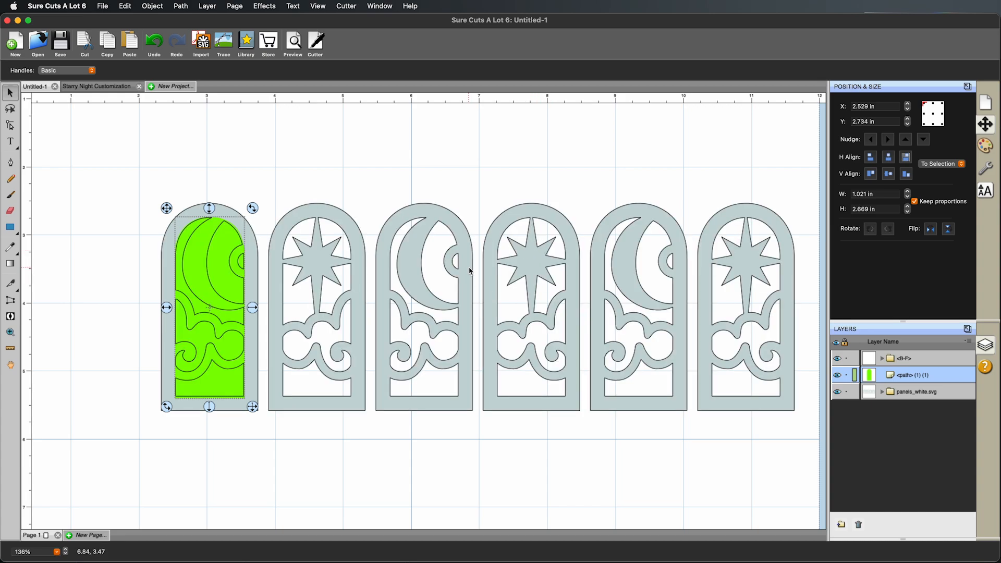
pyautogui.moveTo(117, 172); pyautogui.dragTo(813, 438)
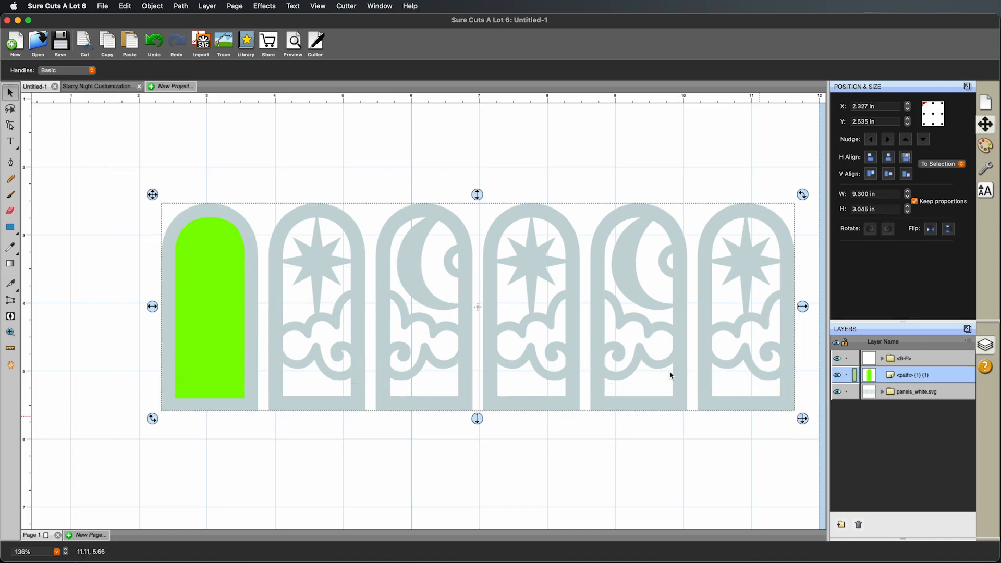
pyautogui.click(153, 6)
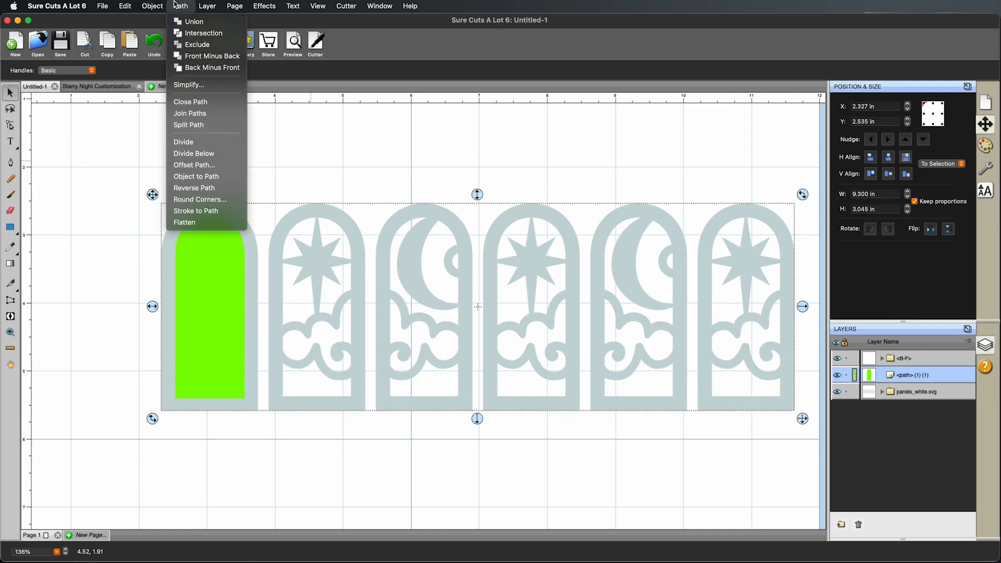
pyautogui.click(204, 57)
pyautogui.press('super+z')
pyautogui.click(180, 5)
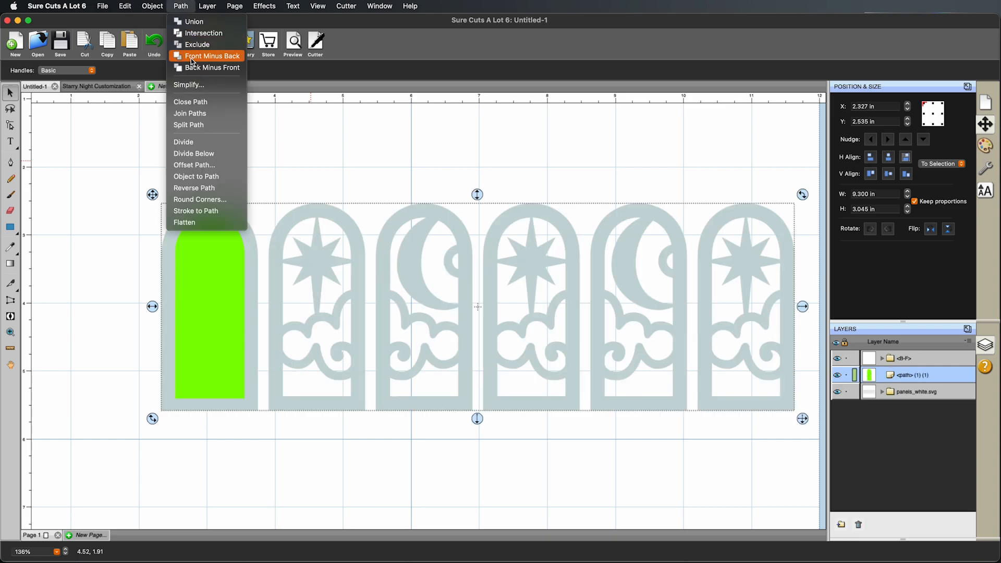
pyautogui.click(194, 68)
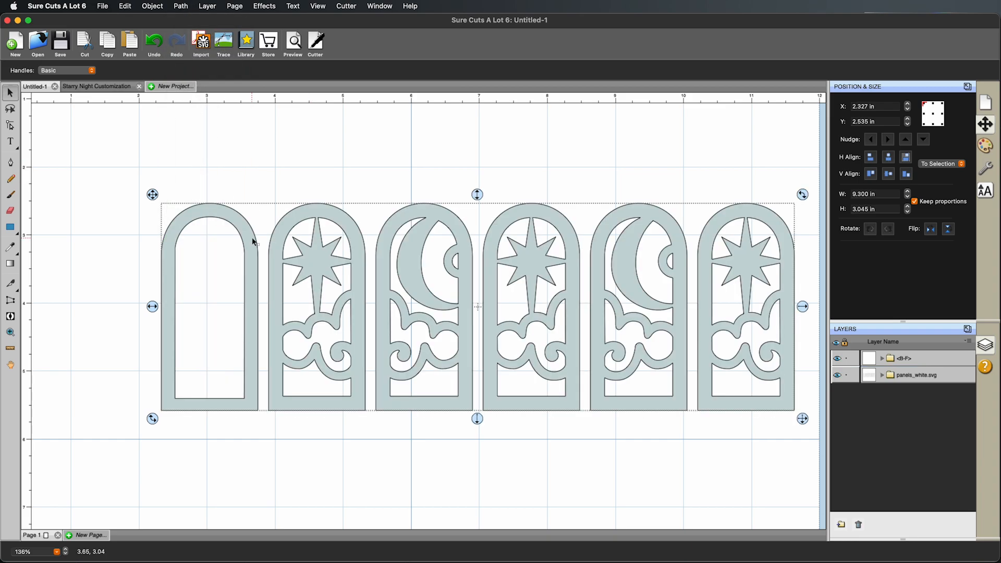
# - Compare the first panel's cleared opening with the arched window frames in the Starry Night Customization project
pyautogui.scroll(5, 253, 242)
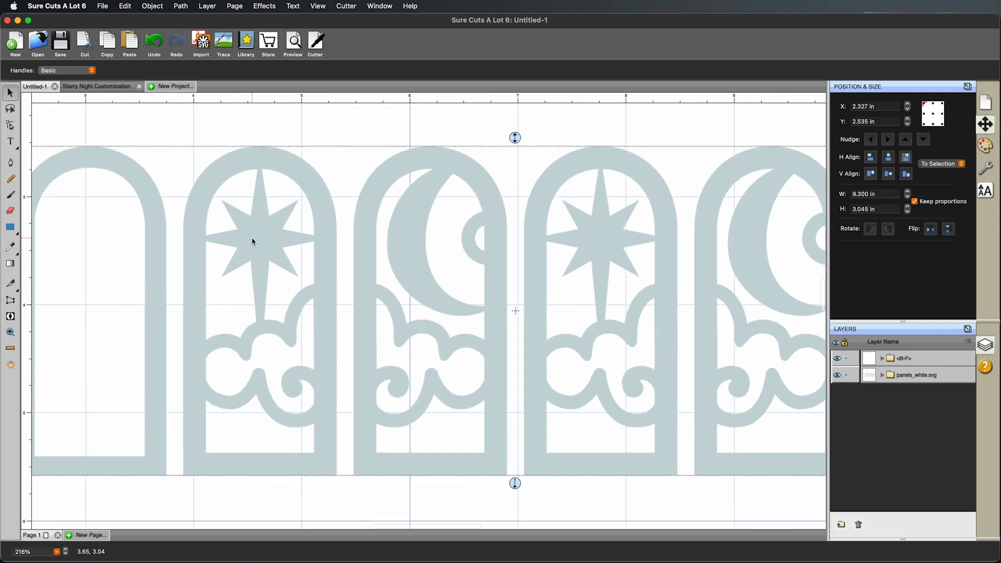
pyautogui.moveTo(136, 244); pyautogui.dragTo(380, 245)
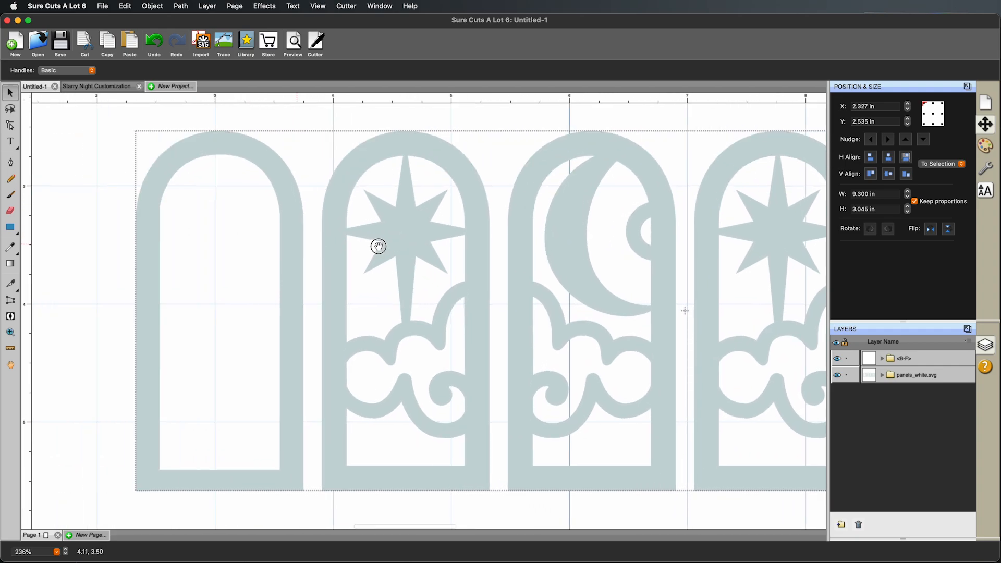
pyautogui.scroll(3, 380, 250)
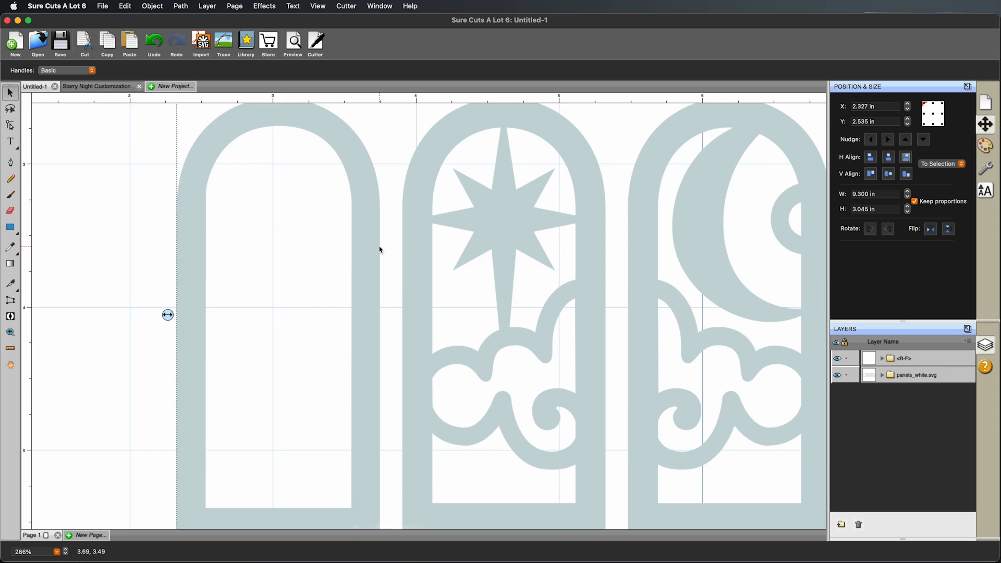
pyautogui.click(113, 87)
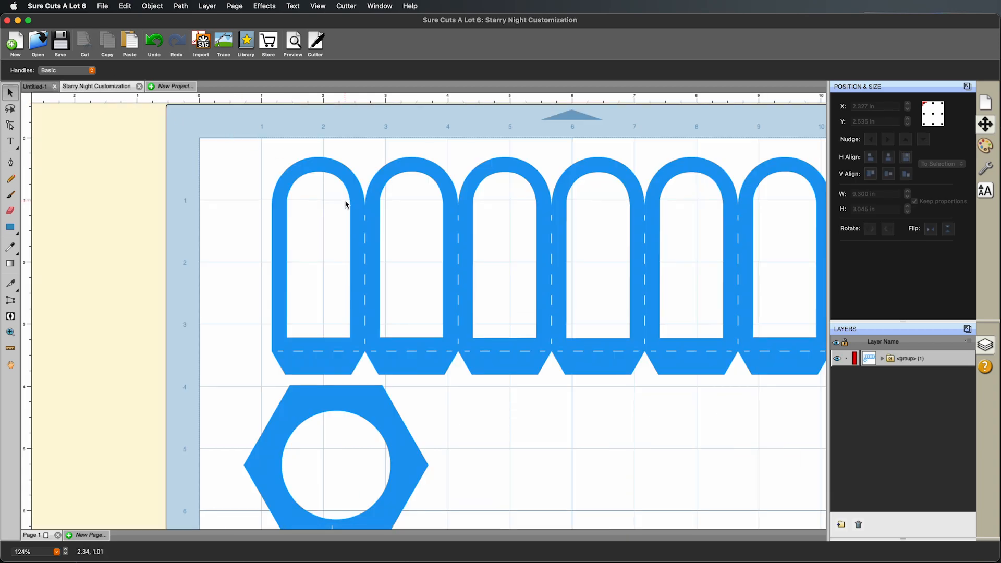
pyautogui.scroll(-2, 346, 204)
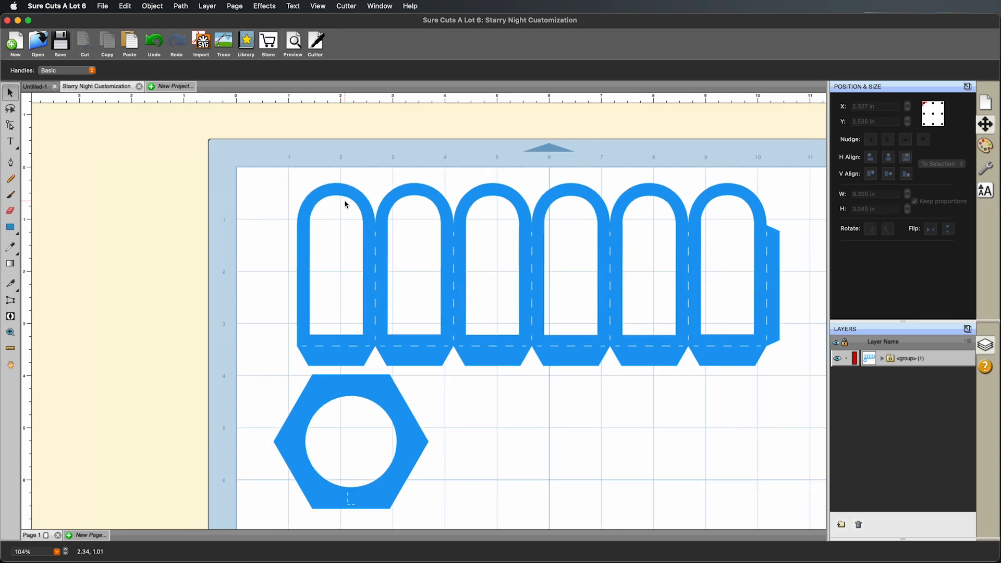
pyautogui.moveTo(588, 389); pyautogui.dragTo(558, 377)
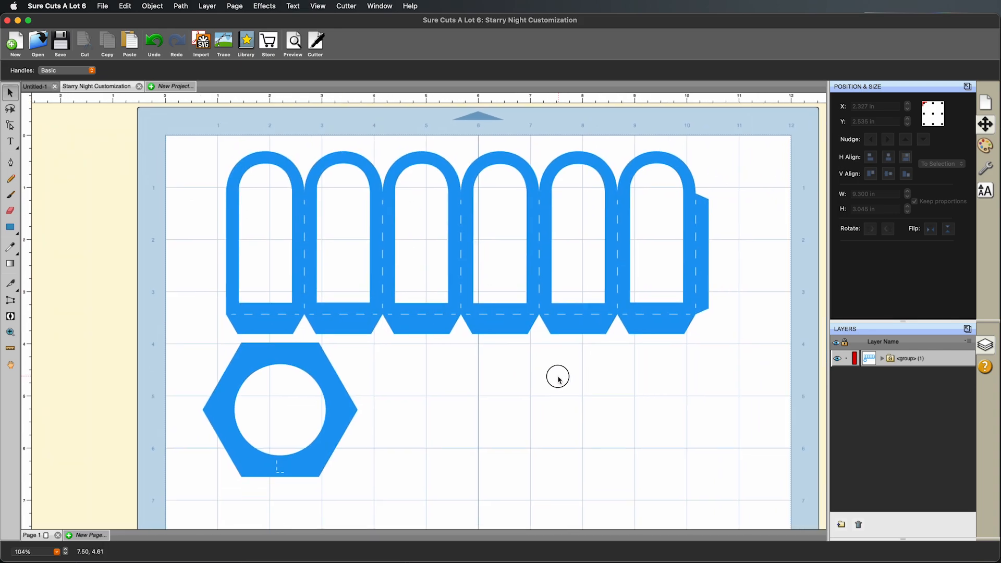
pyautogui.click(34, 86)
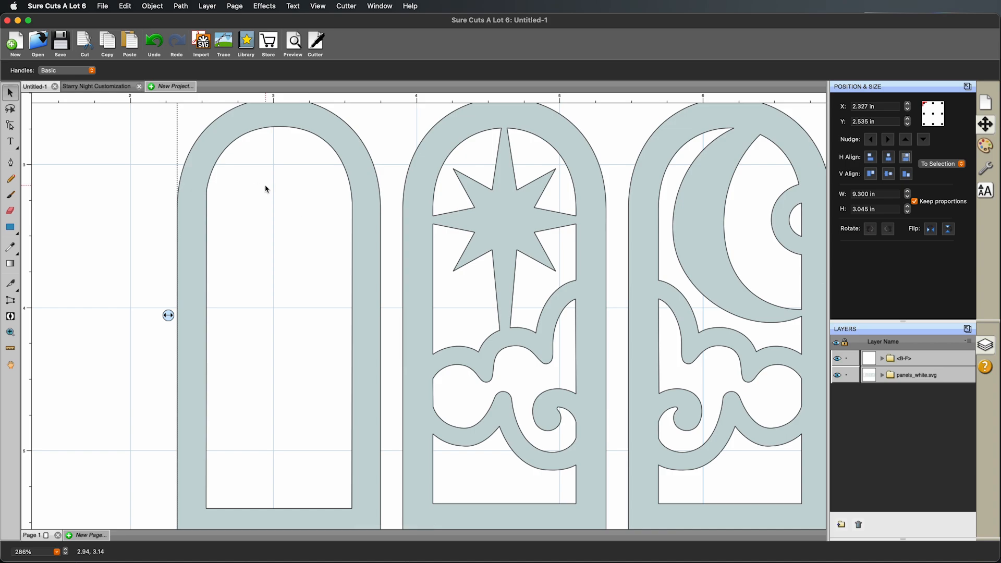
# - Undo the subtraction of the green arch from the first panel in the Untitled-1 project
pyautogui.press('super+minus')
pyautogui.press('super+minus')
pyautogui.press('super+minus')
pyautogui.press('super+minus')
pyautogui.press('super+minus')
pyautogui.press('super+minus')
pyautogui.press('super+minus')
pyautogui.press('super+minus')
pyautogui.press('super+minus')
pyautogui.press('super+minus')
pyautogui.press('super+minus')
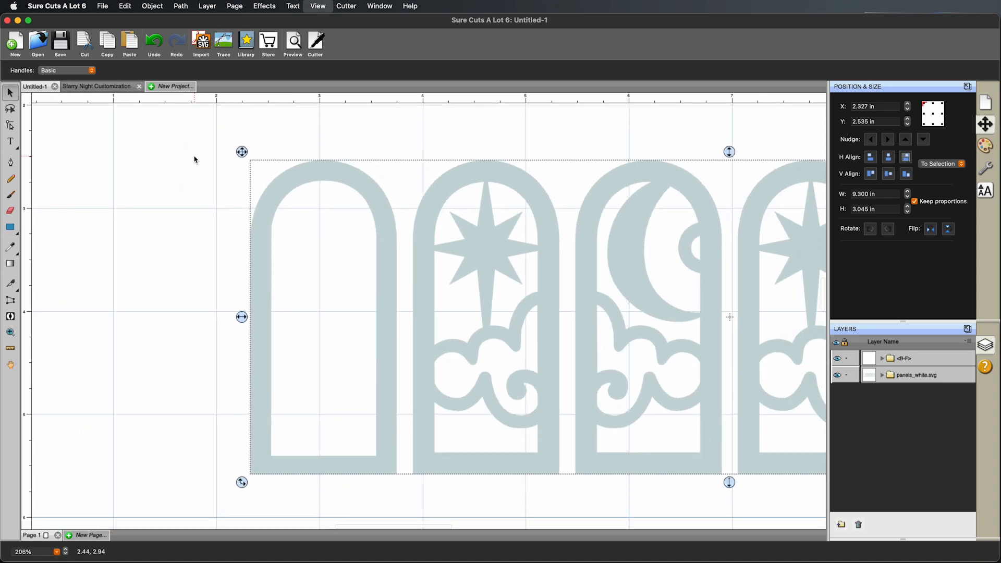
pyautogui.press('super+minus')
pyautogui.press('super+minus')
pyautogui.press('super+z')
pyautogui.press('super+z')
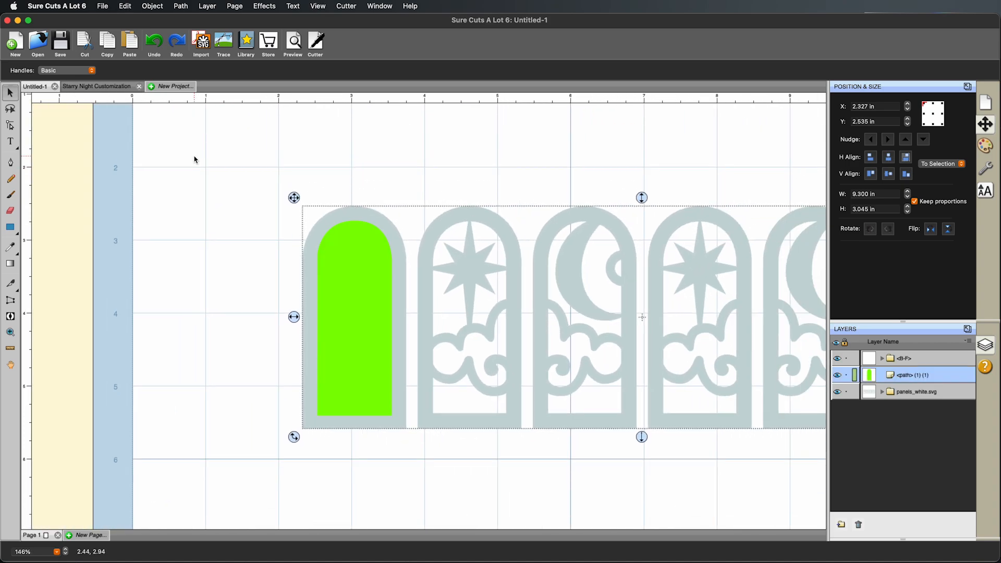
# - Move the green arch off the panels to about X 0.749, Y 1.992 in and copy it
pyautogui.moveTo(315, 247); pyautogui.dragTo(218, 193)
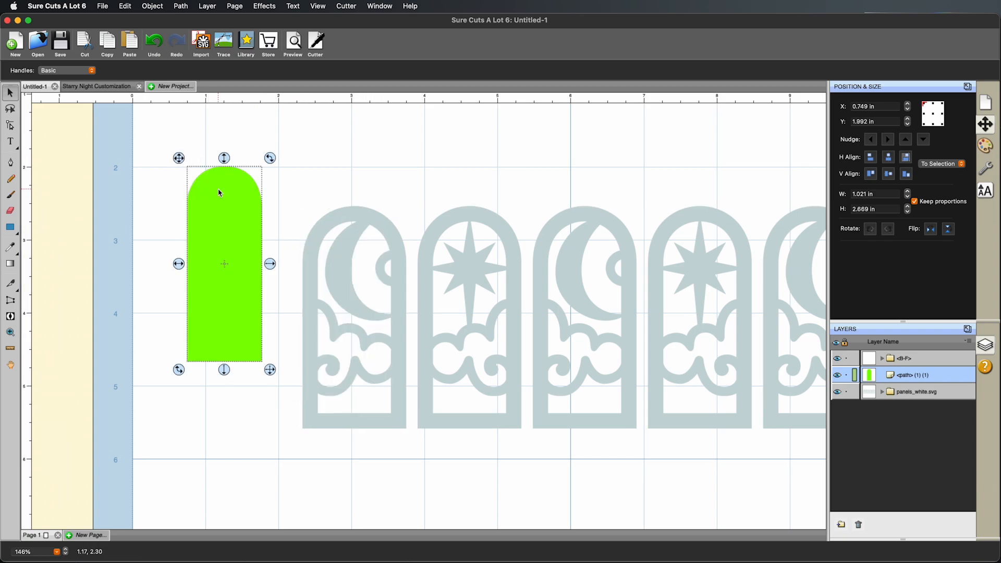
pyautogui.rightClick(210, 212)
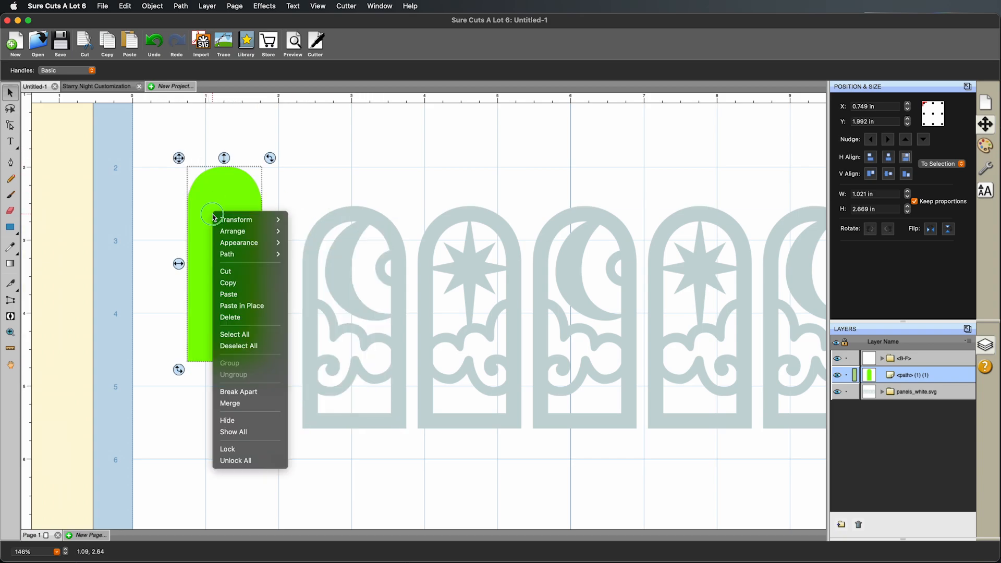
pyautogui.click(229, 283)
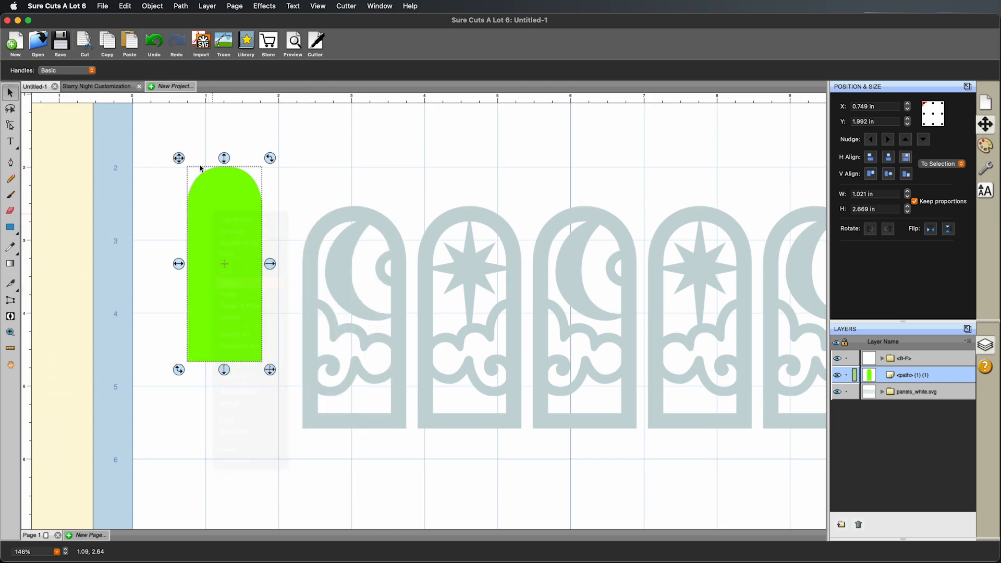
# - Paste the green arch into the Starry Night Customization project
pyautogui.click(103, 86)
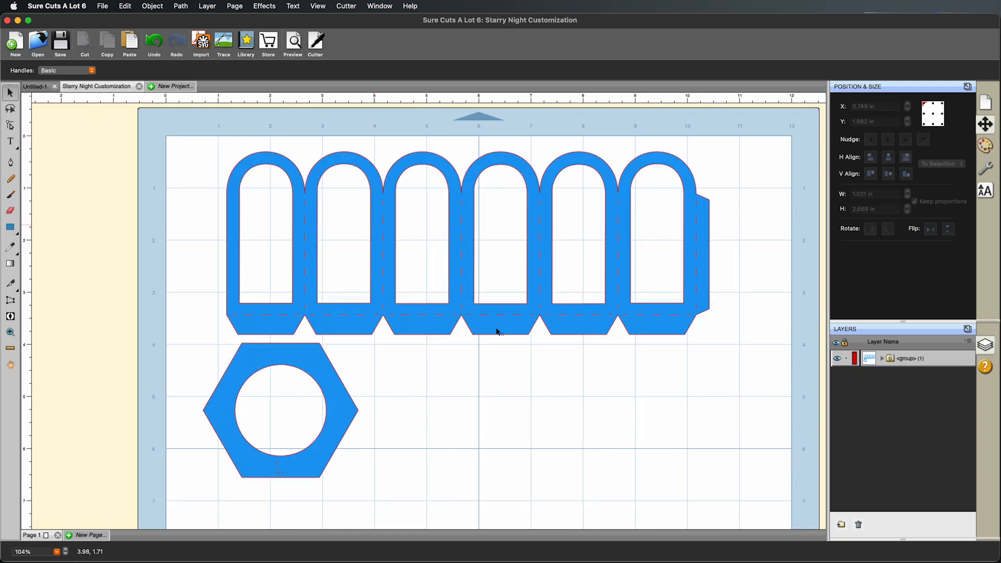
pyautogui.rightClick(557, 417)
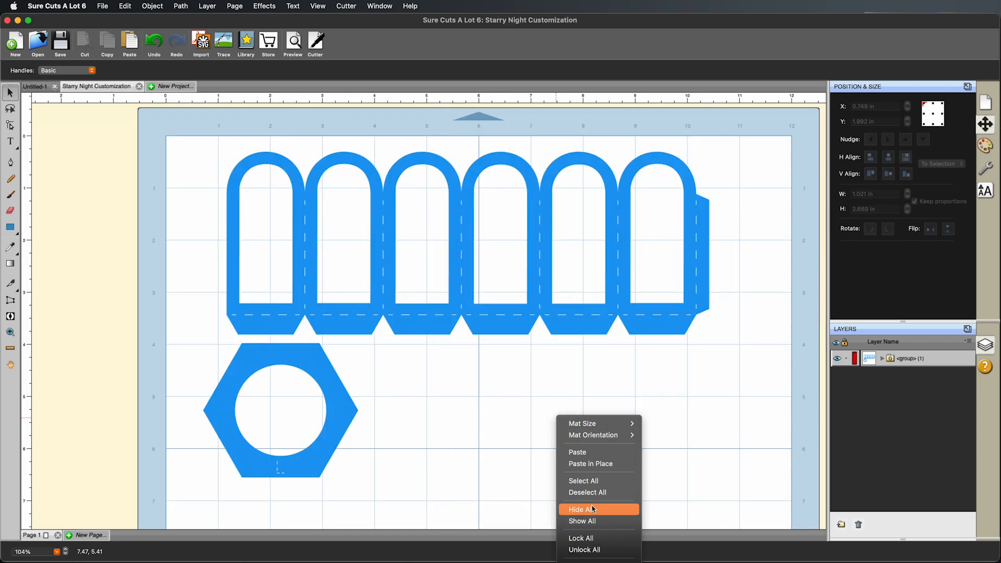
pyautogui.click(579, 452)
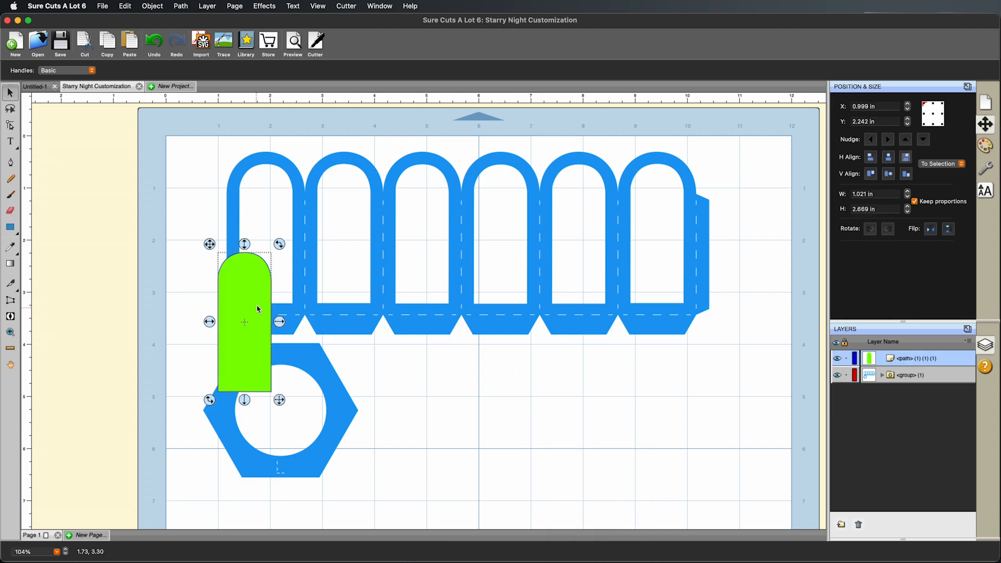
# - Move the green arch into the empty space below the arched window frames
pyautogui.moveTo(257, 309); pyautogui.dragTo(507, 406)
pyautogui.press('super+minus')
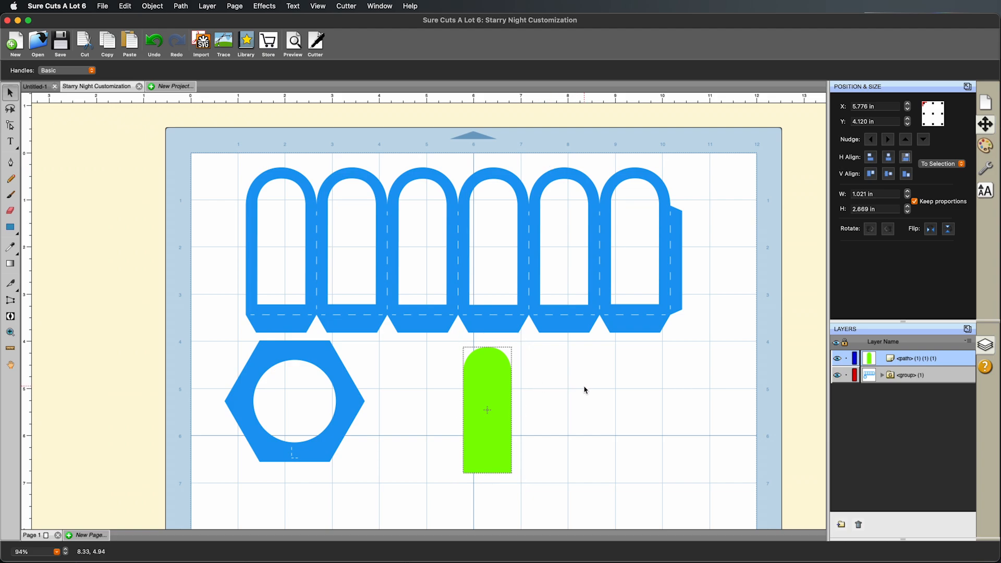
pyautogui.moveTo(585, 390); pyautogui.dragTo(425, 359)
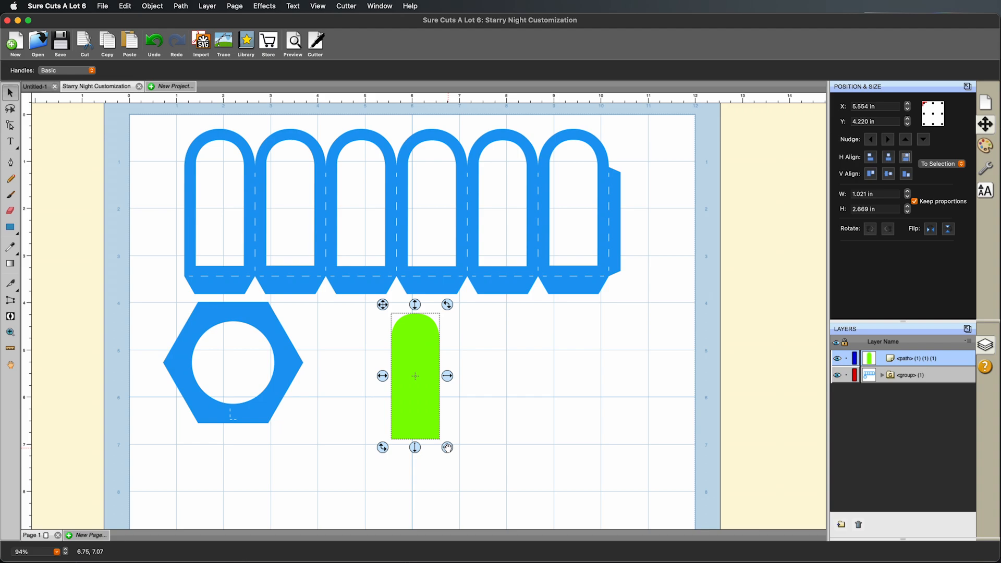
# - Enlarge the green arch below the frames to about 1.142 in wide and 2.842 in high
pyautogui.moveTo(448, 448); pyautogui.dragTo(452, 453)
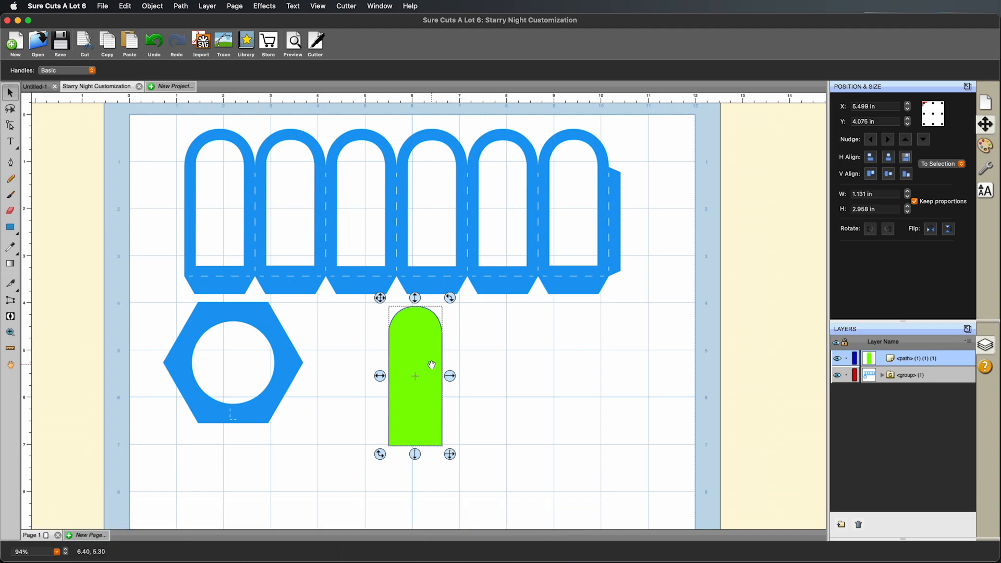
pyautogui.moveTo(432, 365); pyautogui.dragTo(404, 355)
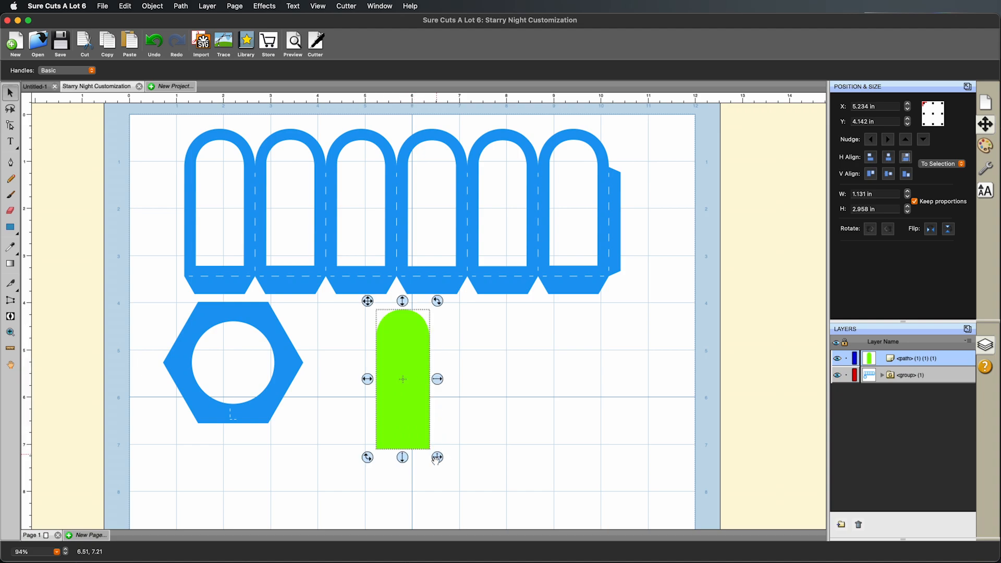
pyautogui.moveTo(439, 459); pyautogui.dragTo(437, 461)
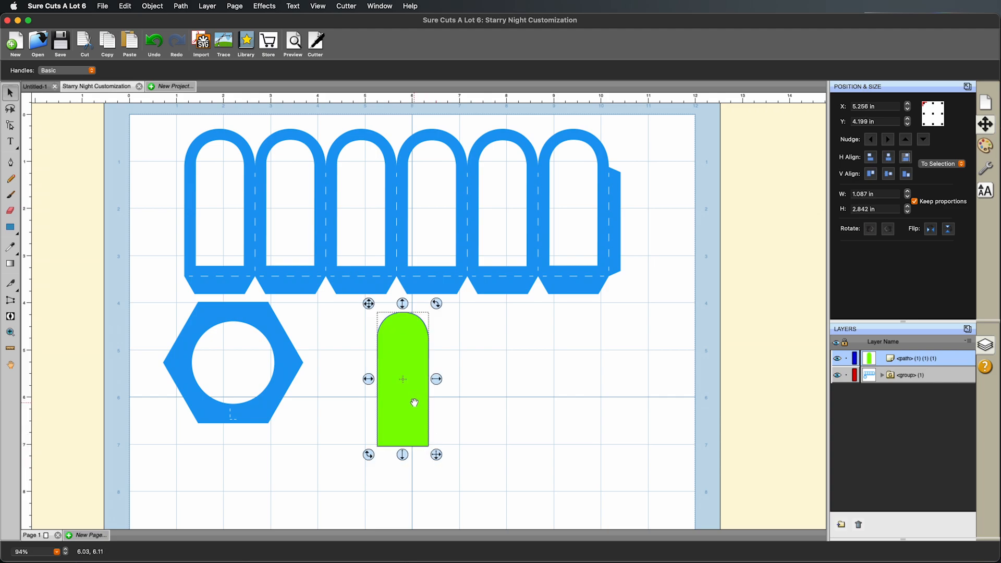
pyautogui.moveTo(413, 404); pyautogui.dragTo(460, 374)
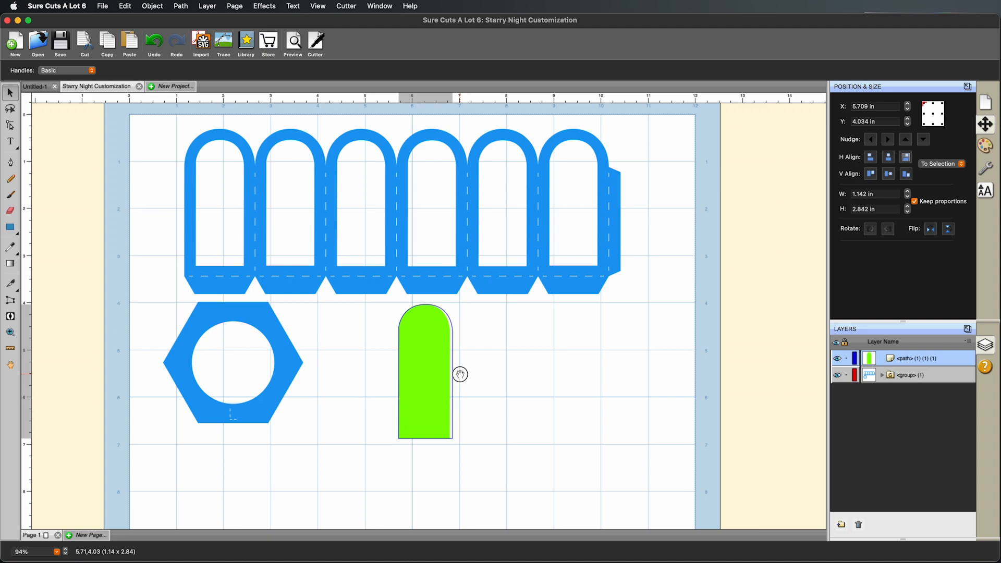
# - Check the green arch over the fourth window opening and return it below the frames at about X 5.422, Y 4.166 in
pyautogui.moveTo(460, 375); pyautogui.dragTo(443, 186)
pyautogui.scroll(3, 443, 208)
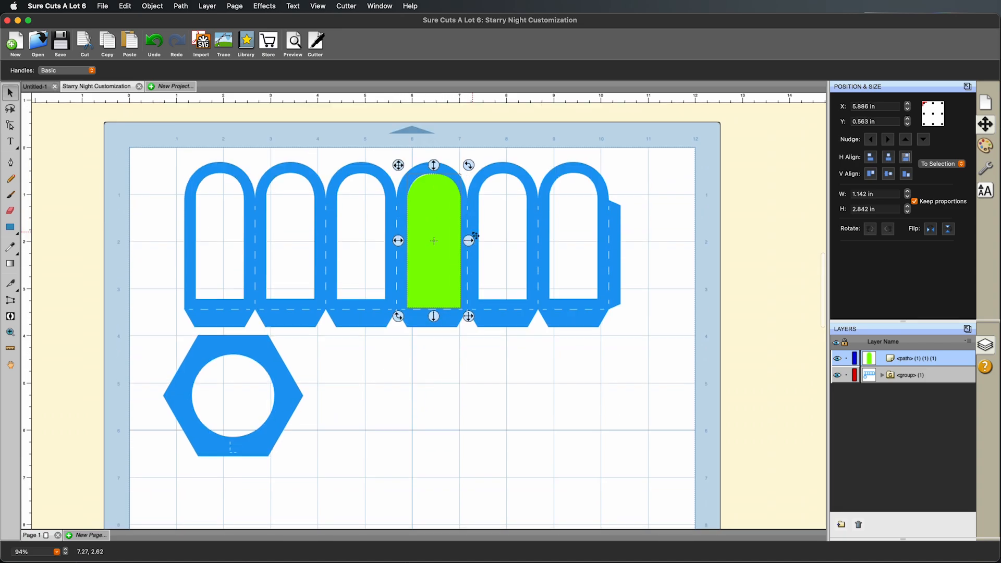
pyautogui.moveTo(441, 241)
pyautogui.mouseDown()
pyautogui.moveTo(437, 228)
pyautogui.moveTo(438, 371)
pyautogui.moveTo(420, 407)
pyautogui.mouseUp()
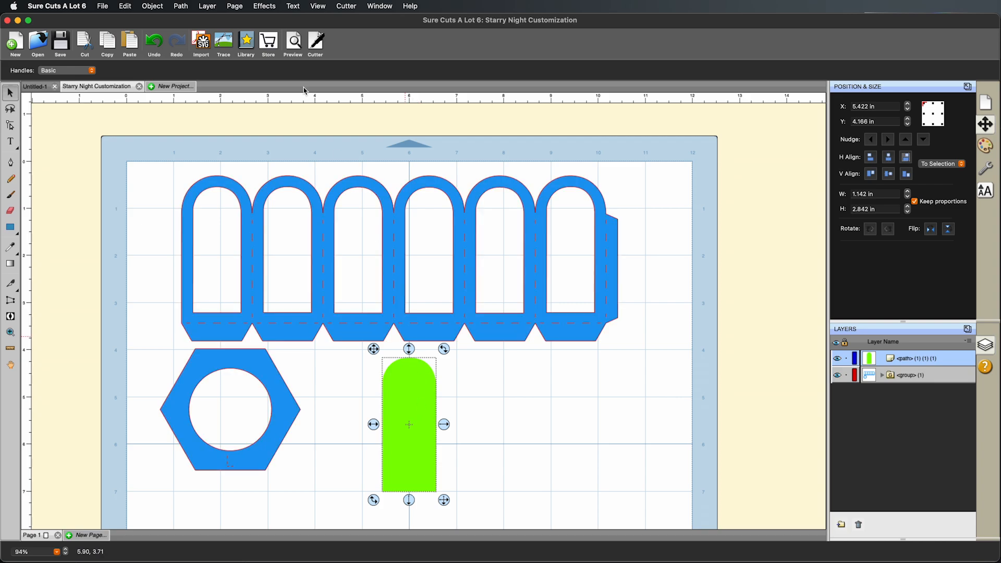
# - Start the Lattice effect on the green arch and preview it with the pattern rotated by 30
pyautogui.click(269, 7)
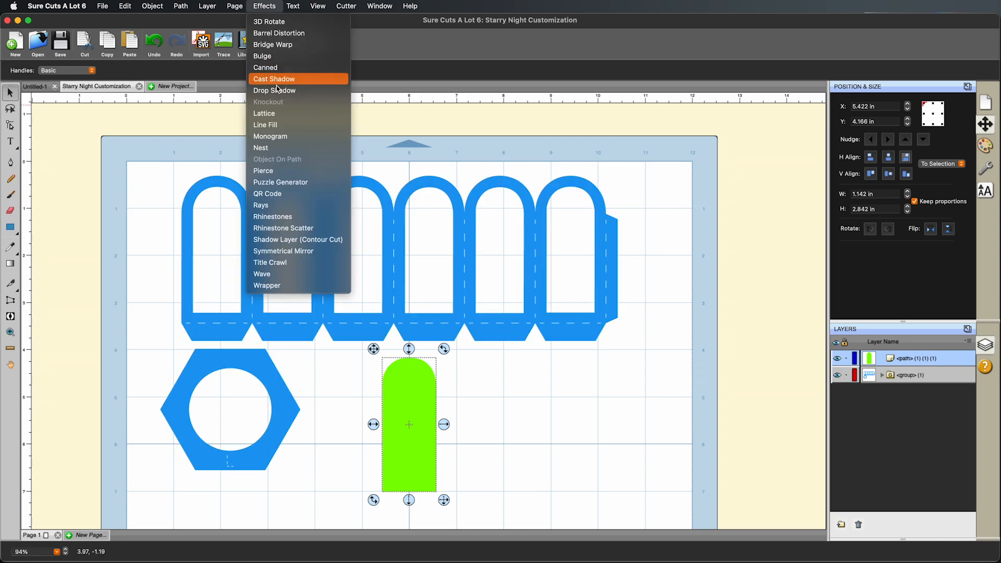
pyautogui.click(277, 114)
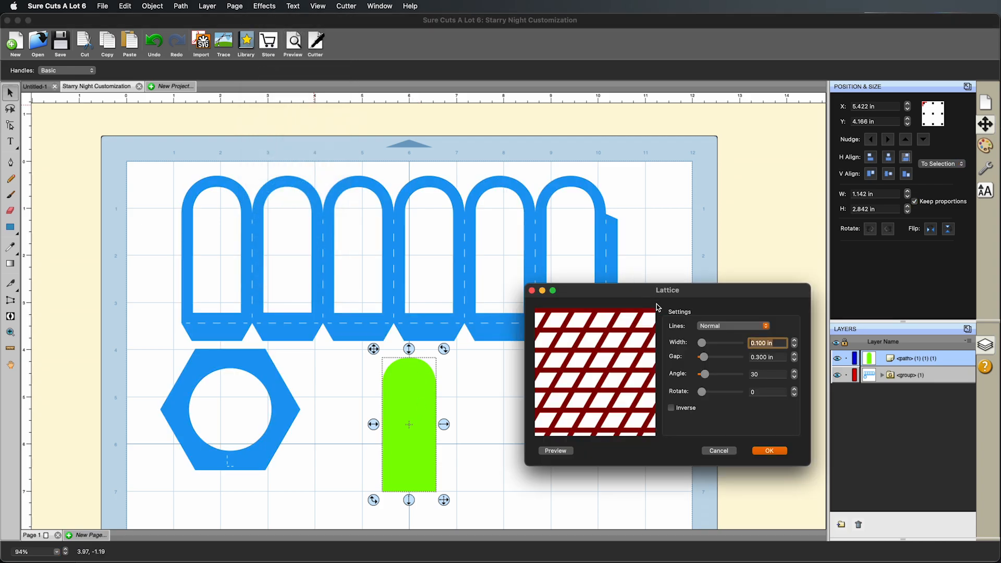
pyautogui.moveTo(647, 293); pyautogui.dragTo(573, 194)
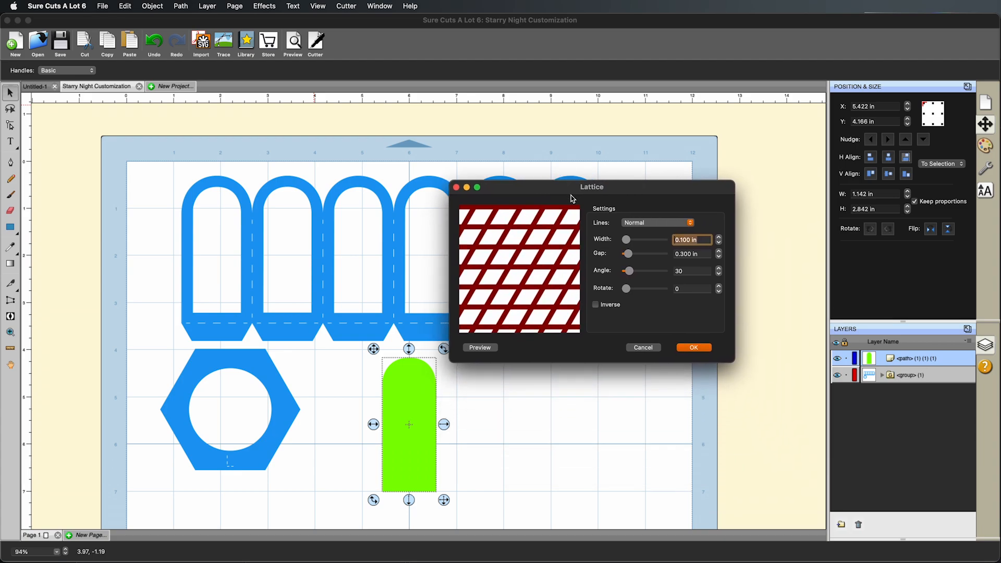
pyautogui.click(480, 348)
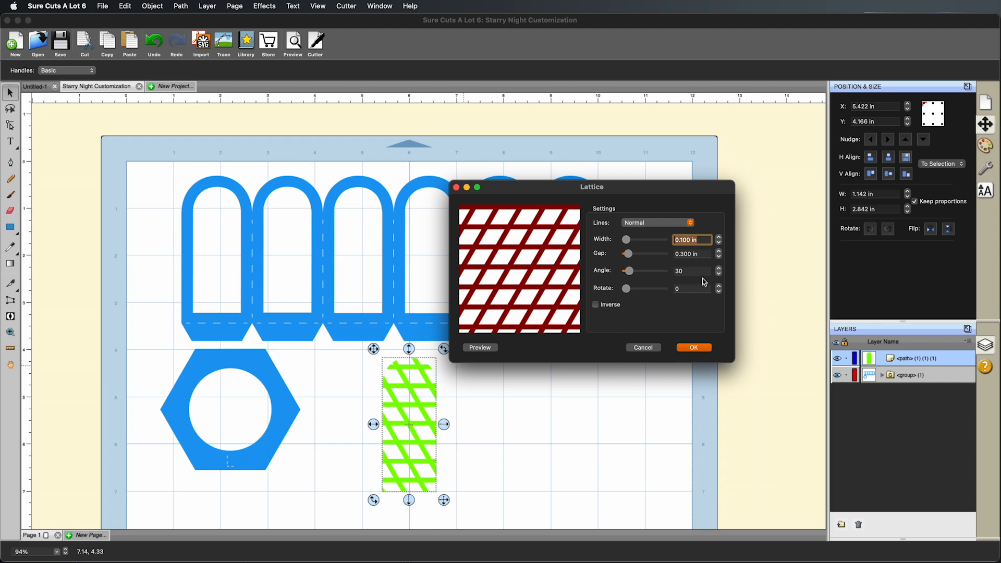
pyautogui.click(719, 285)
pyautogui.click(719, 285)
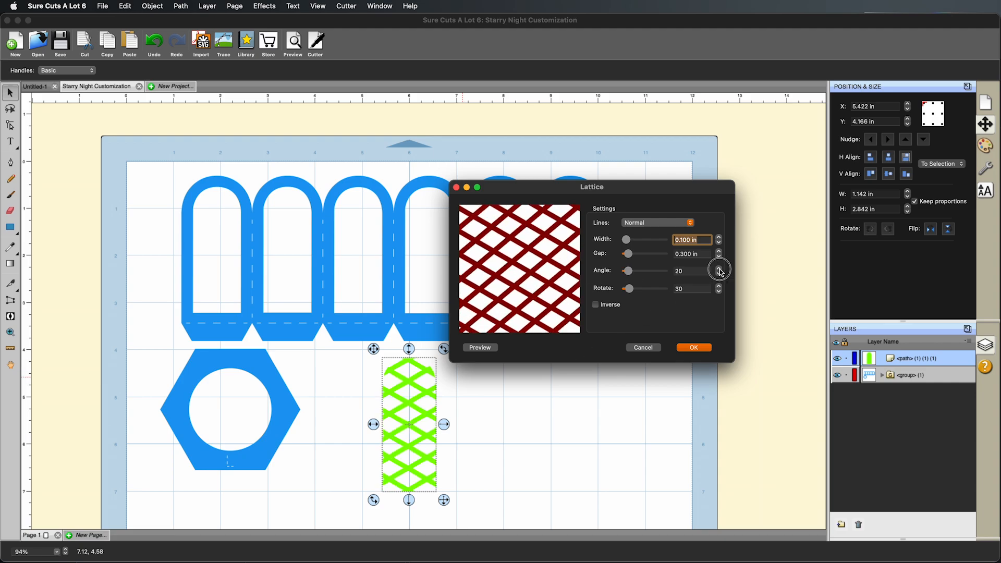
# - Try lattice angles up to 65 and bring the angle back to 30
pyautogui.click(720, 269)
pyautogui.click(719, 269)
pyautogui.click(720, 269)
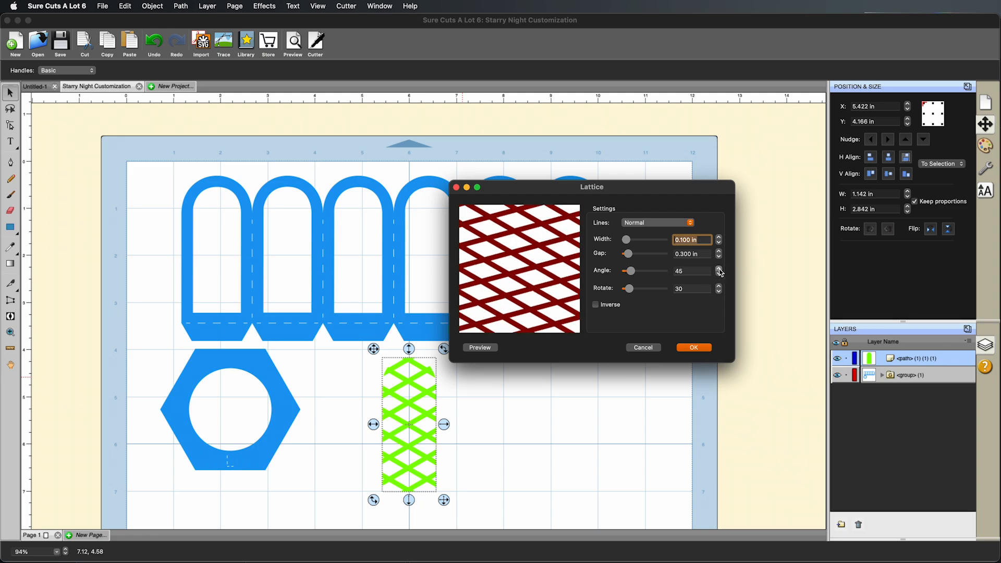
pyautogui.click(719, 269)
pyautogui.click(719, 269)
pyautogui.click(719, 269)
pyautogui.click(719, 270)
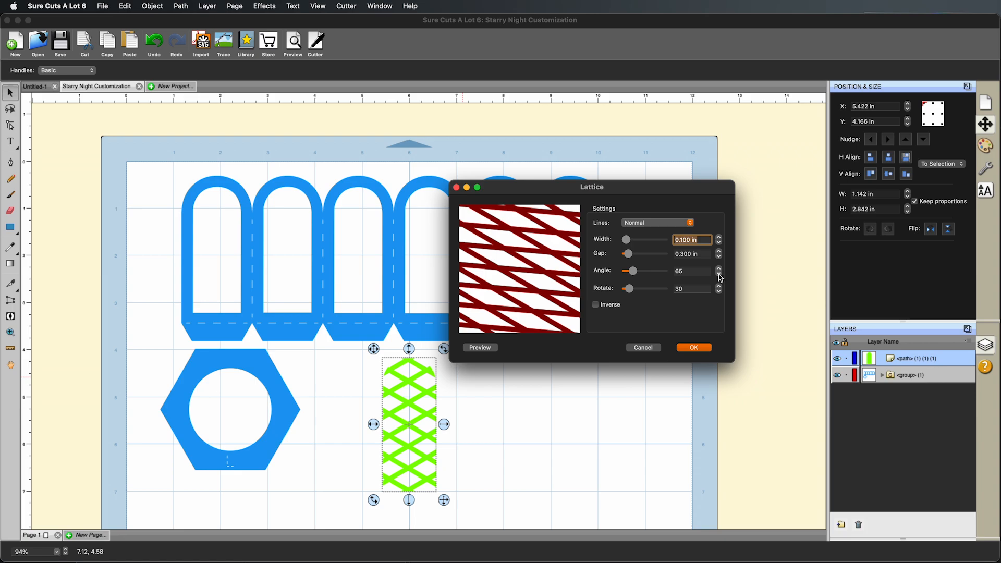
pyautogui.click(719, 275)
pyautogui.click(719, 274)
pyautogui.click(719, 274)
pyautogui.click(719, 274)
pyautogui.click(719, 274)
pyautogui.click(719, 274)
pyautogui.click(719, 275)
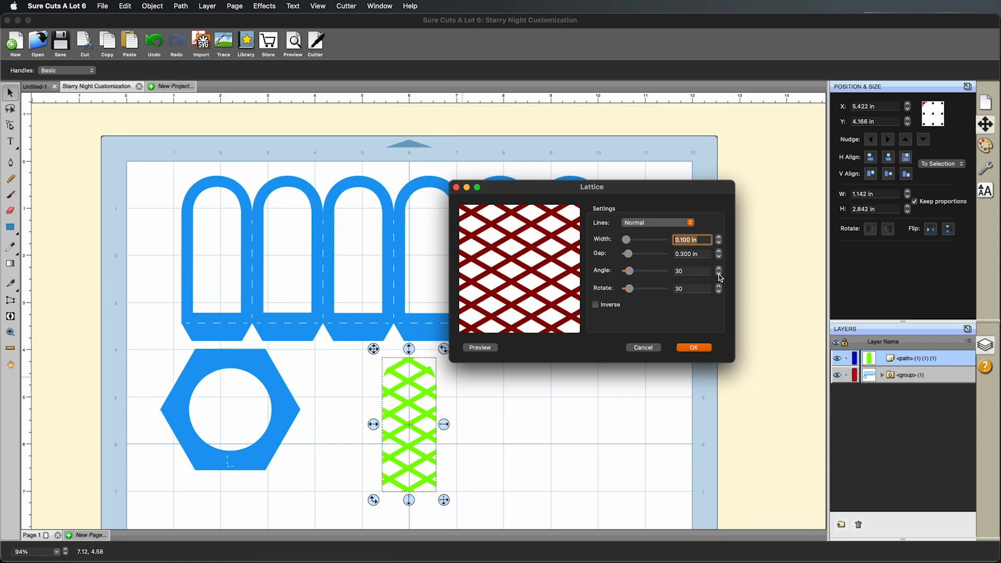
pyautogui.click(720, 274)
# - Try lattice gaps between 0.100 and 0.500 in and set the gap to 0.200 in
pyautogui.click(719, 257)
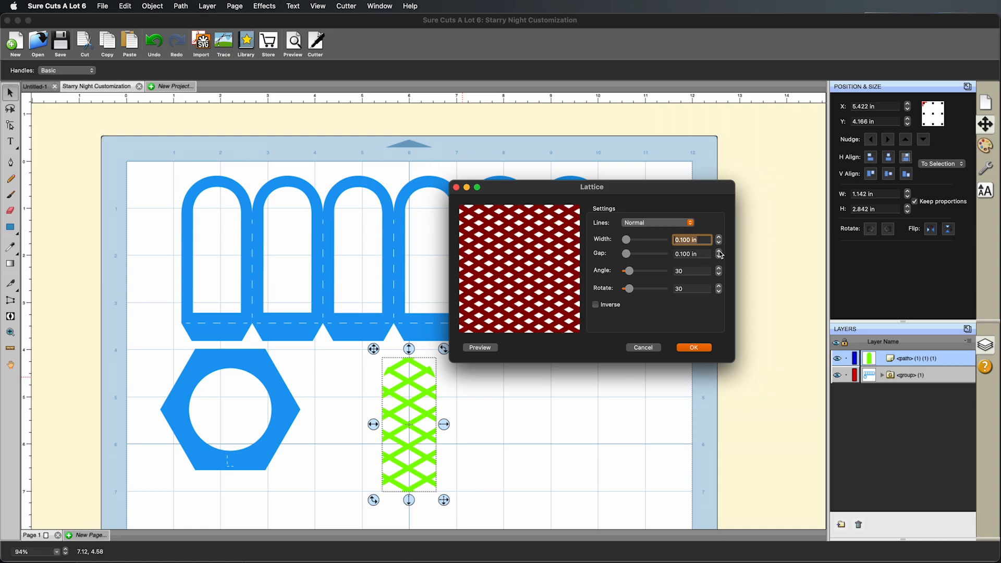
pyautogui.click(720, 253)
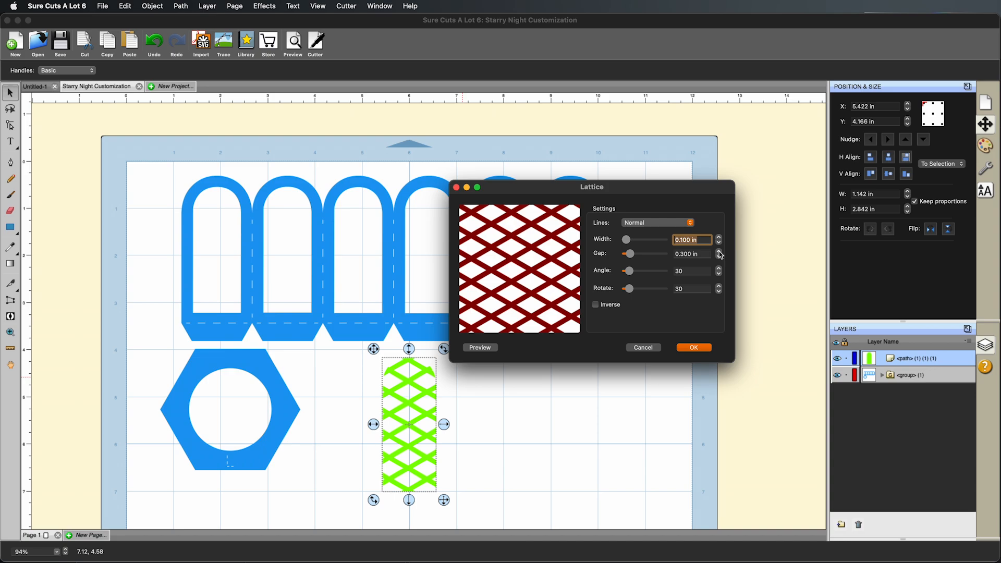
pyautogui.click(720, 252)
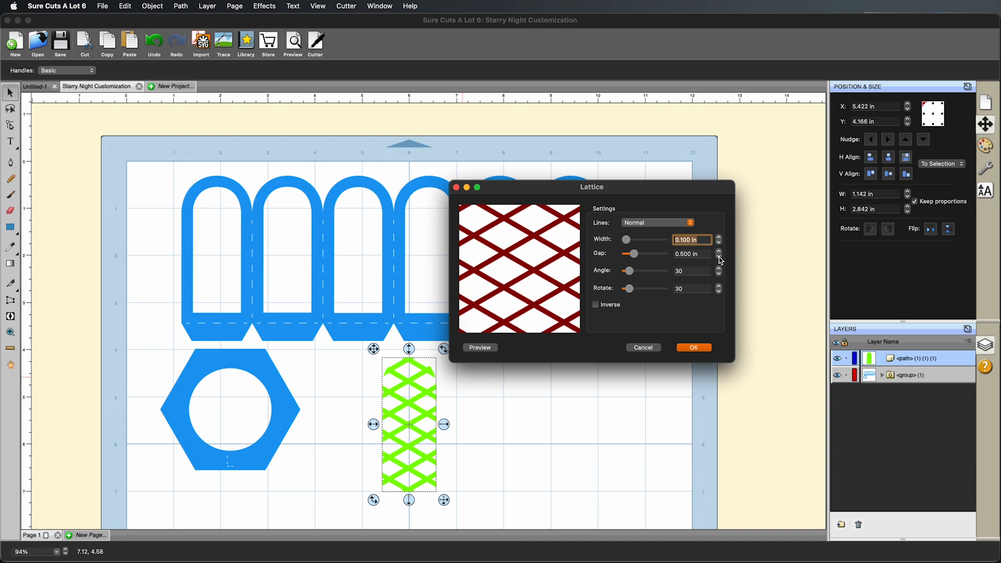
pyautogui.click(719, 256)
pyautogui.click(720, 257)
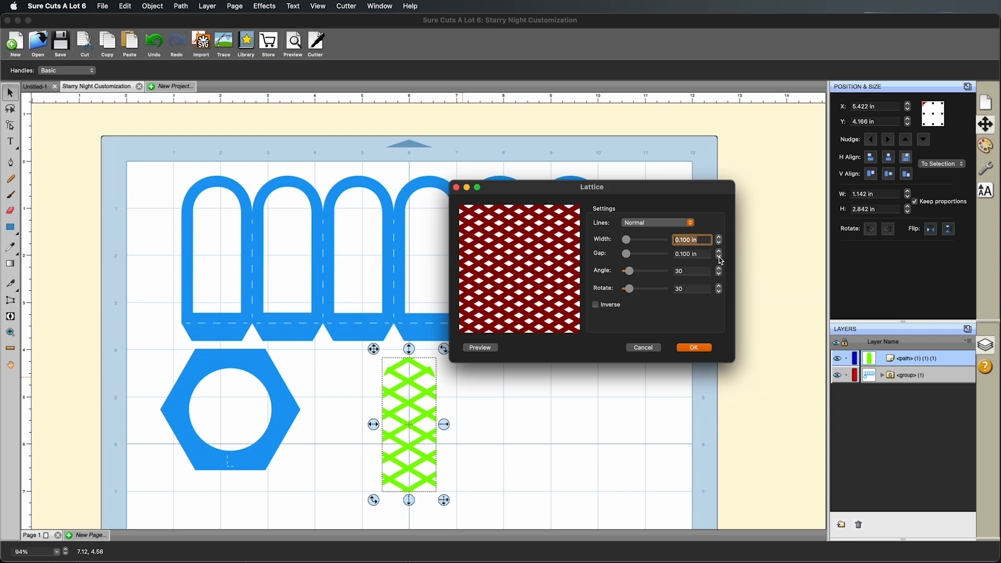
pyautogui.click(720, 252)
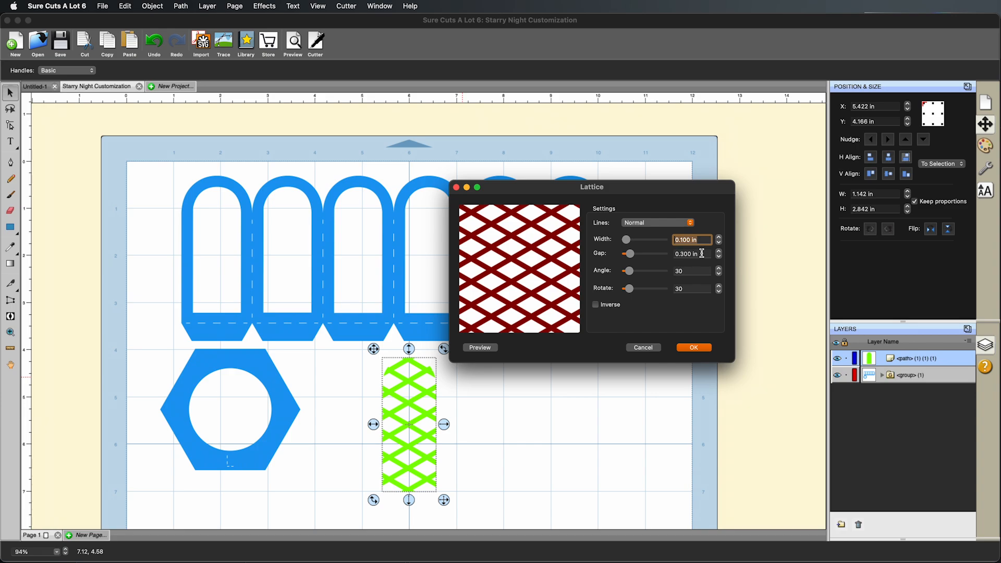
pyautogui.click(720, 256)
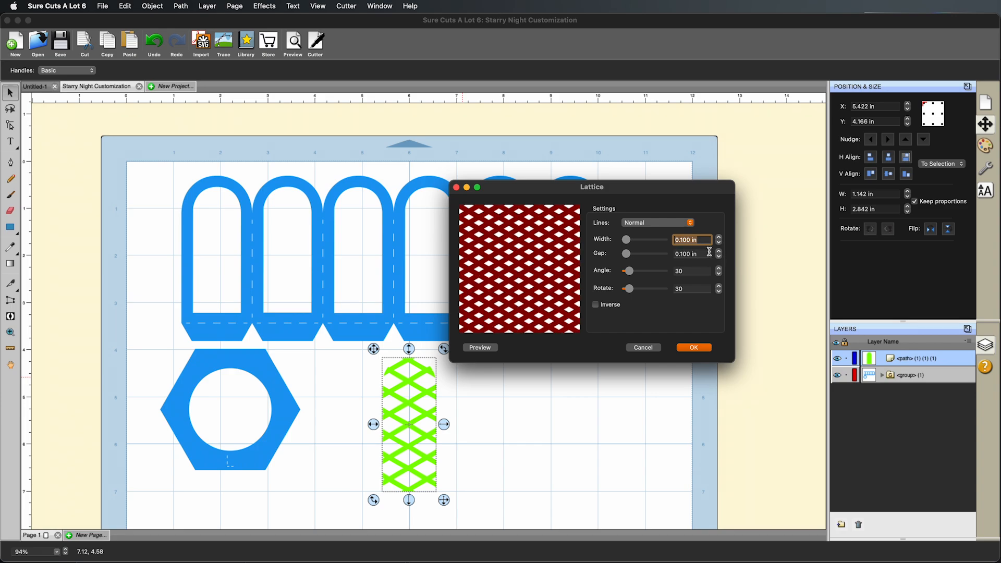
pyautogui.click(687, 254)
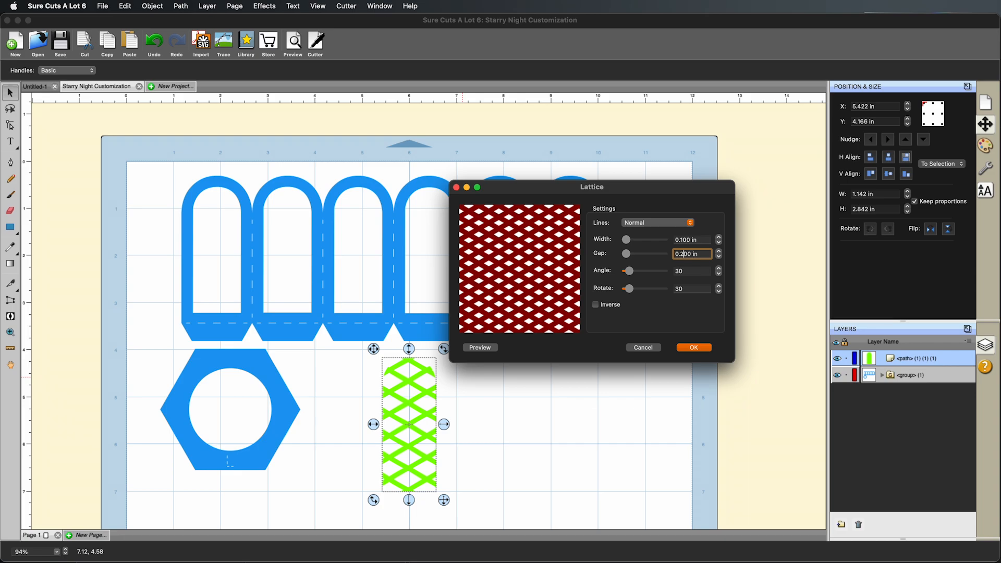
pyautogui.click(696, 272)
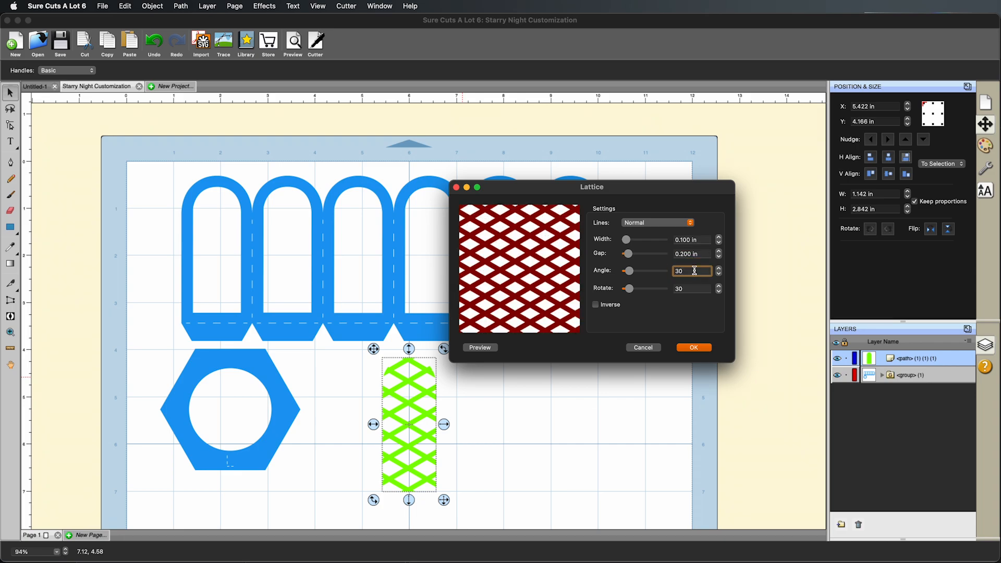
# - Try a lattice line width of 0.200 in and set the width to 0.150 in
pyautogui.click(720, 238)
pyautogui.click(719, 243)
pyautogui.click(688, 241)
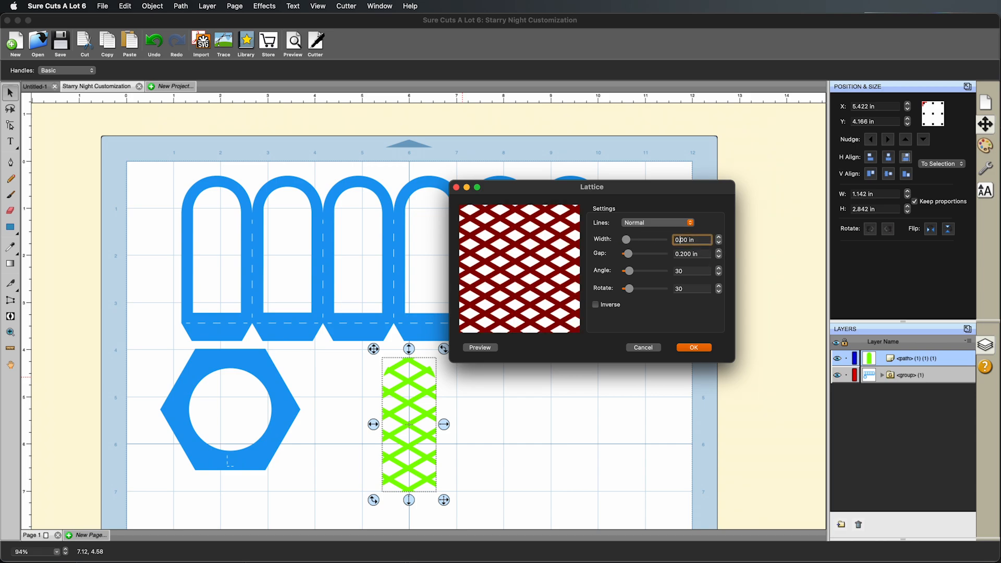
pyautogui.click(693, 255)
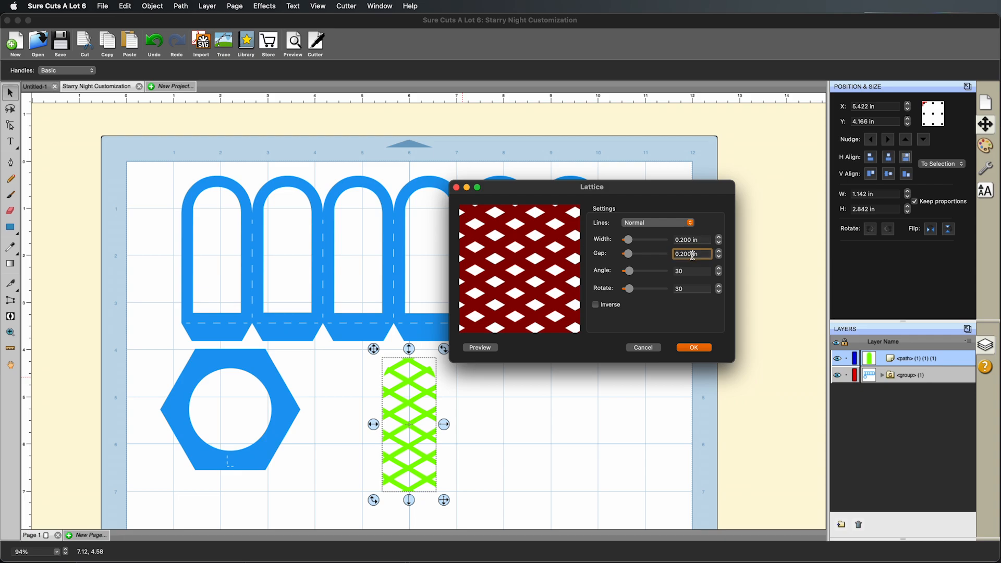
pyautogui.click(687, 241)
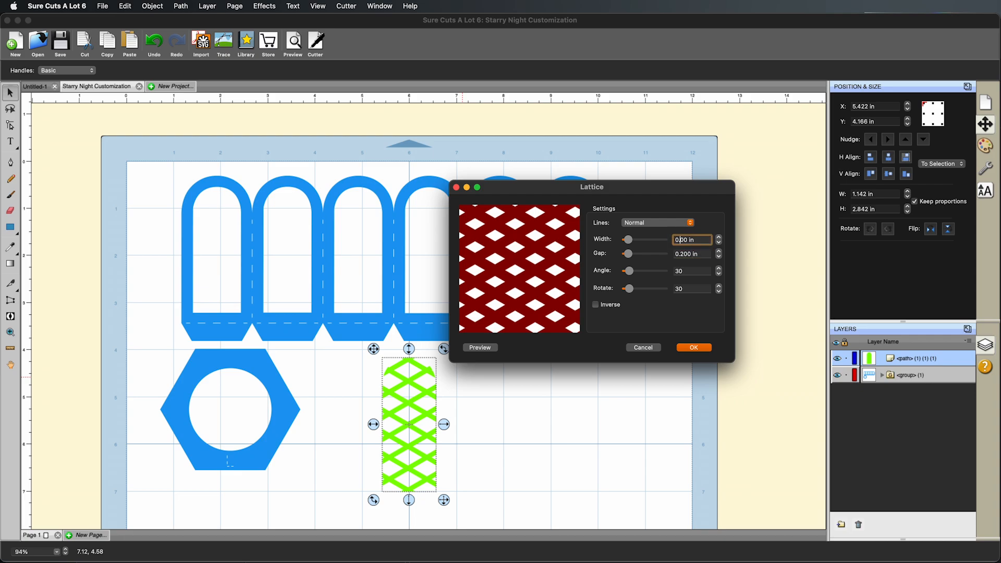
pyautogui.click(689, 253)
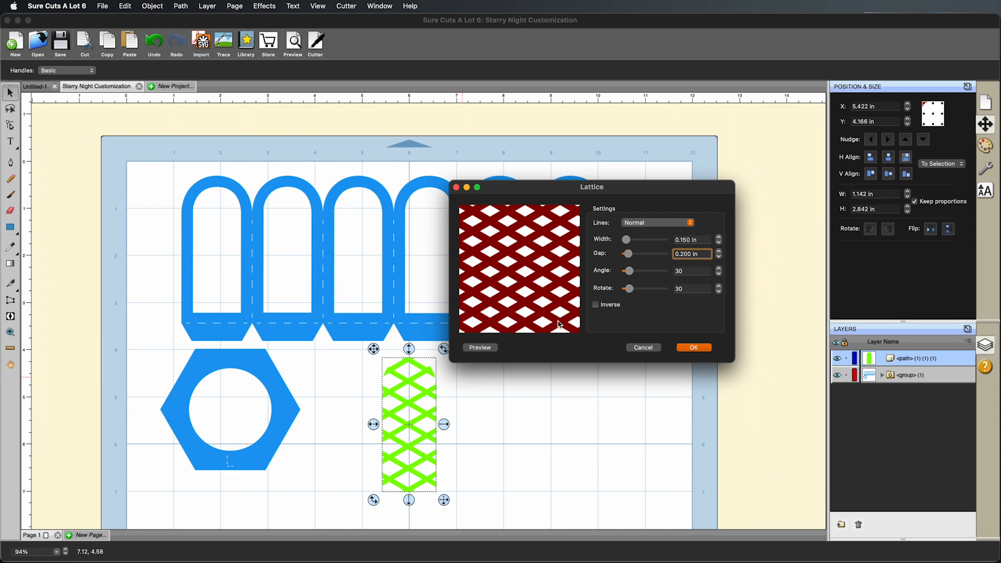
# - Try the Horizontal only and Vertical only line types for the lattice and return to Normal
pyautogui.click(647, 226)
pyautogui.click(649, 237)
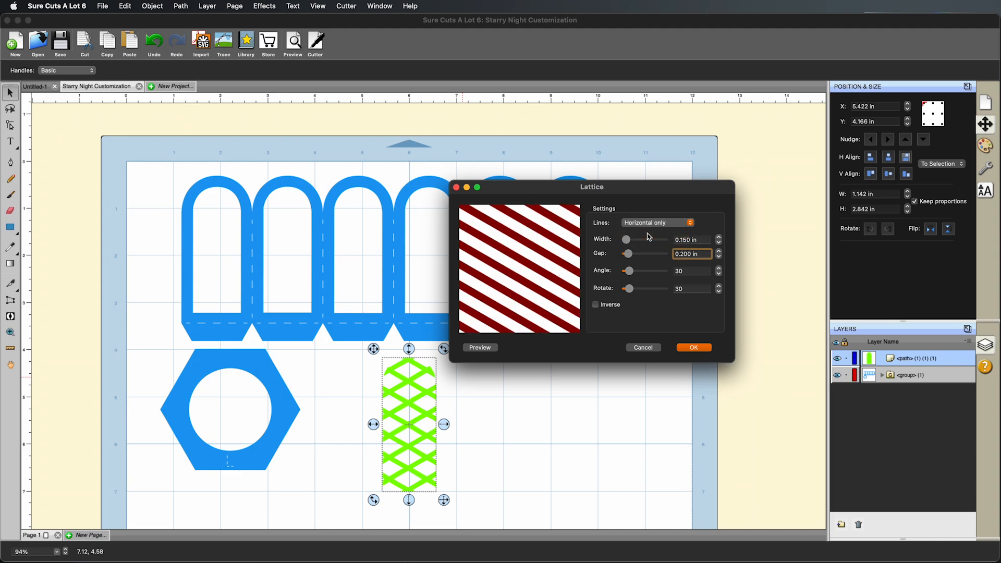
pyautogui.click(648, 227)
pyautogui.click(650, 233)
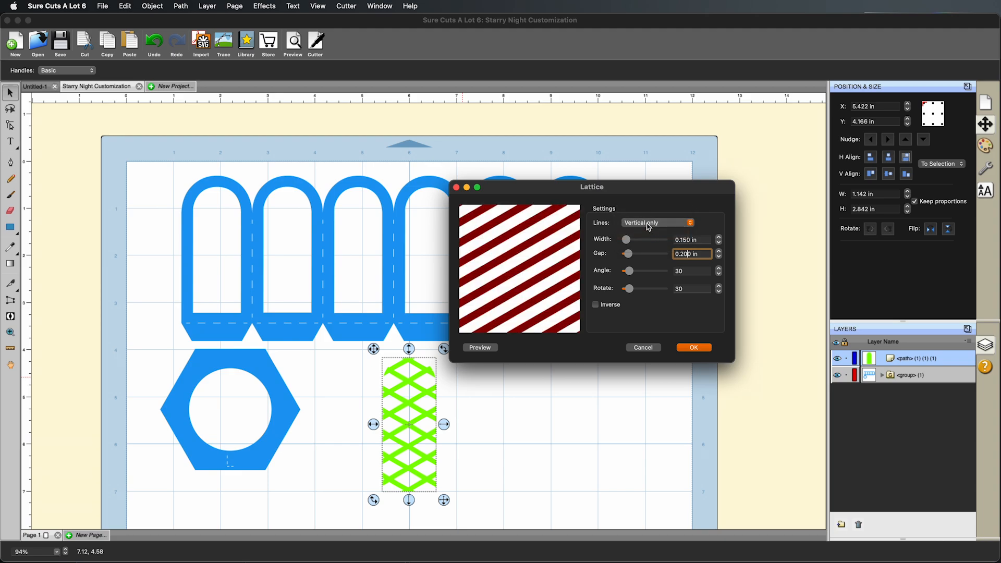
pyautogui.click(650, 224)
pyautogui.click(646, 214)
pyautogui.click(647, 224)
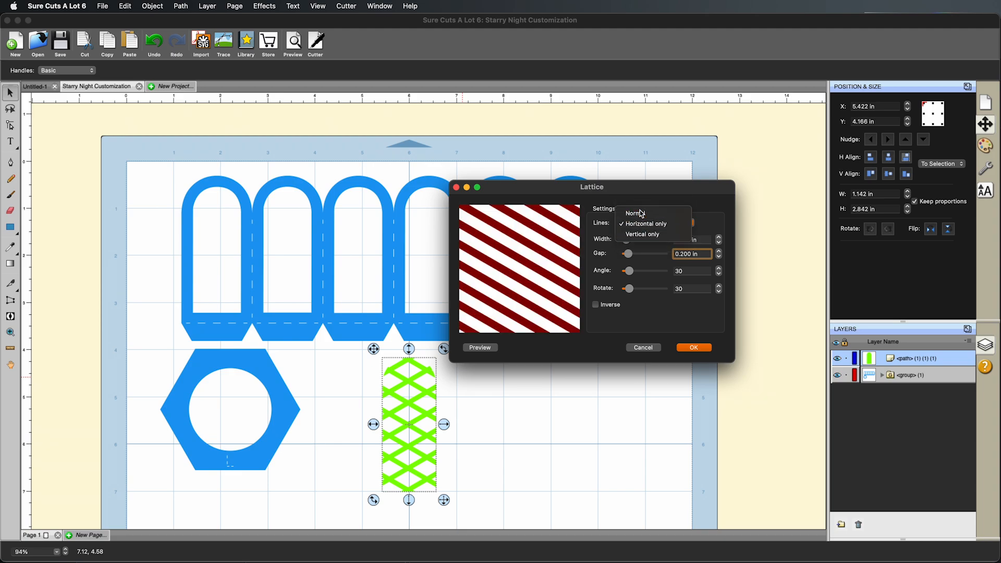
pyautogui.click(641, 213)
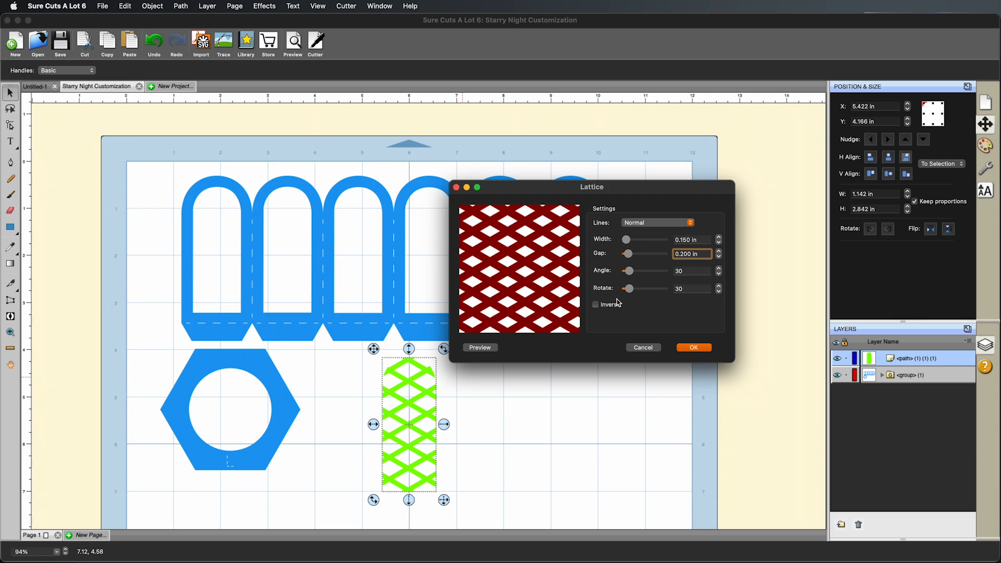
# - Apply the lattice to the green arch and move it to about X 7.23, Y 4.27 in
pyautogui.click(684, 347)
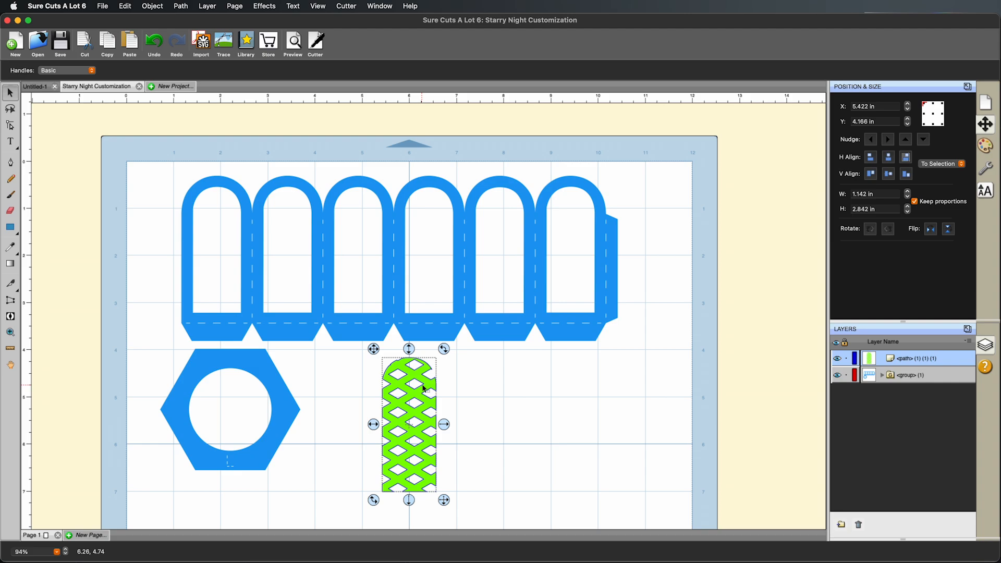
pyautogui.moveTo(427, 387); pyautogui.dragTo(514, 392)
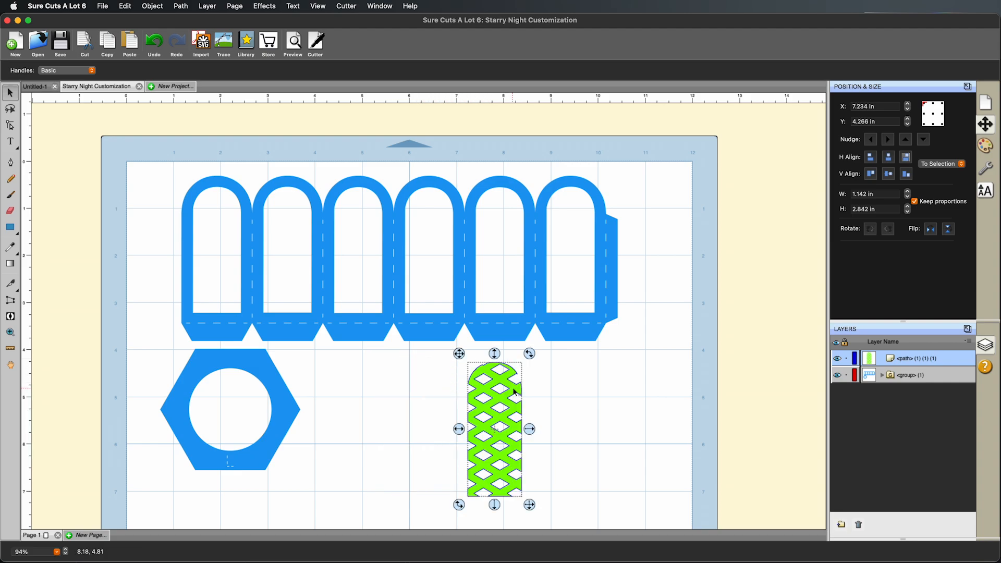
# - Examine the lattice arch's pattern and outer edges up close
pyautogui.press('super+plus')
pyautogui.press('super+plus')
pyautogui.press('super+plus')
pyautogui.press('super+plus')
pyautogui.press('super+plus')
pyautogui.press('super+plus')
pyautogui.press('super+plus')
pyautogui.press('super+plus')
pyautogui.press('super+plus')
pyautogui.press('super+plus')
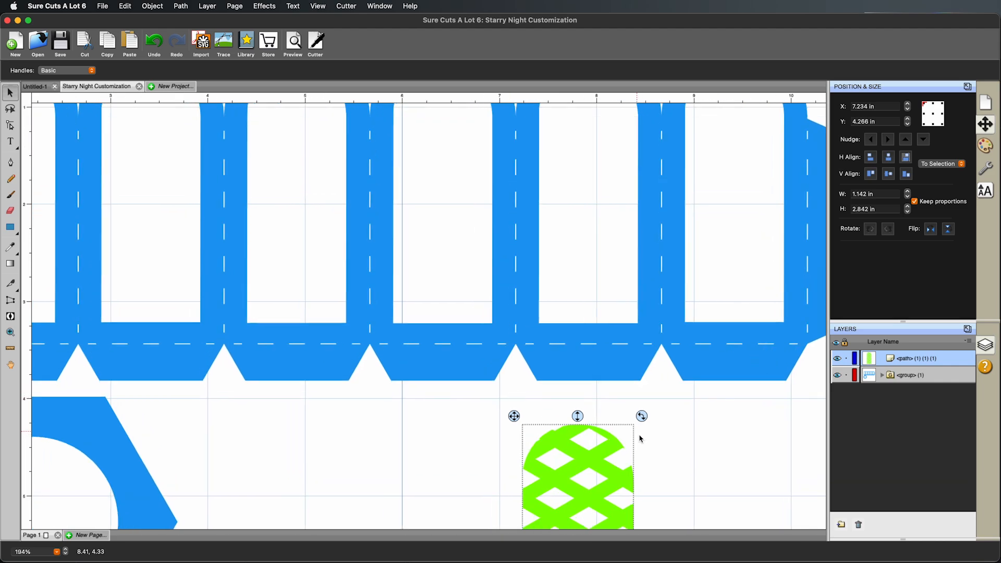
# - Move the lattice arch to about X 6.25, Y 4.19 in, beside the hexagon
pyautogui.scroll(-5, 641, 439)
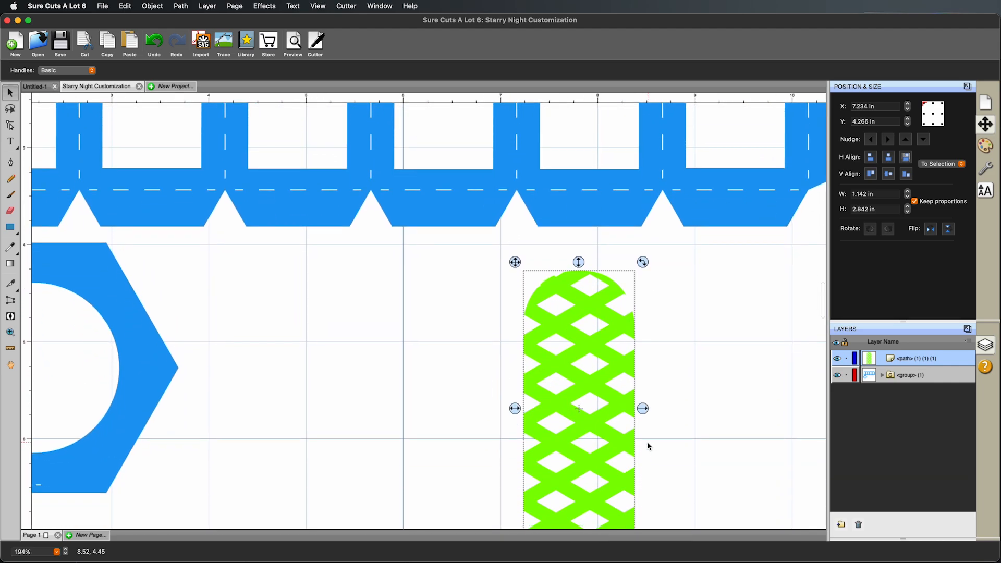
pyautogui.scroll(-2, 648, 446)
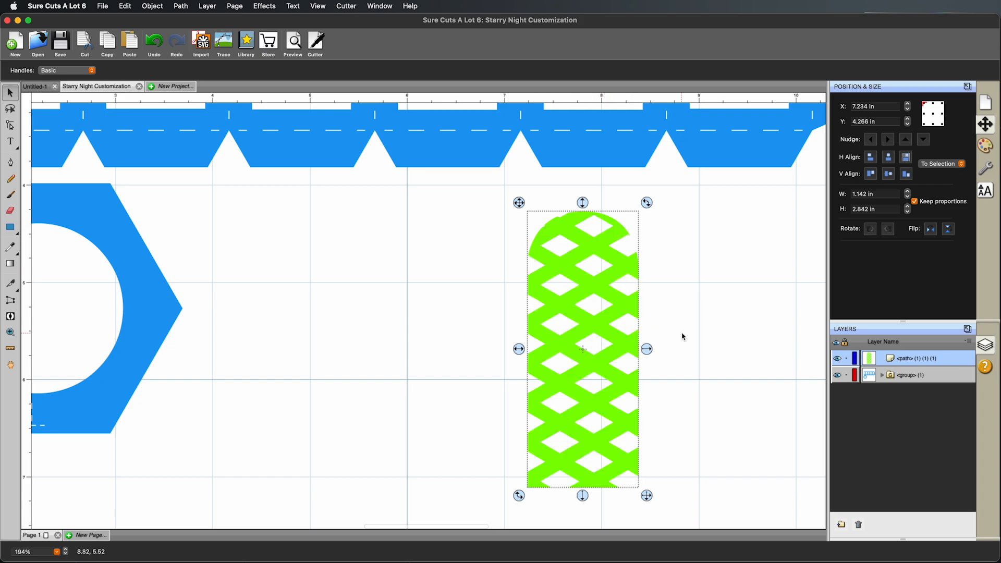
pyautogui.scroll(3, 683, 336)
pyautogui.press('super+minus')
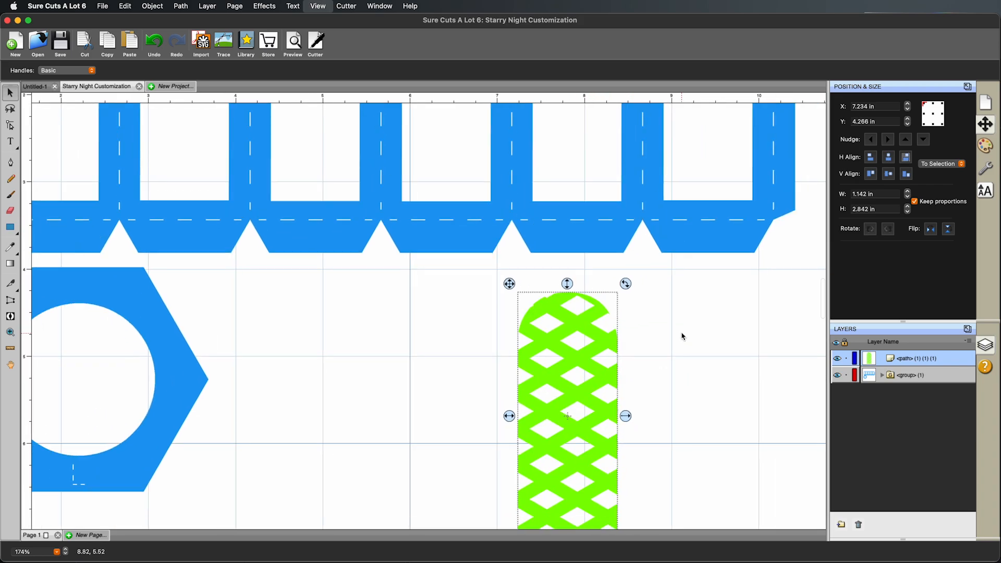
pyautogui.press('super+minus')
pyautogui.moveTo(523, 346); pyautogui.dragTo(476, 344)
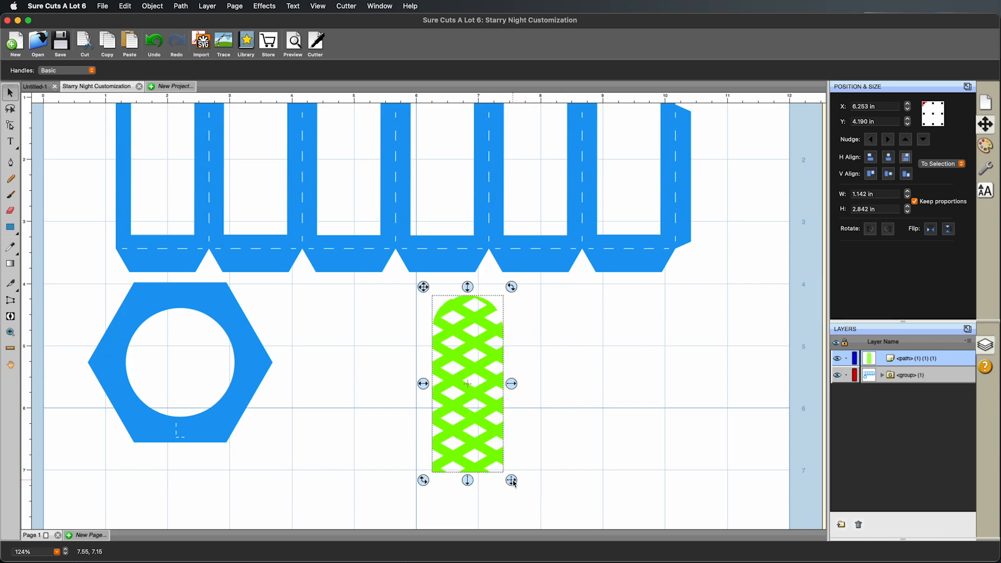
# - Try enlarging the lattice arch to about 1.75 × 3.46 in, and settle on about 1.30 × 3.02 in
pyautogui.moveTo(513, 482); pyautogui.dragTo(551, 520)
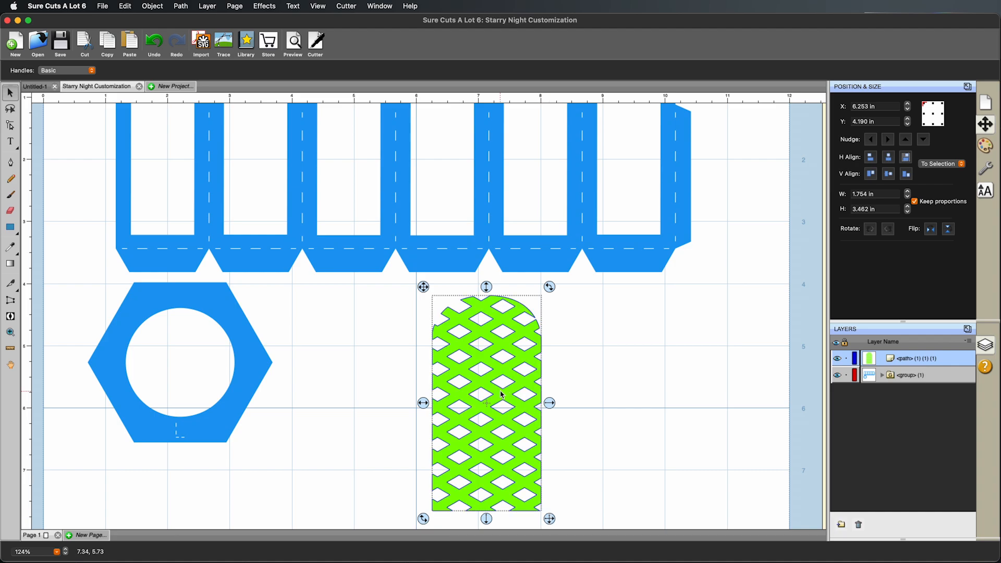
pyautogui.press('super+z')
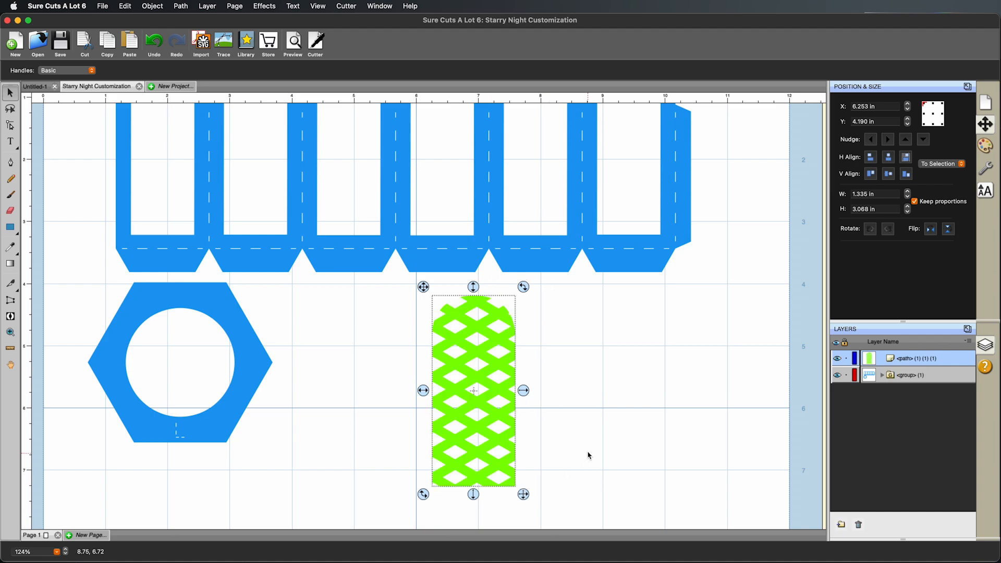
pyautogui.moveTo(524, 494); pyautogui.dragTo(522, 493)
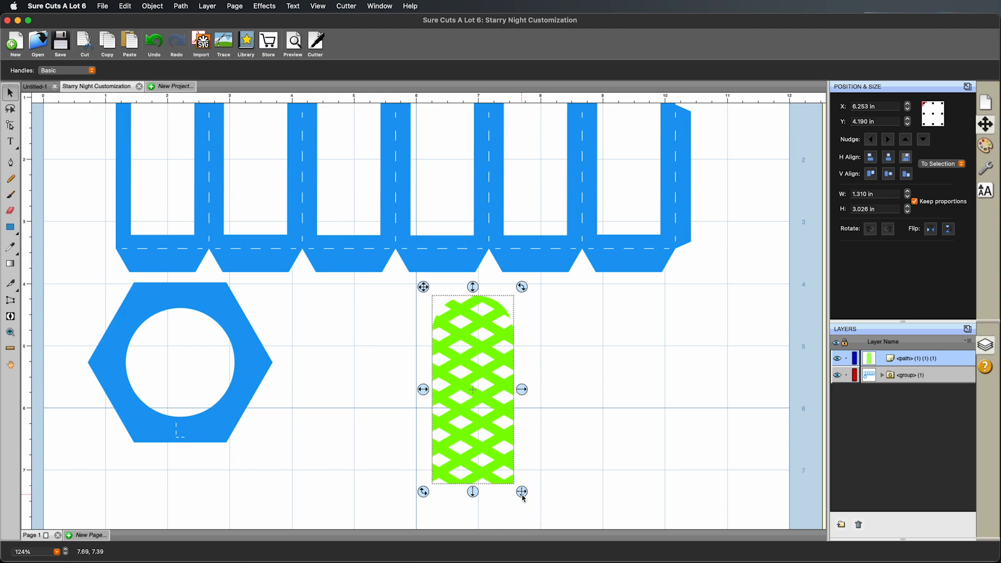
pyautogui.moveTo(523, 497); pyautogui.dragTo(521, 490)
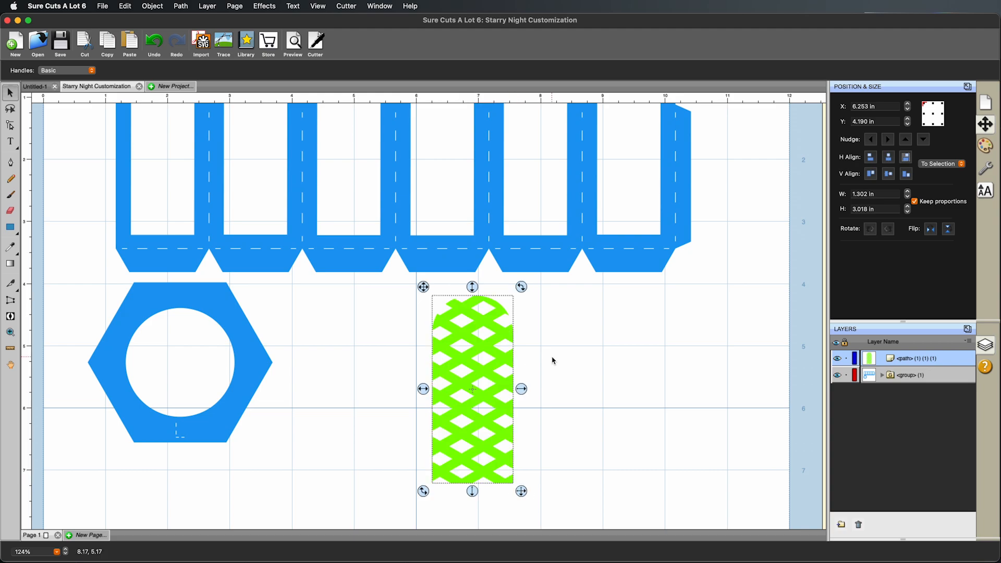
# - Place the lattice arch over the lantern's third arched opening at about X 4.27, Y 0.44 in
pyautogui.scroll(3, 553, 360)
pyautogui.press('super+minus')
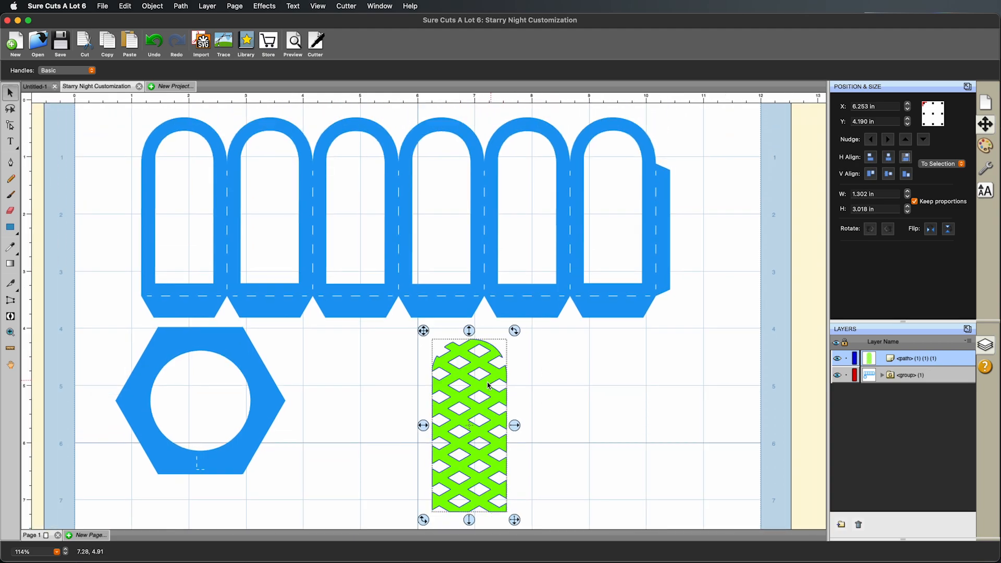
pyautogui.moveTo(487, 386); pyautogui.dragTo(366, 164)
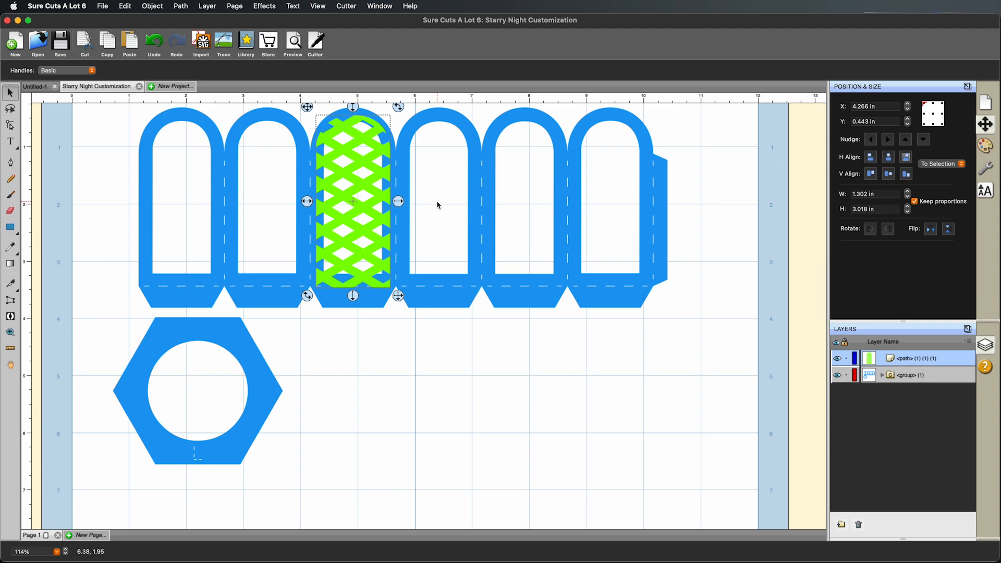
pyautogui.scroll(3, 437, 205)
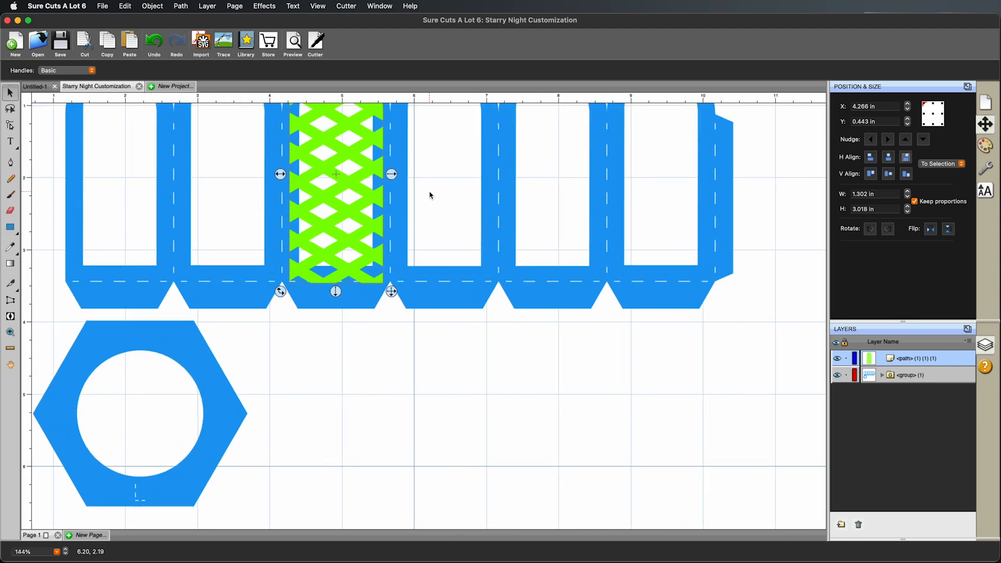
pyautogui.scroll(5, 432, 190)
pyautogui.hscroll(-3, 432, 190)
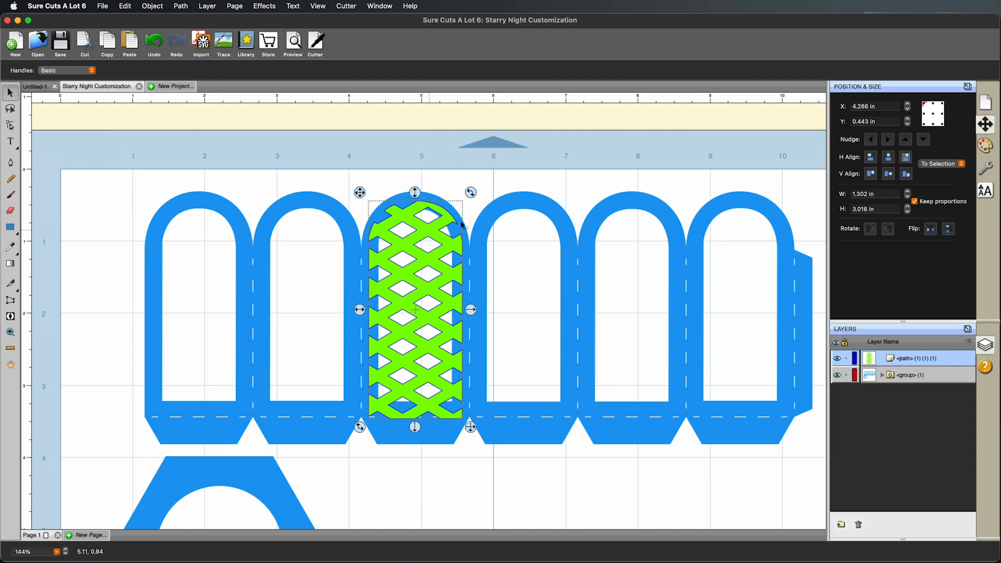
# - Shift the lattice arch slightly upward over the third opening to about Y 0.42 in
pyautogui.click(907, 140)
pyautogui.click(908, 140)
pyautogui.click(907, 140)
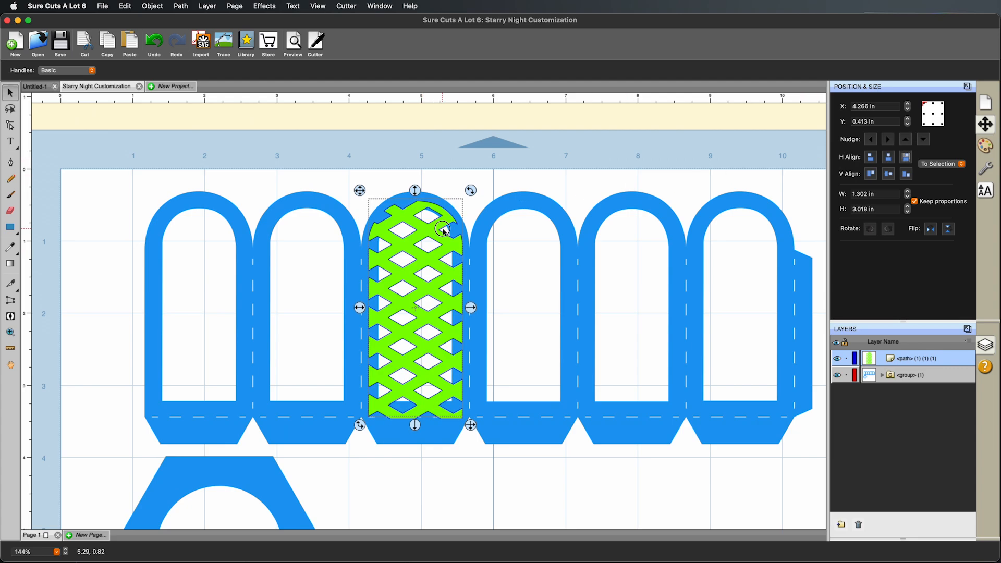
pyautogui.moveTo(437, 238); pyautogui.dragTo(438, 233)
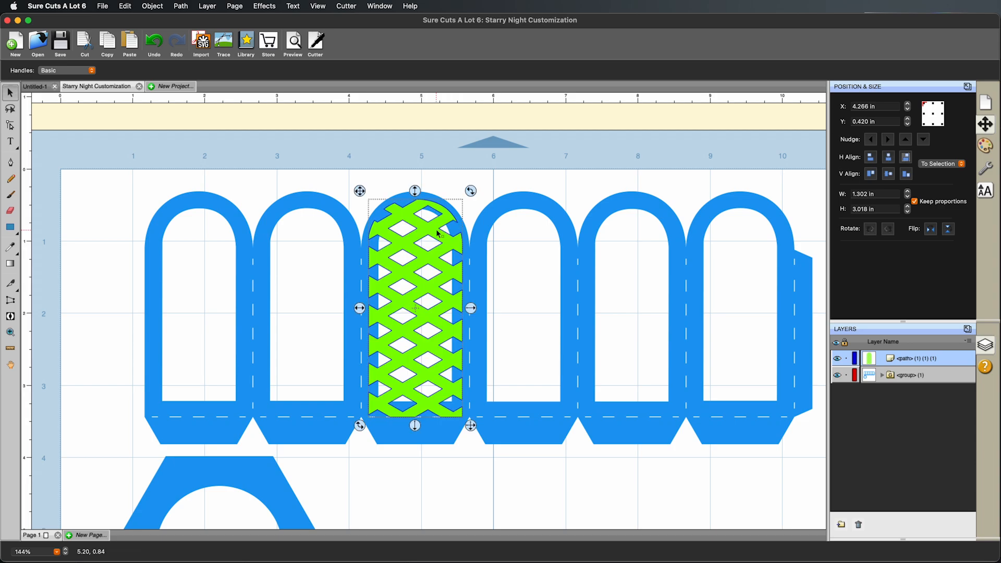
# - Scale the lattice arch to about 1.28 × 2.98 in and reposition it over the opening at about X 4.27, Y 0.42 in
pyautogui.press('Up')
pyautogui.press('Up')
pyautogui.press('Up')
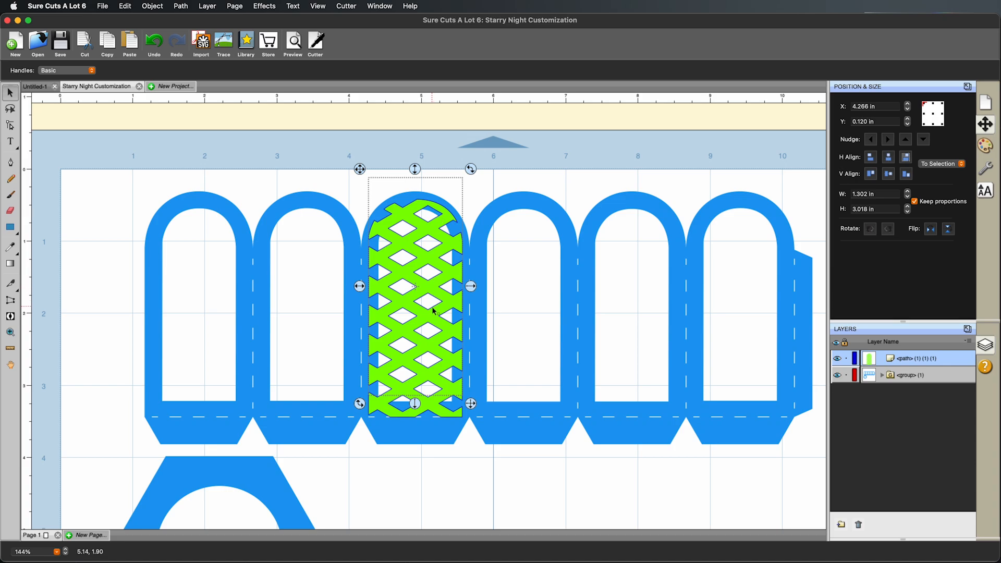
pyautogui.moveTo(471, 403); pyautogui.dragTo(469, 401)
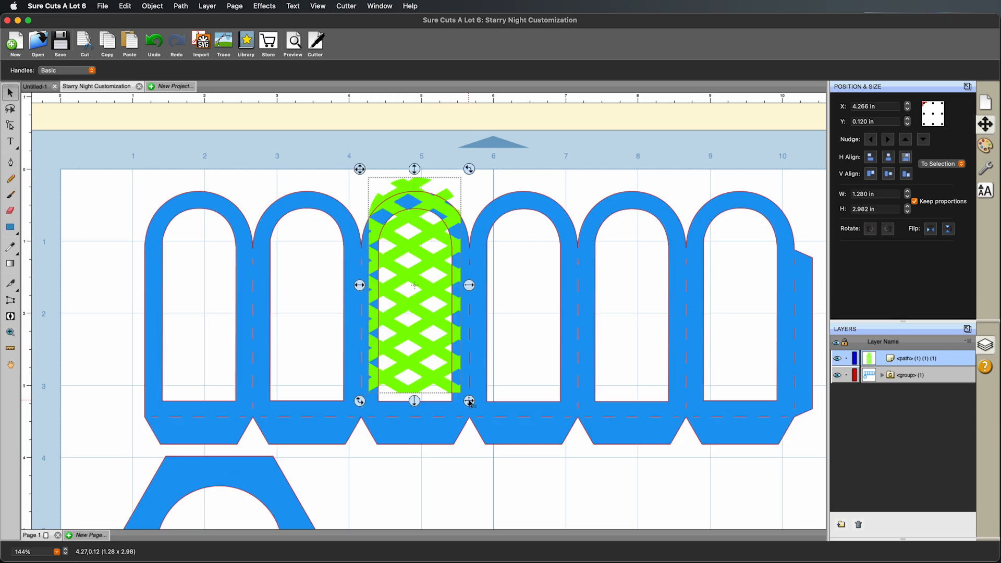
pyautogui.moveTo(441, 275); pyautogui.dragTo(439, 288)
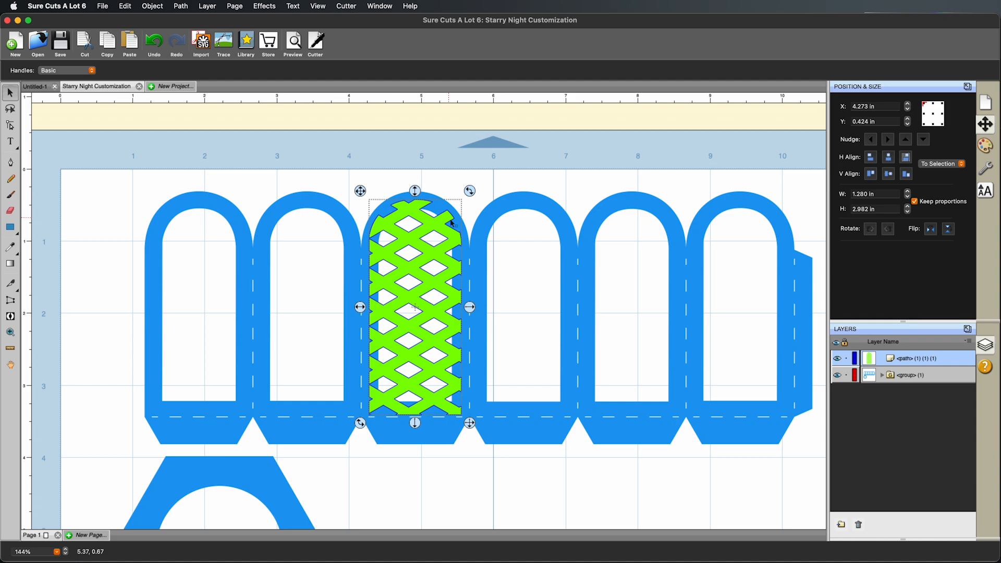
# - Merge the lattice arch into a single shape and reselect it
pyautogui.rightClick(437, 315)
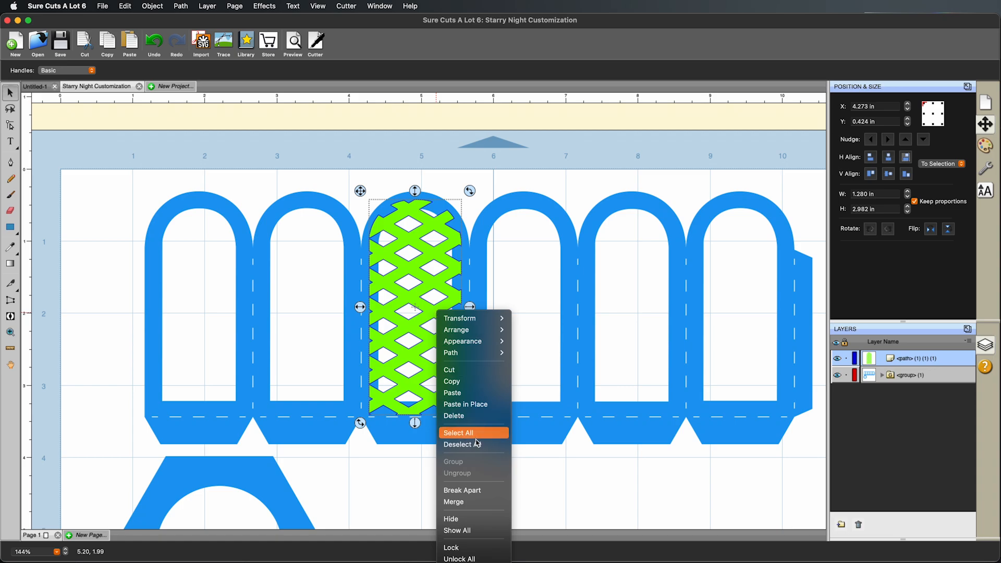
pyautogui.click(462, 501)
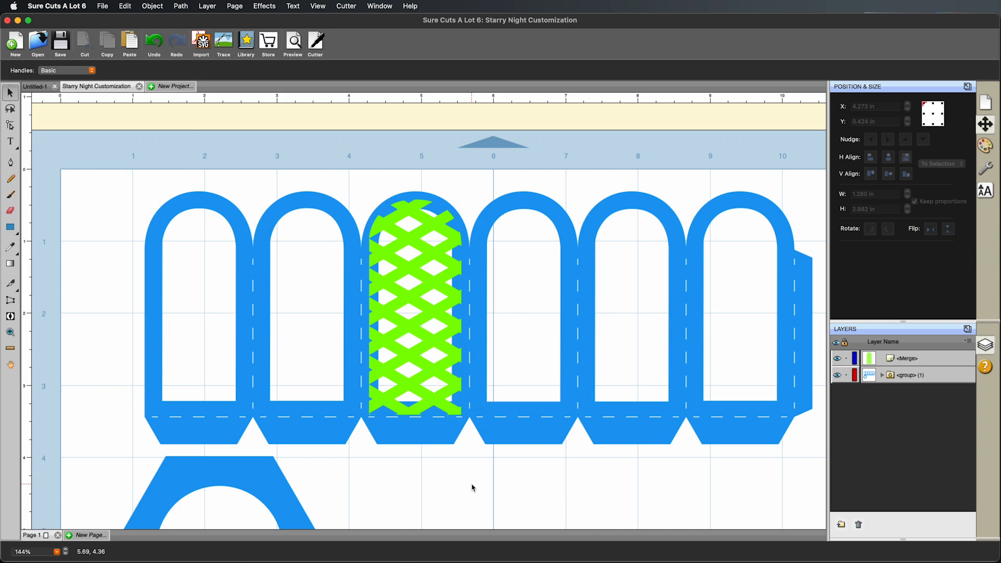
pyautogui.click(446, 319)
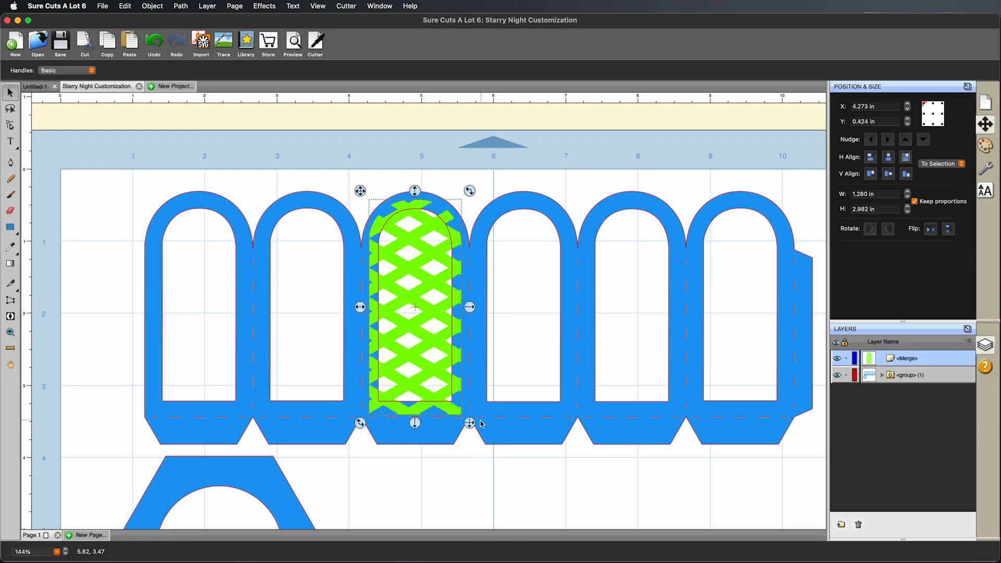
# - Try shrinking the merged lattice to about 1.18 × 2.78 in, undo that, and nudge the panel up to Y 0.404 in
pyautogui.moveTo(470, 423)
pyautogui.mouseDown()
pyautogui.moveTo(500, 456)
pyautogui.moveTo(393, 432)
pyautogui.moveTo(537, 445)
pyautogui.moveTo(440, 407)
pyautogui.moveTo(447, 417)
pyautogui.moveTo(470, 429)
pyautogui.moveTo(427, 363)
pyautogui.moveTo(443, 347)
pyautogui.moveTo(417, 391)
pyautogui.moveTo(441, 413)
pyautogui.moveTo(430, 405)
pyautogui.moveTo(462, 410)
pyautogui.mouseUp()
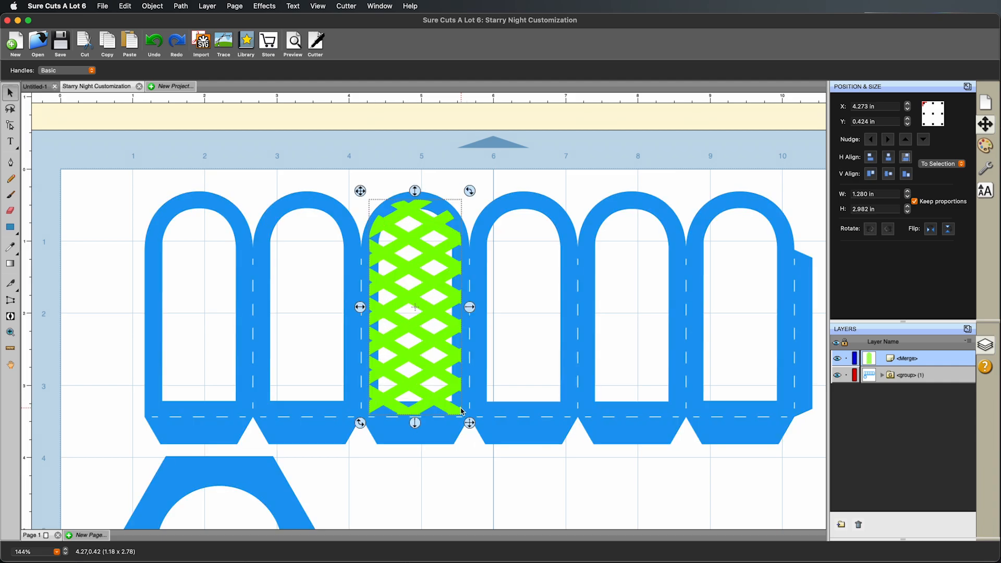
pyautogui.press('super+z')
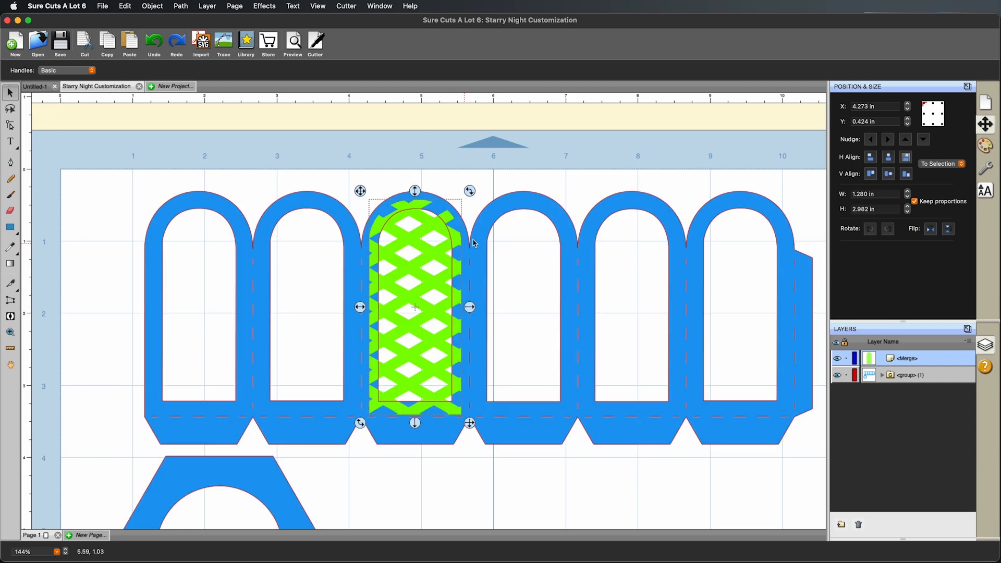
pyautogui.click(907, 140)
pyautogui.click(907, 141)
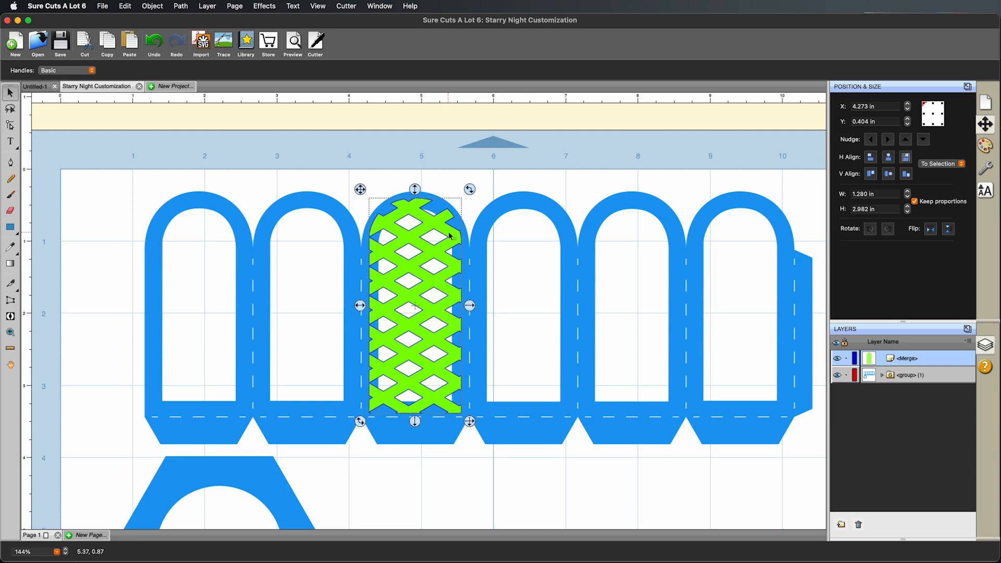
# - Copy the merged lattice panel and paste five duplicates of it
pyautogui.press('super+minus')
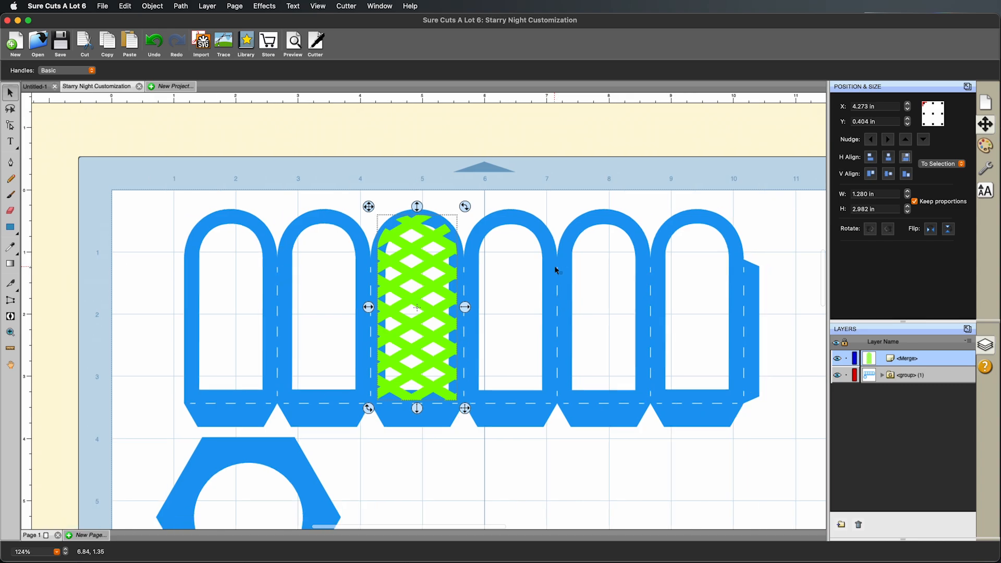
pyautogui.press('super+minus')
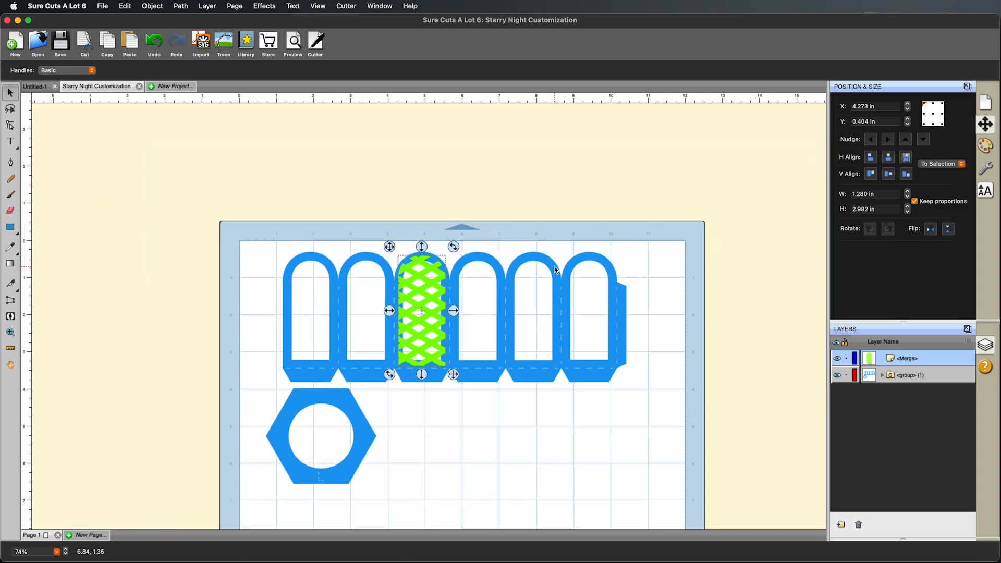
pyautogui.rightClick(441, 271)
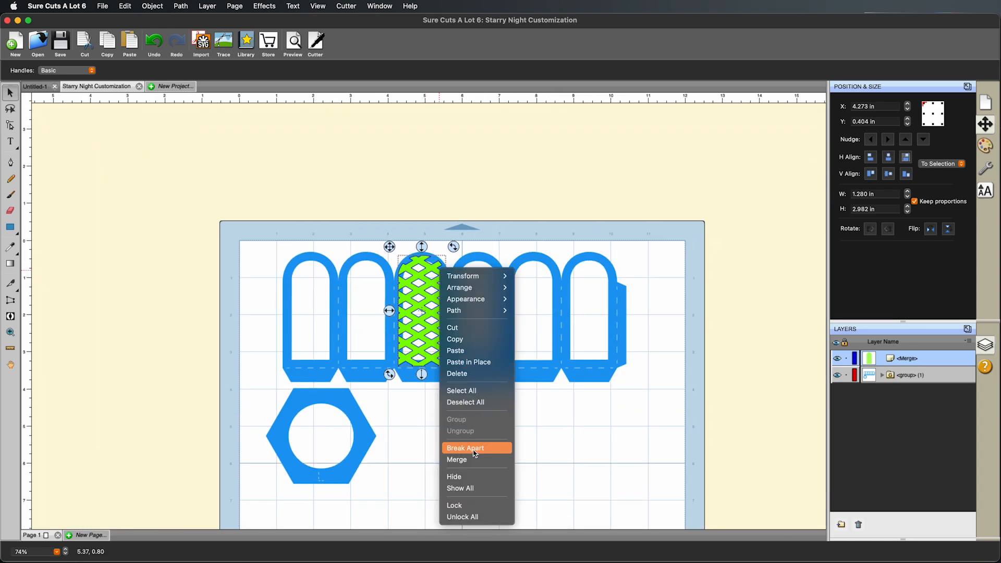
pyautogui.click(467, 339)
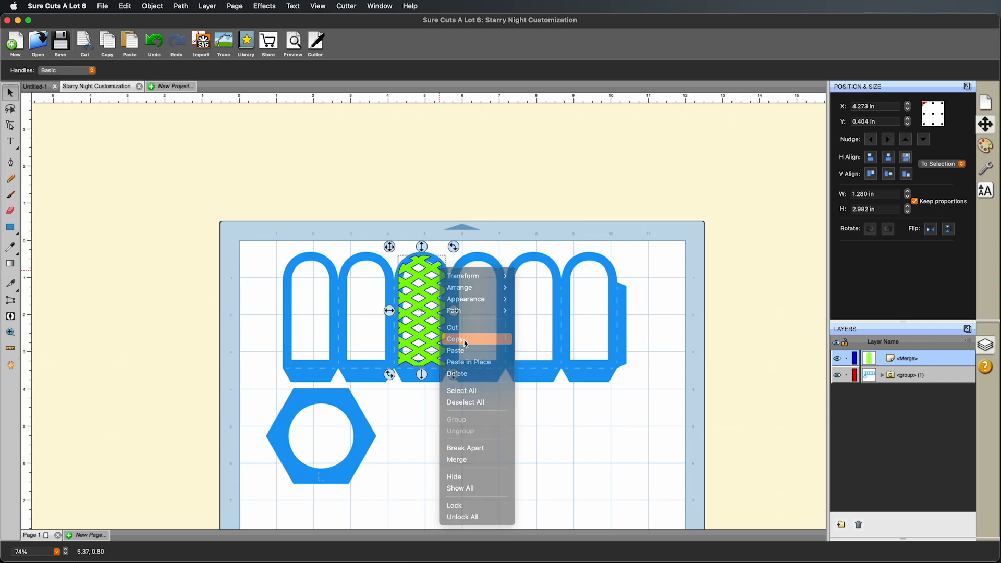
pyautogui.click(129, 44)
pyautogui.click(129, 43)
pyautogui.click(129, 44)
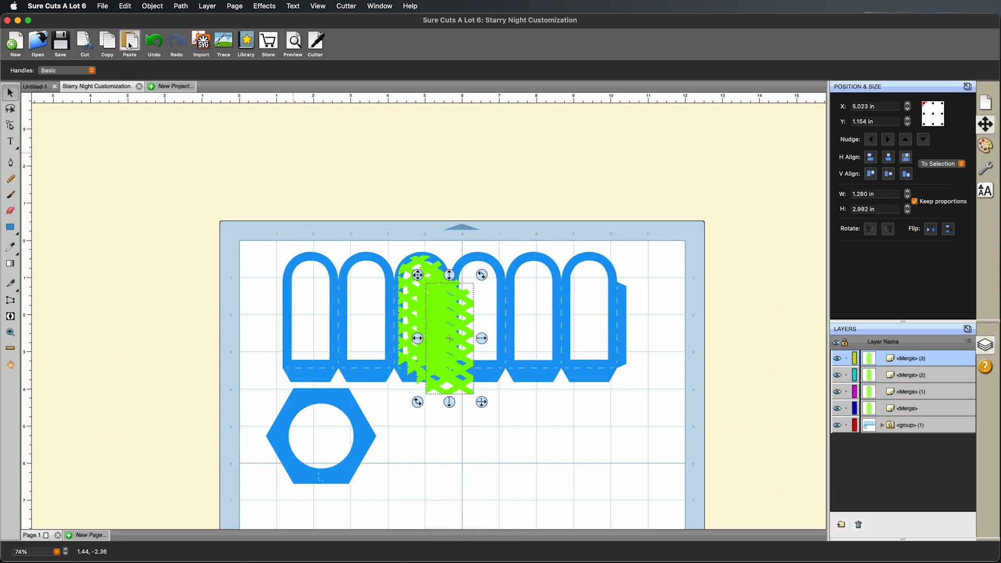
pyautogui.click(129, 44)
pyautogui.click(129, 44)
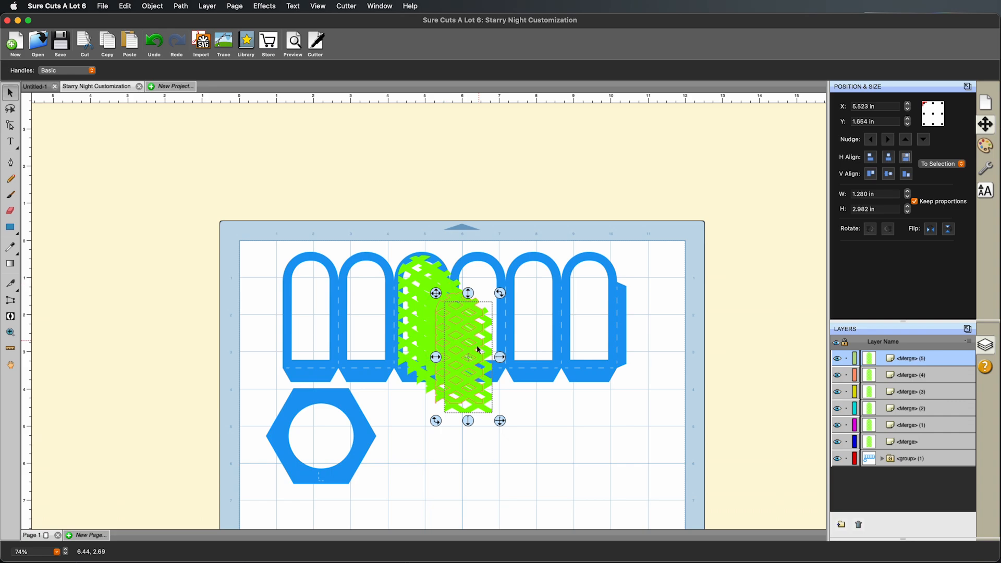
# - Move the five pasted lattice panels off the lantern piece to the empty area above and beside the mat
pyautogui.moveTo(469, 346); pyautogui.dragTo(700, 215)
pyautogui.moveTo(446, 315); pyautogui.dragTo(716, 181)
pyautogui.moveTo(431, 280); pyautogui.dragTo(797, 204)
pyautogui.moveTo(446, 303); pyautogui.dragTo(638, 134)
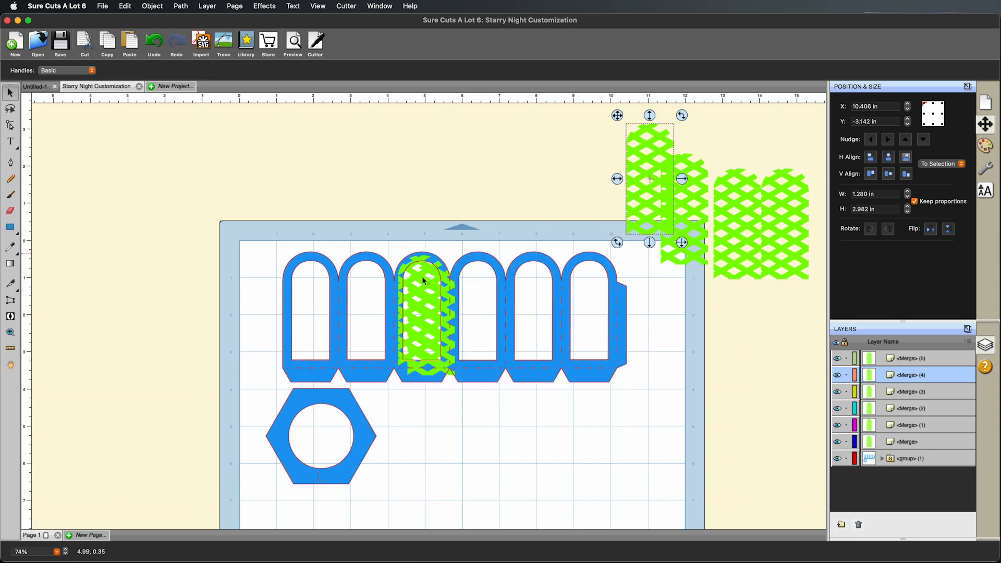
pyautogui.moveTo(436, 255); pyautogui.dragTo(598, 117)
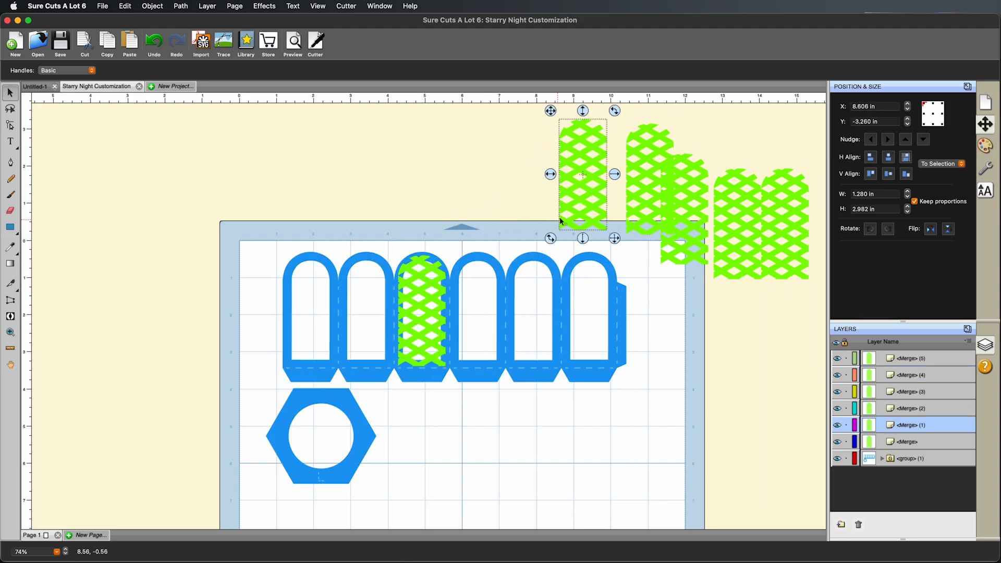
# - Spread the five lattice copies apart above the mat so that none overlap, and undo the last unwanted change
pyautogui.moveTo(579, 169); pyautogui.dragTo(530, 137)
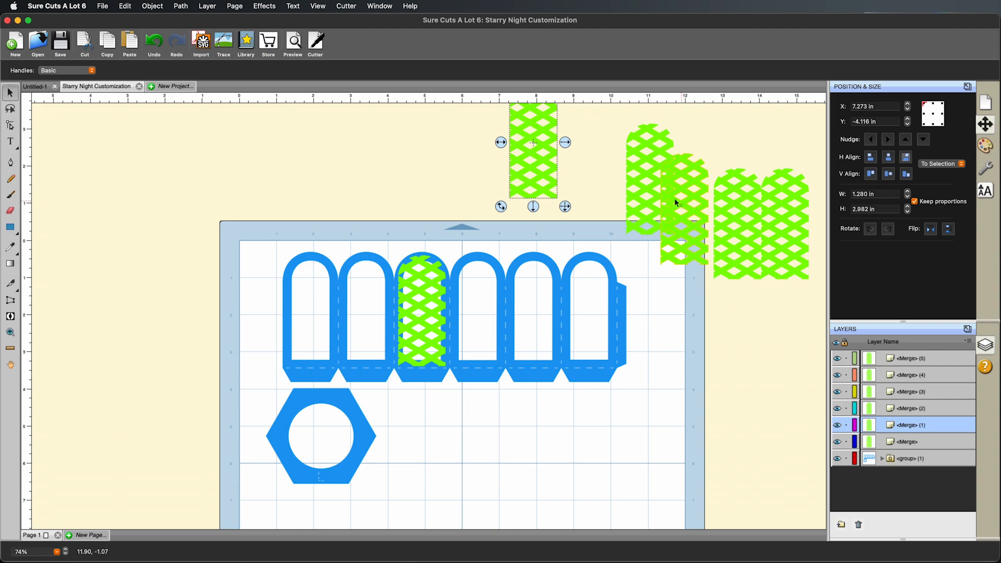
pyautogui.moveTo(675, 200); pyautogui.dragTo(585, 162)
pyautogui.moveTo(687, 222); pyautogui.dragTo(652, 187)
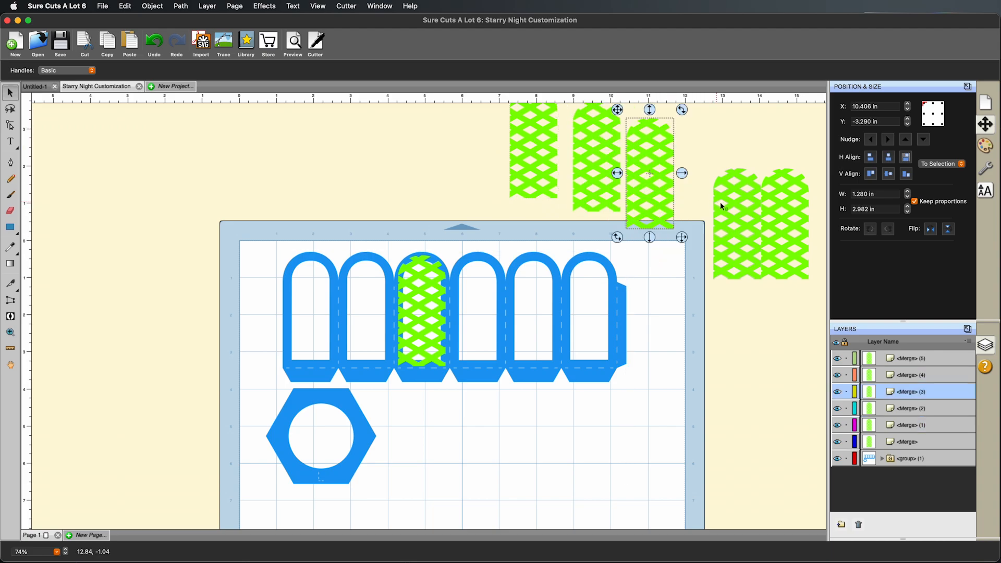
pyautogui.moveTo(728, 203); pyautogui.dragTo(715, 166)
pyautogui.moveTo(773, 216); pyautogui.dragTo(427, 154)
pyautogui.press('super+z')
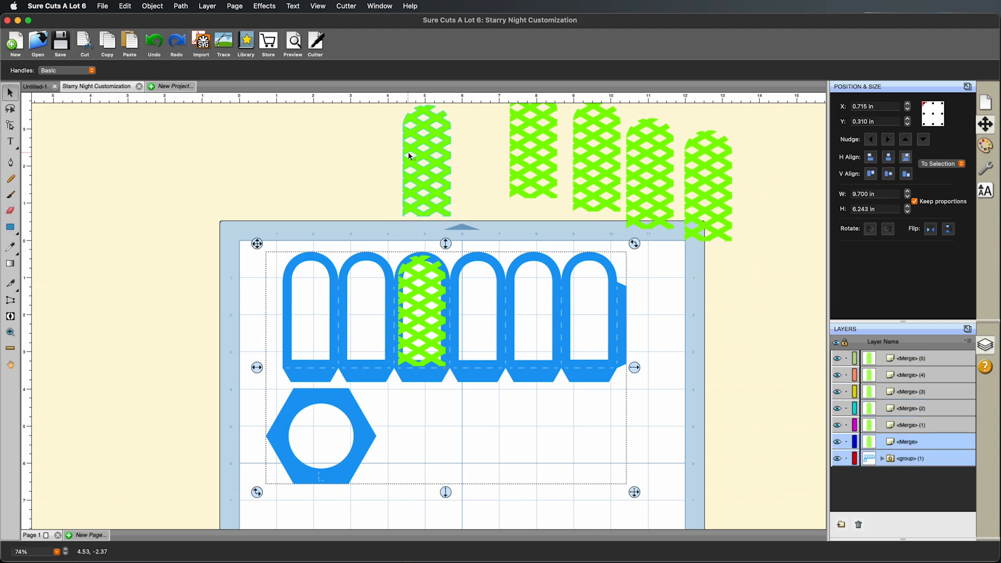
# - Select only the blue lantern group and ungroup it into its separate layers
pyautogui.click(883, 458)
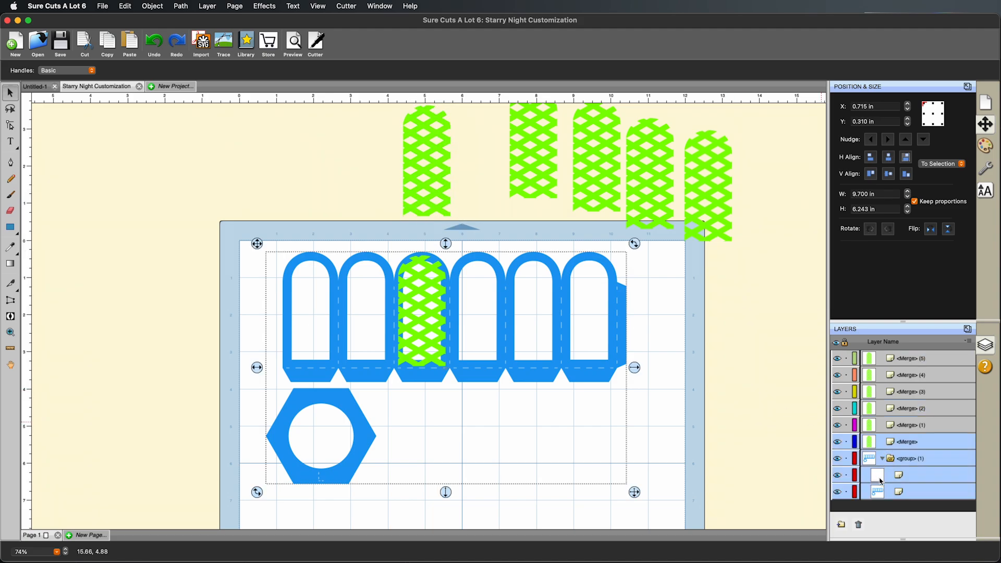
pyautogui.rightClick(586, 372)
pyautogui.click(634, 303)
pyautogui.click(609, 288)
pyautogui.rightClick(614, 294)
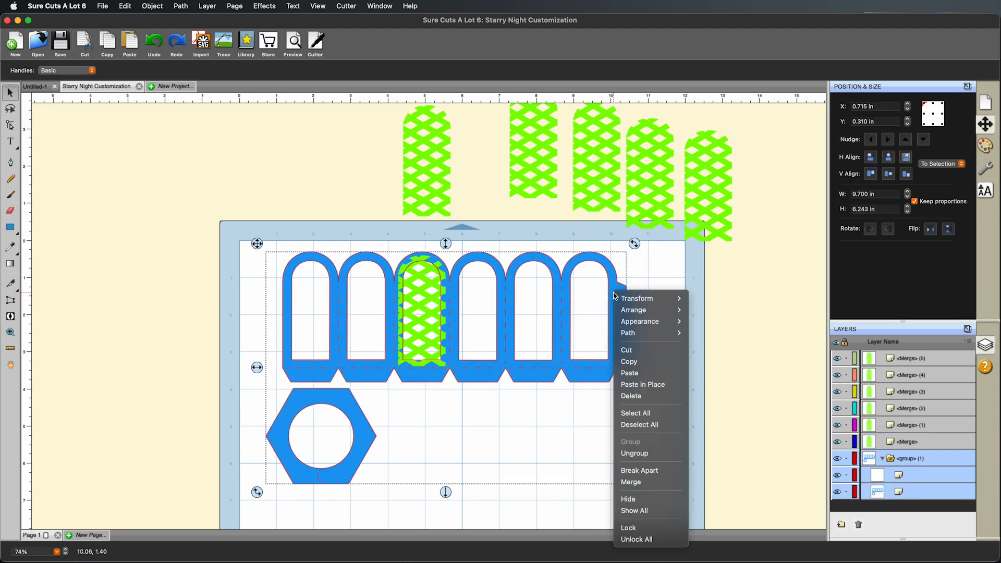
pyautogui.click(633, 454)
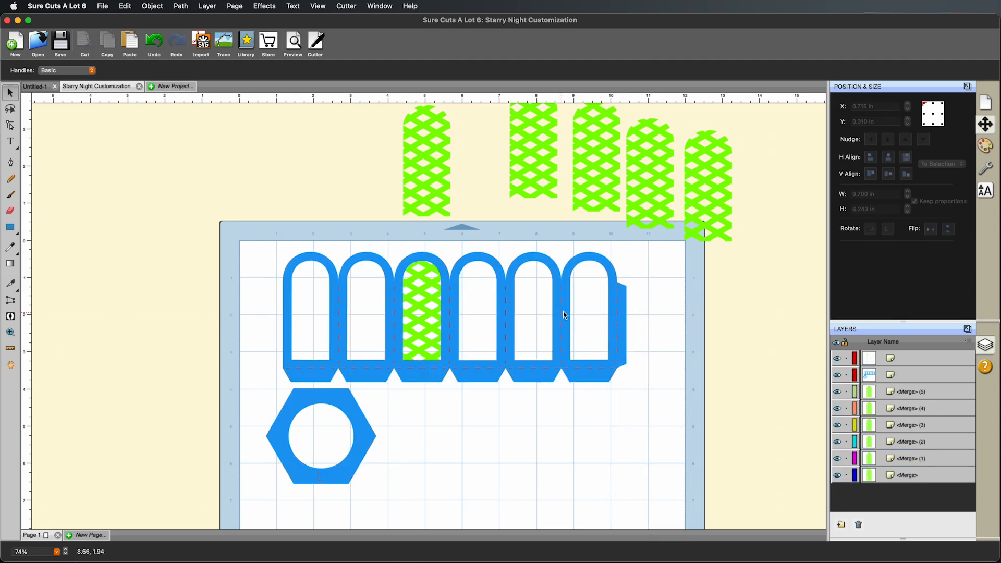
# - Hide and show the two ungrouped lantern layers in turn to see which holds the shapes and which the dashed fold lines
pyautogui.click(908, 376)
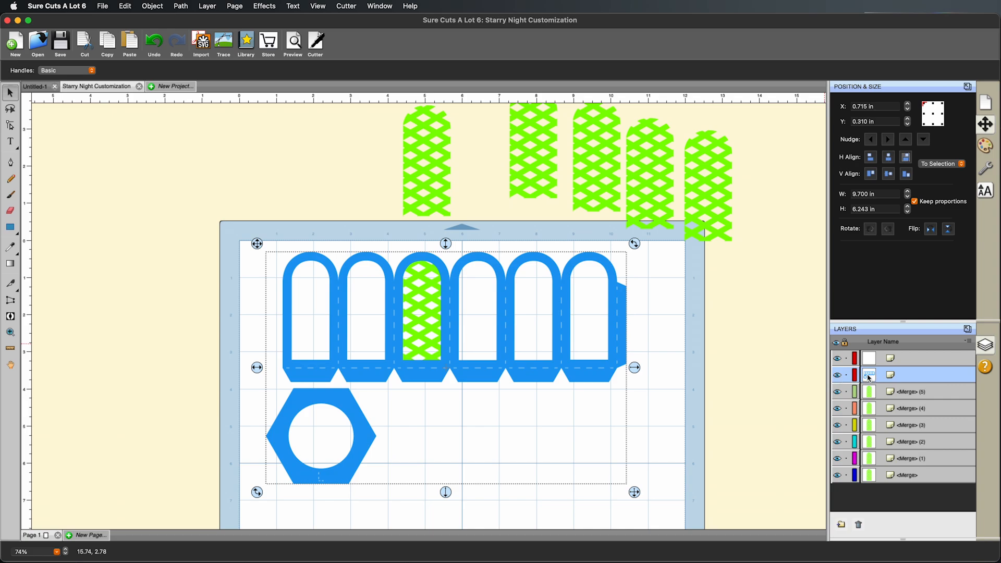
pyautogui.click(838, 375)
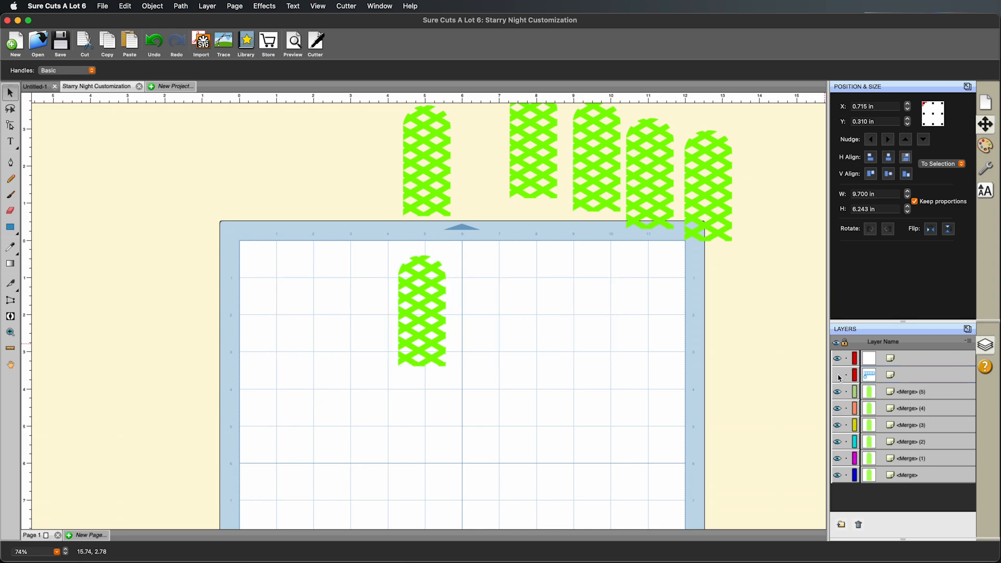
pyautogui.click(838, 375)
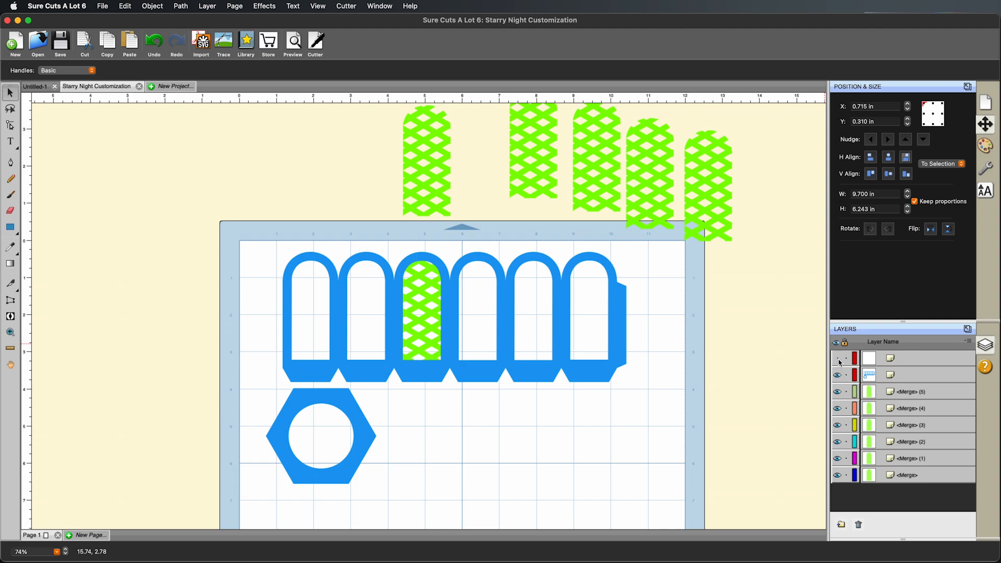
pyautogui.click(838, 358)
pyautogui.click(838, 360)
pyautogui.click(839, 360)
# - Lock the dashed fold-line layer and leave nothing selected
pyautogui.click(561, 309)
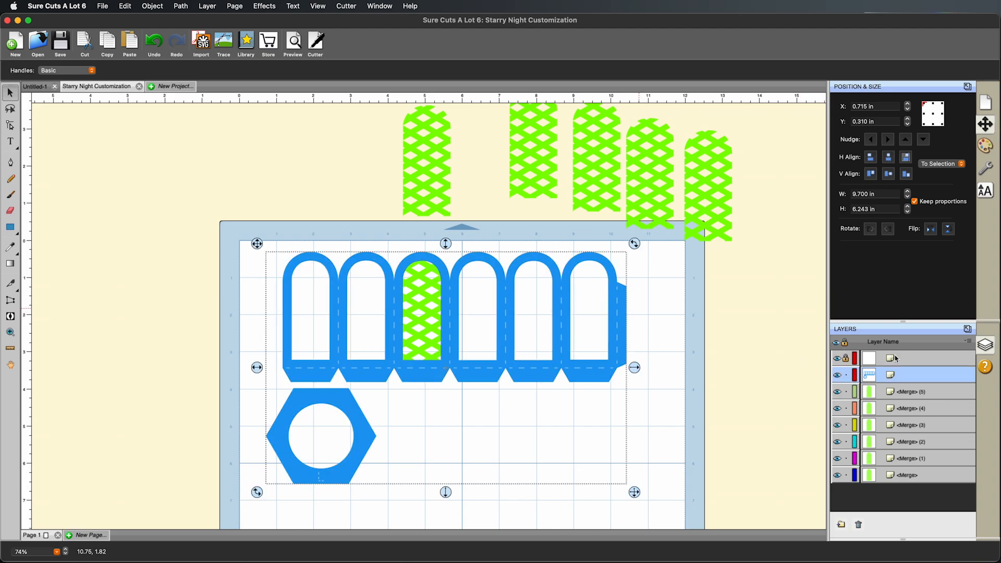
pyautogui.click(907, 361)
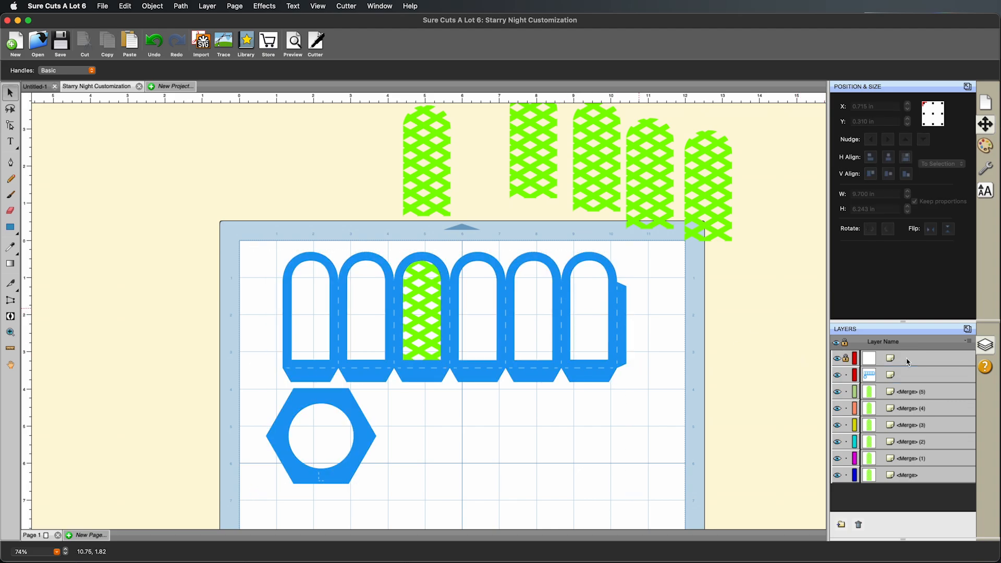
pyautogui.click(846, 359)
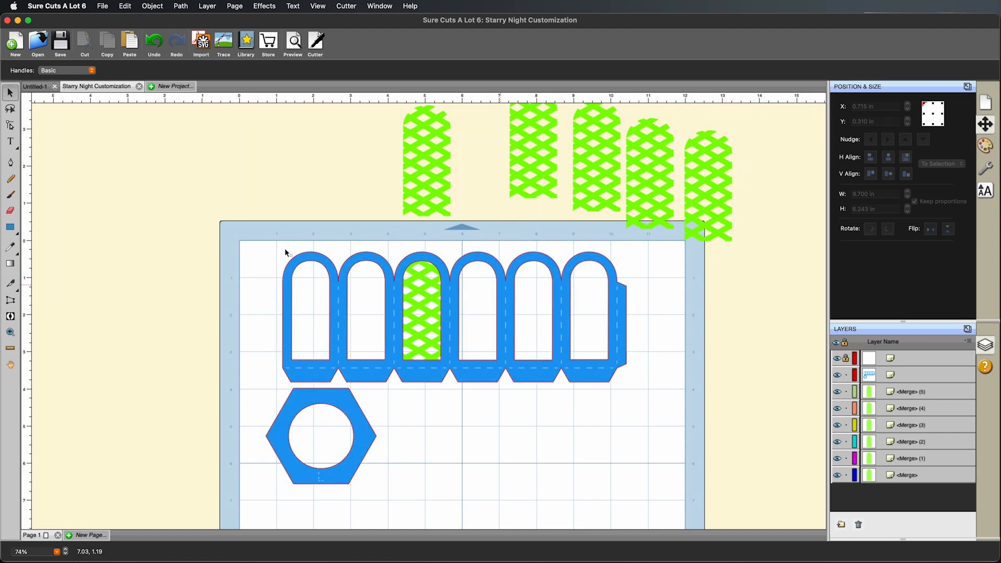
# - Select the unlocked artwork on the mat and unite the blue lantern shapes with the lattice in the third window using Union
pyautogui.moveTo(240, 239); pyautogui.dragTo(713, 508)
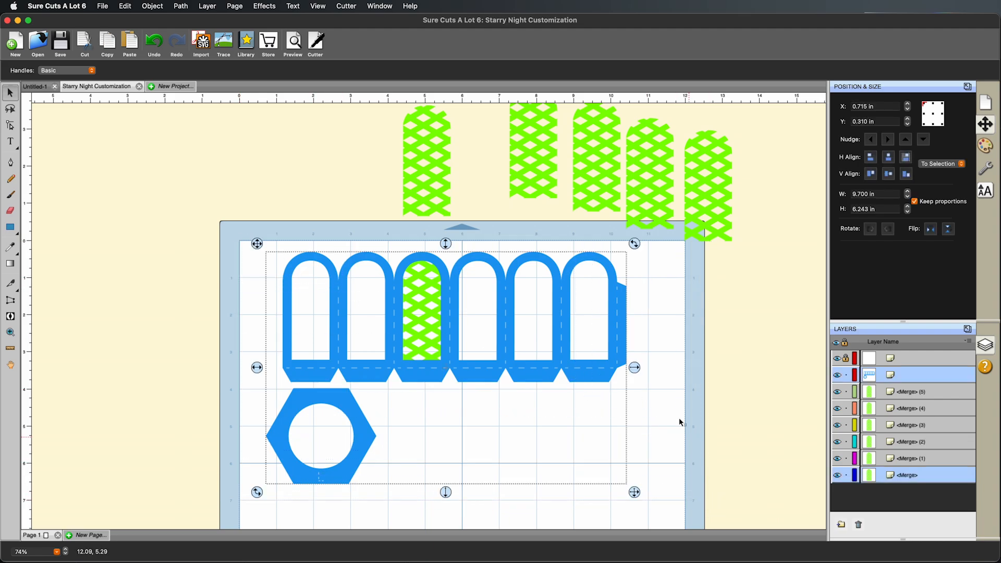
pyautogui.click(182, 6)
pyautogui.click(189, 21)
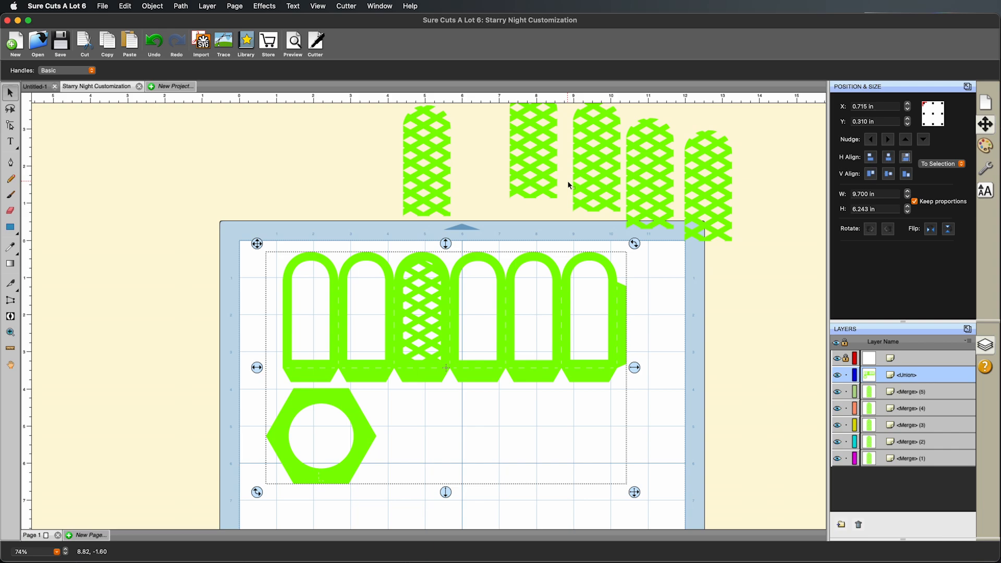
# - Place a lattice copy over the fourth arched window and nudge it to X 5.763 in, Y 0.402 in
pyautogui.click(436, 165)
pyautogui.moveTo(435, 164); pyautogui.dragTo(483, 311)
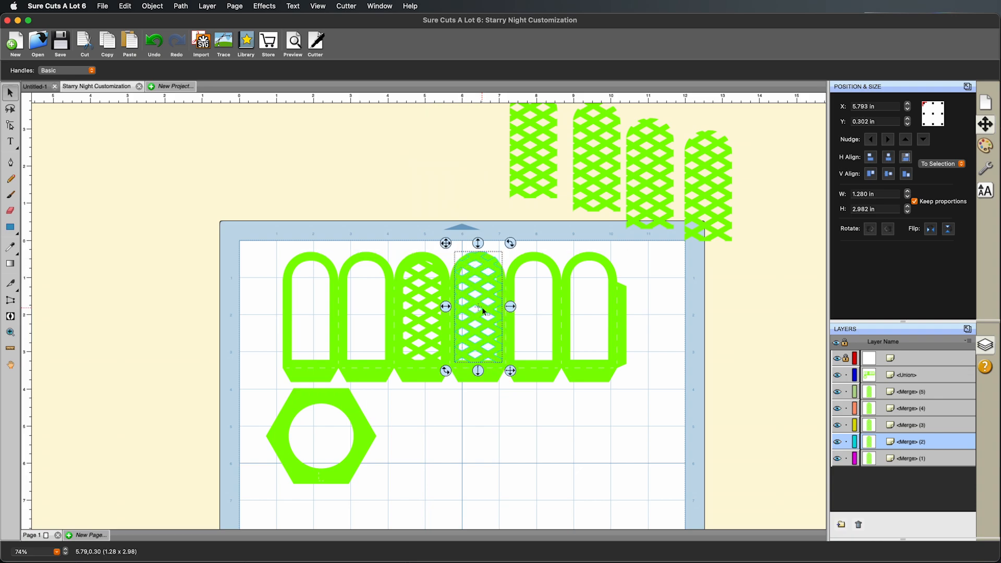
pyautogui.press('super+equal')
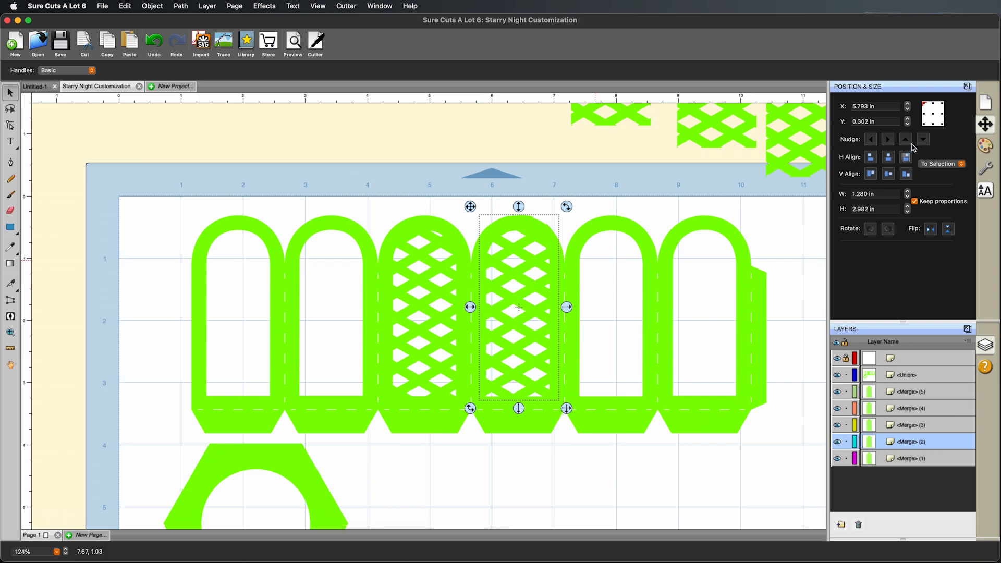
pyautogui.click(926, 141)
pyautogui.click(926, 142)
pyautogui.click(927, 142)
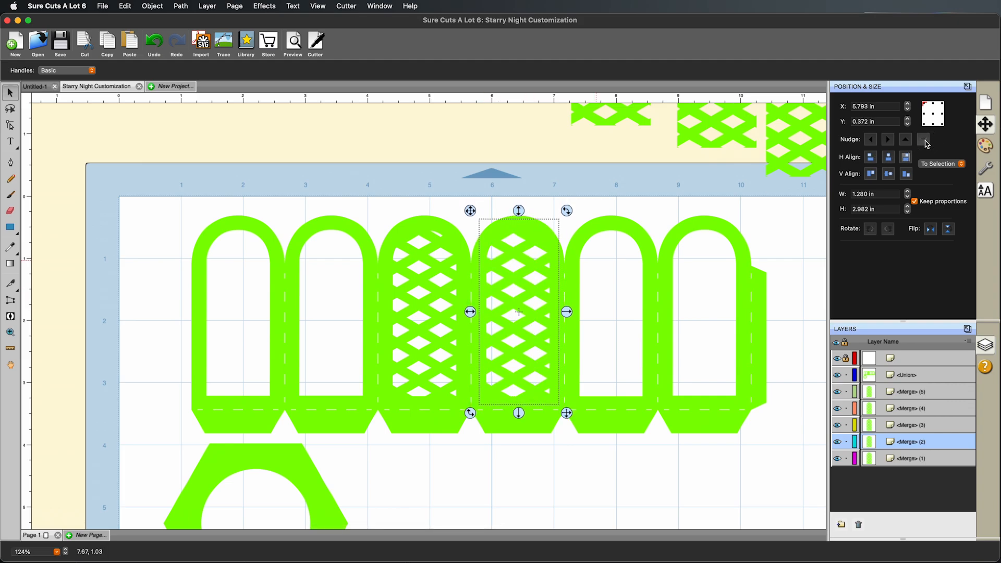
pyautogui.click(927, 142)
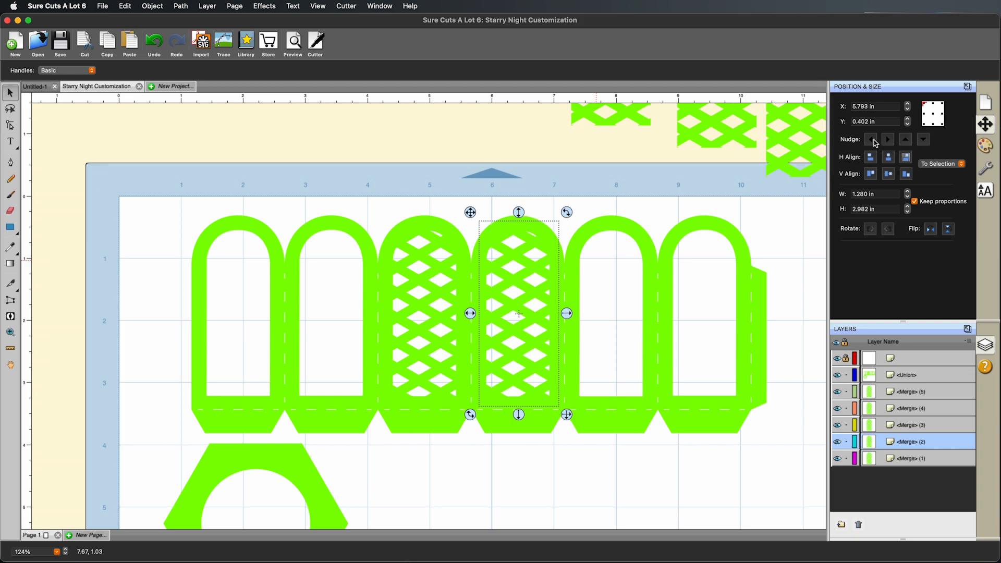
pyautogui.click(872, 141)
pyautogui.click(872, 141)
pyautogui.click(872, 140)
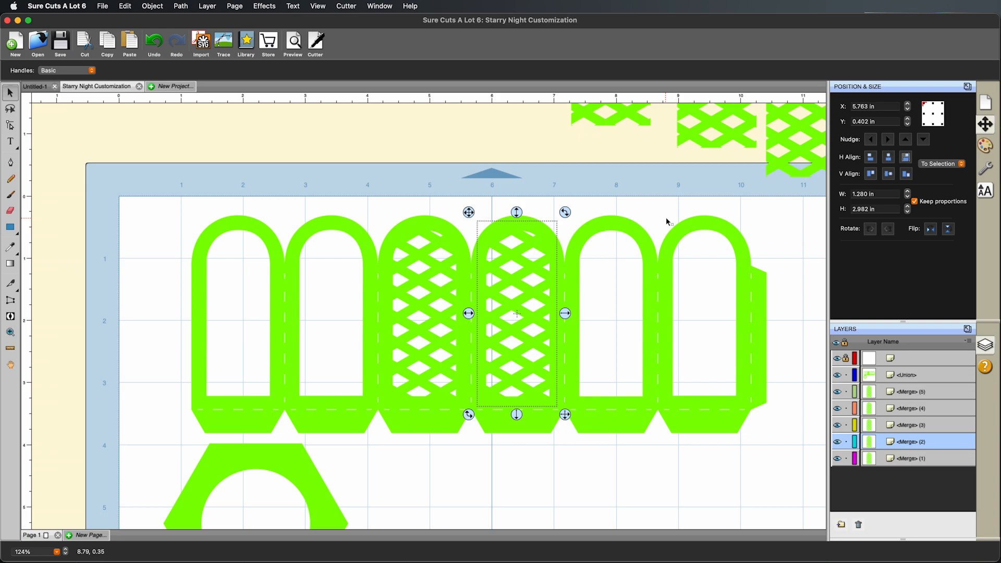
# - Place another lattice copy over the fifth arched window at about X 7.271 in, Y 0.396 in, and deselect it
pyautogui.press('super+minus')
pyautogui.press('super+minus')
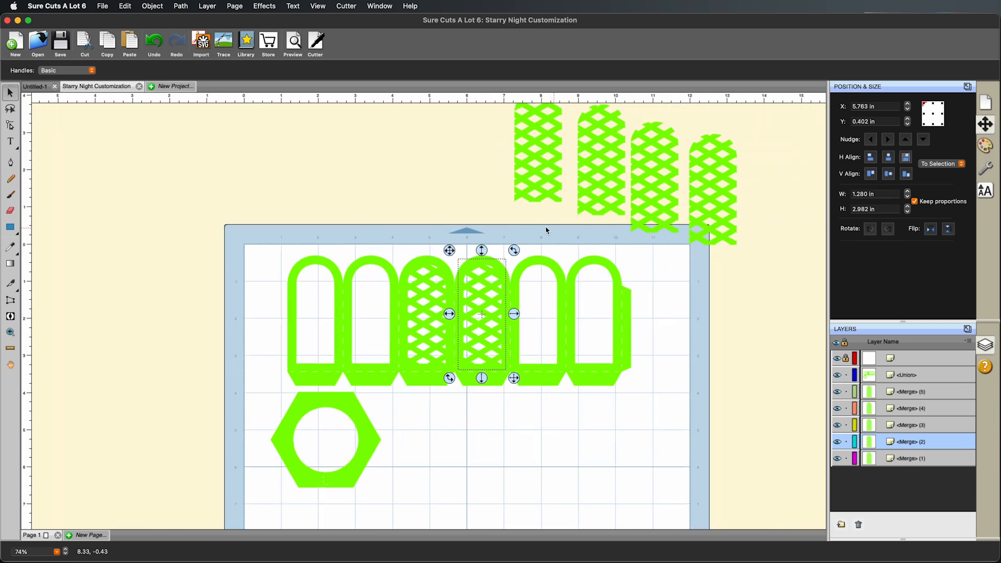
pyautogui.moveTo(698, 207); pyautogui.dragTo(540, 325)
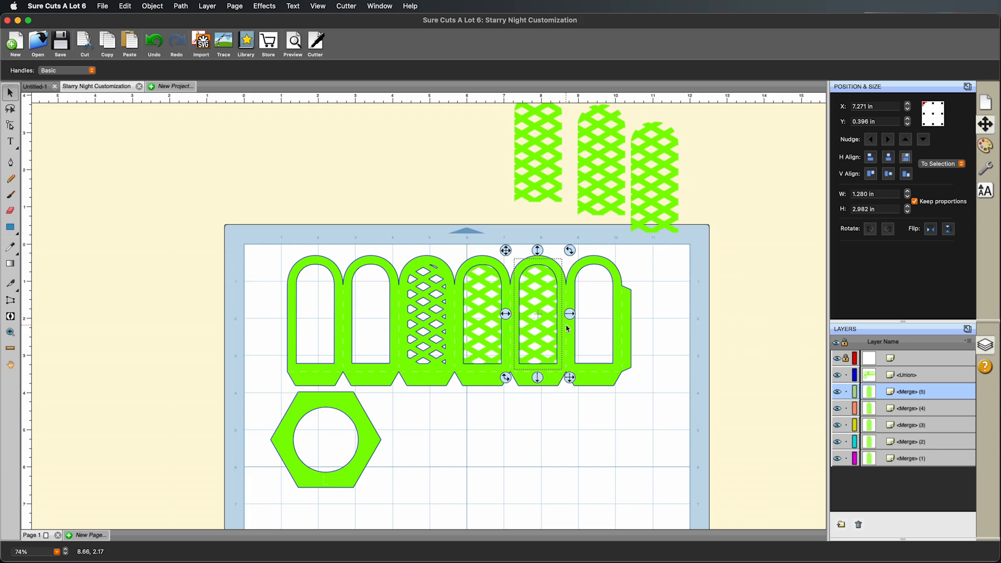
pyautogui.click(710, 309)
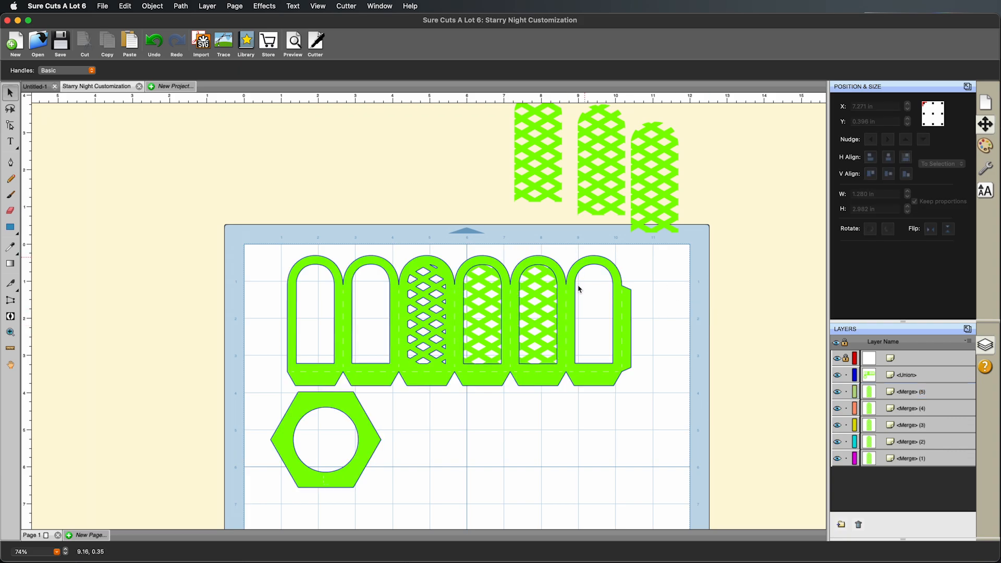
# - Move a lattice copy over the sixth arched window, to about X 8.767 in, Y 0.530 in
pyautogui.moveTo(658, 180); pyautogui.dragTo(595, 320)
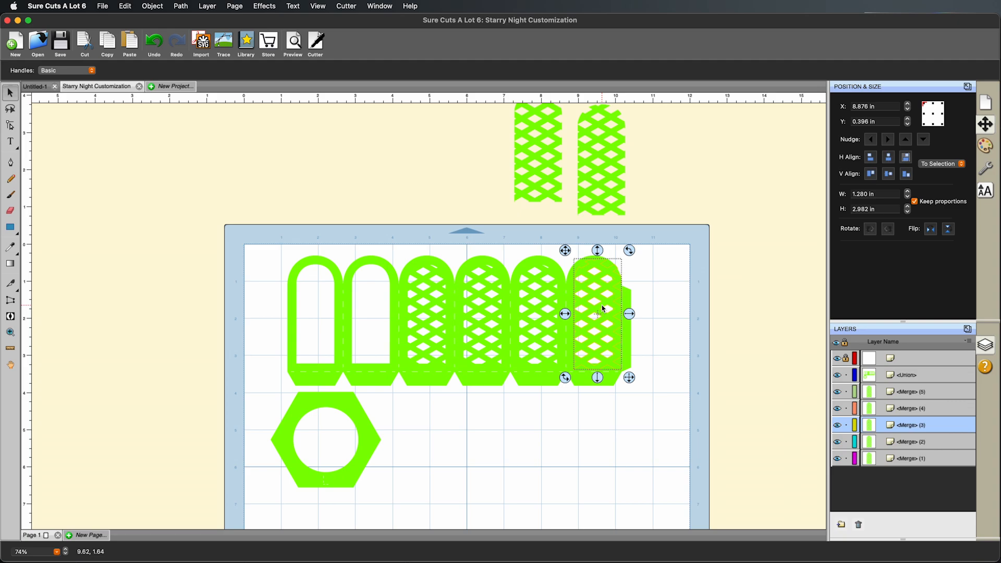
pyautogui.press('super+equal')
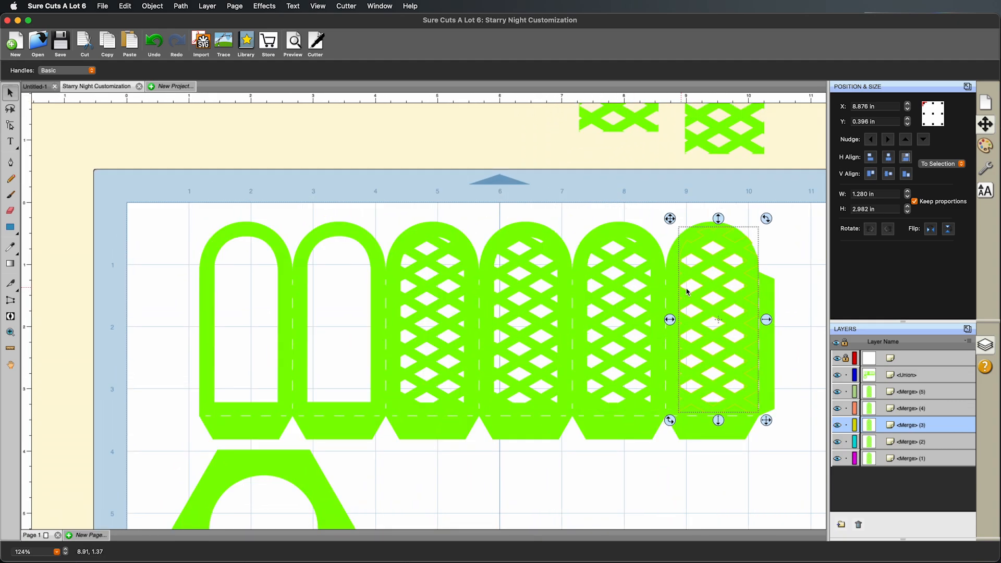
pyautogui.moveTo(718, 292); pyautogui.dragTo(712, 302)
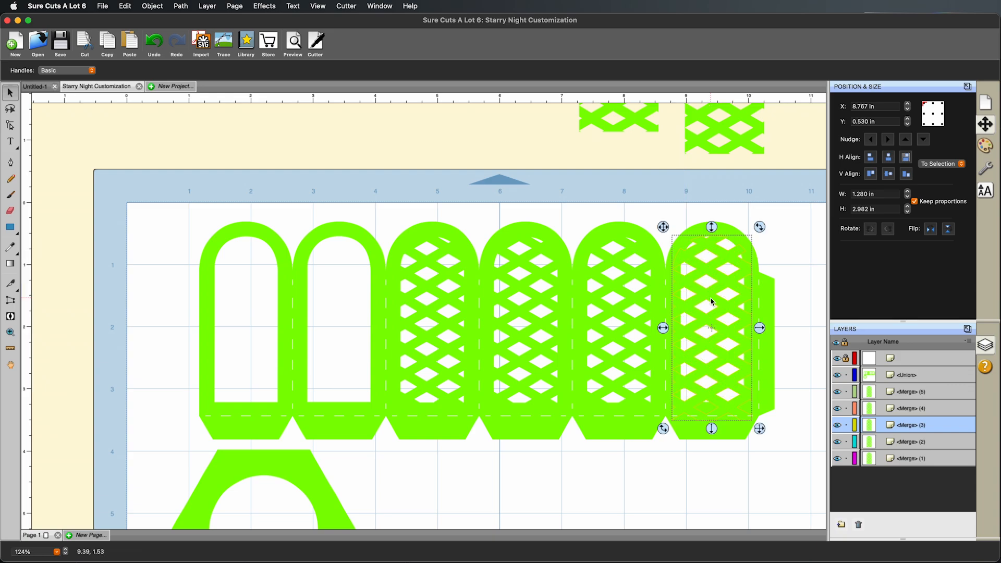
# - Nudge the sixth window's lattice vertically to Y 0.380 in so it fills the arch
pyautogui.press('Up')
pyautogui.press('Up')
pyautogui.press('Up')
pyautogui.press('Up')
pyautogui.press('Down')
pyautogui.press('Down')
pyautogui.press('Down')
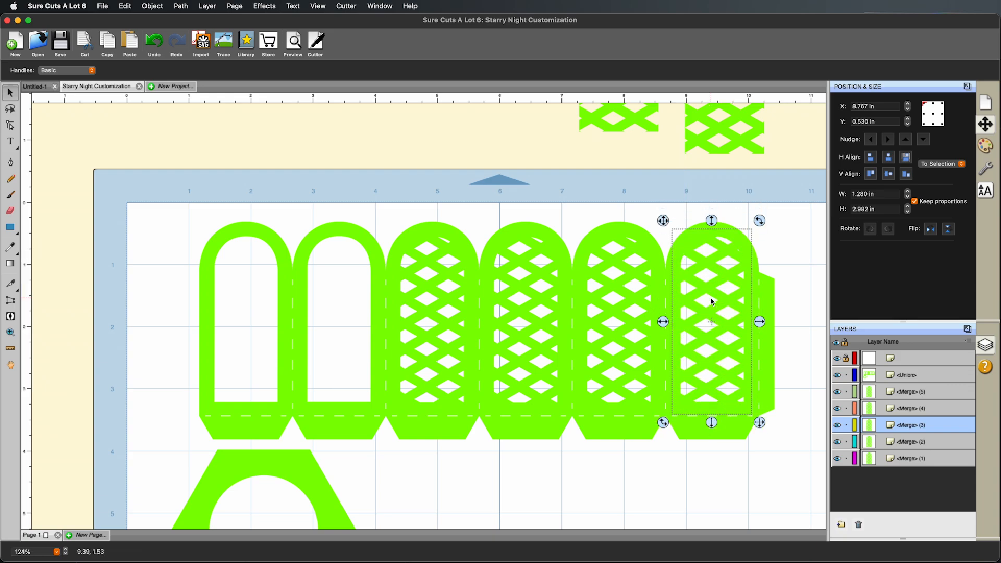
pyautogui.click(906, 140)
pyautogui.click(907, 140)
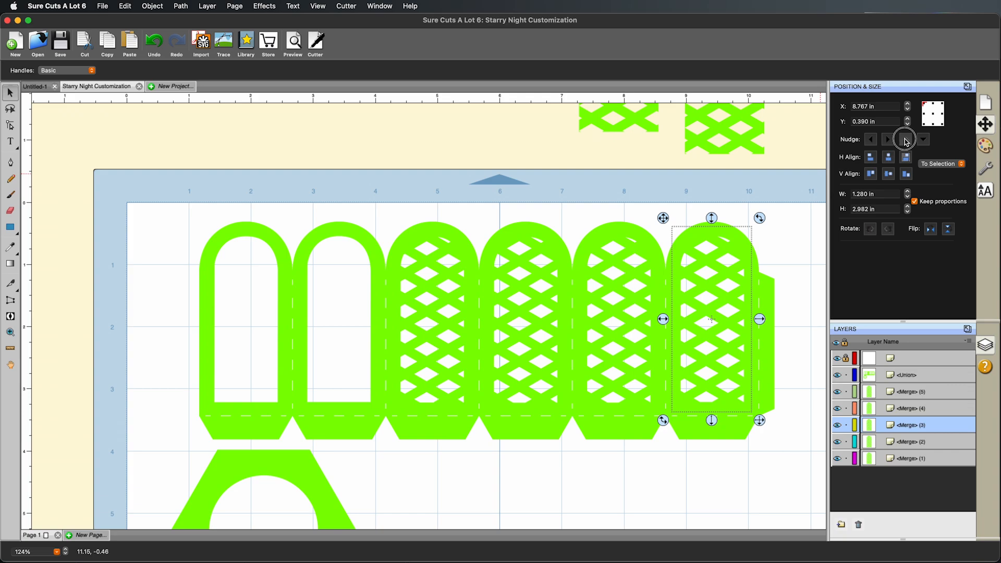
pyautogui.click(906, 139)
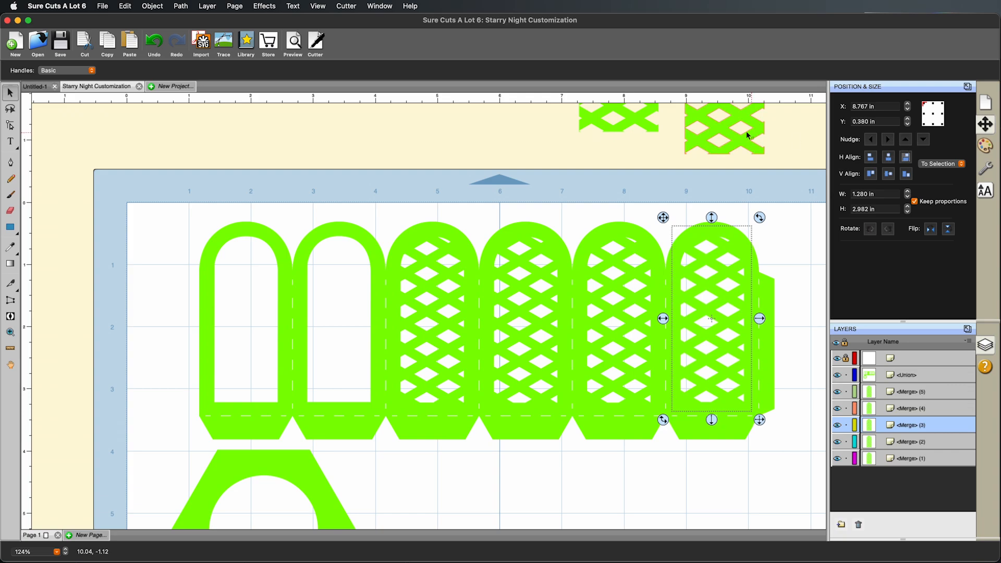
# - Place the last two lattice copies over the second and first windows, at about X 2.780 in and X 1.260 in, both at Y 0.396 in
pyautogui.moveTo(640, 140); pyautogui.dragTo(367, 401)
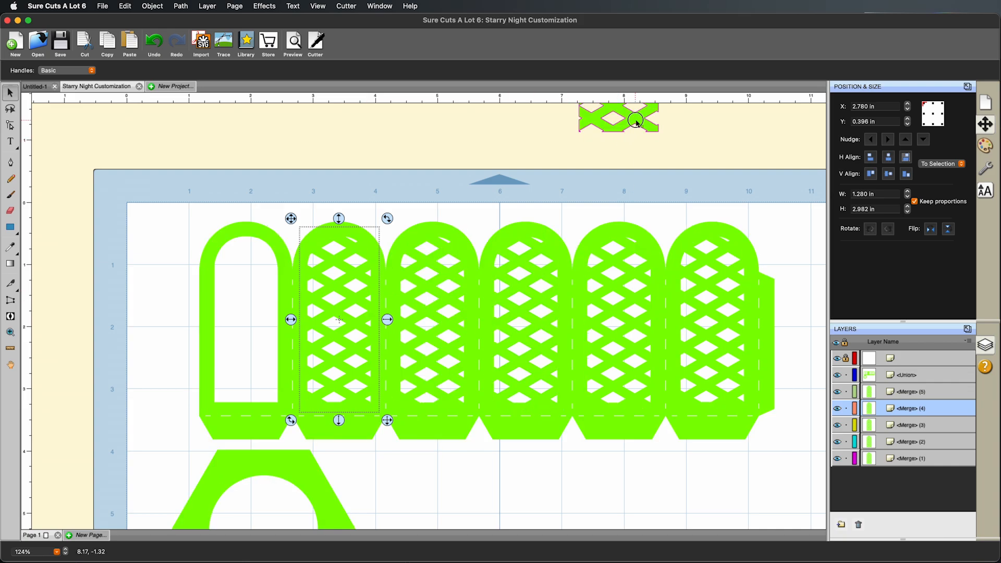
pyautogui.moveTo(640, 119); pyautogui.dragTo(262, 408)
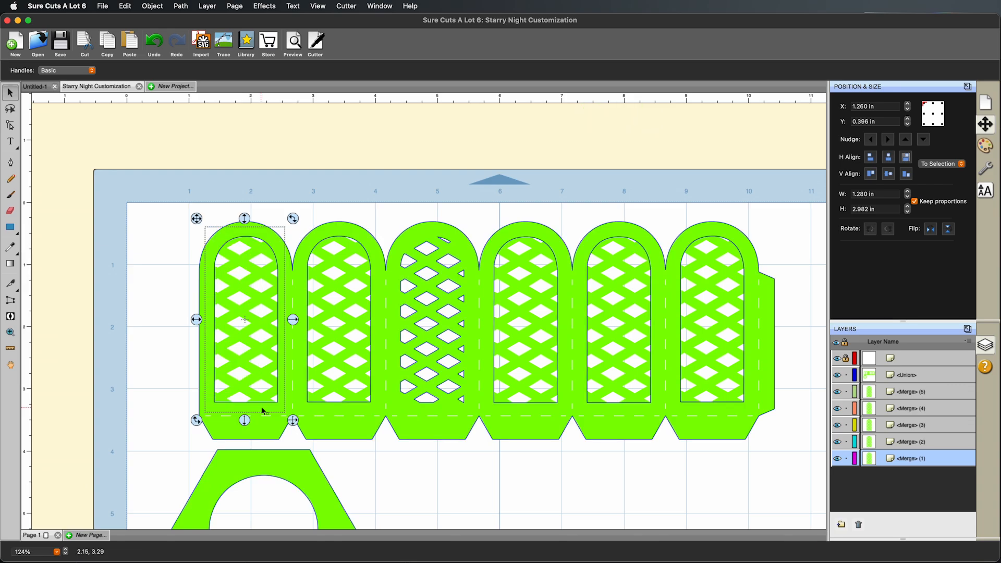
pyautogui.click(167, 330)
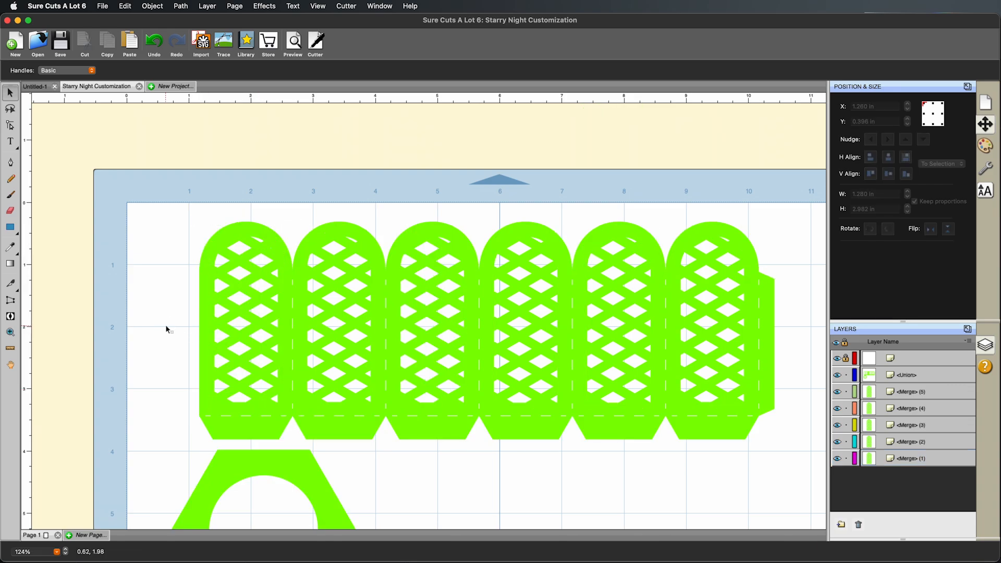
# - Select the lantern piece with all its lattice copies, unite them into one shape with Union, and deselect it
pyautogui.press('super+minus')
pyautogui.press('super+minus')
pyautogui.press('super+minus')
pyautogui.press('super+minus')
pyautogui.press('super+minus')
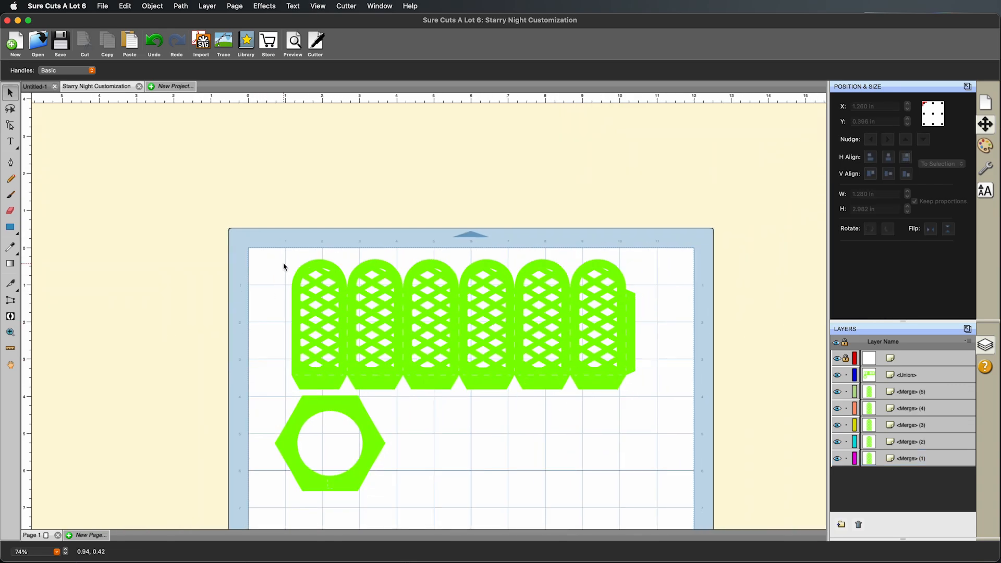
pyautogui.moveTo(248, 212); pyautogui.dragTo(696, 519)
pyautogui.click(180, 7)
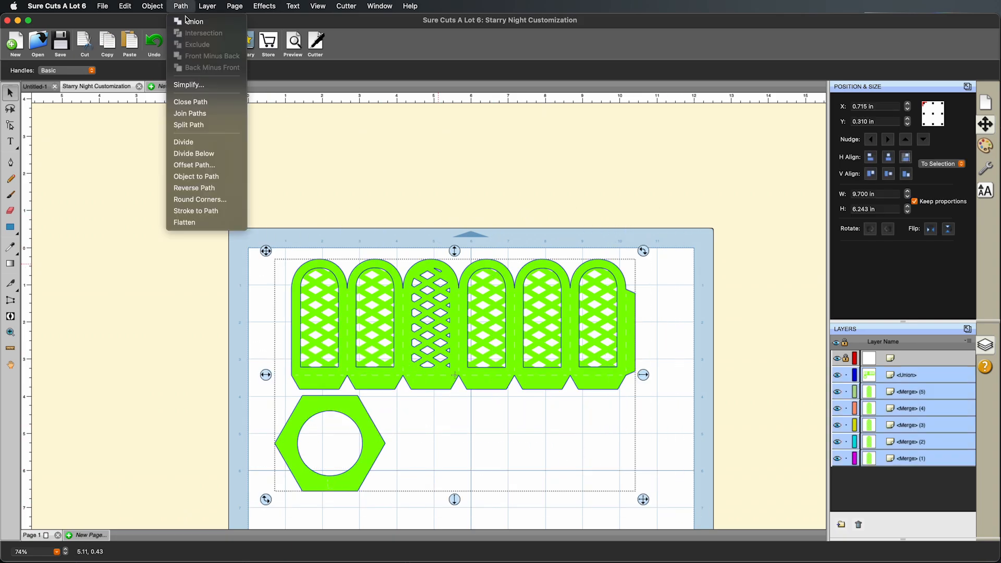
pyautogui.click(187, 20)
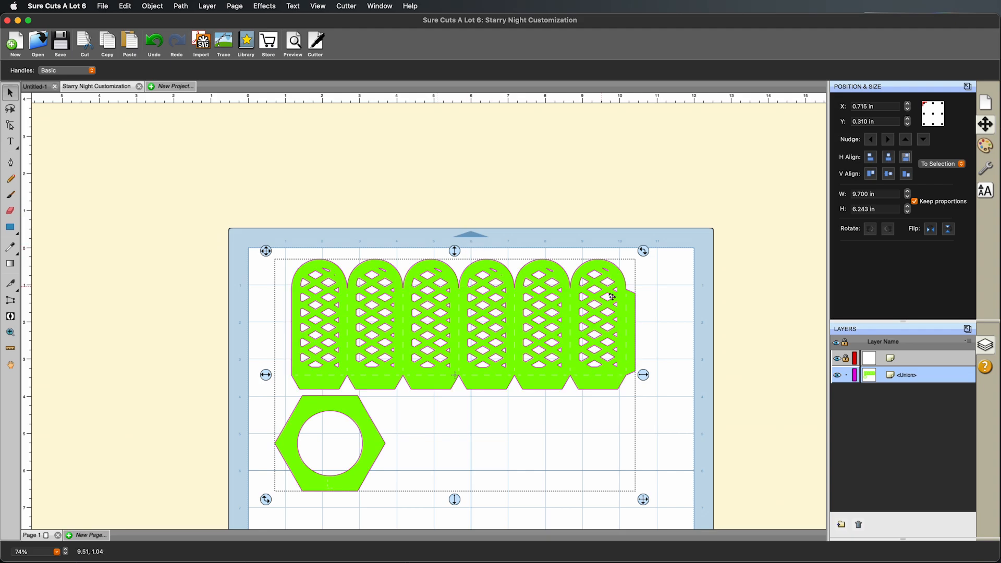
pyautogui.click(690, 367)
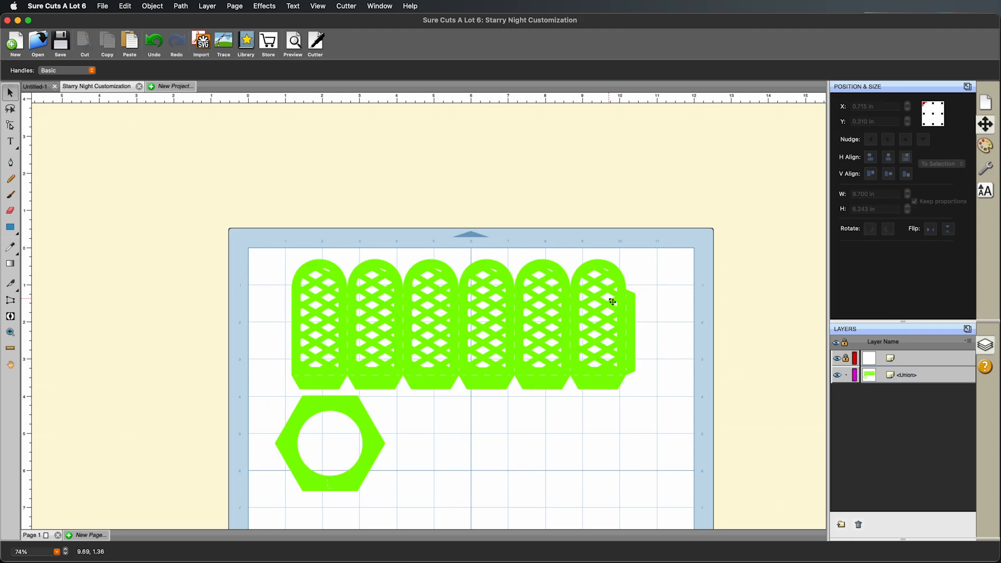
# - Check the fold lines by hiding and showing their locked layer, and select the united lantern layer
pyautogui.click(912, 378)
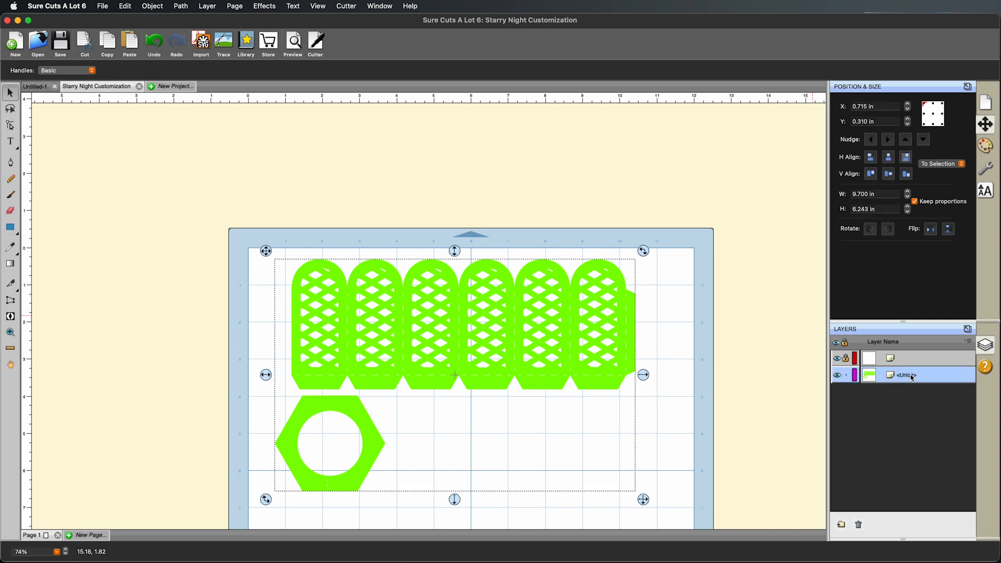
pyautogui.click(838, 358)
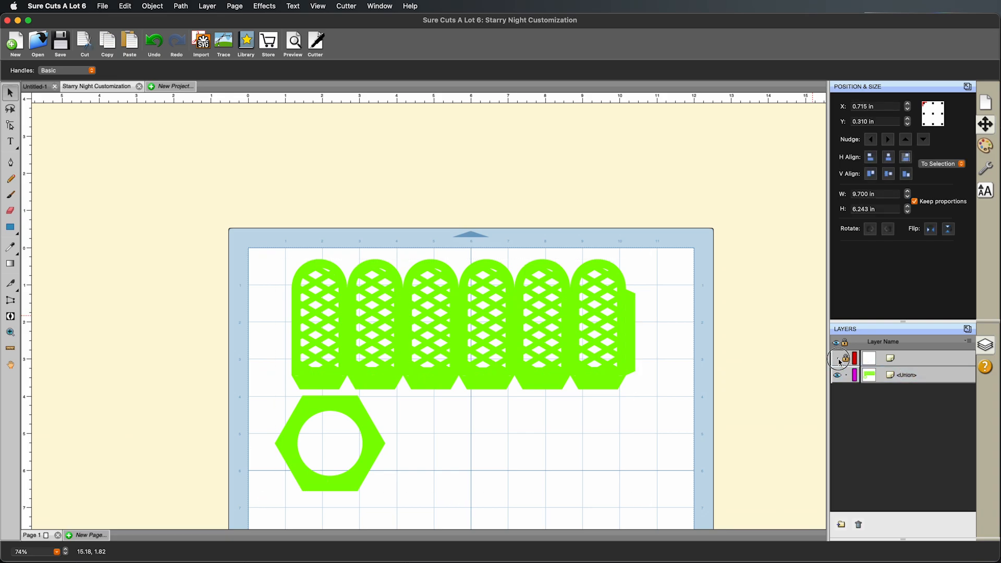
pyautogui.click(914, 383)
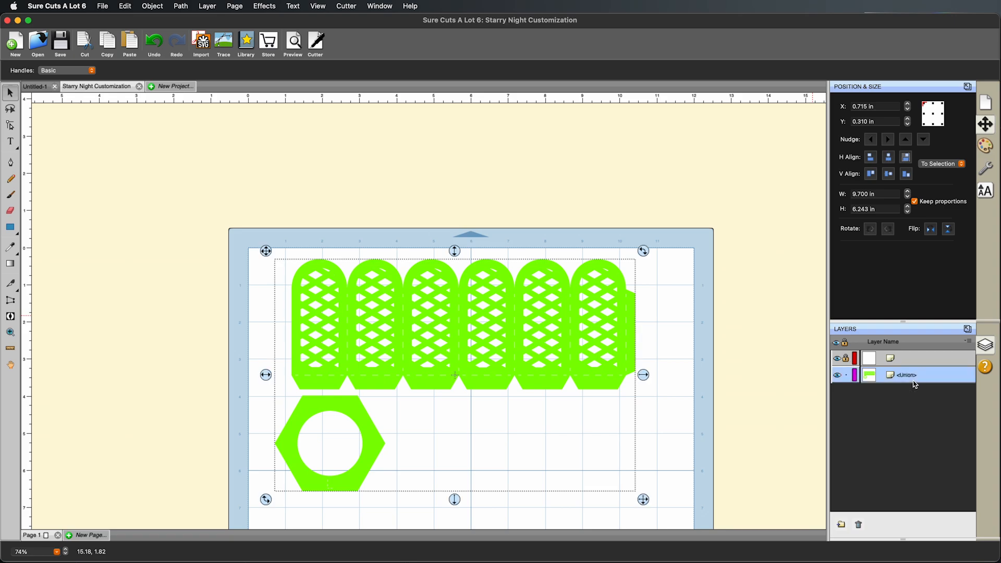
# - Change the fill color of the united lantern piece to dark blue, hex 000080
pyautogui.click(986, 147)
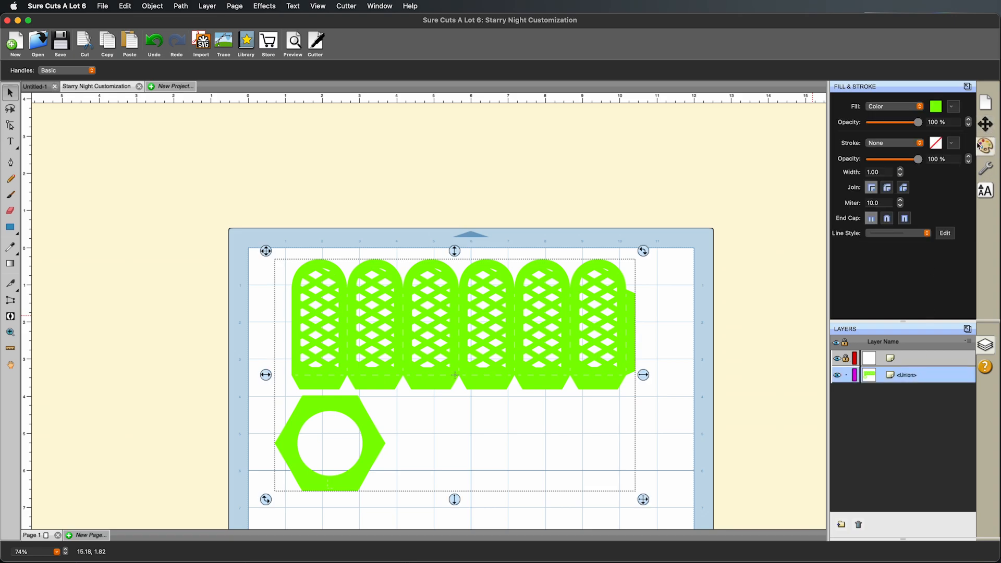
pyautogui.click(942, 111)
pyautogui.click(687, 309)
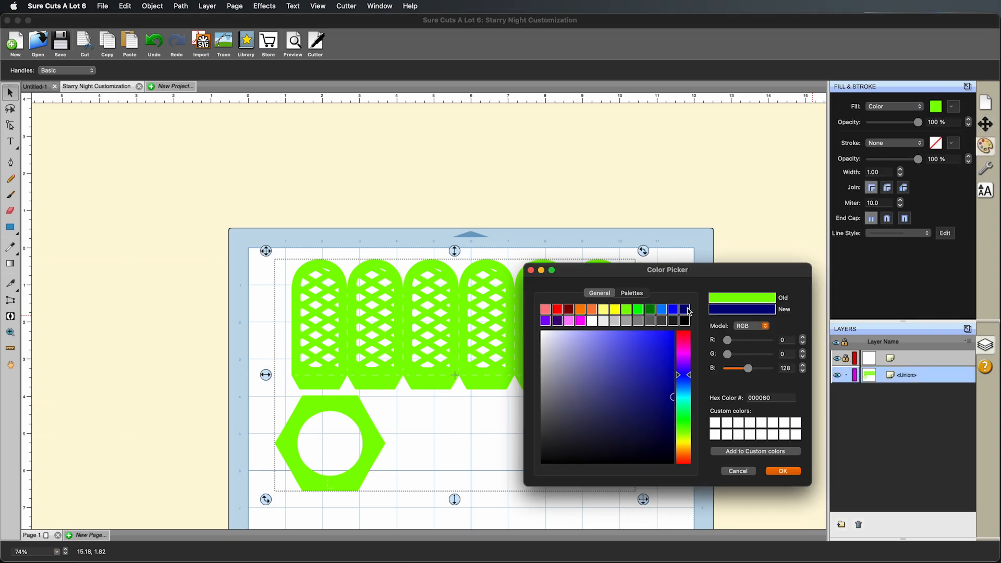
pyautogui.click(783, 471)
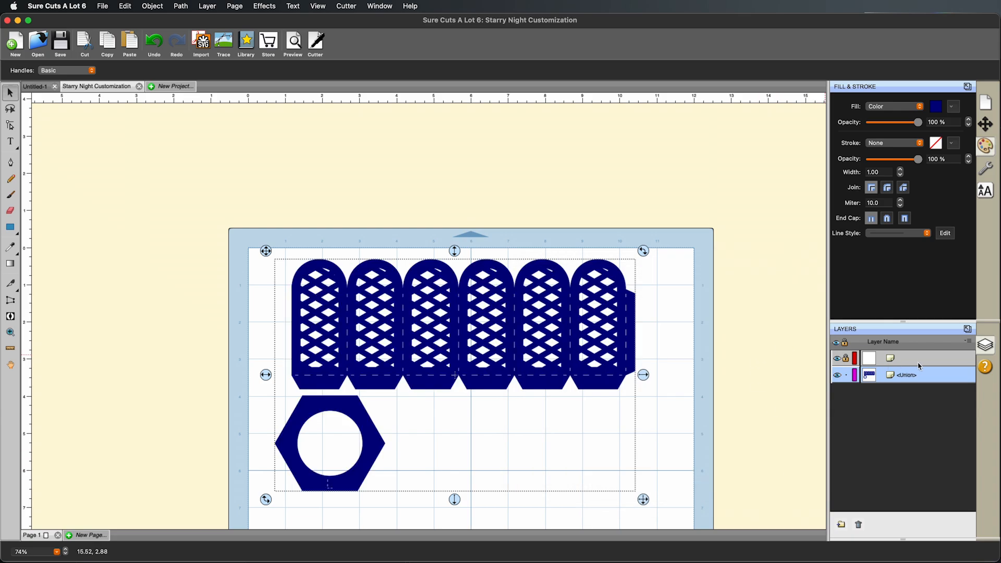
# - Unlock the fold-line layer, select it together with the united lantern piece, group both layers, and deselect the group
pyautogui.click(892, 365)
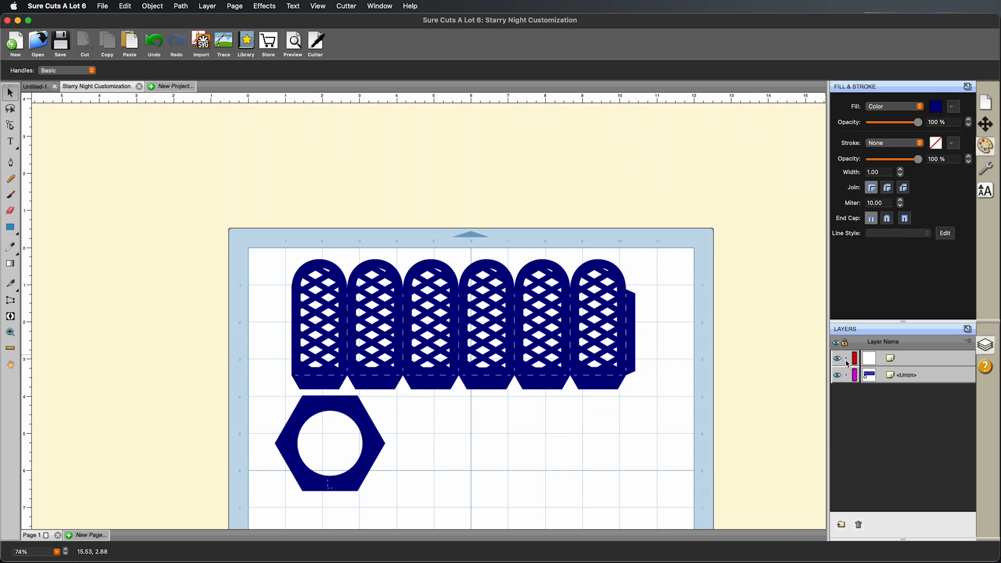
pyautogui.moveTo(231, 222); pyautogui.dragTo(722, 509)
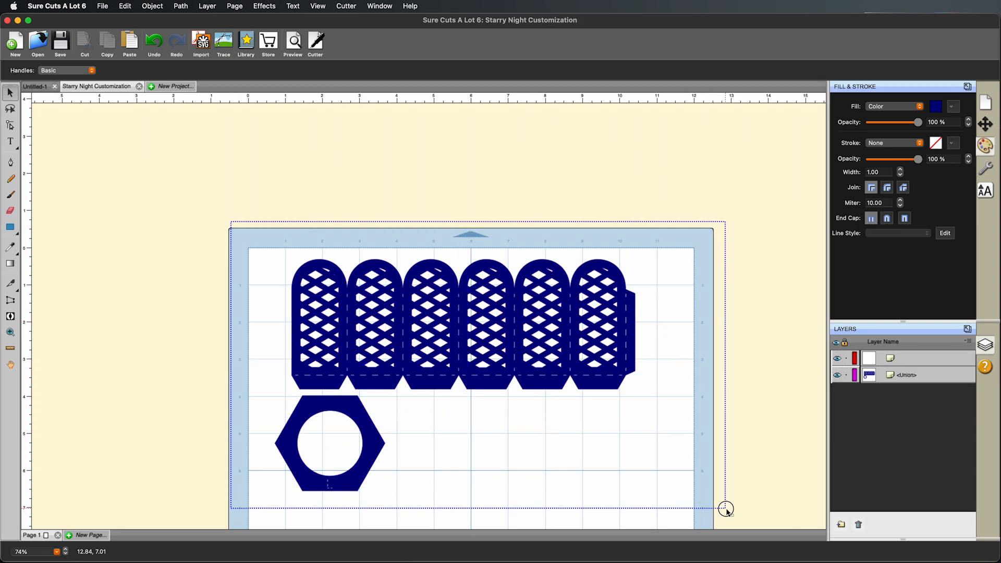
pyautogui.rightClick(577, 346)
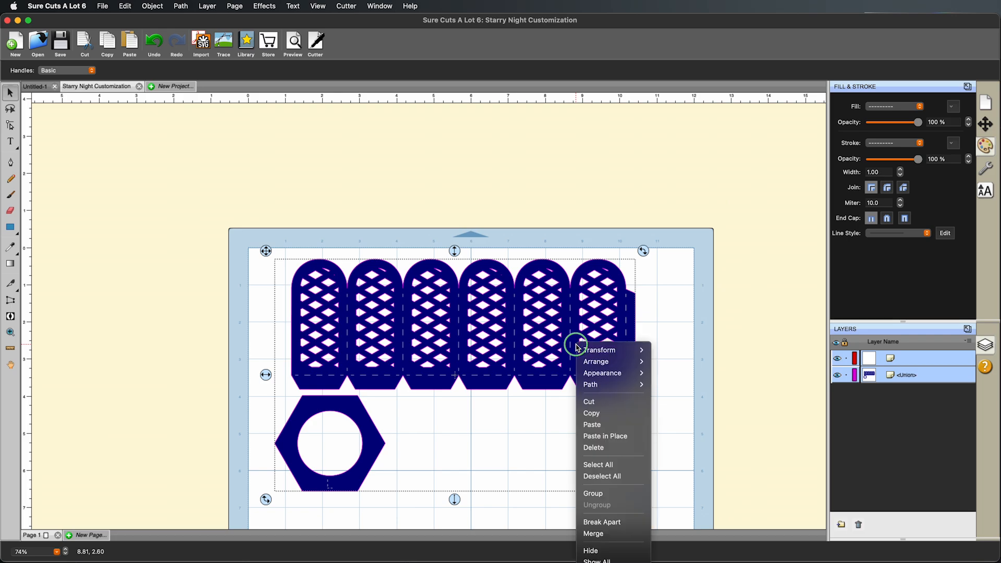
pyautogui.click(605, 495)
pyautogui.click(663, 367)
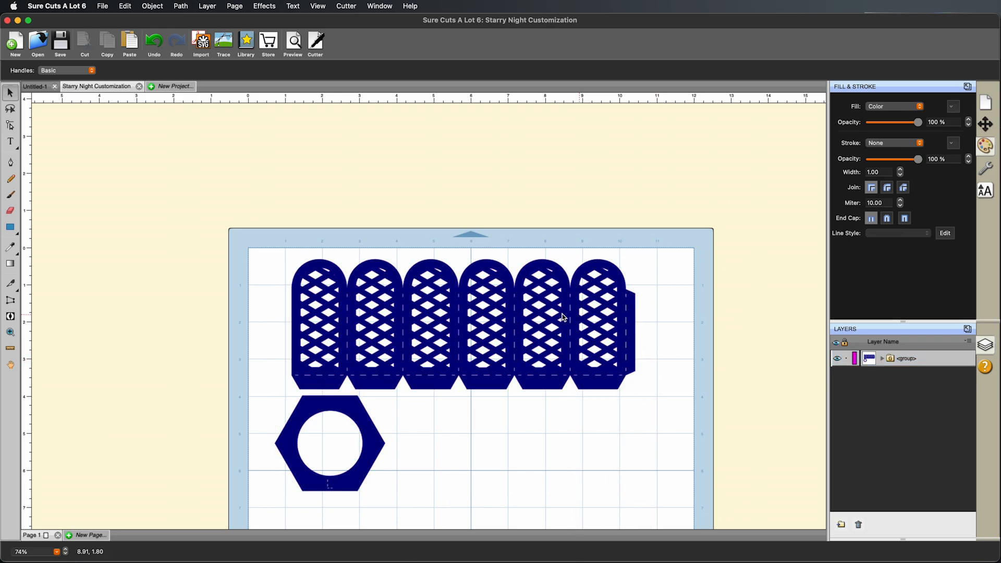
# - Move the lantern group closer to the mat's left edge and preview its cut lines
pyautogui.moveTo(563, 314)
pyautogui.mouseDown()
pyautogui.moveTo(537, 319)
pyautogui.moveTo(555, 317)
pyautogui.mouseUp()
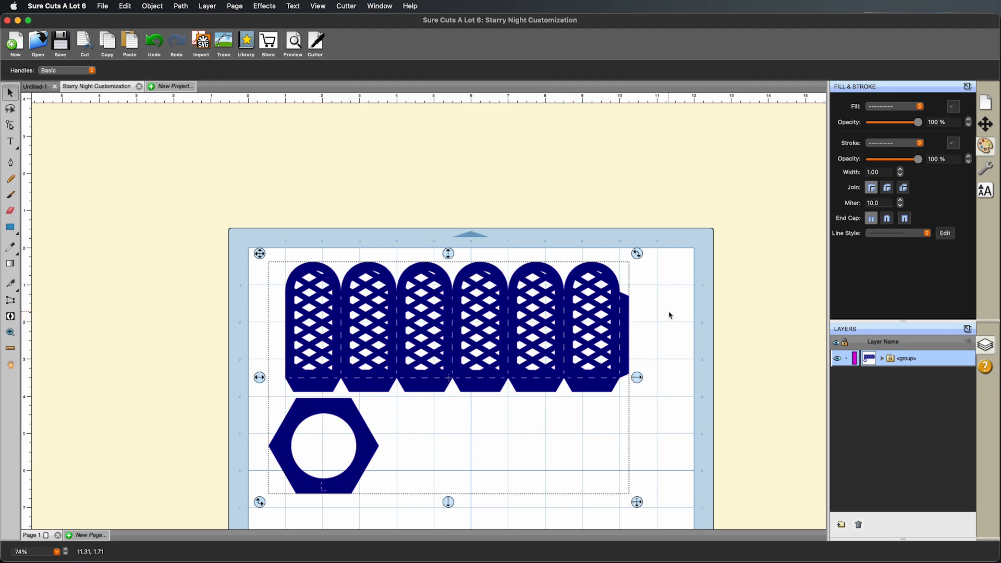
pyautogui.moveTo(625, 330); pyautogui.dragTo(614, 327)
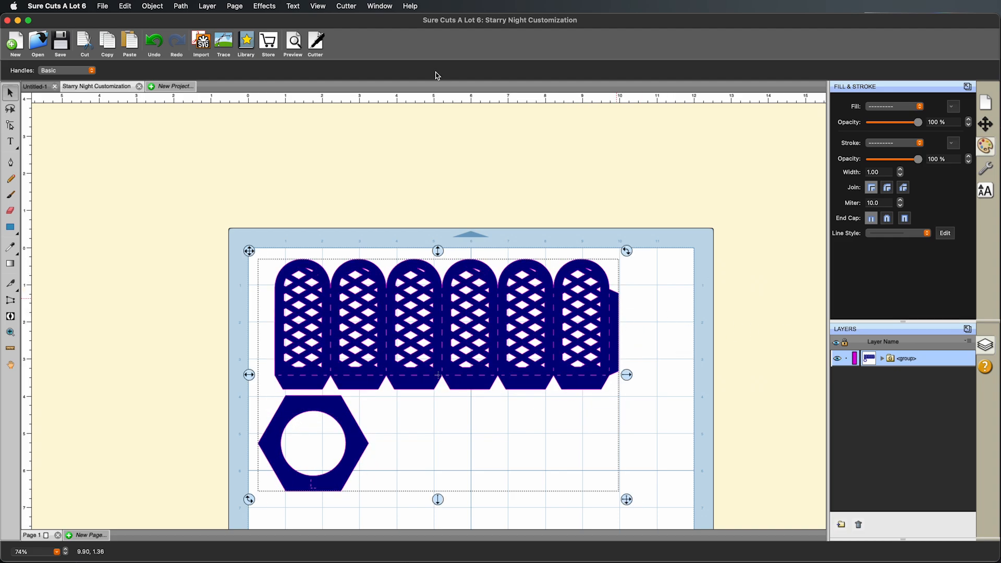
pyautogui.click(292, 43)
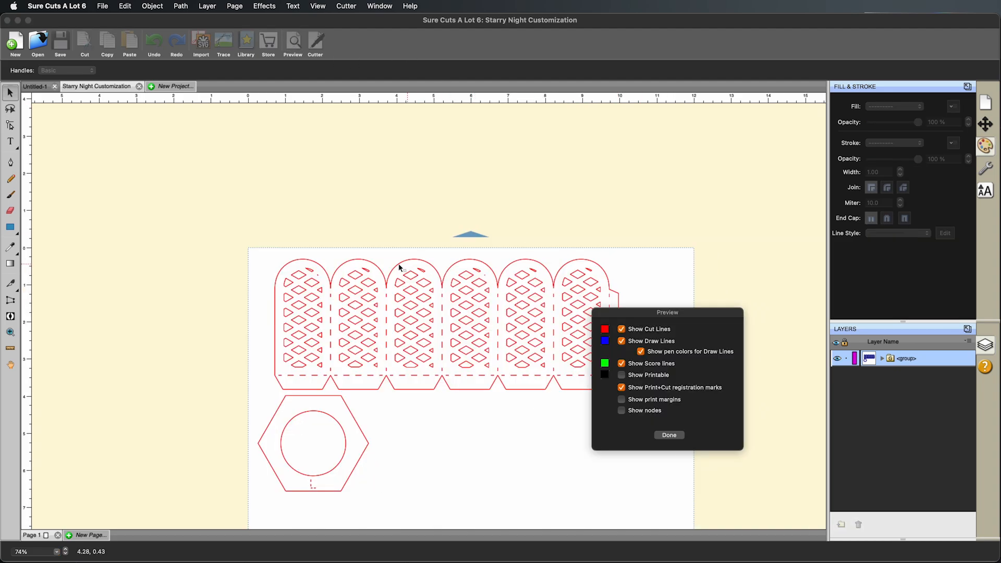
pyautogui.click(669, 435)
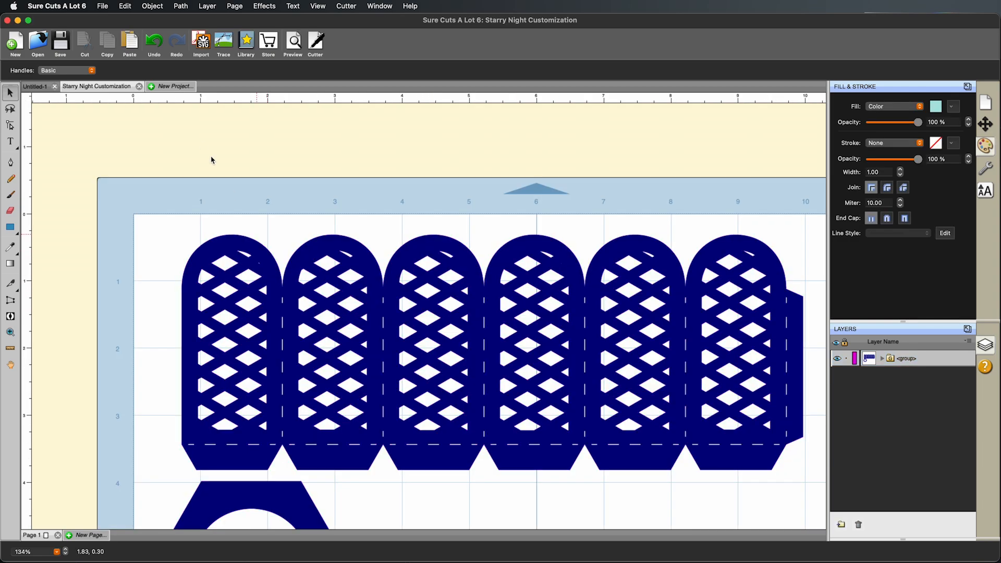
# - In the Untitled-1 project, delete the panels_white_vellum.svg arches and shift the moon-and-star window panels slightly down and to the right
pyautogui.click(38, 89)
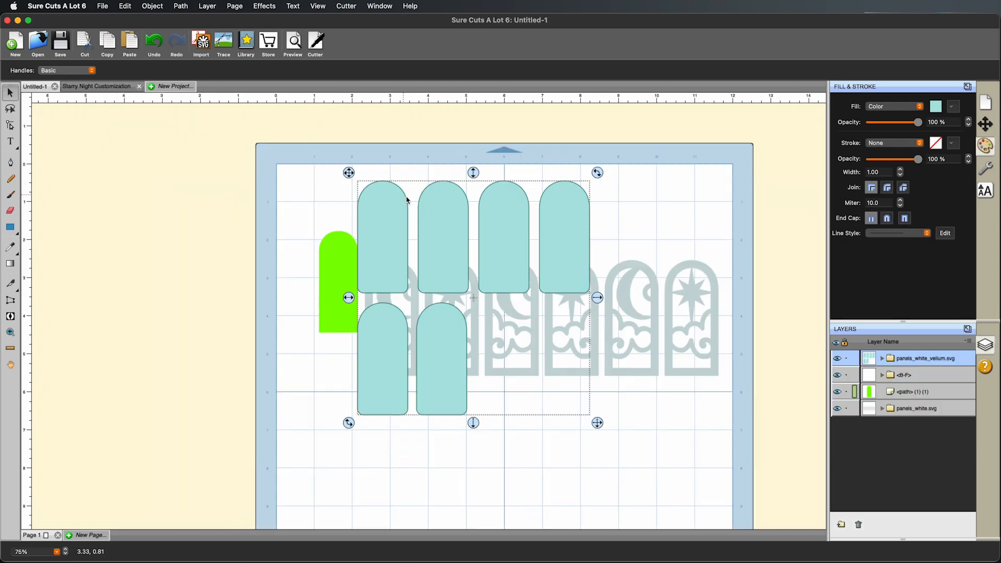
pyautogui.moveTo(402, 230); pyautogui.dragTo(673, 265)
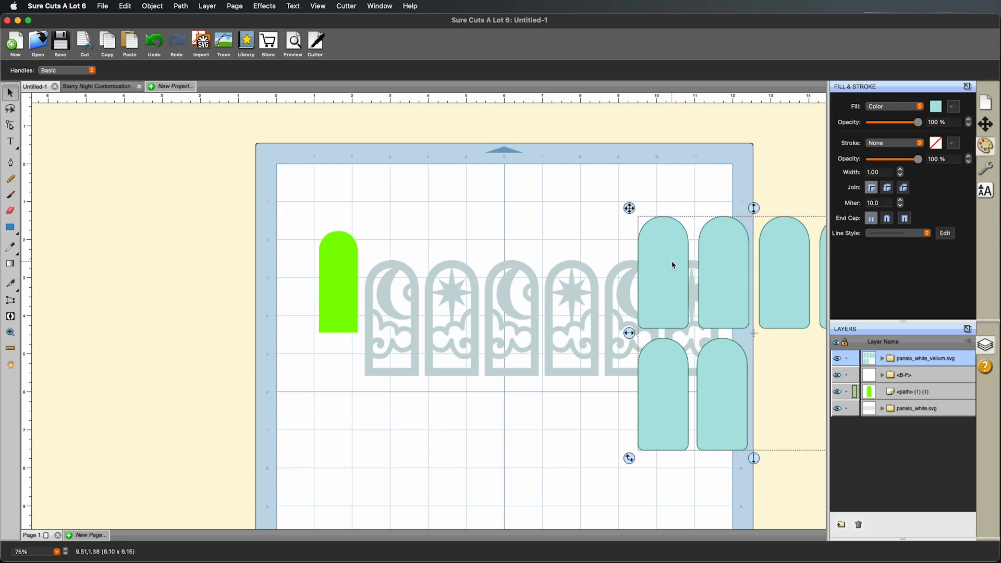
pyautogui.press('Delete')
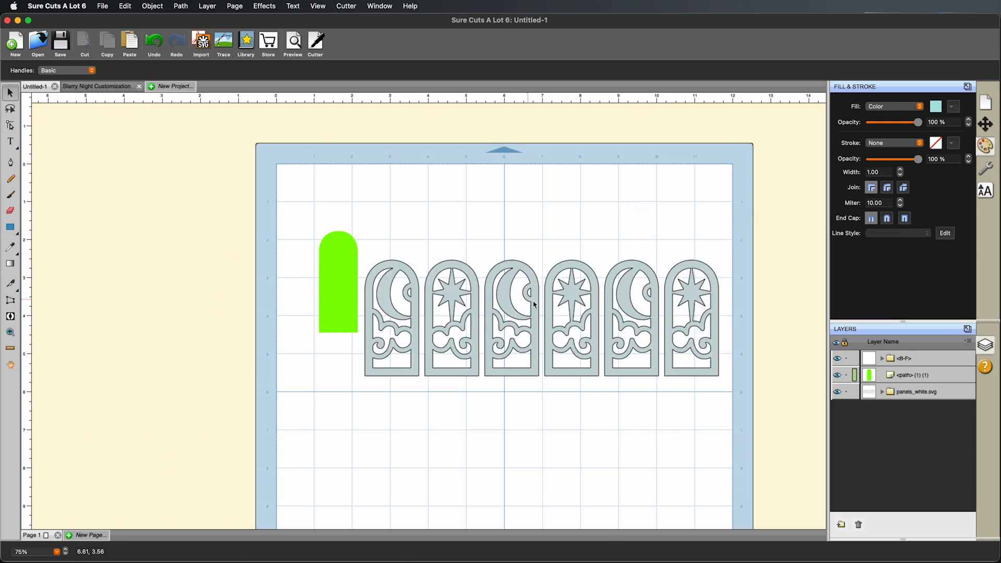
pyautogui.click(539, 312)
pyautogui.moveTo(540, 312); pyautogui.dragTo(541, 313)
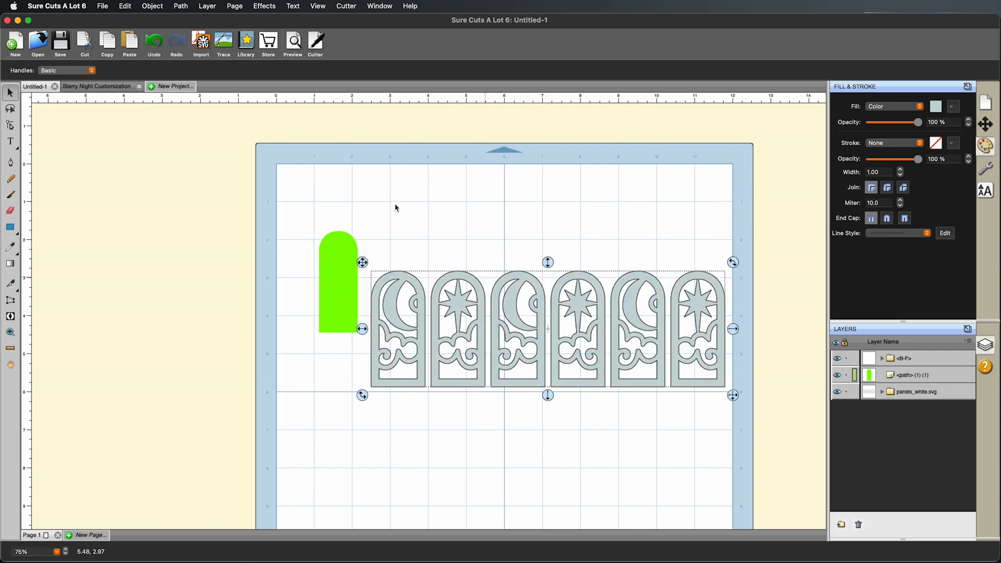
# - Check the lantern in the Starry Night Customization project, return to Untitled-1, and place the green arch over the first moon window panel
pyautogui.click(109, 86)
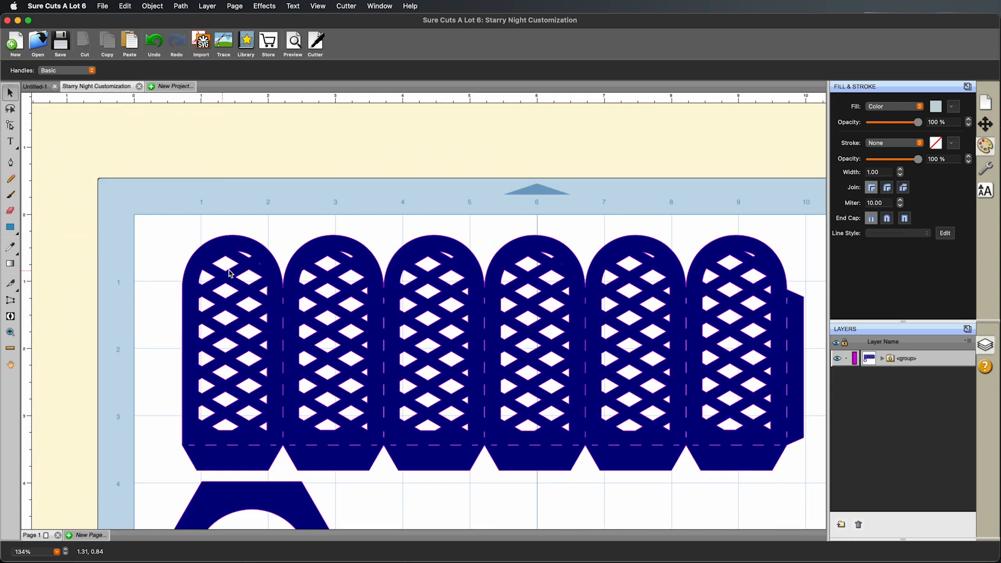
pyautogui.click(35, 86)
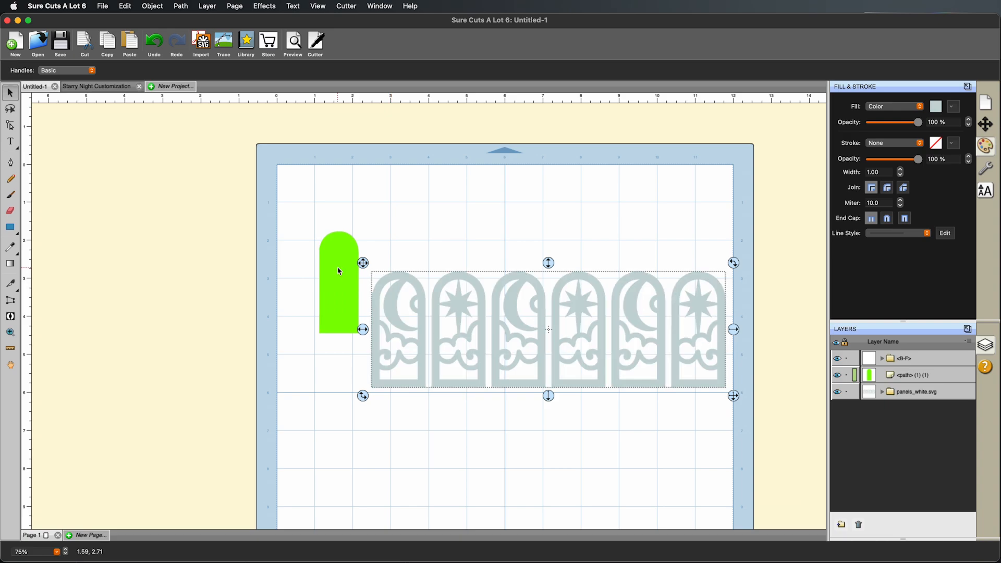
pyautogui.moveTo(339, 269); pyautogui.dragTo(401, 322)
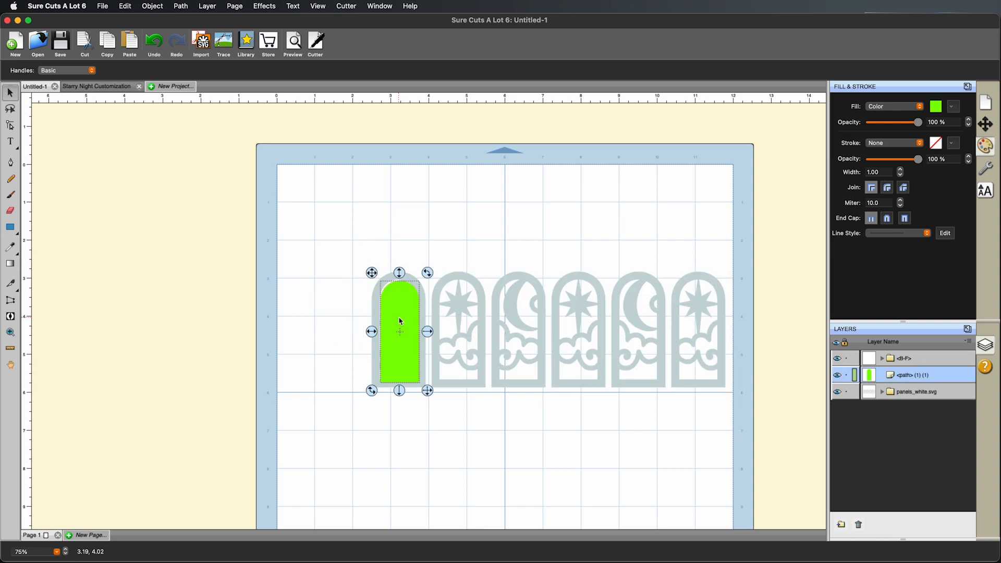
pyautogui.scroll(8, 401, 321)
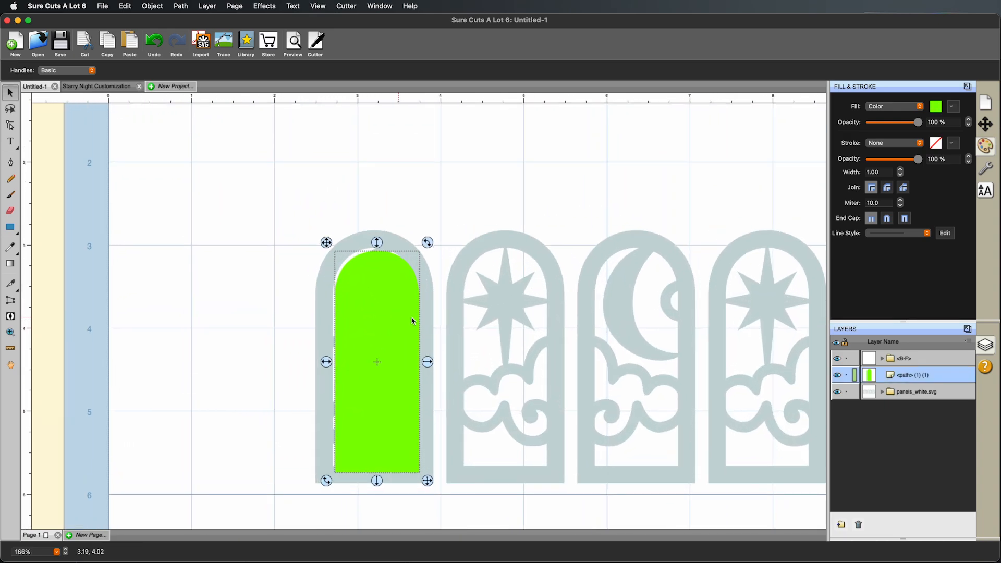
pyautogui.moveTo(389, 310); pyautogui.dragTo(384, 305)
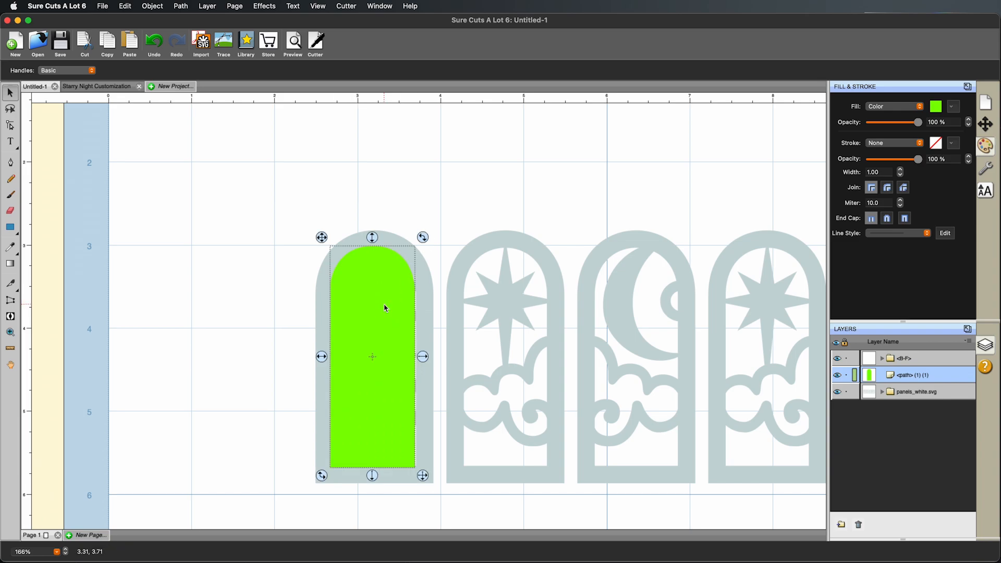
pyautogui.press('Right')
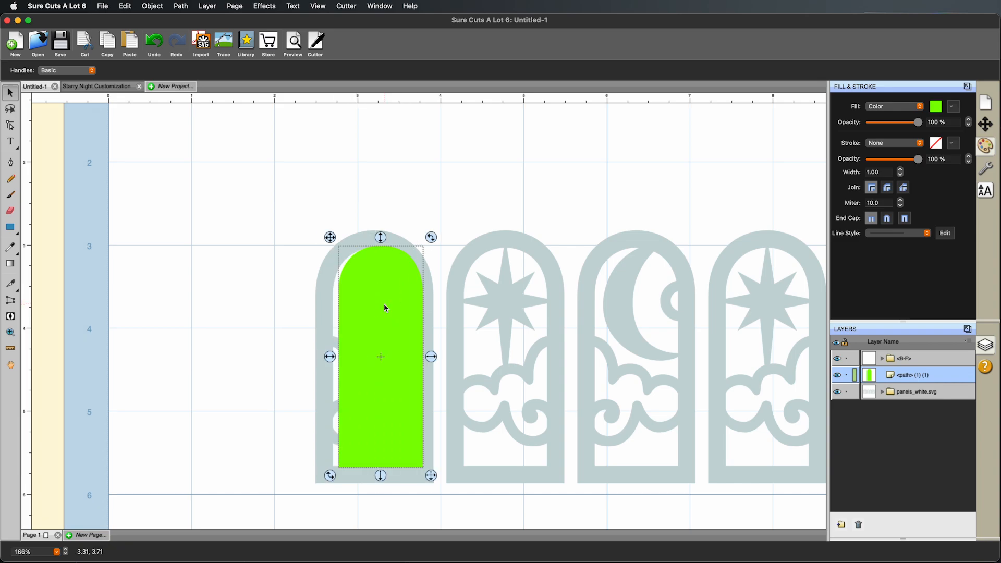
# - Enlarge the green arch proportionally to about 1.042 x 2.724 in and shift it left over the first panel's opening
pyautogui.scroll(2, 412, 301)
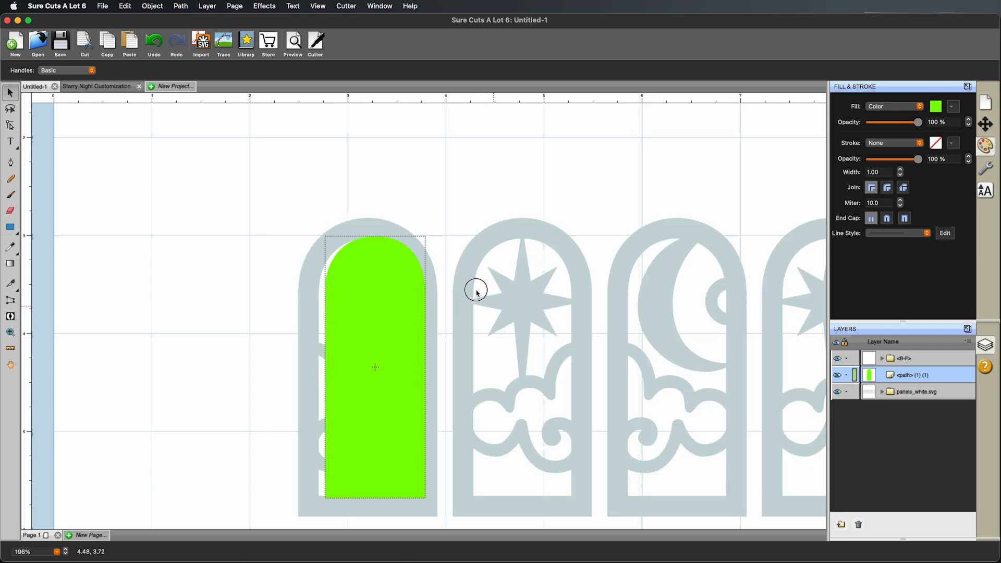
pyautogui.scroll(-2, 476, 288)
pyautogui.hscroll(2, 477, 289)
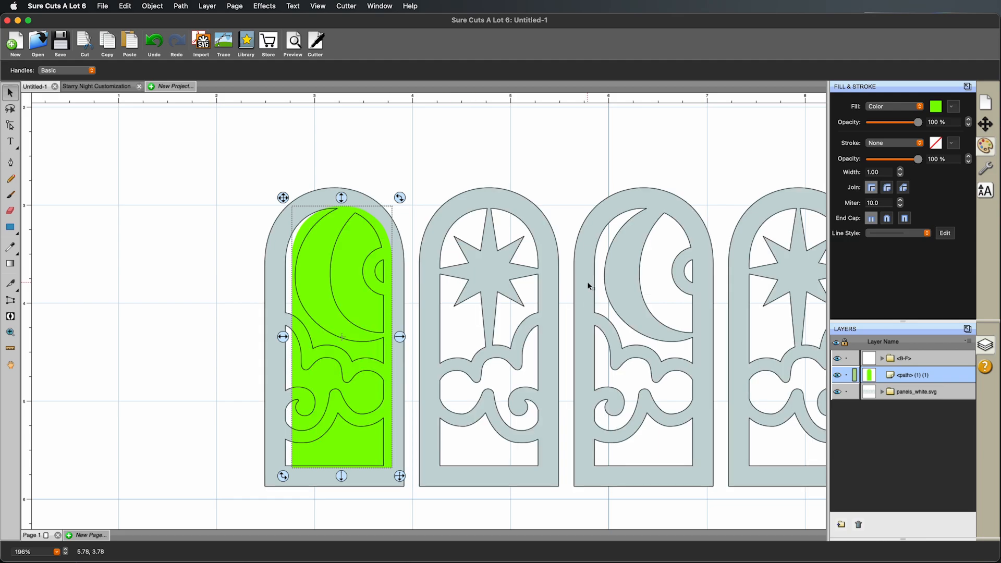
pyautogui.moveTo(400, 478); pyautogui.dragTo(403, 478)
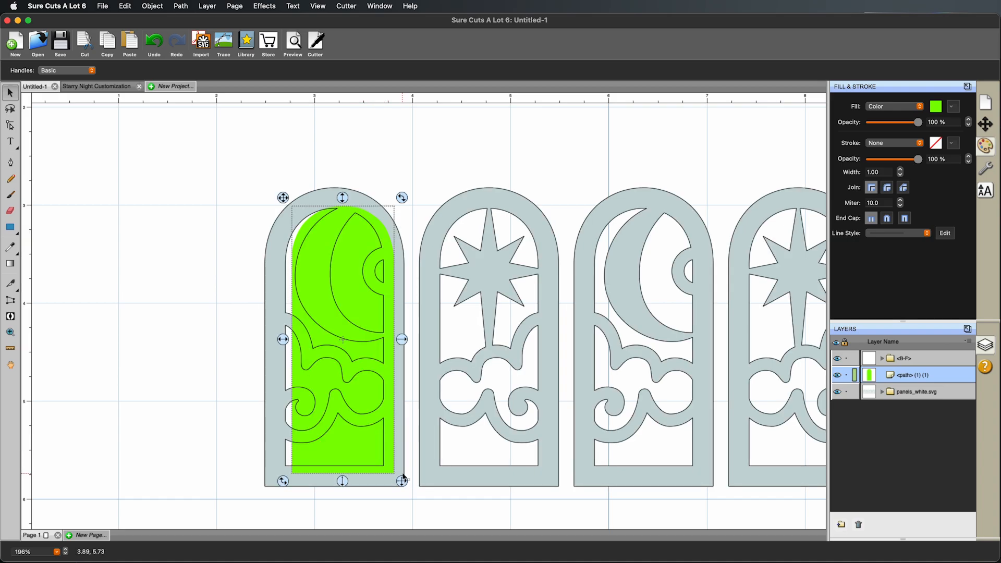
pyautogui.press('Left')
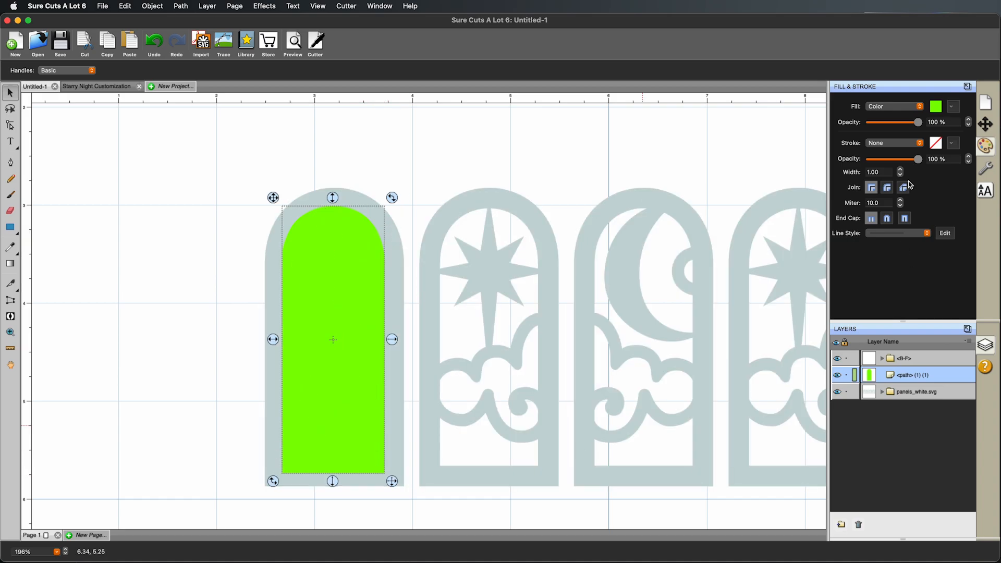
# - Nudge the green arch to X 2.688 in and Y 2.990 in so it covers the first panel's opening, and deselect it
pyautogui.click(988, 125)
pyautogui.click(875, 141)
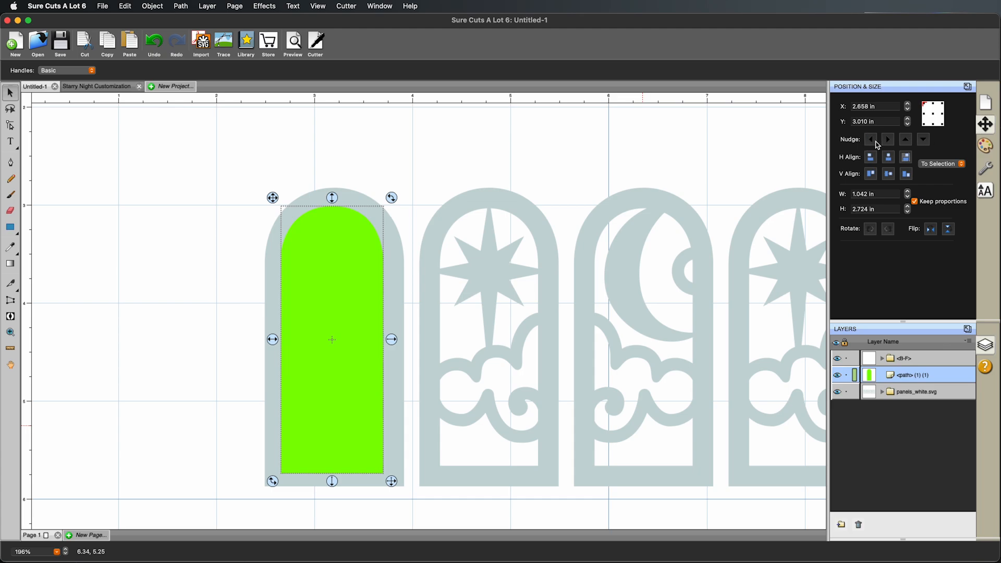
pyautogui.click(886, 141)
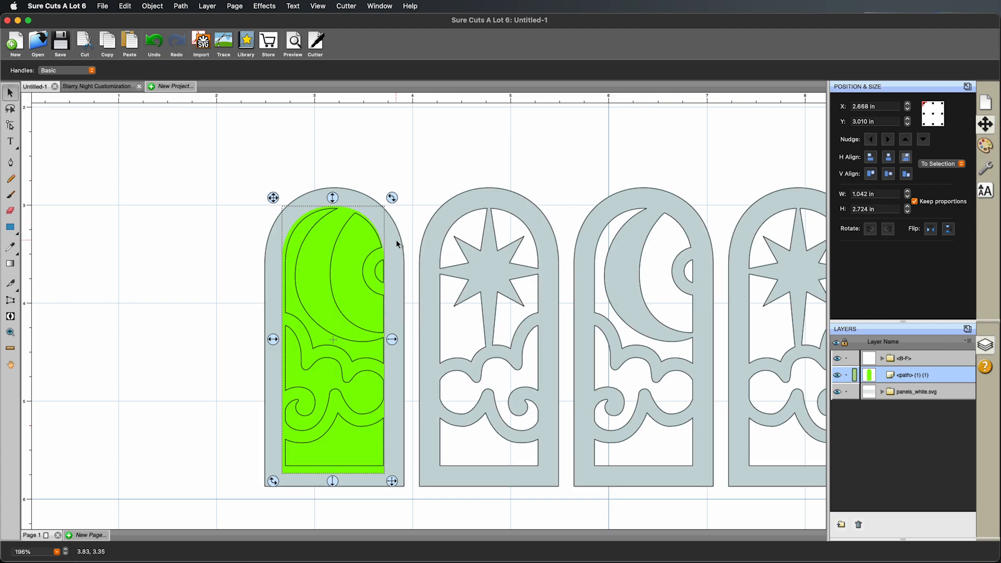
pyautogui.click(887, 141)
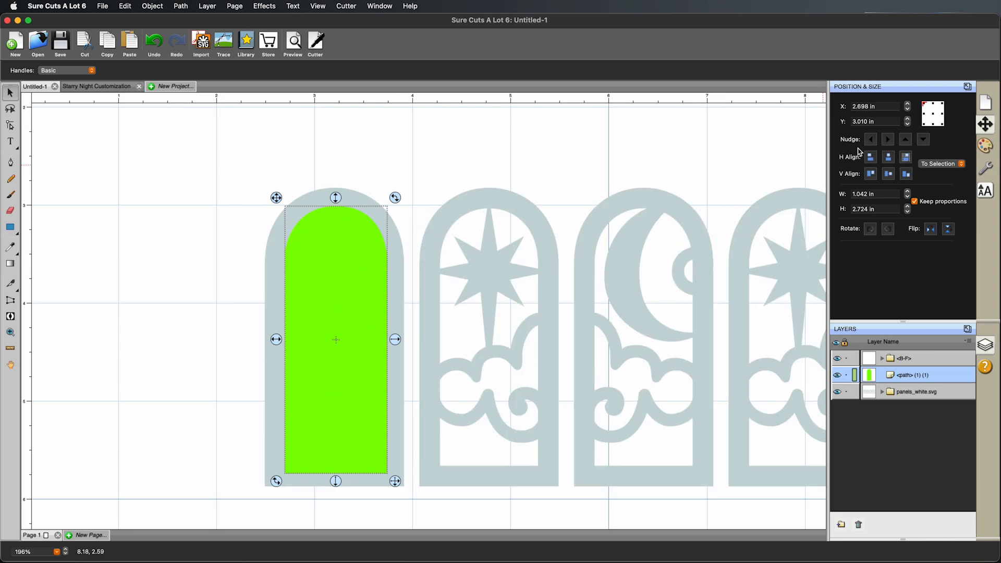
pyautogui.click(870, 139)
pyautogui.click(906, 139)
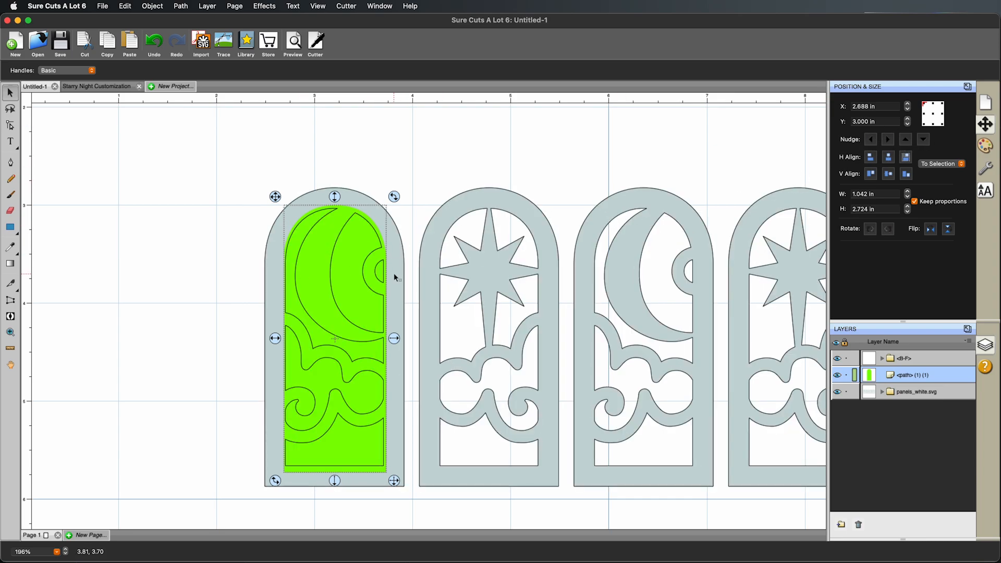
pyautogui.click(906, 140)
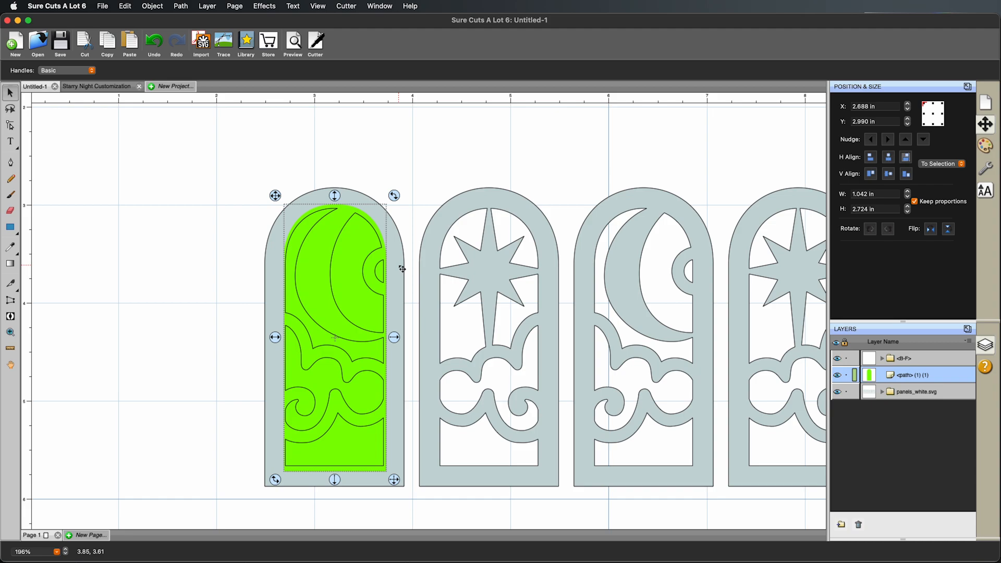
pyautogui.click(336, 168)
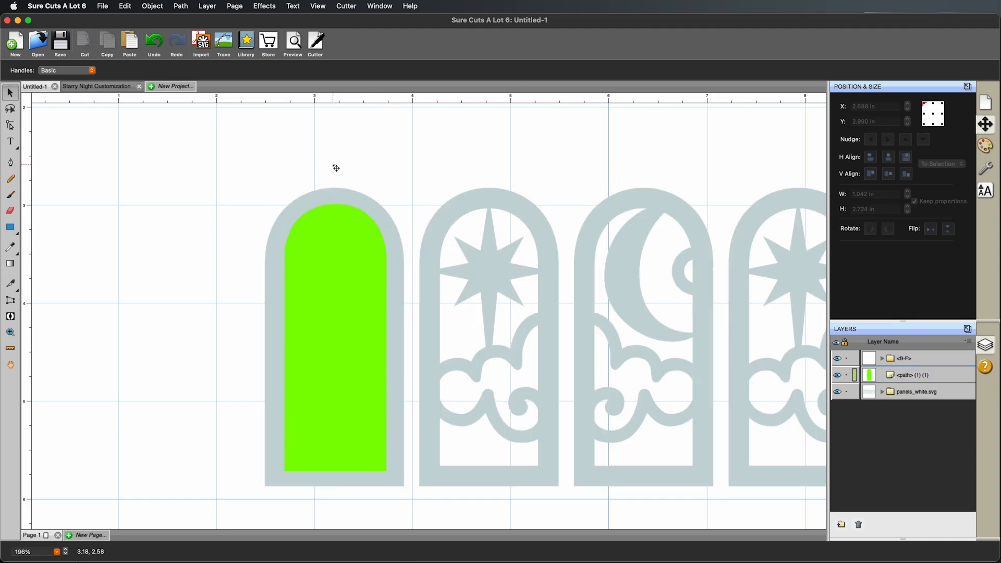
# - Select the green arch together with all six moon-and-star window panels
pyautogui.press('super+minus')
pyautogui.press('super+minus')
pyautogui.press('super+minus')
pyautogui.press('super+minus')
pyautogui.press('super+minus')
pyautogui.press('super+minus')
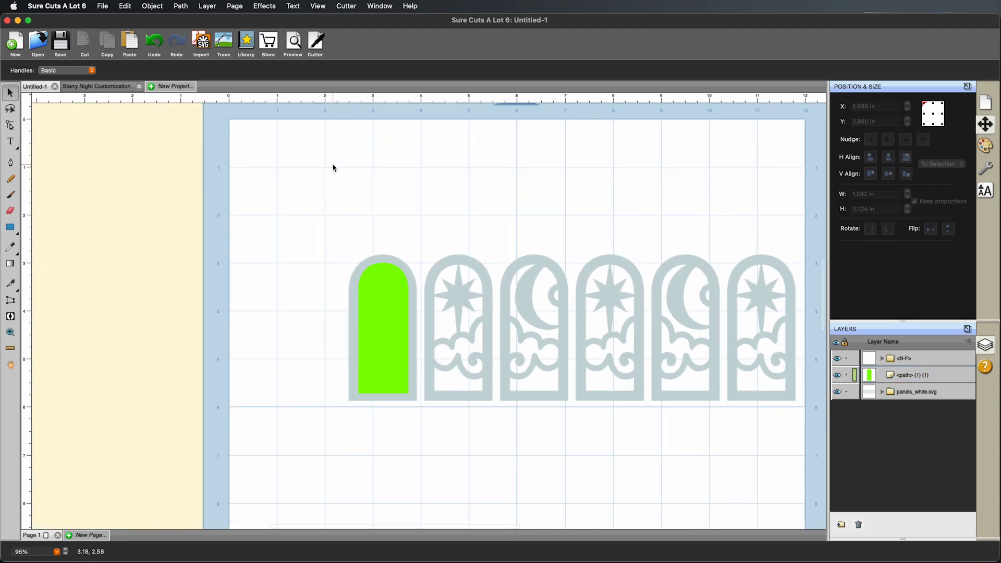
pyautogui.moveTo(312, 210); pyautogui.dragTo(827, 433)
# - Try Front Minus Back on the green arch and the window panels, and undo it
pyautogui.click(153, 6)
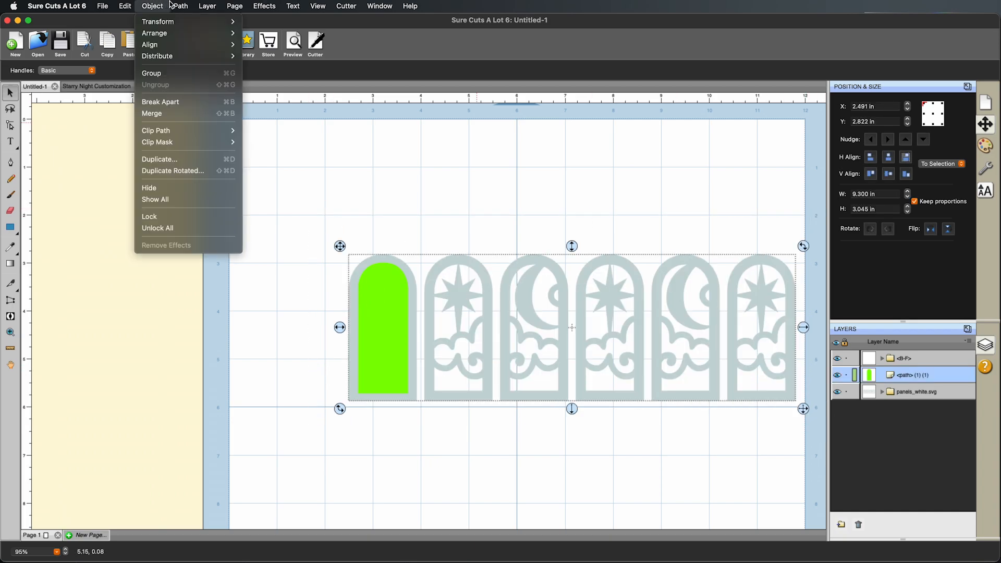
pyautogui.moveTo(180, 6)
pyautogui.click(194, 57)
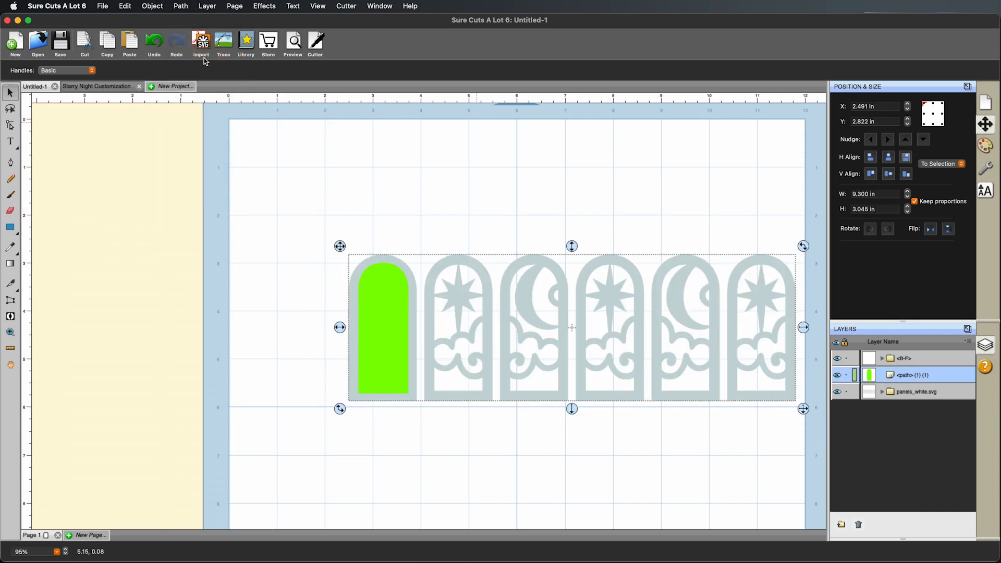
pyautogui.press('super+z')
# - Cut the green arch out of the window panels with Back Minus Front and move the panels to about X 1.124 in, Y 2.410 in
pyautogui.click(178, 7)
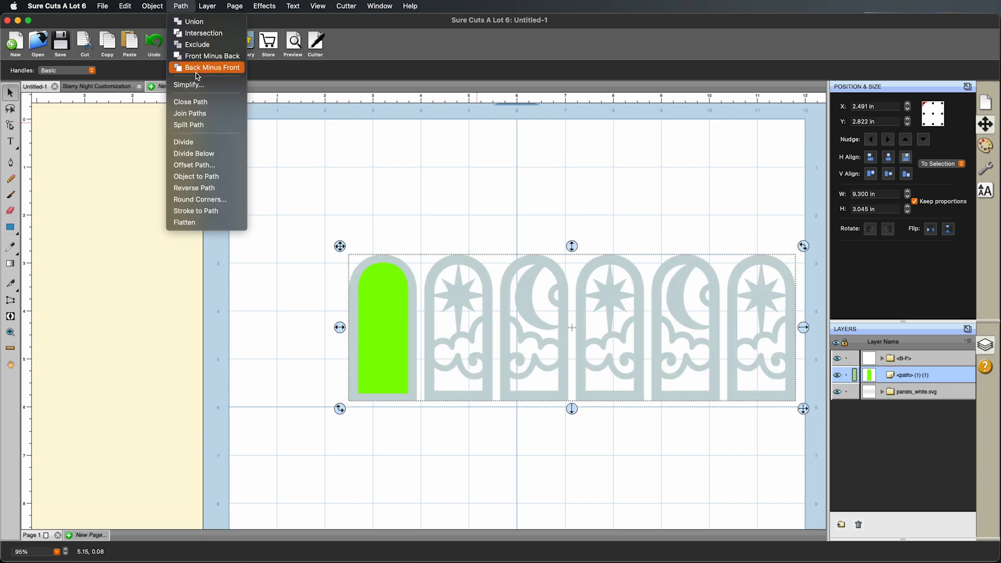
pyautogui.click(204, 73)
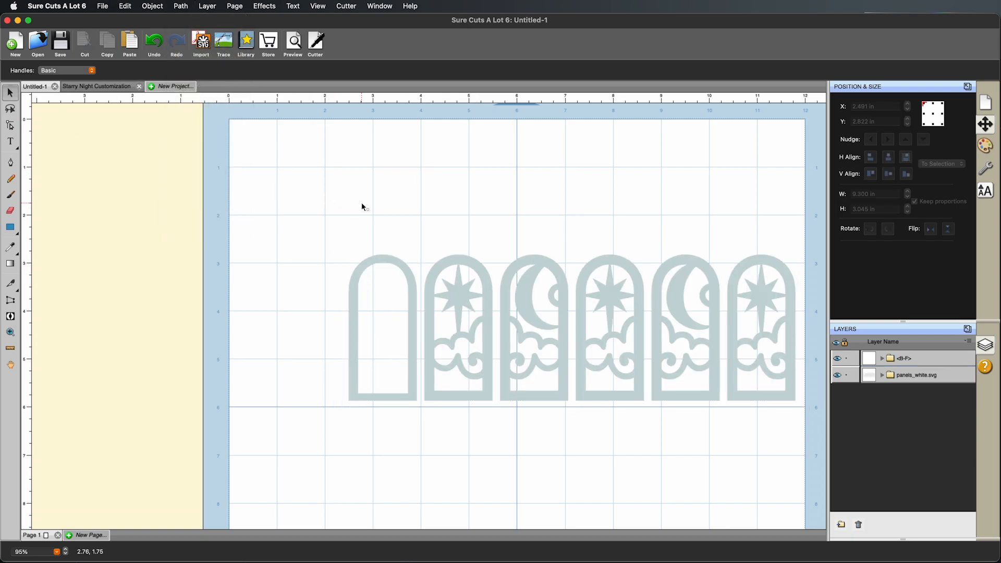
pyautogui.moveTo(479, 267); pyautogui.dragTo(413, 247)
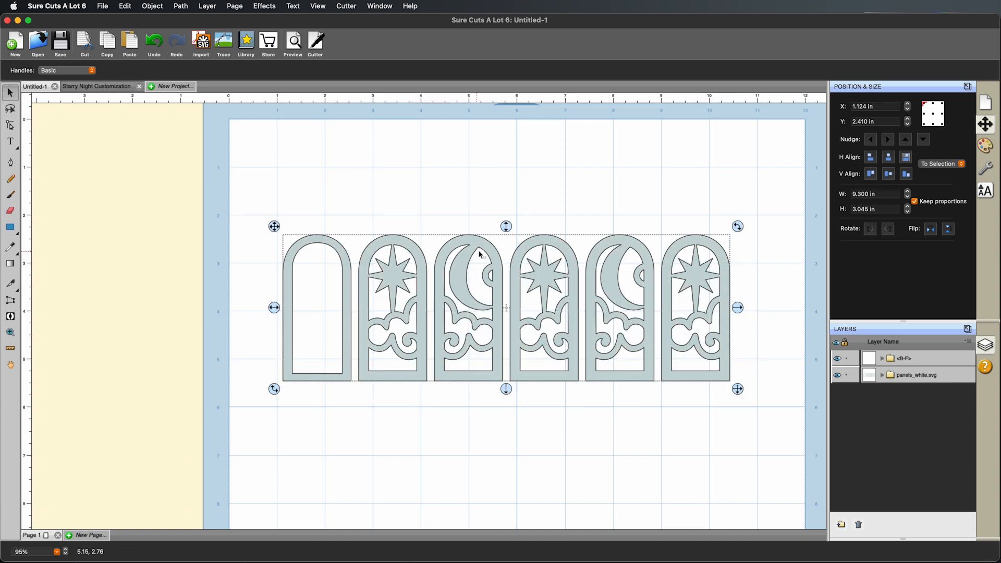
# - Erase the five star and moon panels with a 1.500 in circular Eraser, keeping only the first panel's empty arch frame
pyautogui.click(9, 210)
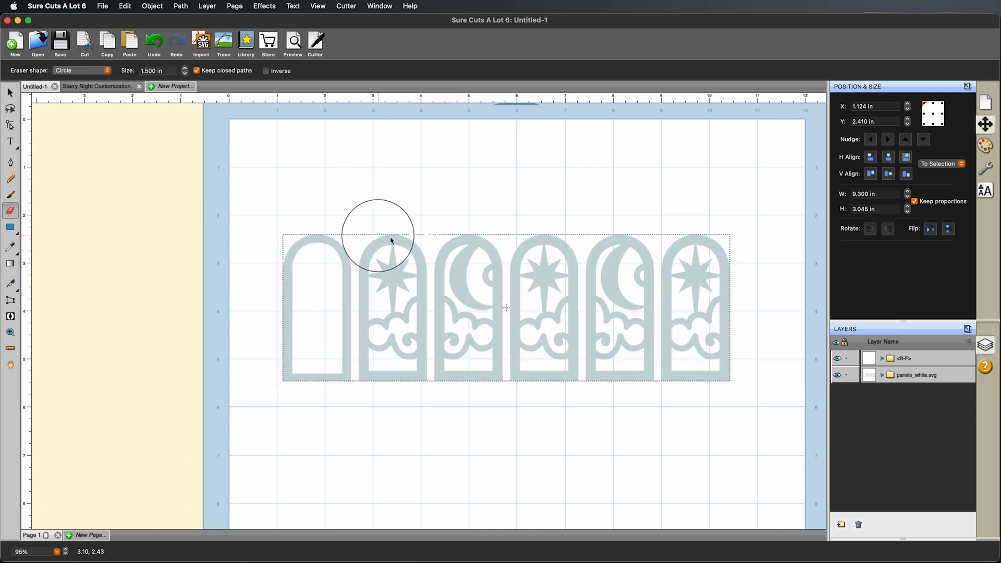
pyautogui.moveTo(386, 241)
pyautogui.mouseDown()
pyautogui.moveTo(724, 253)
pyautogui.moveTo(727, 292)
pyautogui.moveTo(714, 378)
pyautogui.moveTo(686, 377)
pyautogui.moveTo(663, 299)
pyautogui.moveTo(622, 277)
pyautogui.moveTo(610, 366)
pyautogui.moveTo(583, 352)
pyautogui.moveTo(644, 354)
pyautogui.moveTo(613, 371)
pyautogui.moveTo(545, 313)
pyautogui.moveTo(523, 275)
pyautogui.moveTo(561, 325)
pyautogui.moveTo(541, 363)
pyautogui.moveTo(466, 288)
pyautogui.moveTo(460, 348)
pyautogui.moveTo(442, 372)
pyautogui.moveTo(393, 371)
pyautogui.moveTo(415, 294)
pyautogui.moveTo(396, 270)
pyautogui.moveTo(393, 328)
pyautogui.mouseUp()
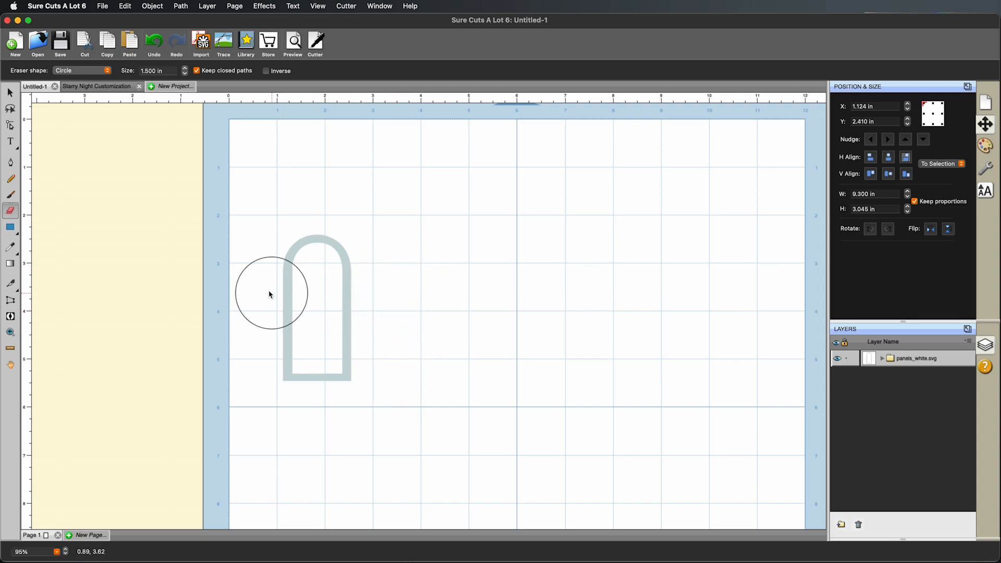
pyautogui.click(10, 93)
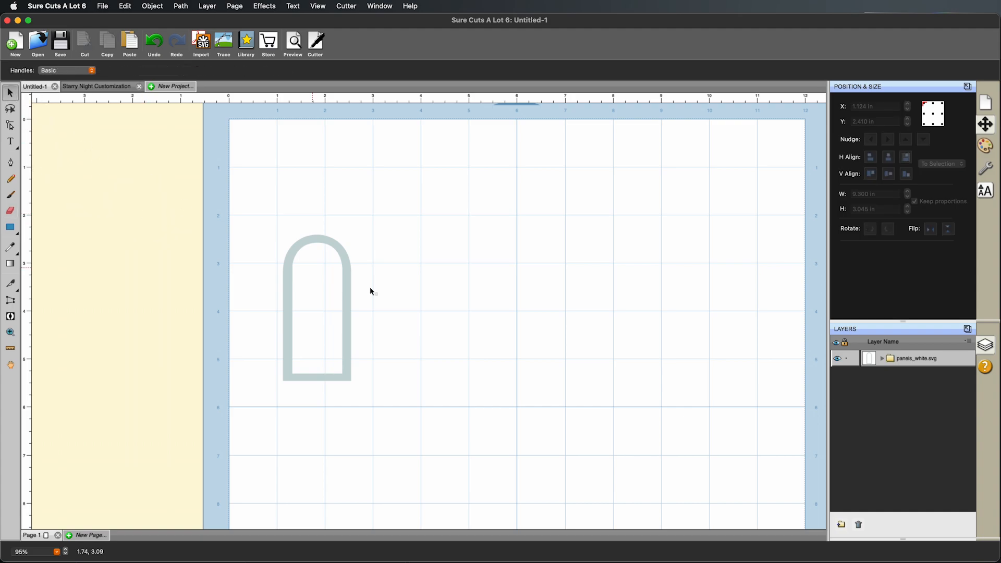
# - Copy the empty arch frame into the Starry Night Customization project over the first lattice panel
pyautogui.click(349, 266)
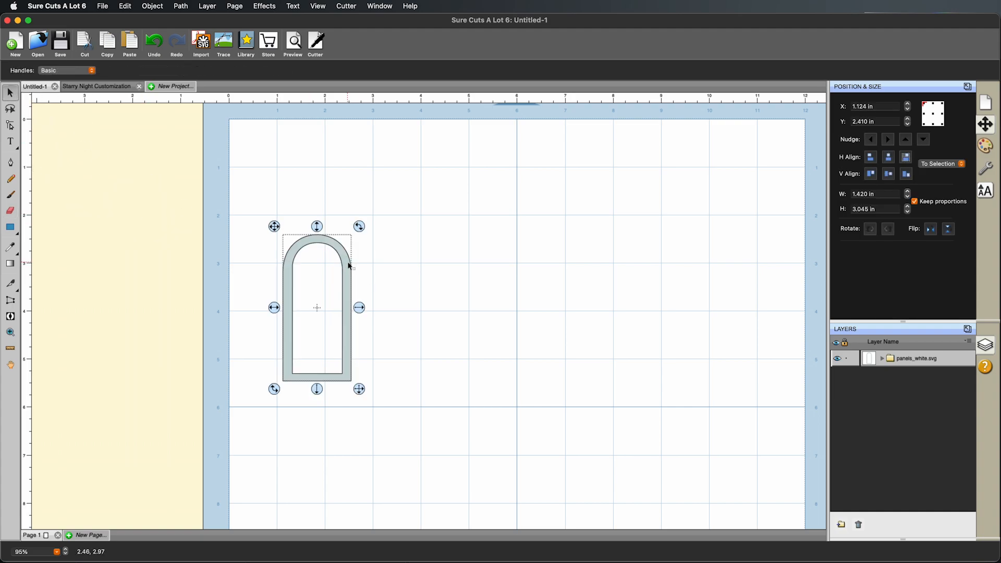
pyautogui.click(88, 89)
pyautogui.scroll(3, 526, 278)
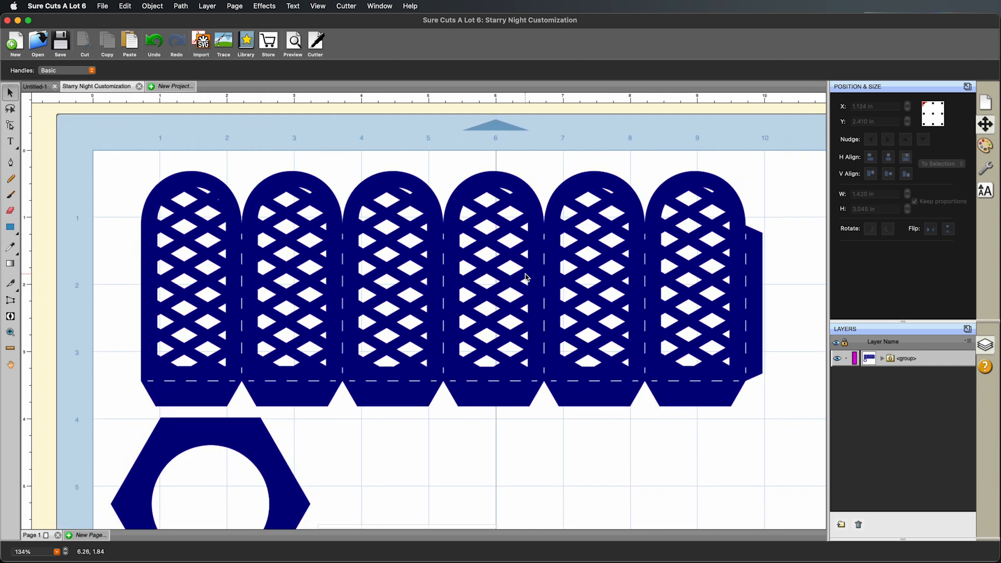
pyautogui.hscroll(1, 526, 278)
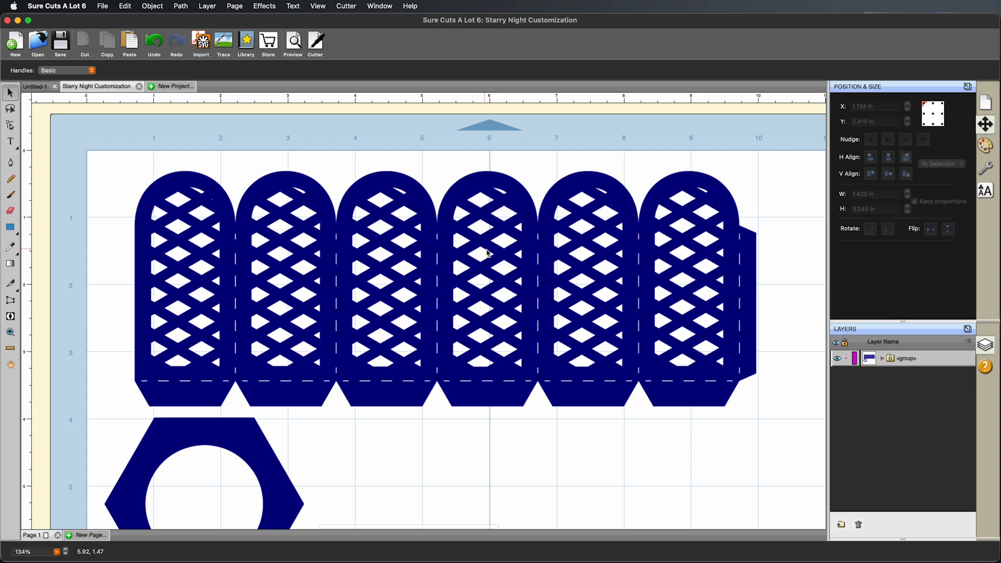
pyautogui.press('super+v')
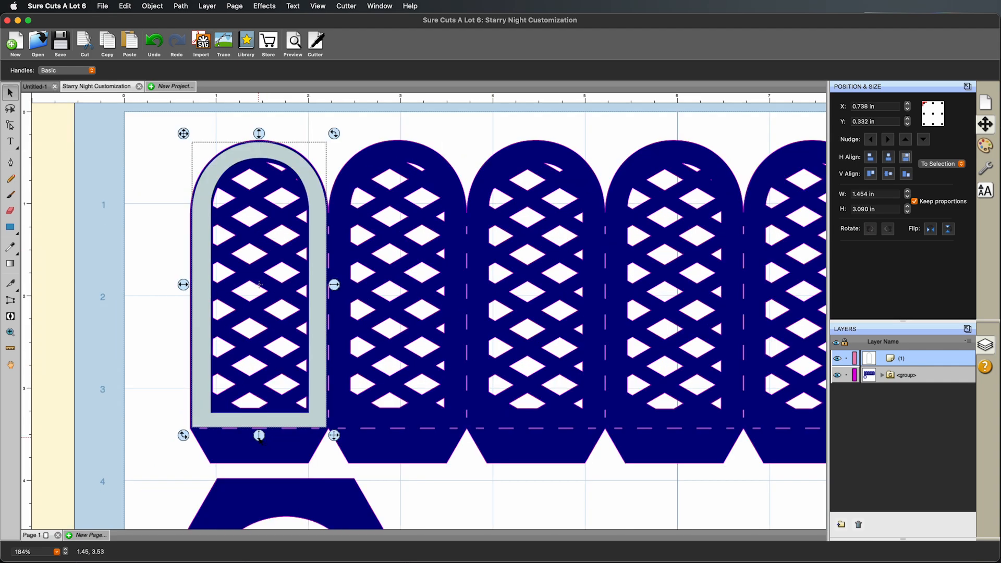
# - Reduce the arch frame's height to 3.068 in and shift it to about X 0.721 in, Y 0.302 in on the first lattice panel
pyautogui.moveTo(259, 434); pyautogui.dragTo(260, 437)
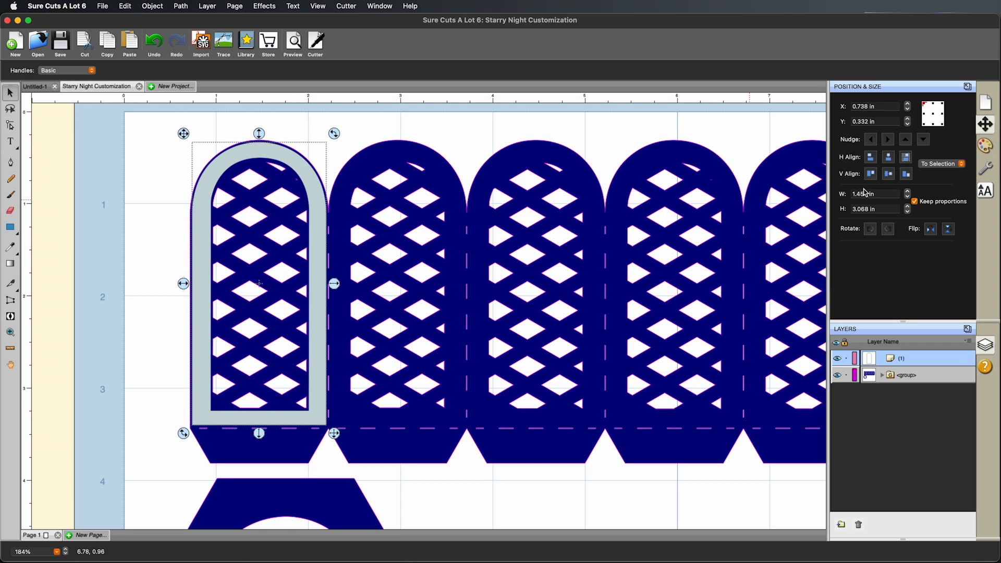
pyautogui.click(924, 139)
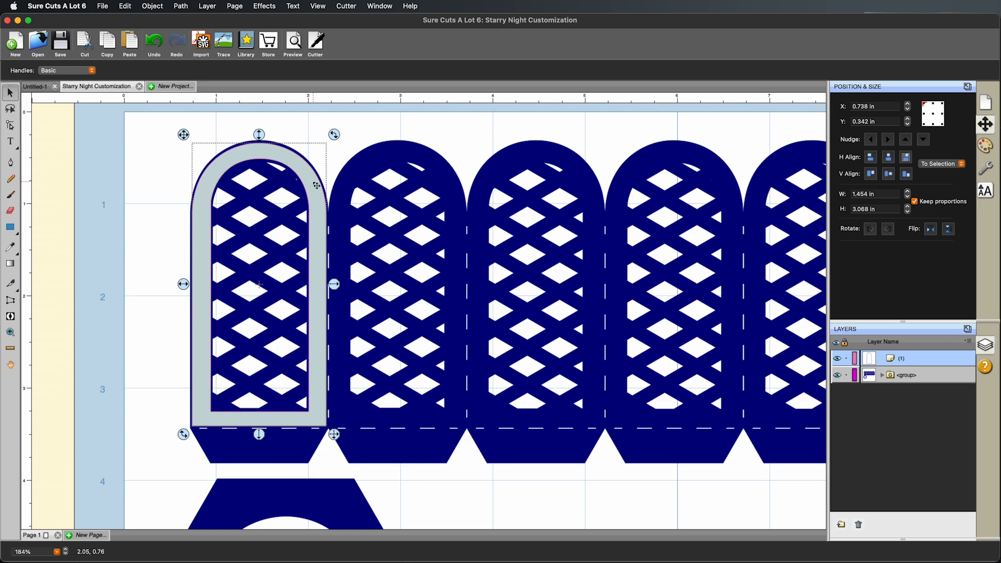
pyautogui.moveTo(314, 182)
pyautogui.mouseDown()
pyautogui.moveTo(222, 186)
pyautogui.moveTo(318, 191)
pyautogui.mouseUp()
# - Move the arch frame to about X 8.325 in, Y 2.059 in, over the lower part of the last lattice panel
pyautogui.press('super+minus')
pyautogui.press('super+minus')
pyautogui.press('super+minus')
pyautogui.press('super+minus')
pyautogui.press('super+minus')
pyautogui.press('super+minus')
pyautogui.press('super+minus')
pyautogui.press('super+minus')
pyautogui.press('super+minus')
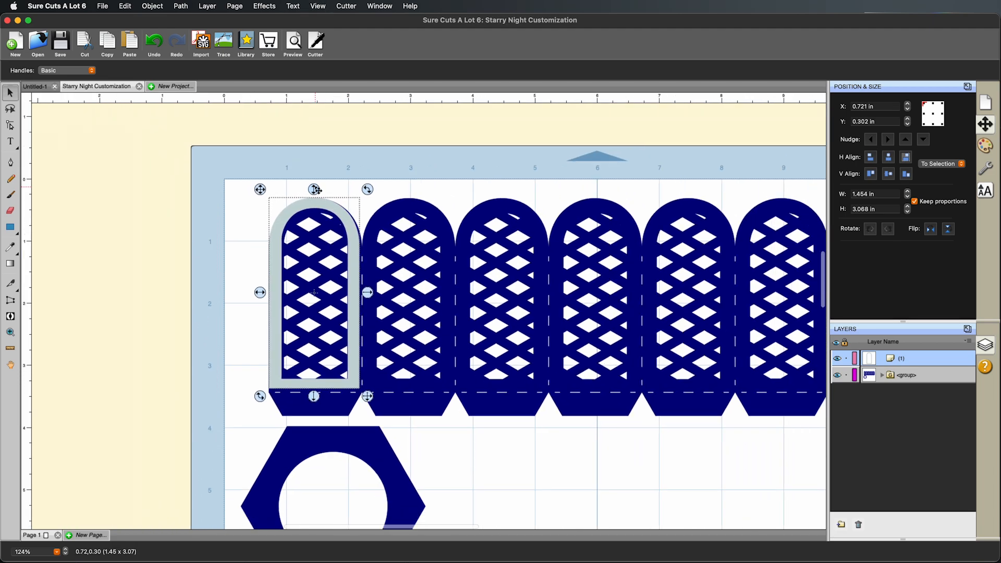
pyautogui.press('space')
pyautogui.moveTo(474, 195); pyautogui.dragTo(368, 131)
pyautogui.moveTo(265, 179); pyautogui.dragTo(620, 266)
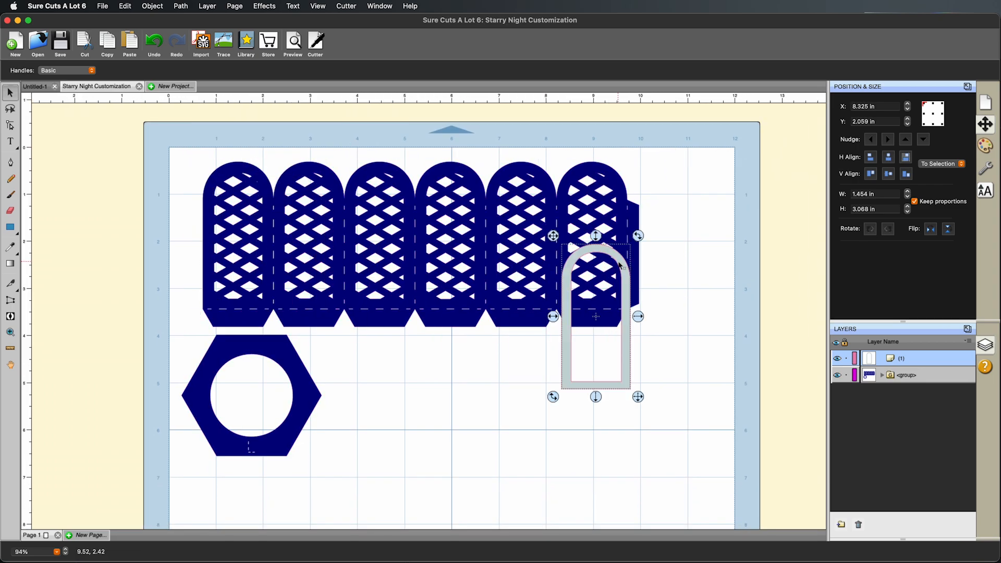
# - Copy the arch frame and paste five duplicates of it
pyautogui.rightClick(622, 267)
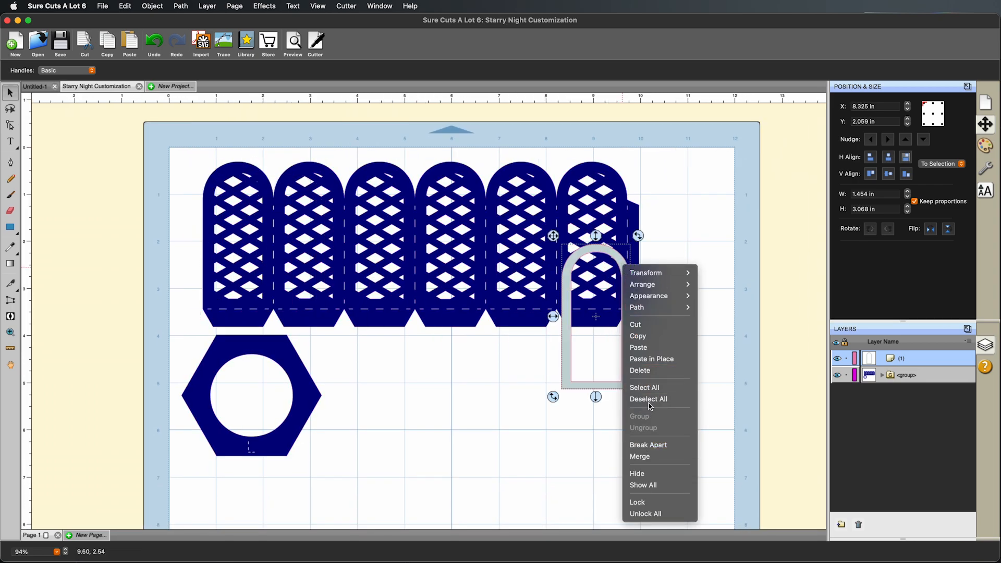
pyautogui.click(648, 337)
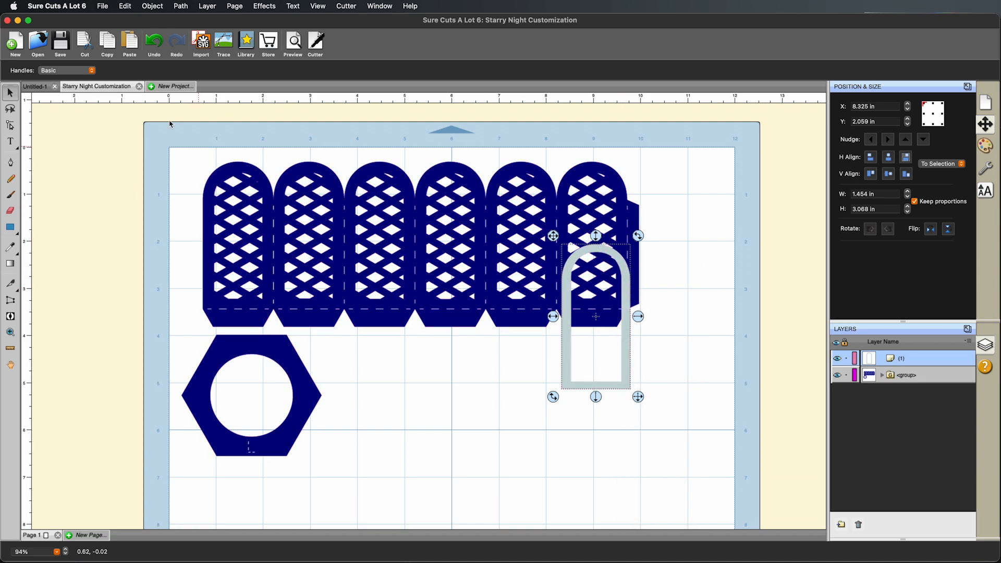
pyautogui.click(130, 46)
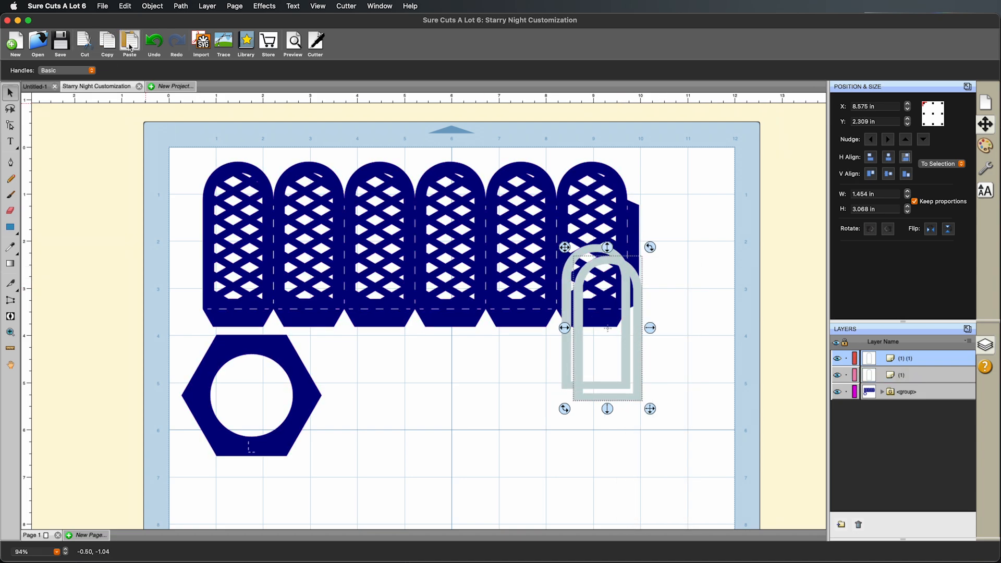
pyautogui.click(130, 45)
pyautogui.click(130, 46)
pyautogui.click(130, 46)
pyautogui.click(130, 46)
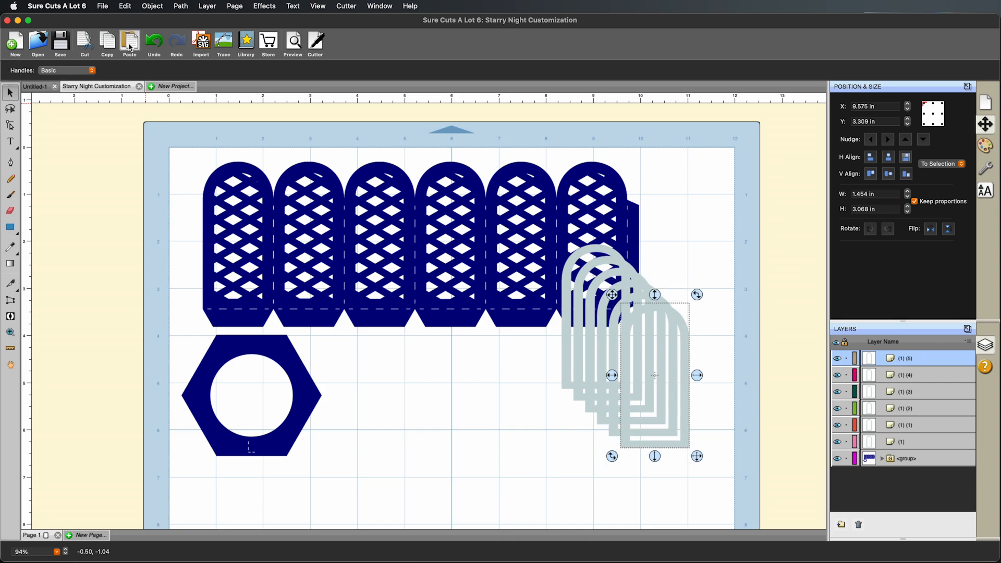
# - Spread the six arch frames side by side in one row below the lattice panels, beside the hexagon ring
pyautogui.moveTo(625, 336); pyautogui.dragTo(398, 363)
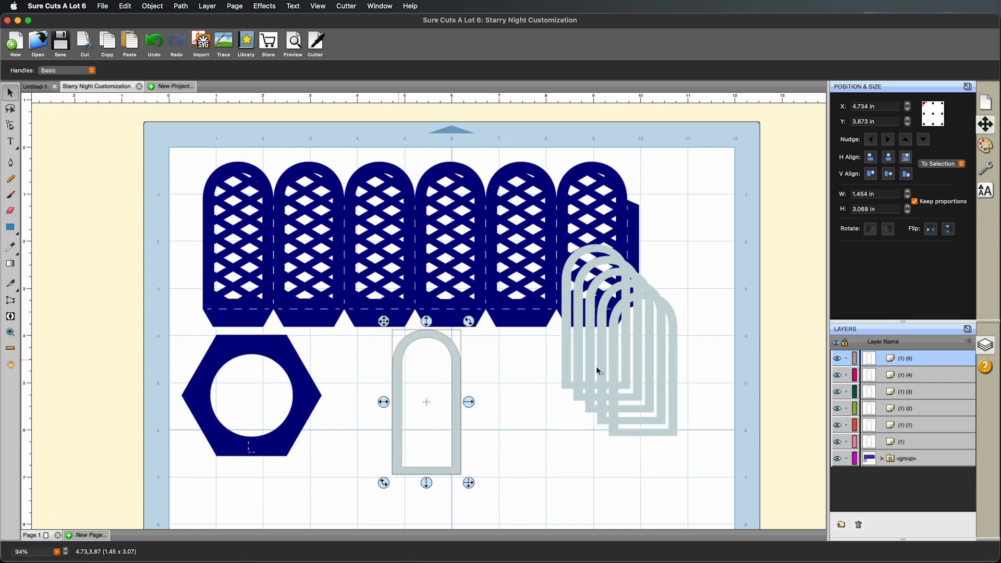
pyautogui.moveTo(618, 364); pyautogui.dragTo(473, 400)
pyautogui.moveTo(671, 387)
pyautogui.mouseDown()
pyautogui.moveTo(516, 423)
pyautogui.moveTo(539, 423)
pyautogui.mouseUp()
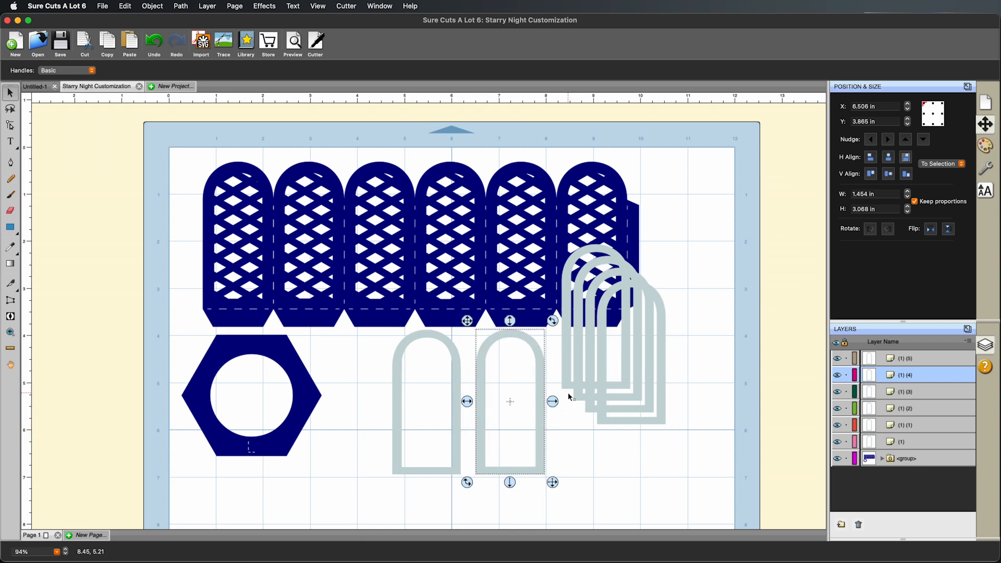
pyautogui.press('super+minus')
pyautogui.moveTo(451, 356); pyautogui.dragTo(430, 365)
pyautogui.moveTo(518, 363); pyautogui.dragTo(493, 372)
pyautogui.moveTo(610, 346); pyautogui.dragTo(553, 400)
pyautogui.moveTo(603, 307); pyautogui.dragTo(732, 212)
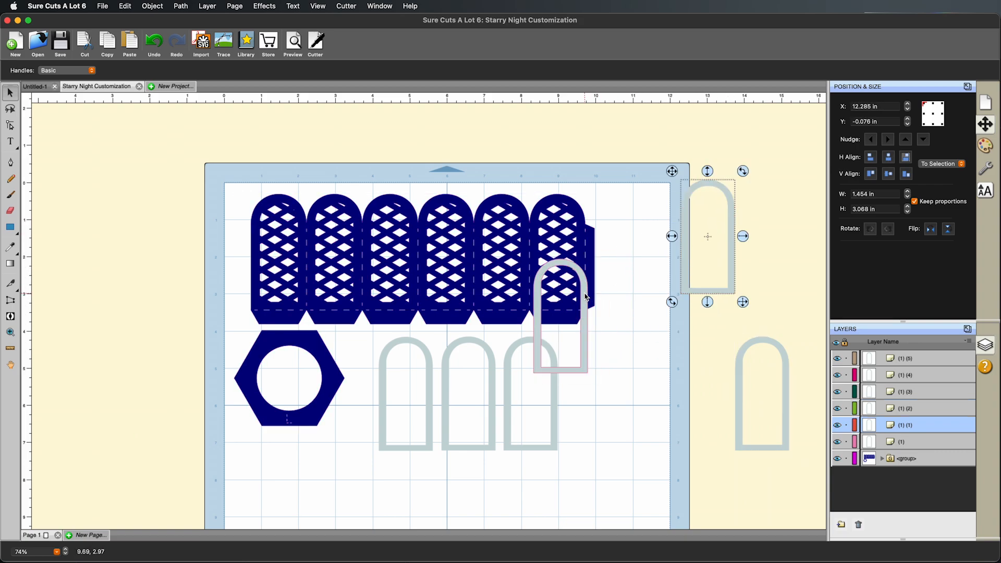
pyautogui.moveTo(586, 298); pyautogui.dragTo(620, 375)
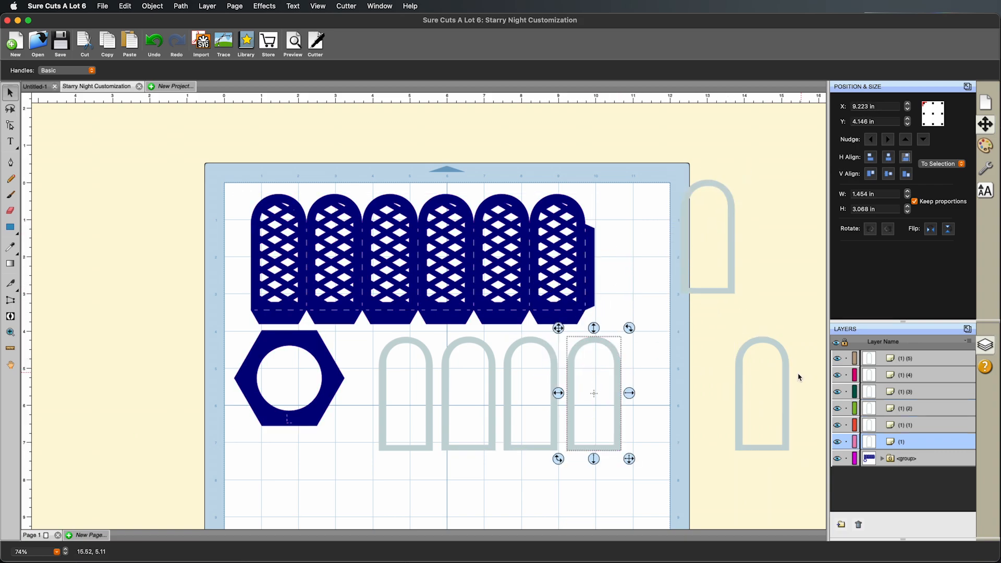
pyautogui.moveTo(786, 376); pyautogui.dragTo(681, 374)
# - Import panels_white_vellum.svg from the SVG folder in Finder and place it at about X -0.496 in, Y 7.673 in, below the hexagon ring
pyautogui.scroll(-3, 710, 354)
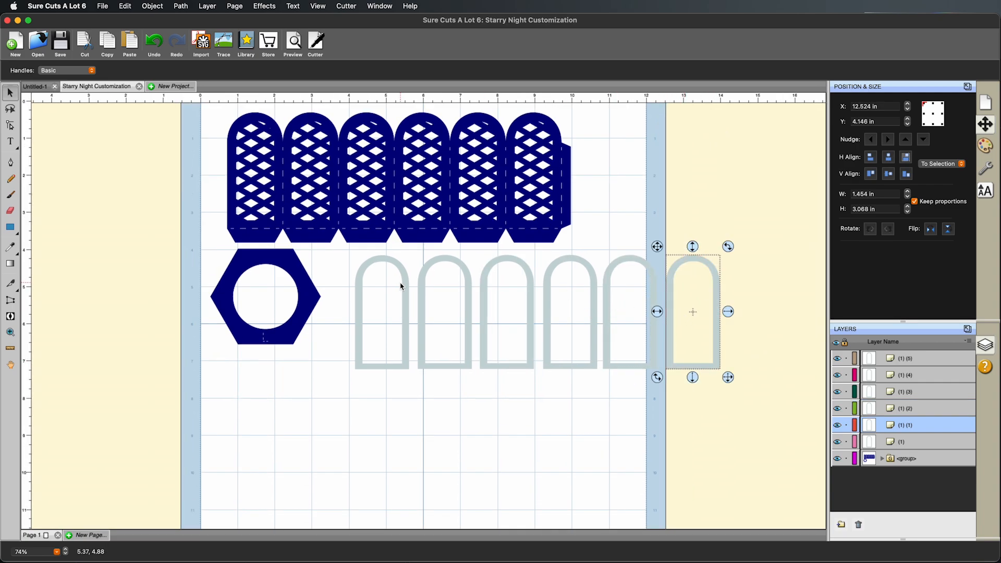
pyautogui.scroll(-2, 401, 287)
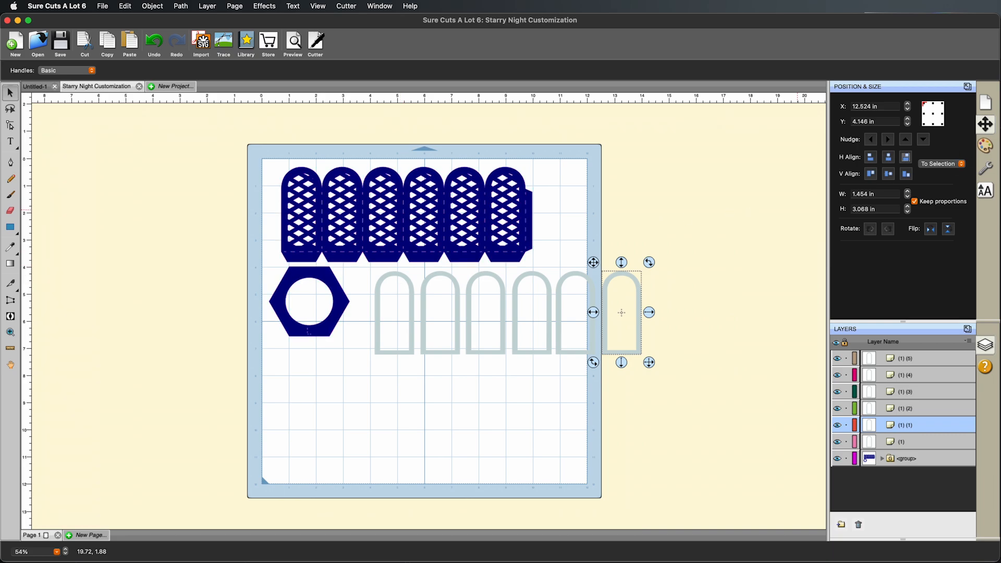
pyautogui.doubleClick(999, 94)
pyautogui.doubleClick(781, 257)
pyautogui.moveTo(845, 252); pyautogui.dragTo(446, 404)
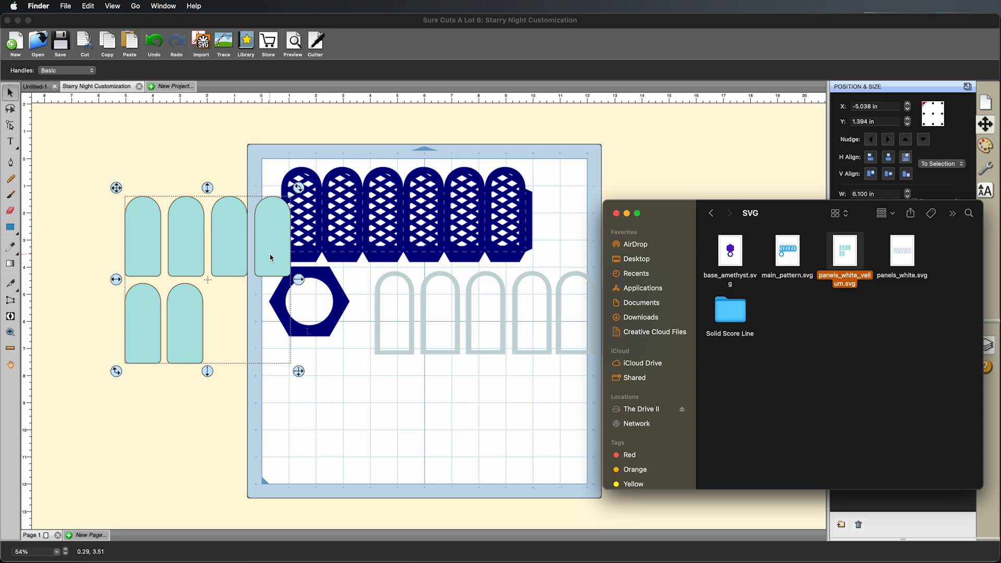
pyautogui.moveTo(272, 258); pyautogui.dragTo(392, 424)
# - Import base_amethyst.svg from the SVG folder and place it at about X 6.598 in, Y 7.846 in, beside the vellum panels
pyautogui.press('super+Tab')
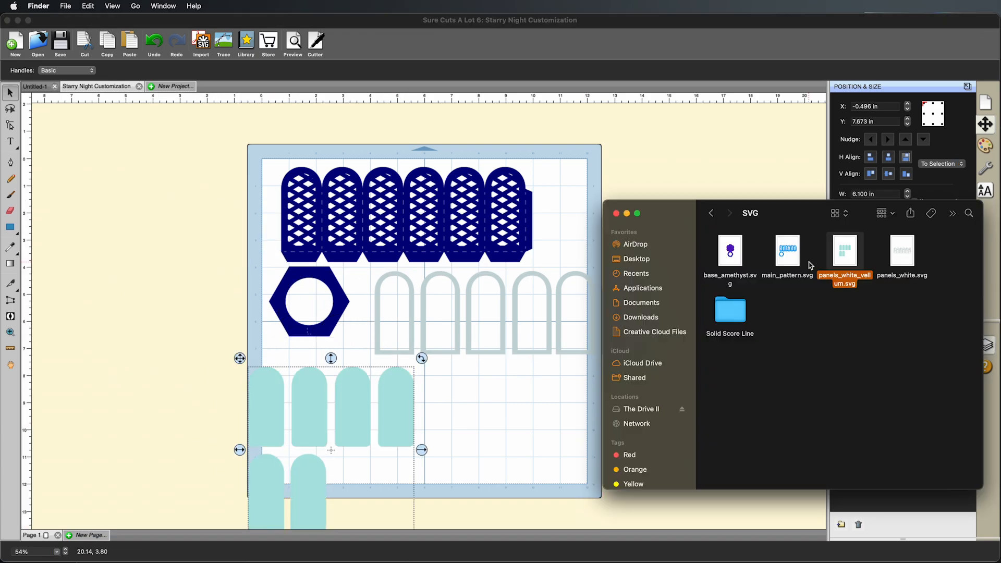
pyautogui.moveTo(733, 258); pyautogui.dragTo(499, 301)
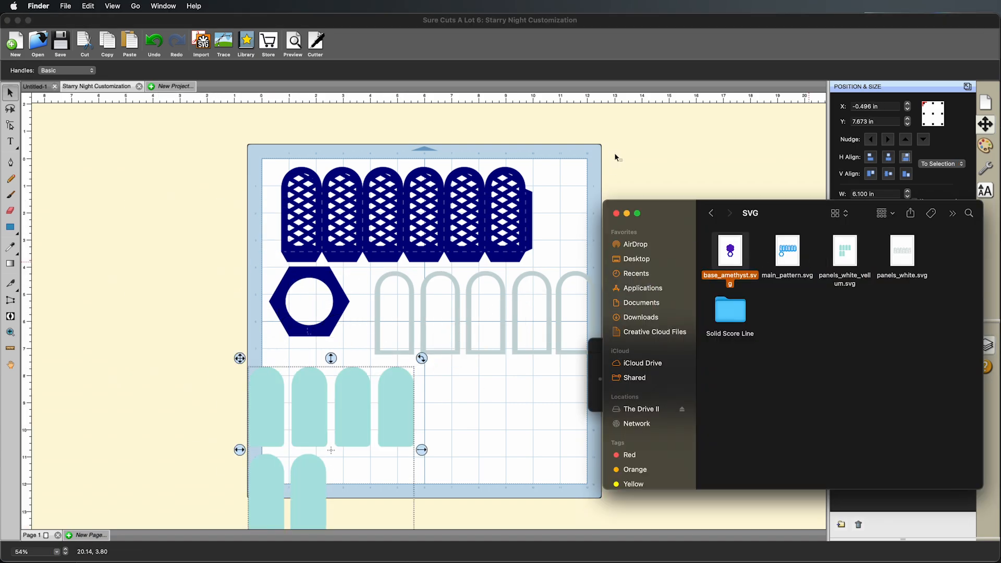
pyautogui.moveTo(193, 245); pyautogui.dragTo(509, 418)
pyautogui.scroll(-5, 649, 400)
pyautogui.press('super+minus')
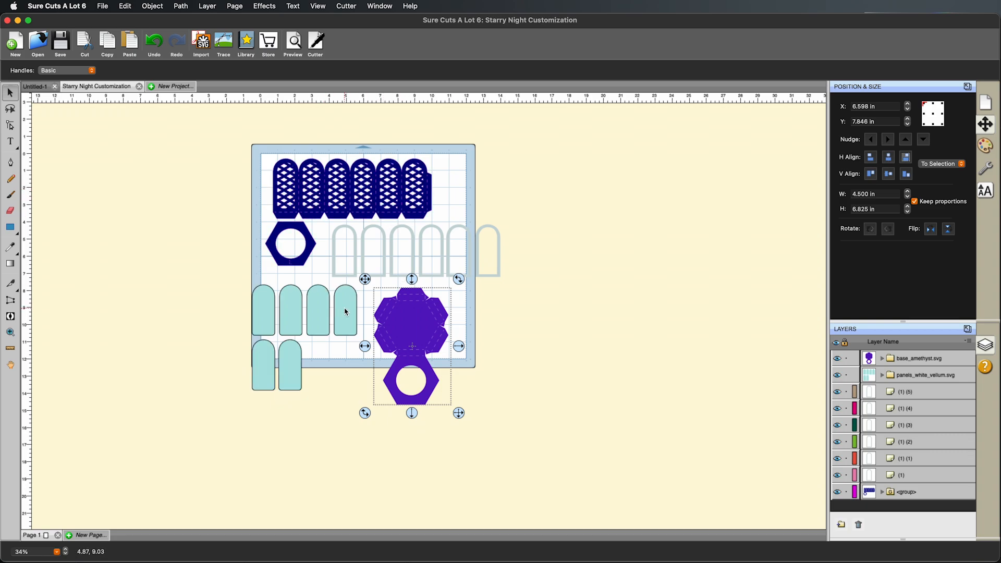
# - Export the project to the Desktop as an SVG named Starry Night Custom with Design Space compatible enabled
pyautogui.click(103, 5)
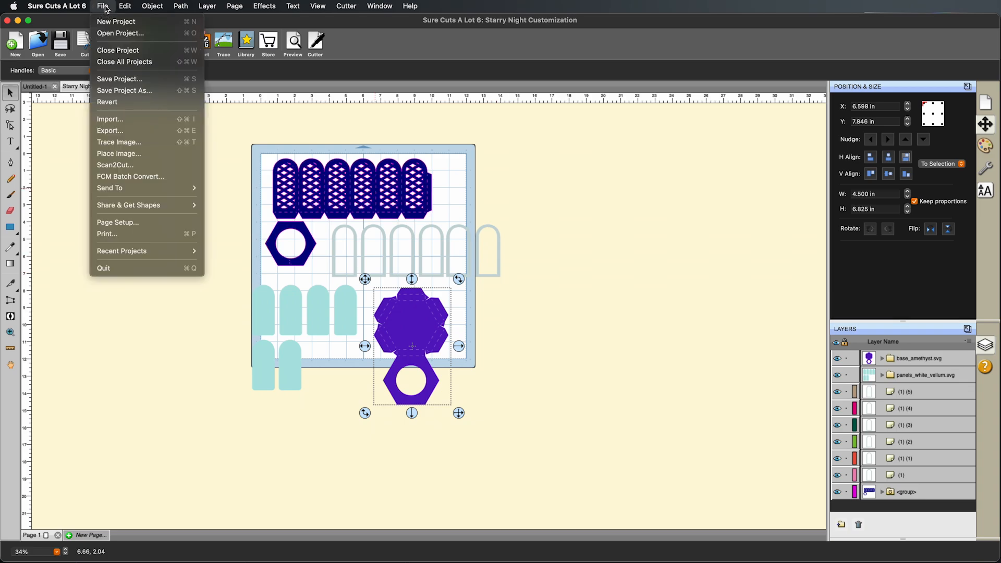
pyautogui.click(117, 130)
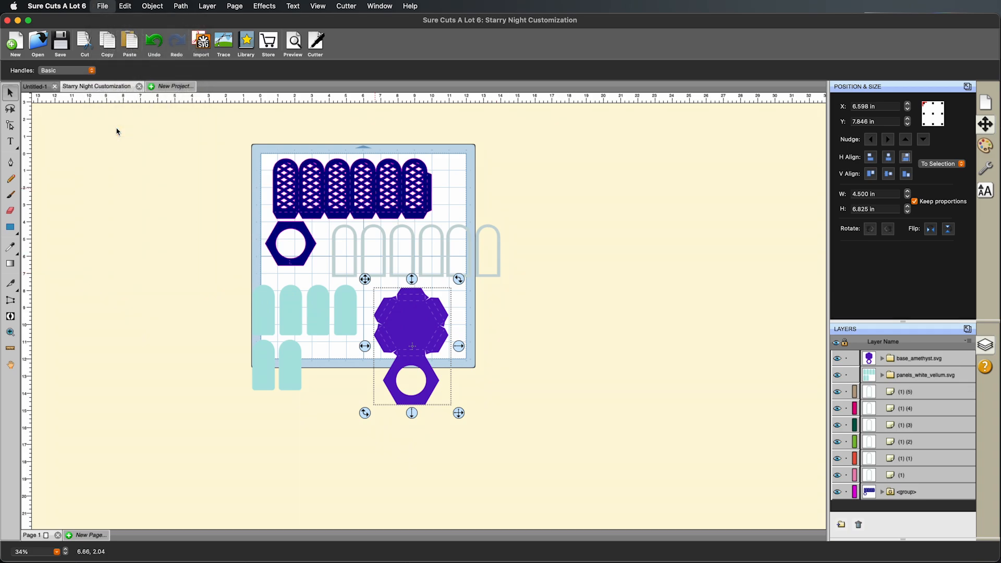
pyautogui.moveTo(665, 170); pyautogui.dragTo(571, 178)
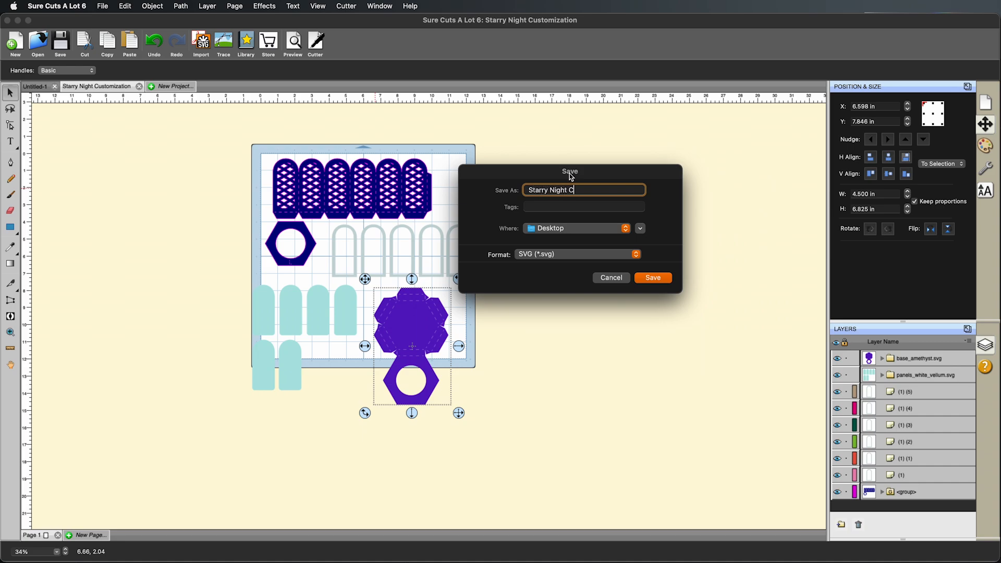
pyautogui.click(557, 255)
pyautogui.click(575, 243)
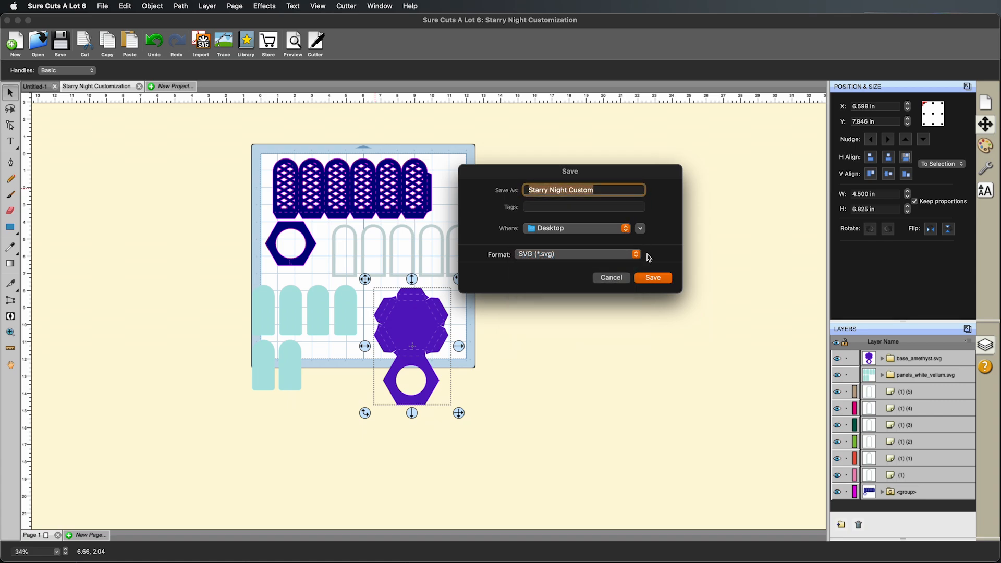
pyautogui.click(655, 280)
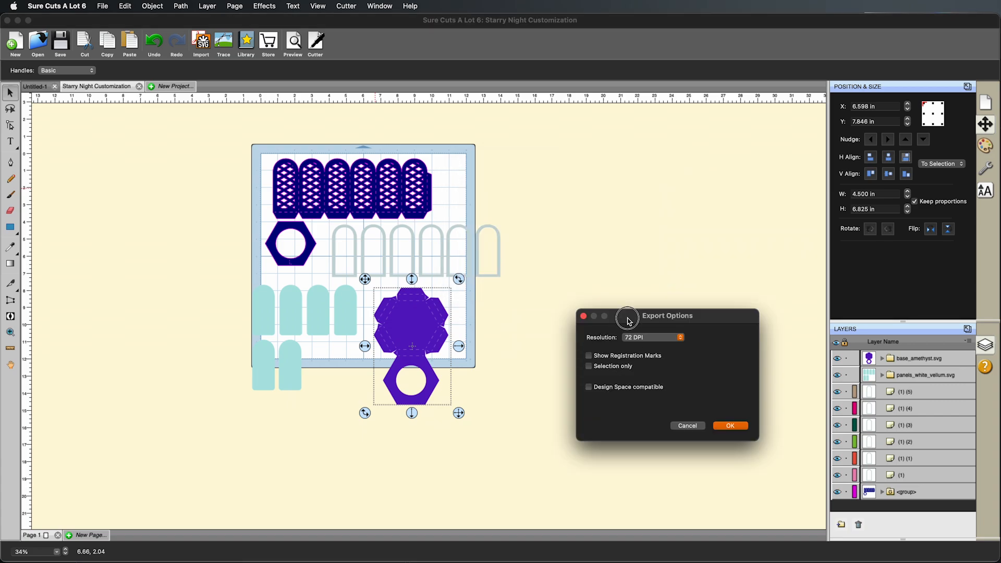
pyautogui.click(557, 319)
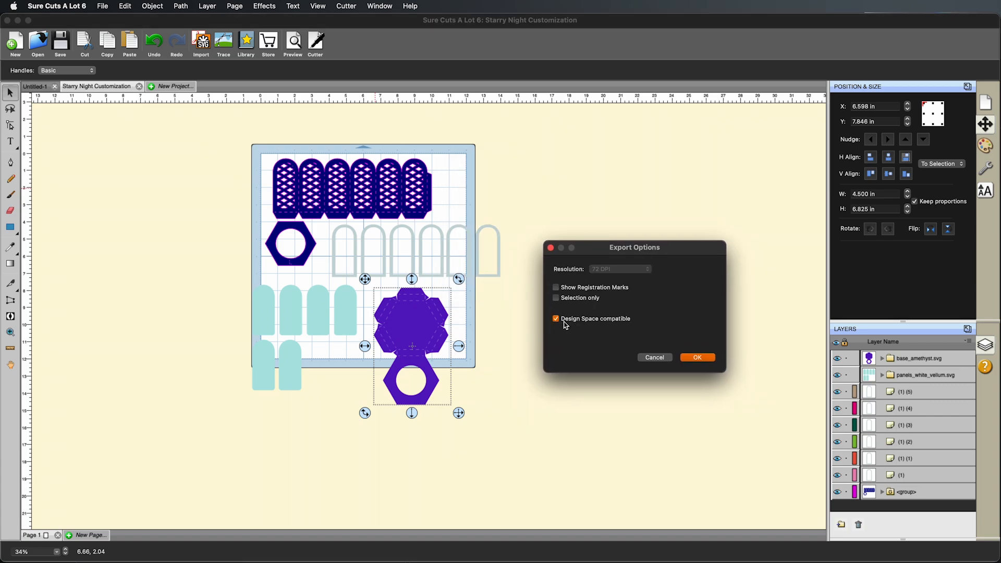
pyautogui.click(694, 359)
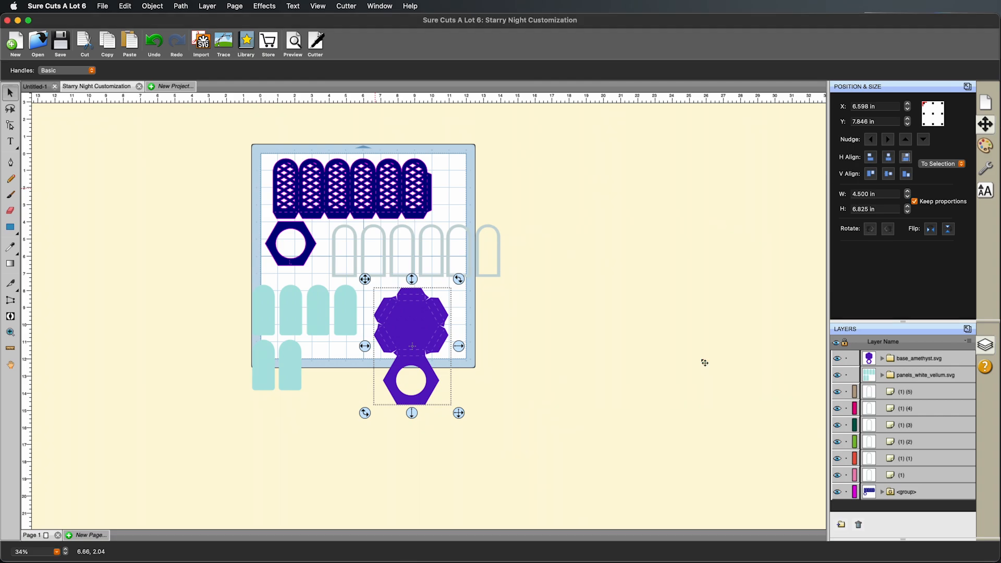
# - Start a new blank project and import the exported lantern SVG into it from Finder
pyautogui.press('super+Tab')
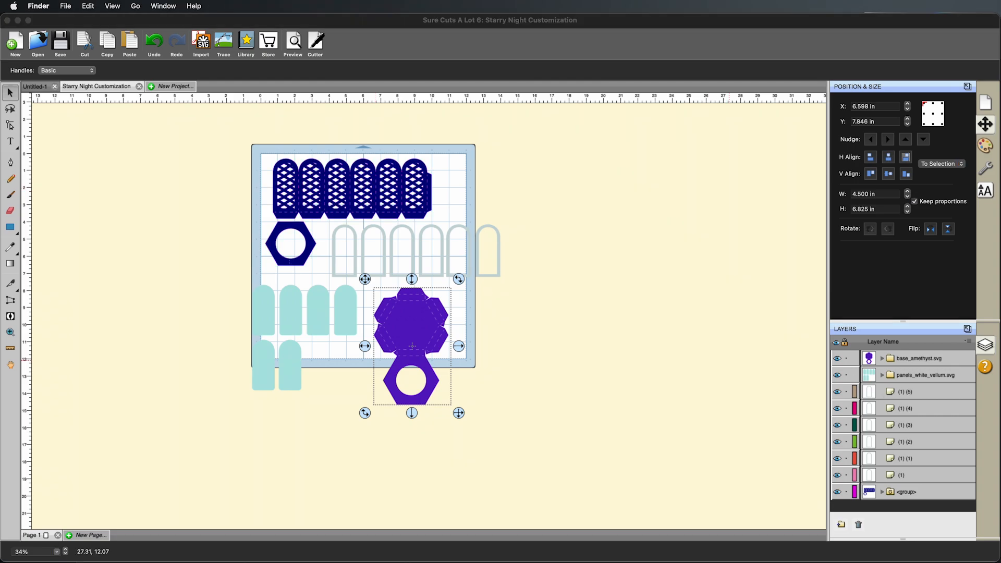
pyautogui.click(177, 88)
pyautogui.click(719, 441)
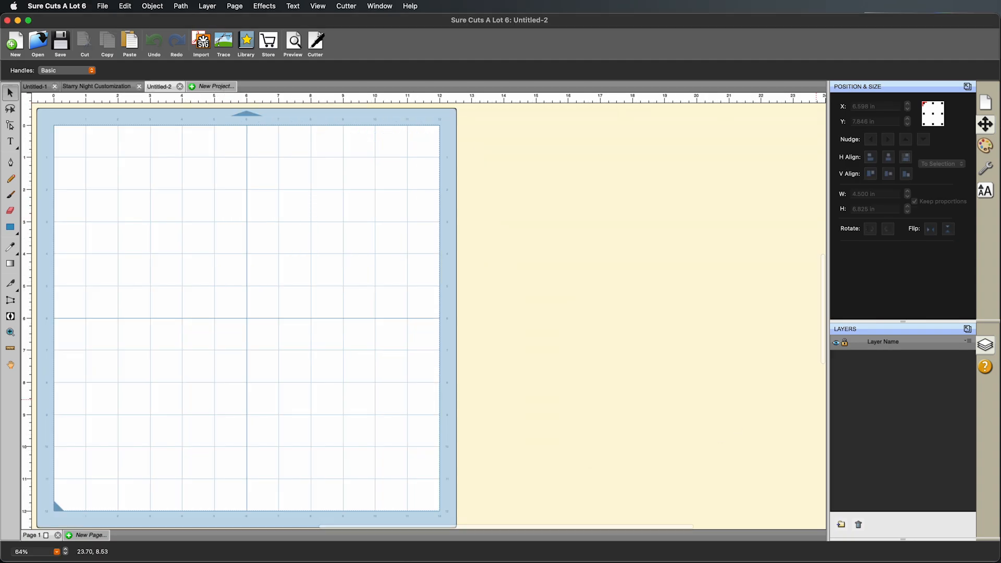
pyautogui.moveTo(915, 384); pyautogui.dragTo(247, 247)
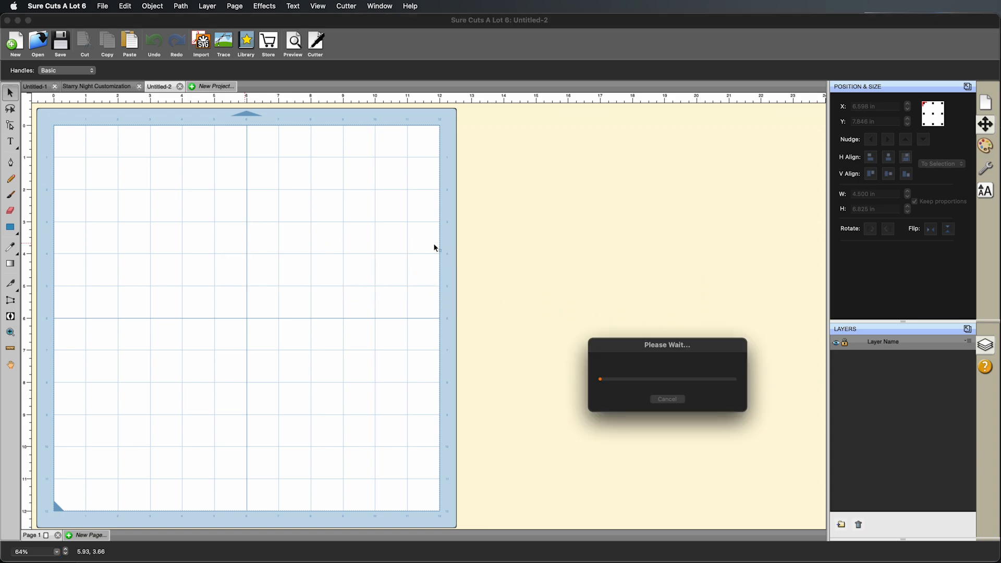
pyautogui.moveTo(455, 255); pyautogui.dragTo(439, 213)
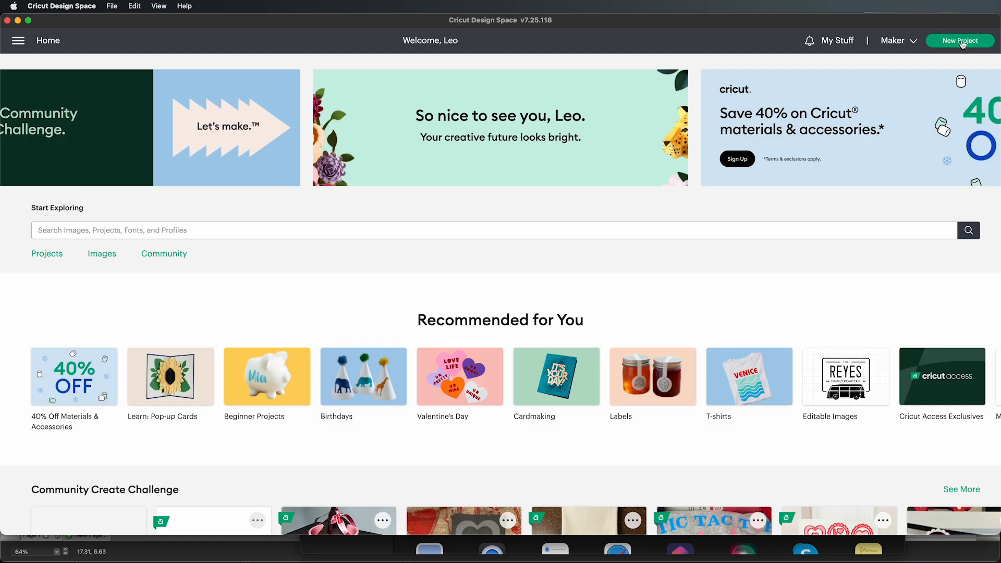
# - Switch to Cricut Design Space, start a new project and begin an image upload
pyautogui.click(961, 42)
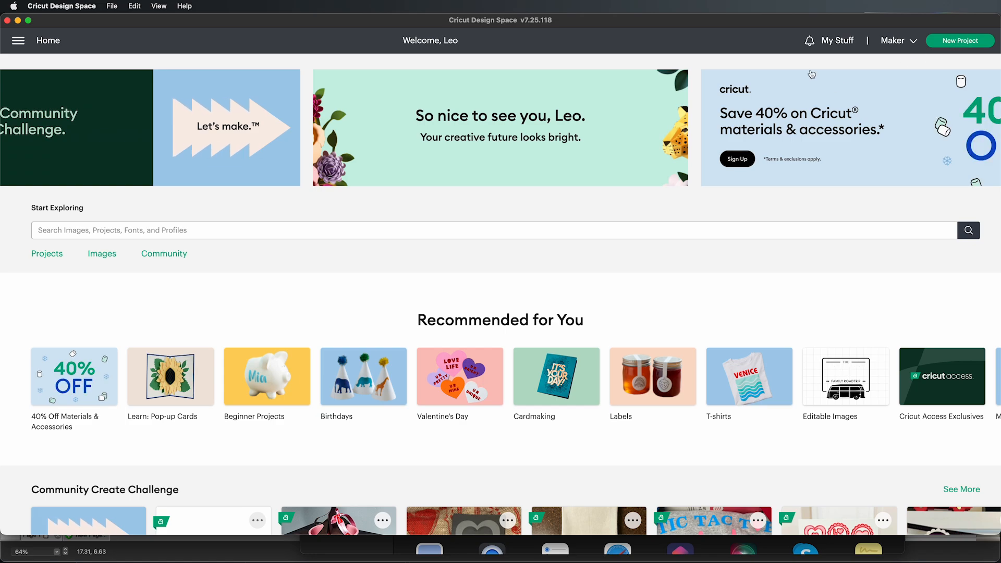
pyautogui.click(450, 23)
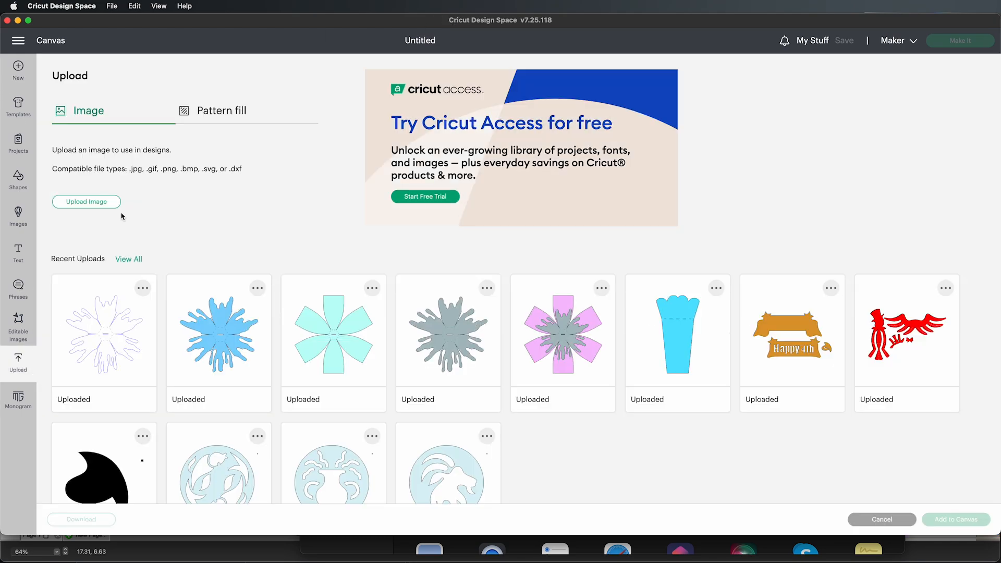
pyautogui.click(100, 205)
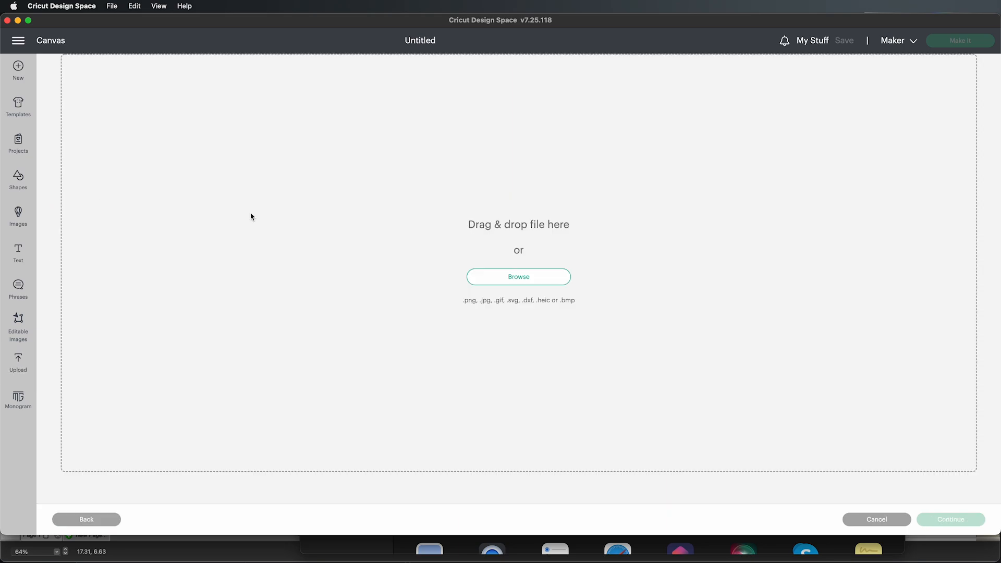
# - Upload Starry Night Custom.svg from the Desktop and add it to the canvas
pyautogui.click(510, 282)
pyautogui.click(324, 196)
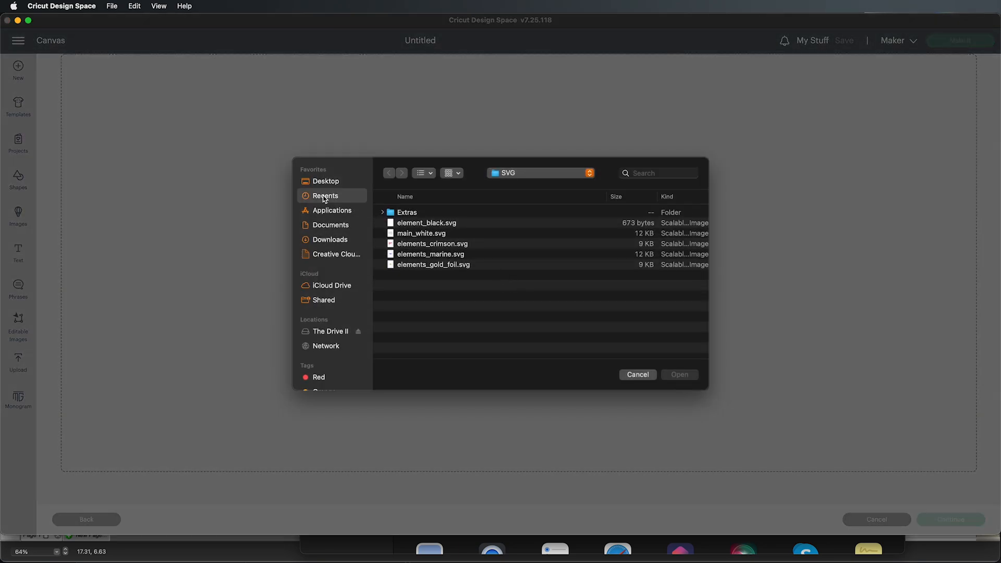
pyautogui.click(325, 181)
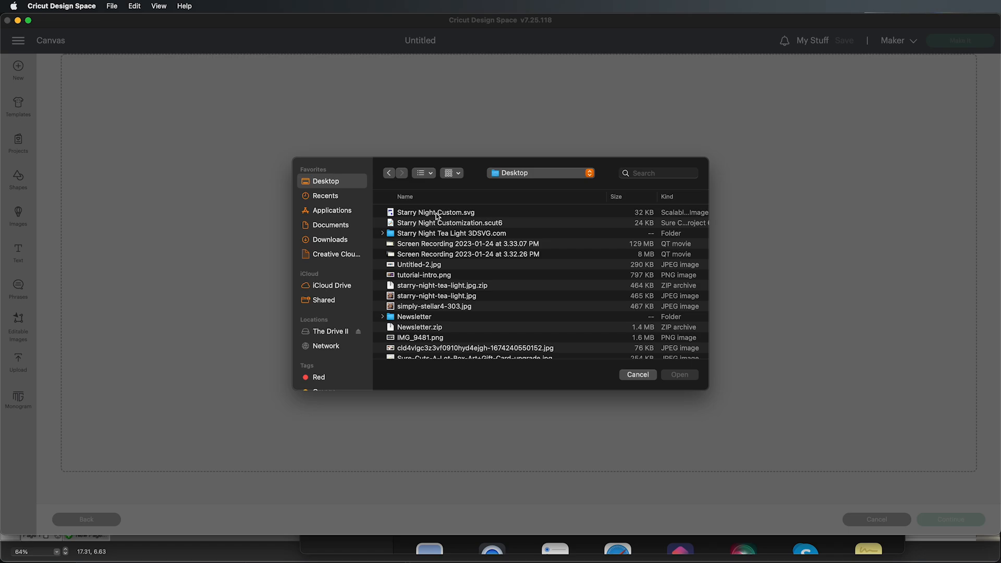
pyautogui.doubleClick(436, 213)
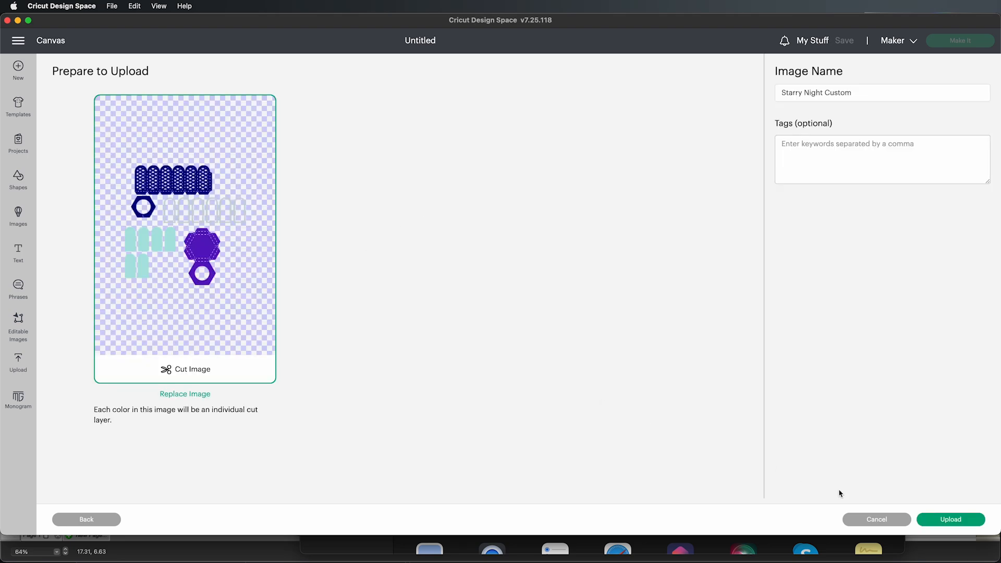
pyautogui.click(947, 522)
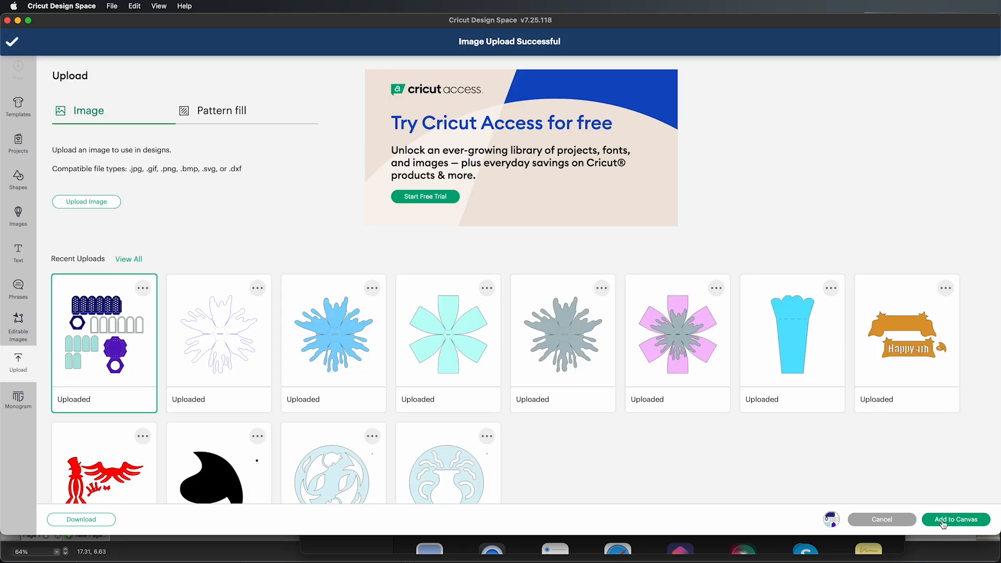
pyautogui.click(944, 521)
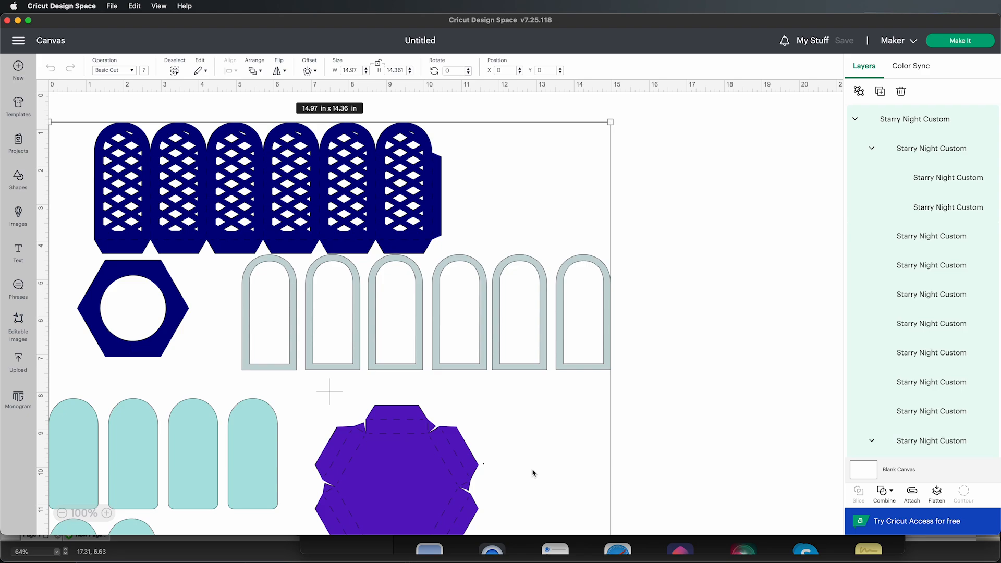
# - Move the whole lantern design to about X 3.726, Y 0.532 and ungroup it
pyautogui.moveTo(333, 402); pyautogui.dragTo(436, 393)
pyautogui.rightClick(413, 368)
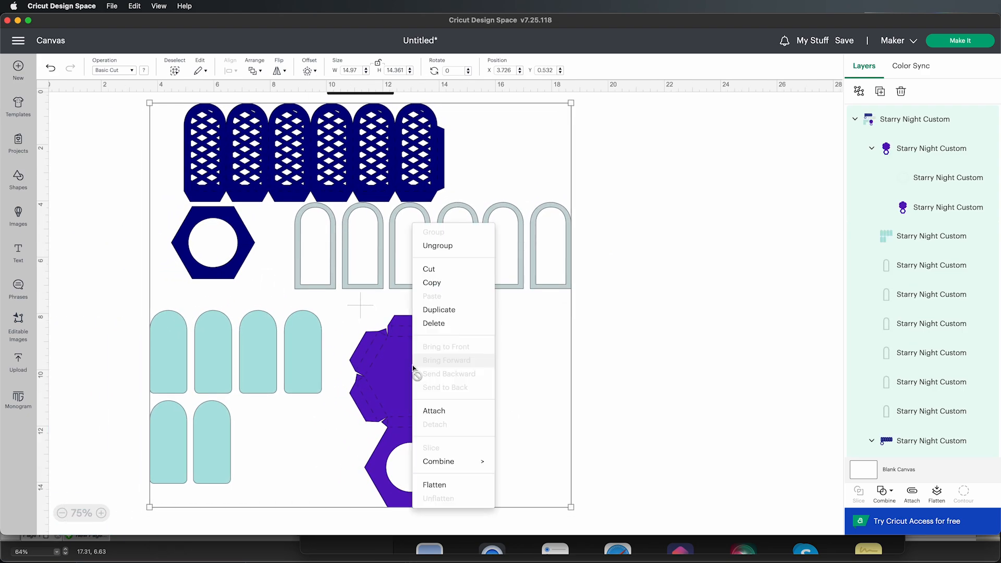
pyautogui.click(449, 247)
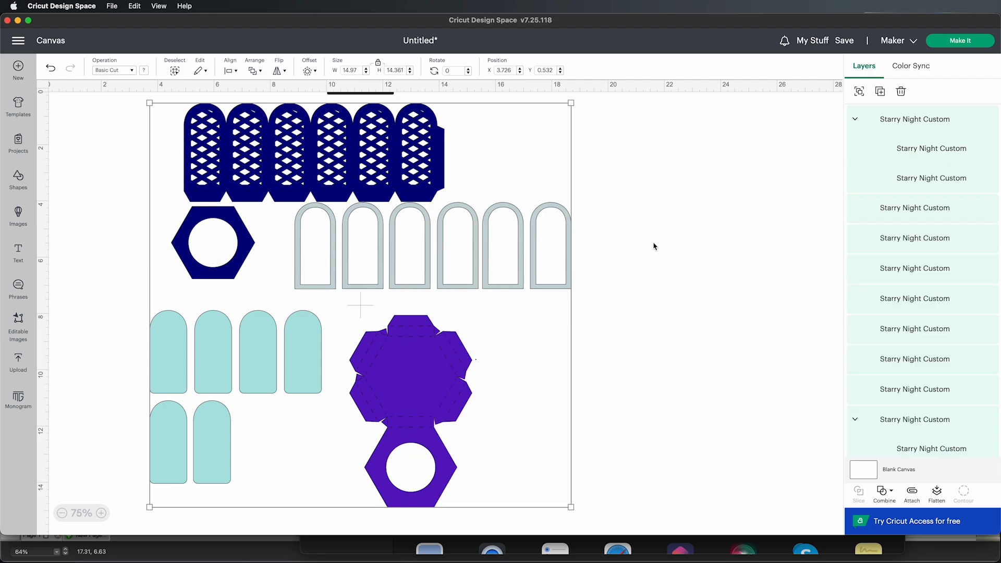
pyautogui.click(520, 223)
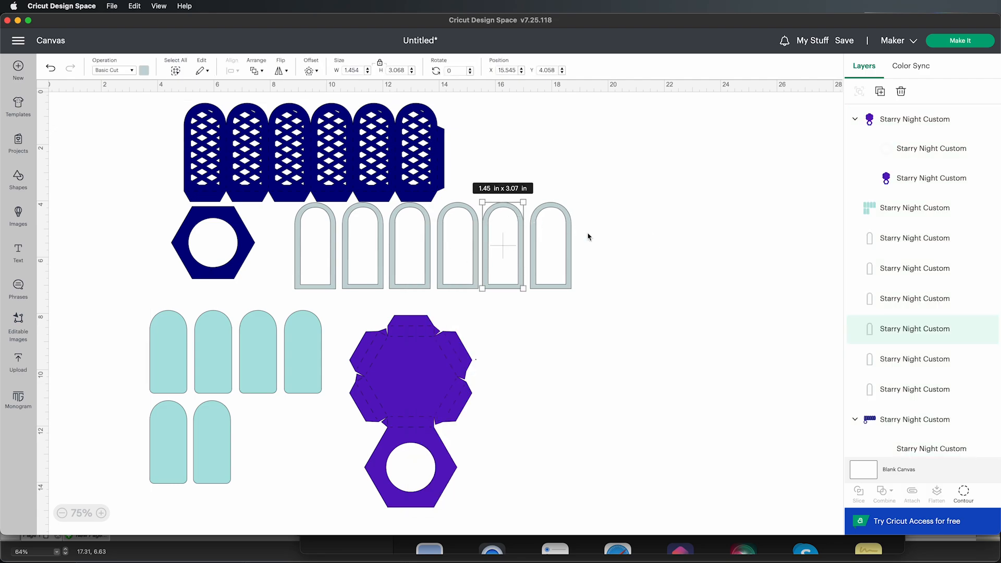
# - Move the vellum panels farther left and place the purple base at about X 21.973, Y 2.957, clear of the other pieces
pyautogui.click(292, 342)
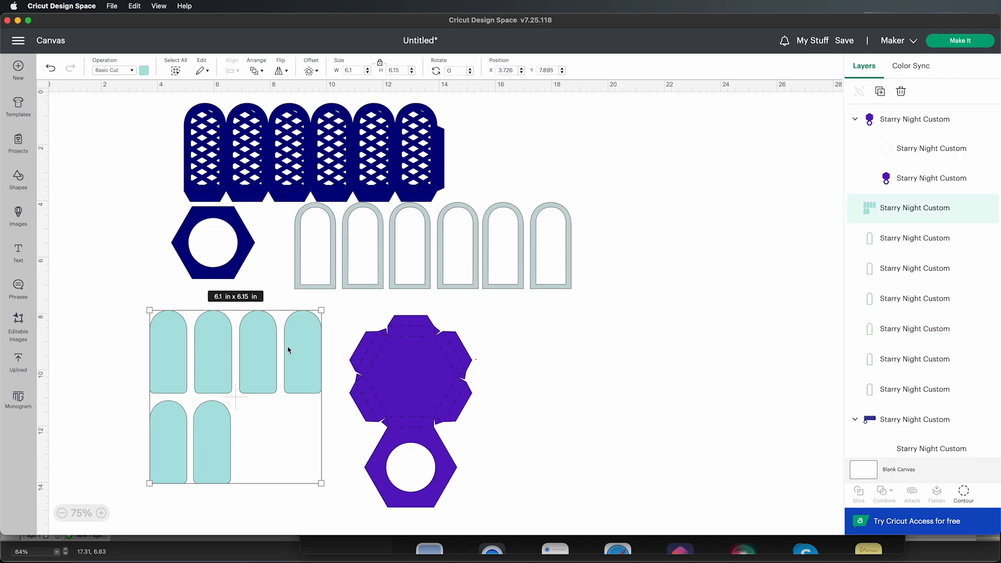
pyautogui.moveTo(297, 346); pyautogui.dragTo(239, 349)
pyautogui.click(414, 371)
pyautogui.moveTo(413, 371); pyautogui.dragTo(728, 226)
# - Move five of the six arch frames down into the open area below the lattice panels
pyautogui.click(568, 235)
pyautogui.moveTo(568, 236); pyautogui.dragTo(591, 339)
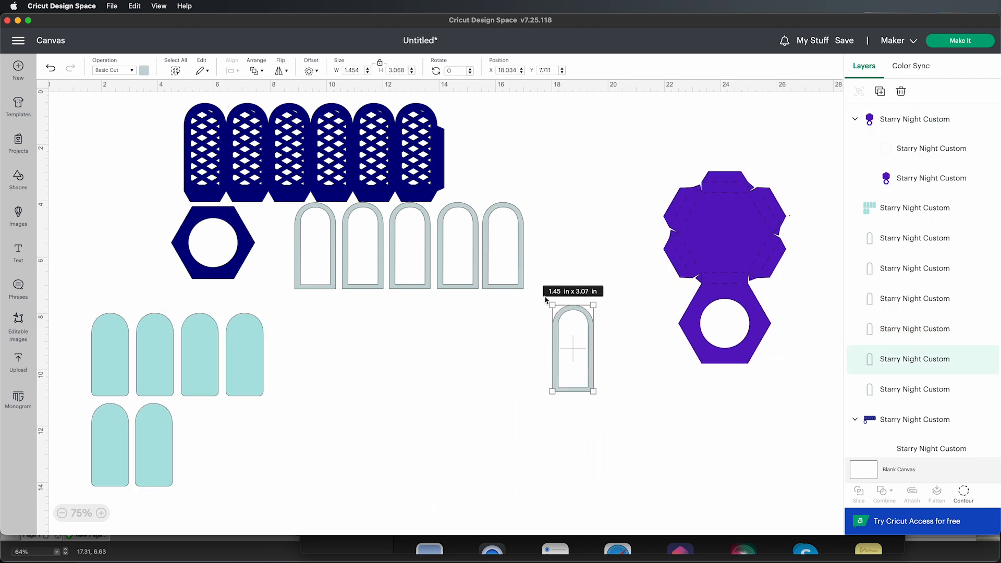
pyautogui.moveTo(523, 274); pyautogui.dragTo(544, 393)
pyautogui.moveTo(476, 279); pyautogui.dragTo(484, 388)
pyautogui.moveTo(433, 279); pyautogui.dragTo(435, 422)
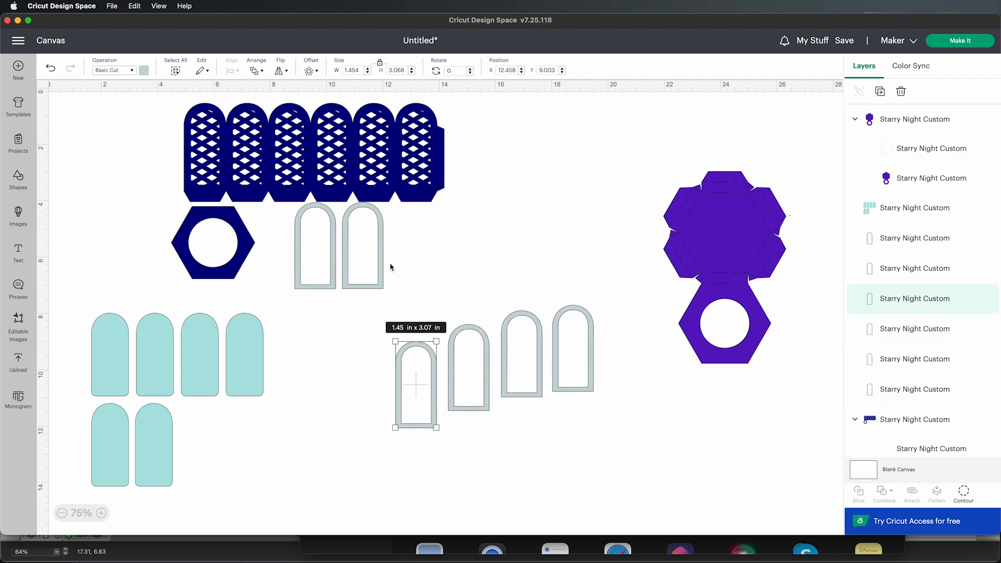
pyautogui.moveTo(382, 269); pyautogui.dragTo(350, 311)
# - Move the lattice panels and hexagon ring to about X 10.53, Y 1.018, and attach the layers of that group and of the purple base
pyautogui.moveTo(337, 277); pyautogui.dragTo(528, 273)
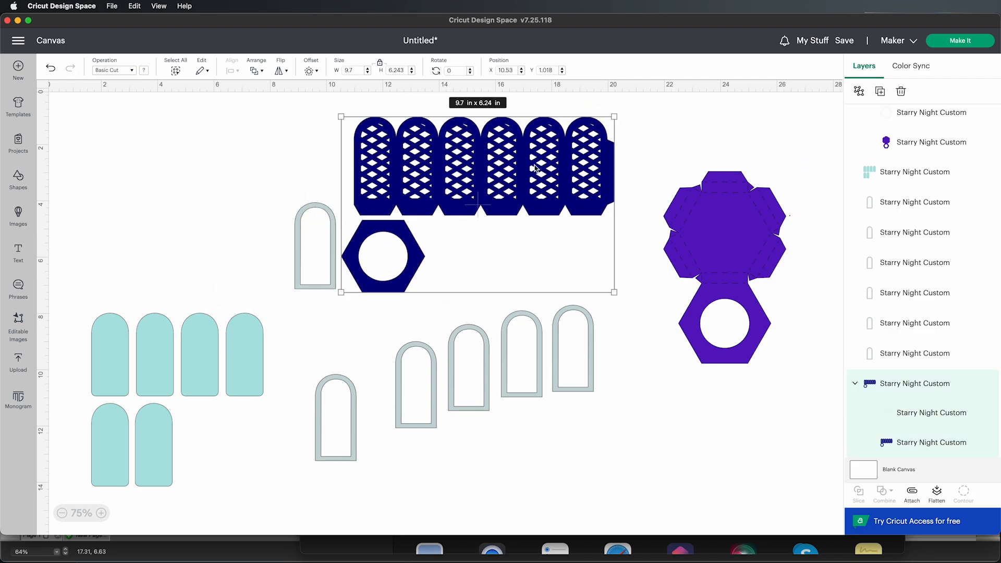
pyautogui.click(913, 493)
pyautogui.click(741, 228)
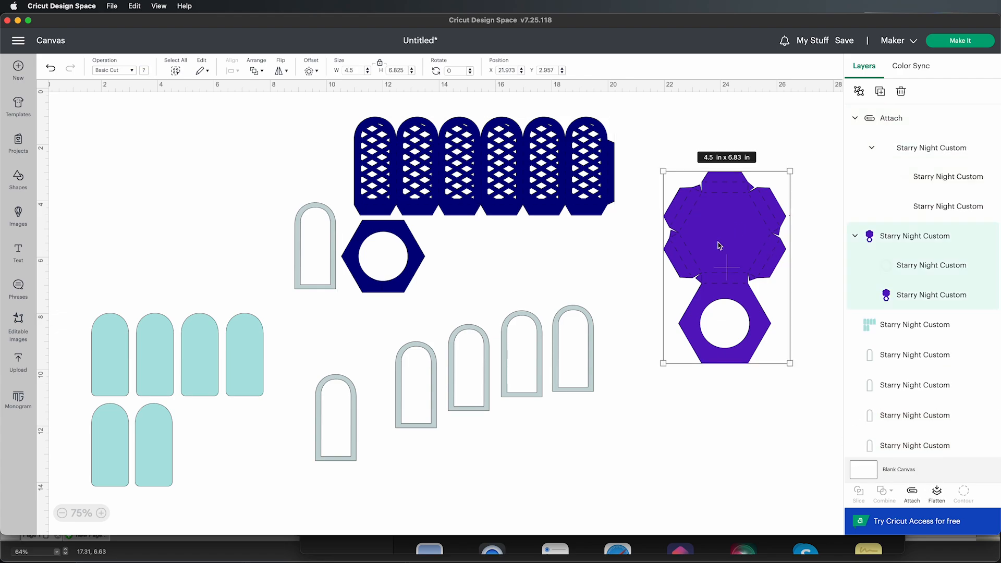
pyautogui.click(913, 493)
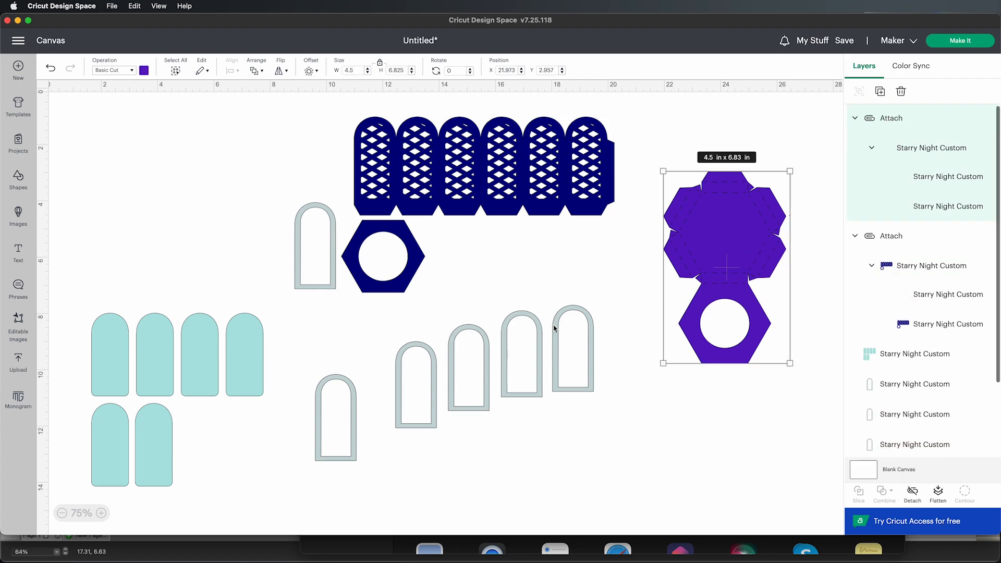
# - Prepare the project for cutting and review the layout of each of the four mats
pyautogui.click(982, 45)
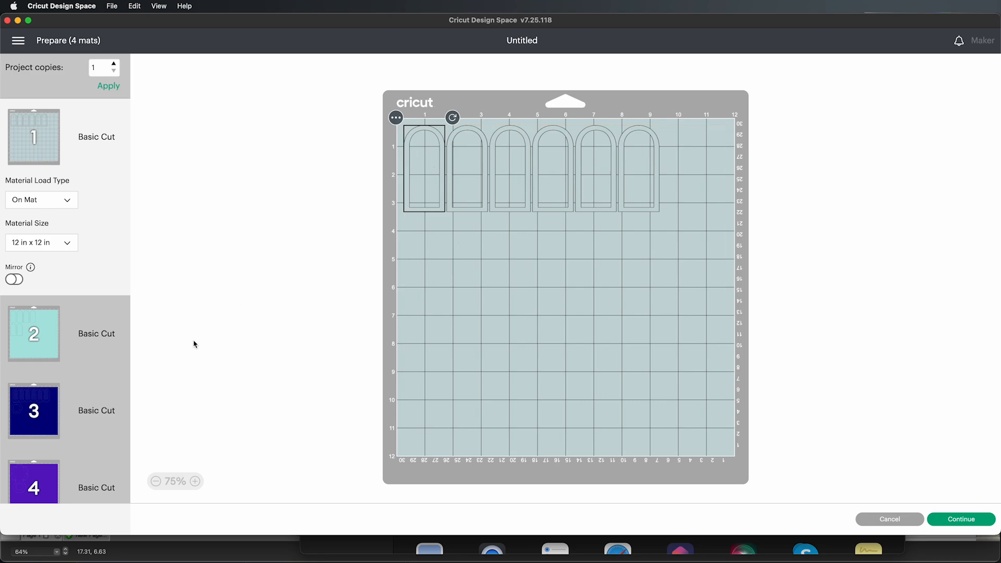
pyautogui.click(91, 350)
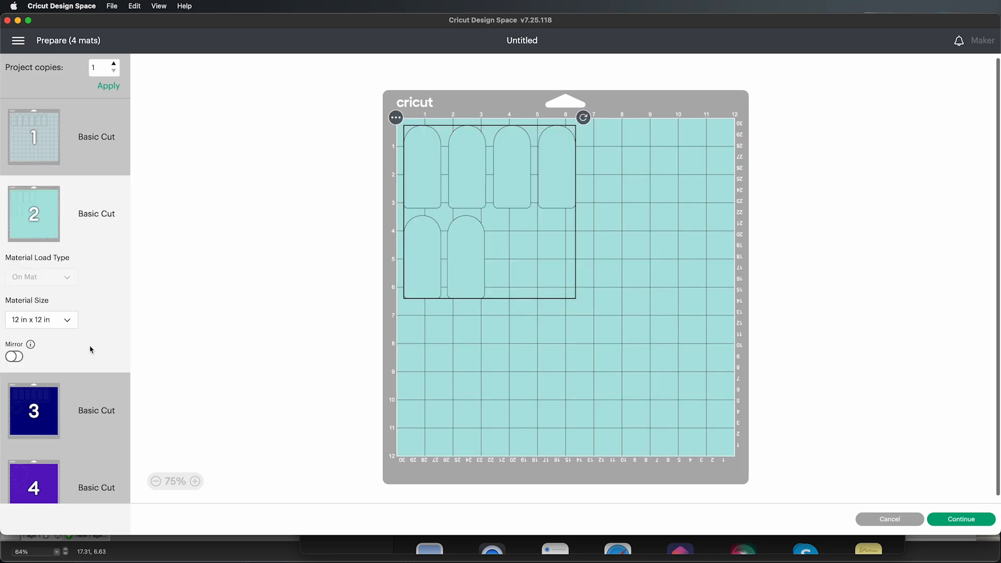
pyautogui.click(92, 412)
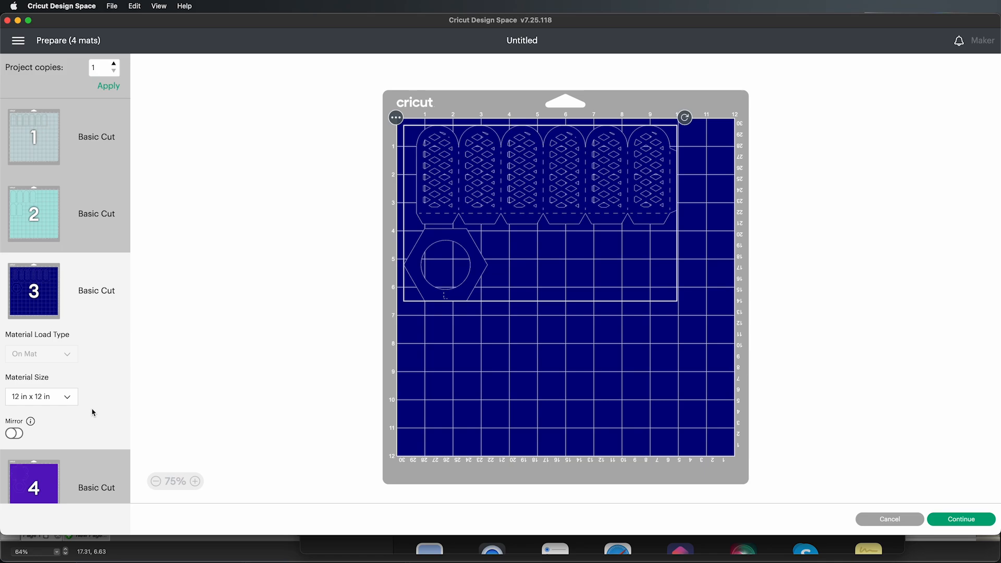
pyautogui.click(90, 485)
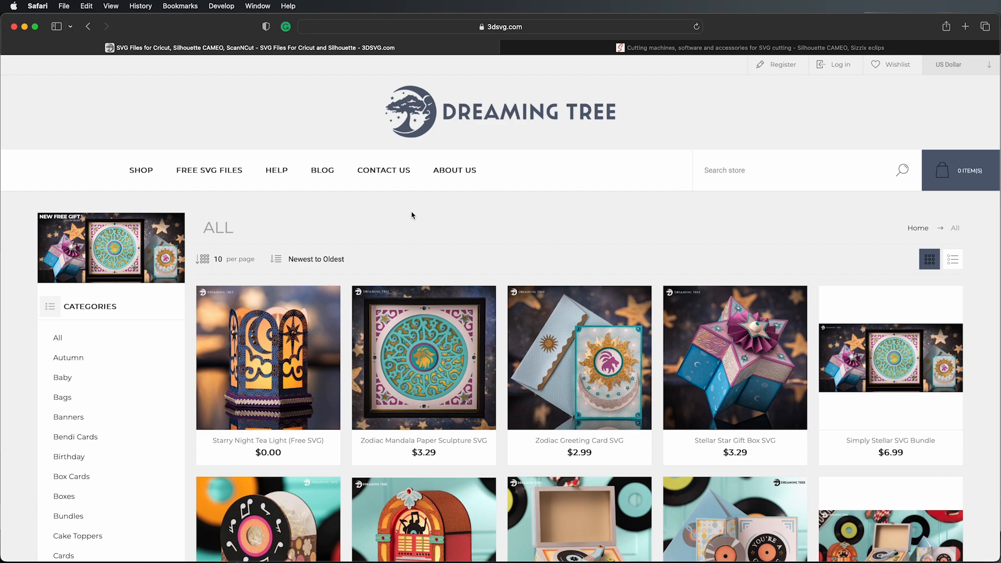
# - Switch to Safari and open the Free SVG Files page from the 3dsvg.com home page
pyautogui.click(431, 117)
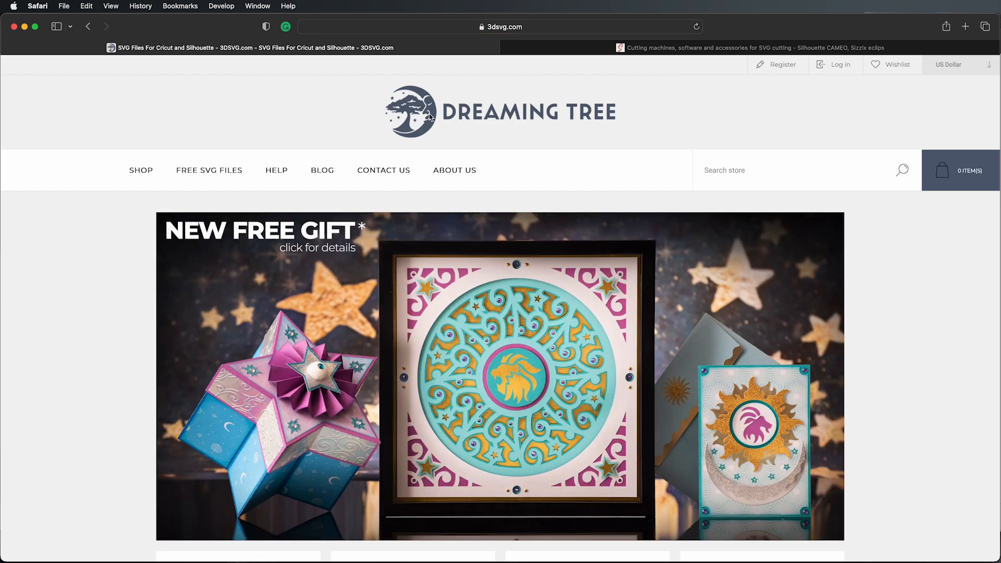
pyautogui.click(203, 174)
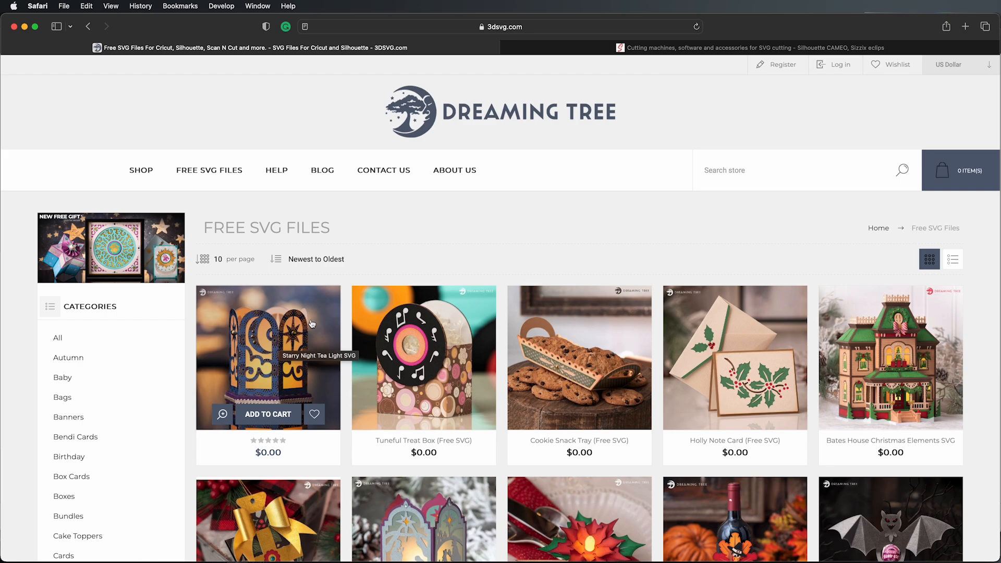
# - Go to the svgtools.co site and view its Sure Cuts A Lot software listing
pyautogui.click(710, 53)
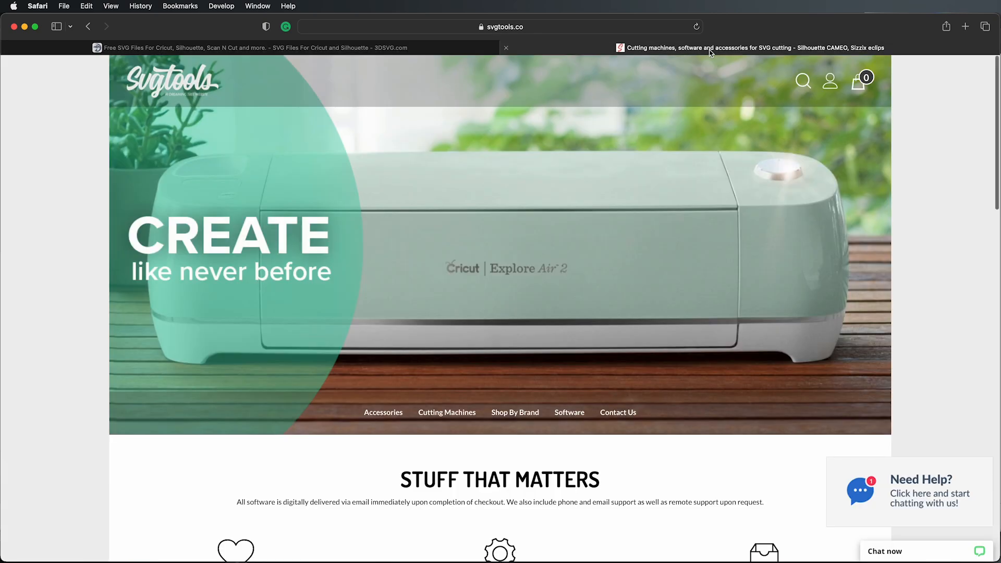
pyautogui.click(523, 26)
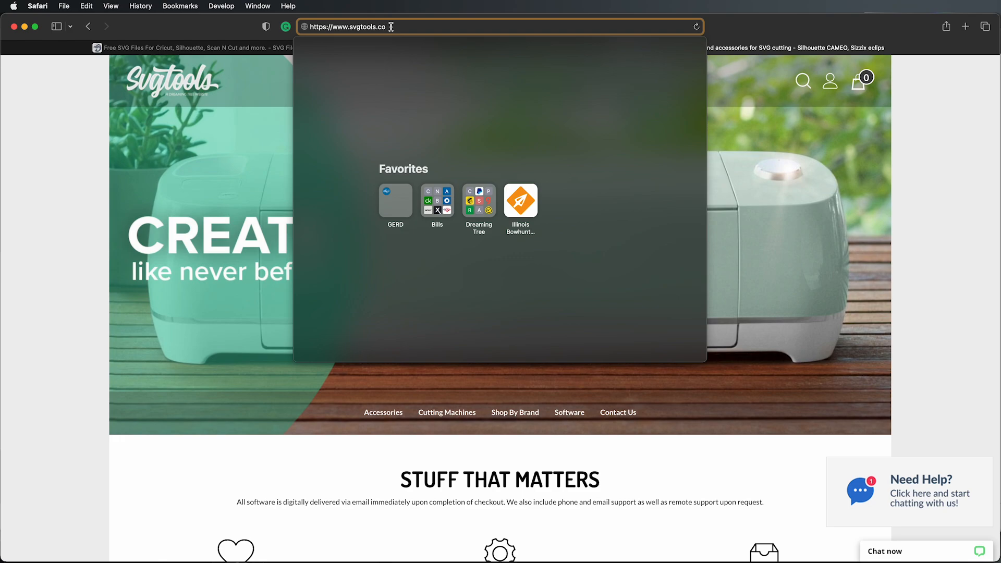
pyautogui.click(941, 172)
pyautogui.moveTo(577, 410)
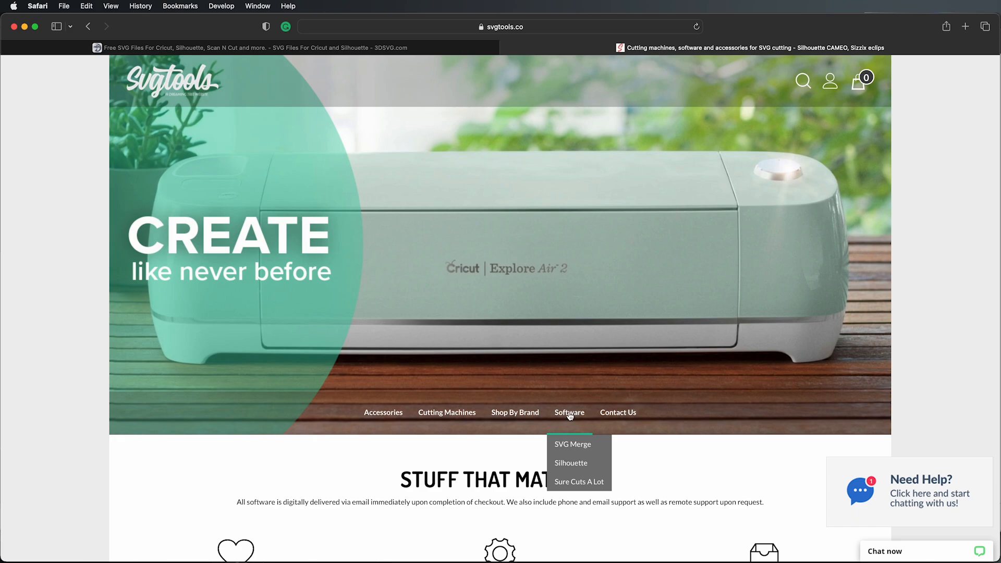
pyautogui.click(578, 483)
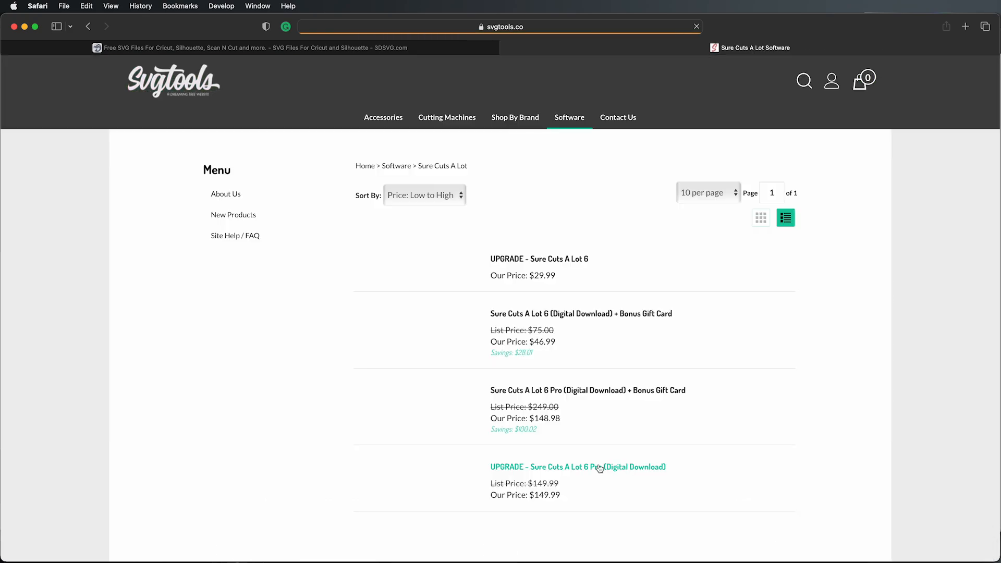
pyautogui.scroll(-2, 590, 412)
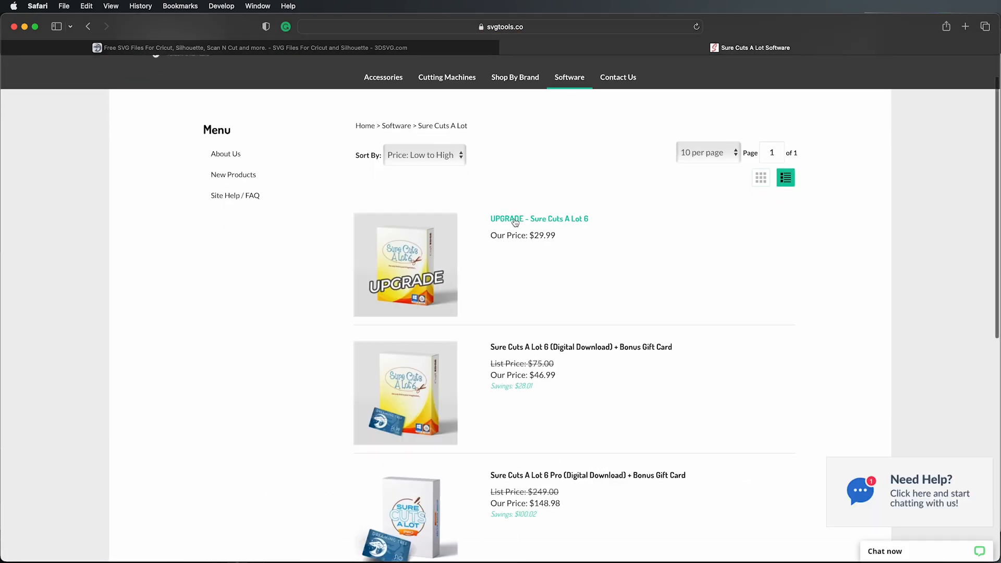
# - View the Sure Cuts A Lot 6 upgrade page, return to the listing and open the Sure Cuts A Lot 6 digital download with bonus gift card
pyautogui.click(540, 222)
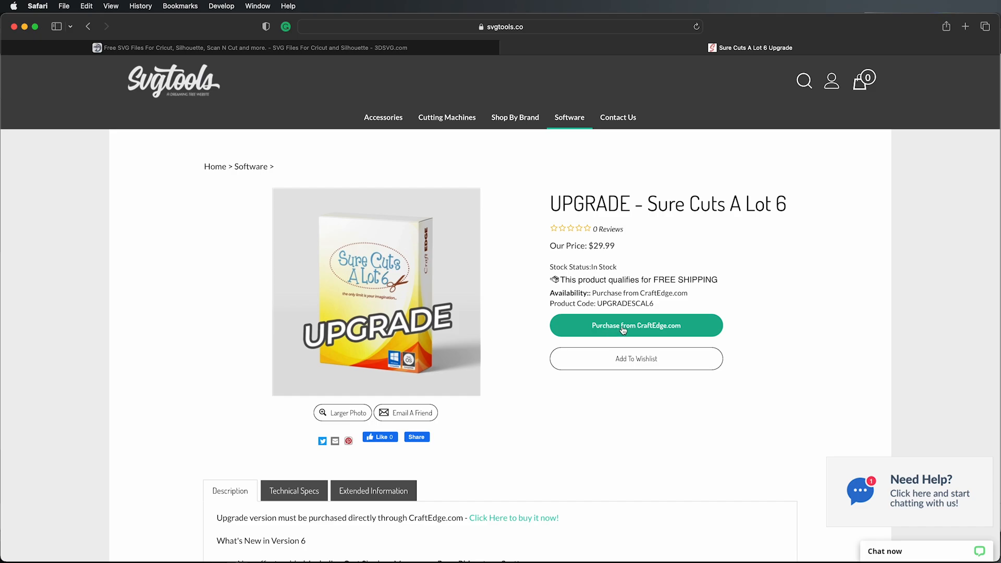
pyautogui.press('super+bracketleft')
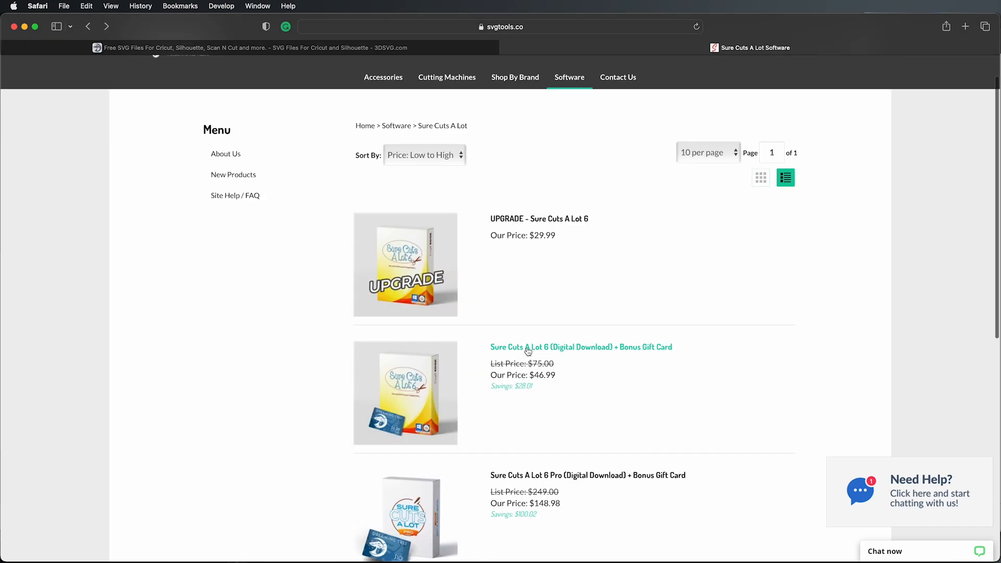
pyautogui.click(528, 351)
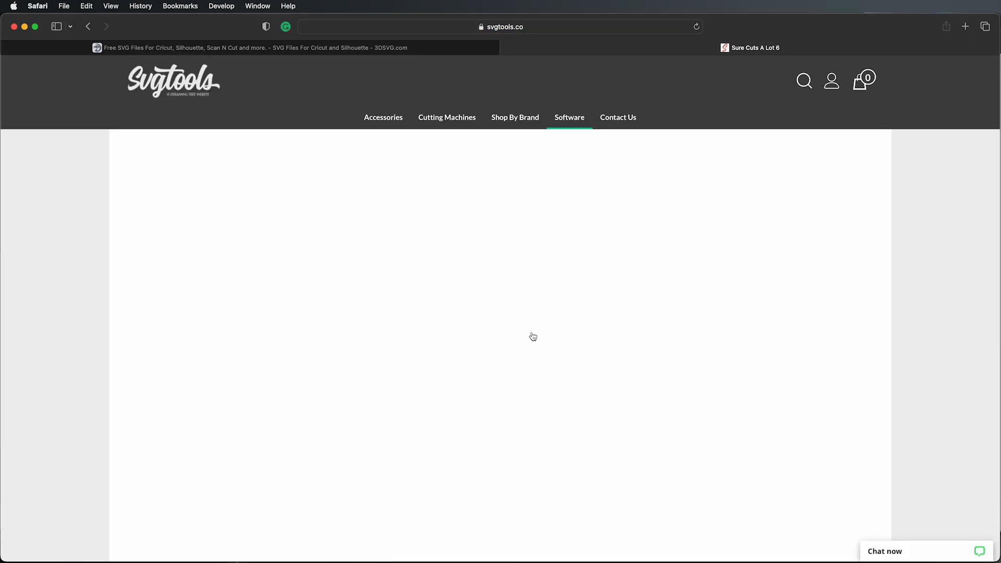